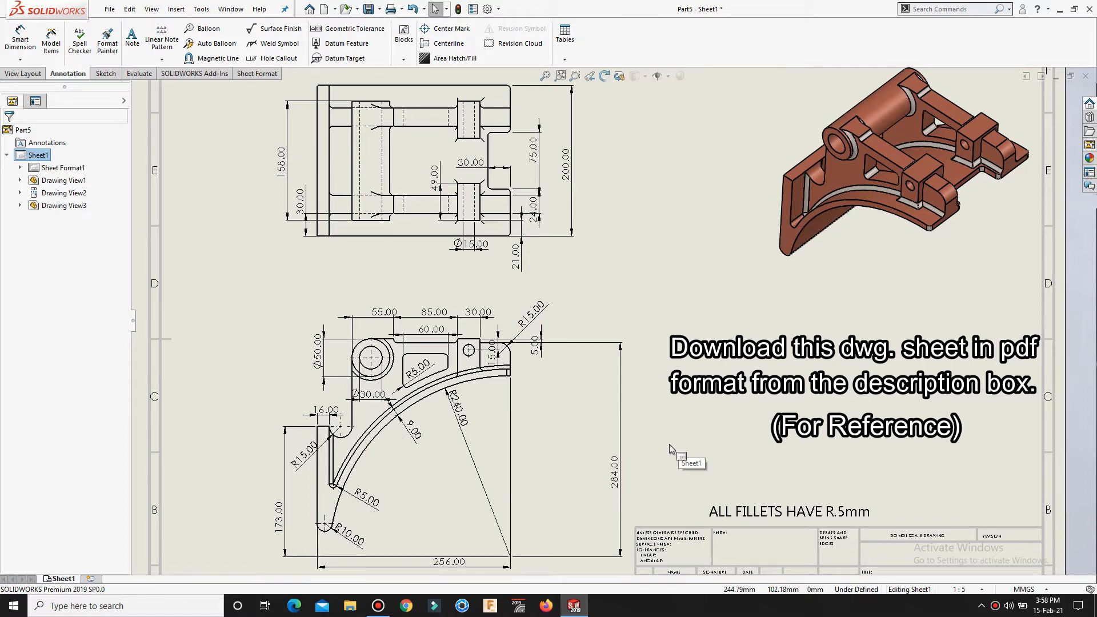
# Step: Create a new part and open a sketch on the Right Plane
pyautogui.hotkey('ctrl', 'n')
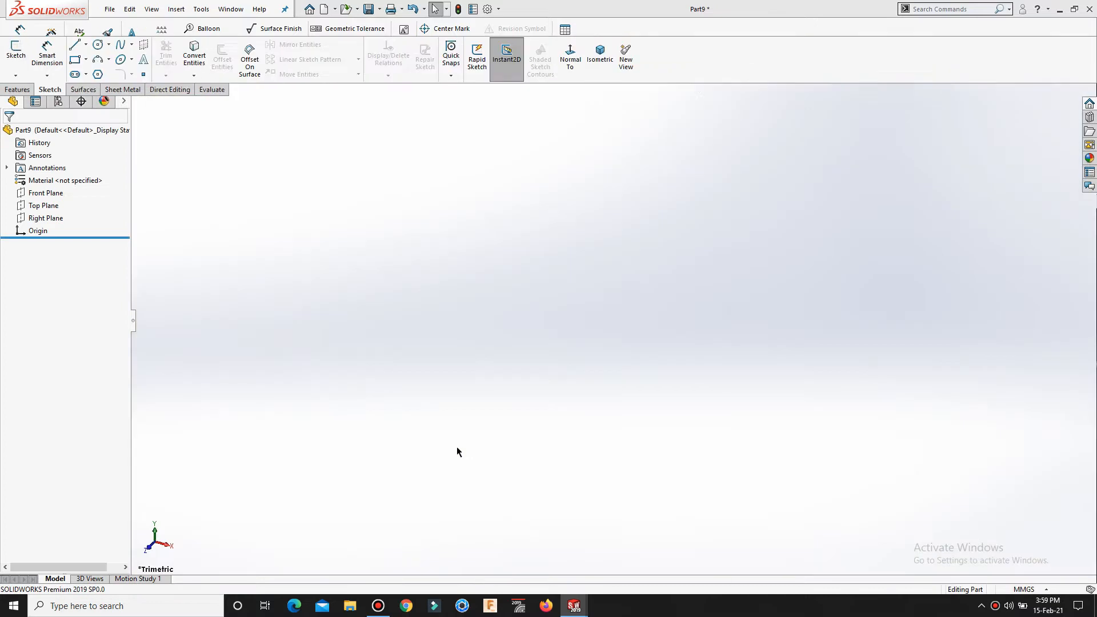
pyautogui.click(30, 236)
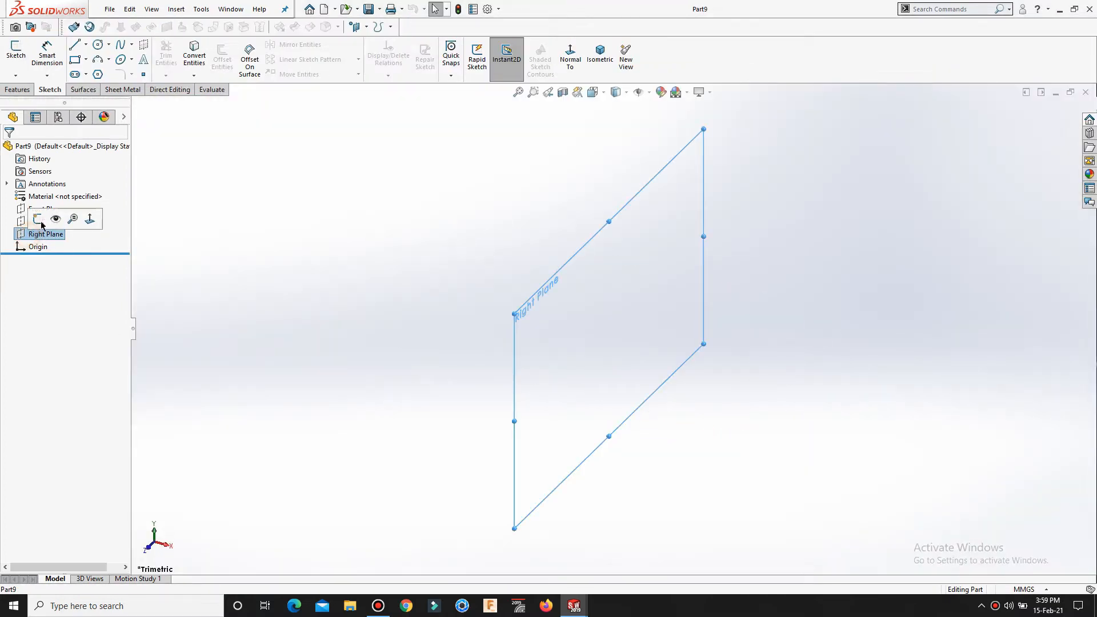
pyautogui.click(40, 221)
# Step: Sketch a 90° three-point arc with a radius of about 52 mm, curving down and outward from the origin
pyautogui.press('s')
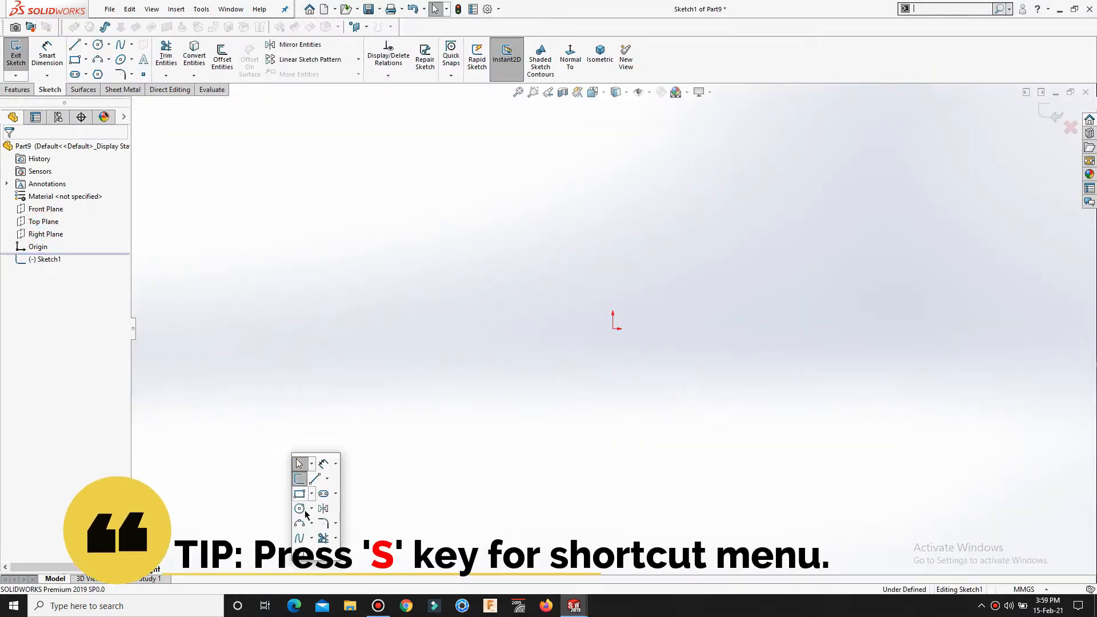
pyautogui.click(301, 523)
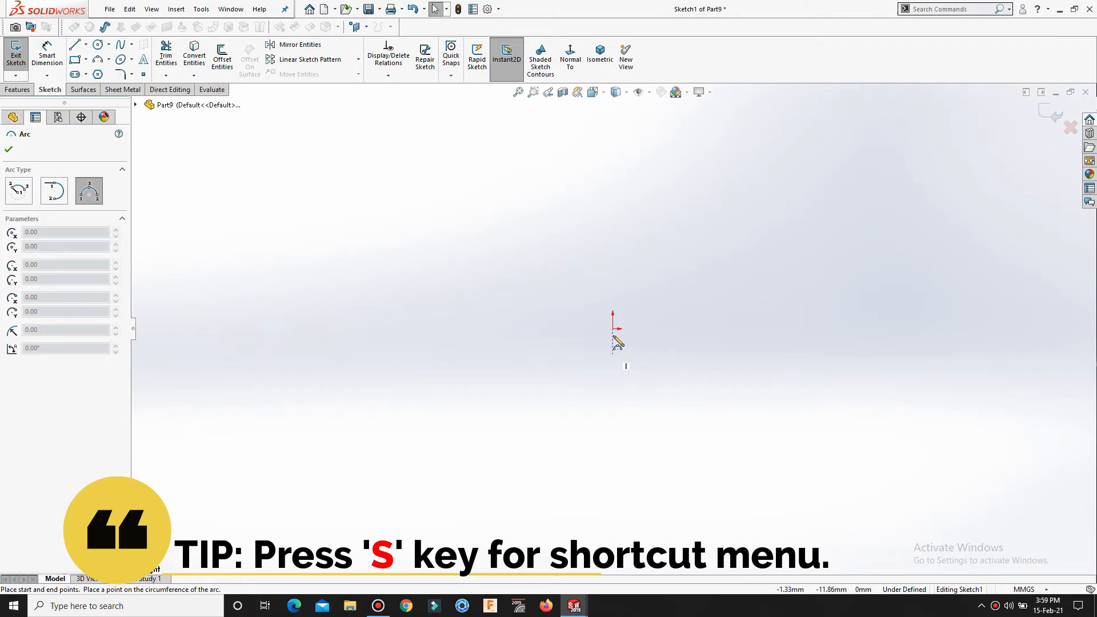
pyautogui.click(502, 440)
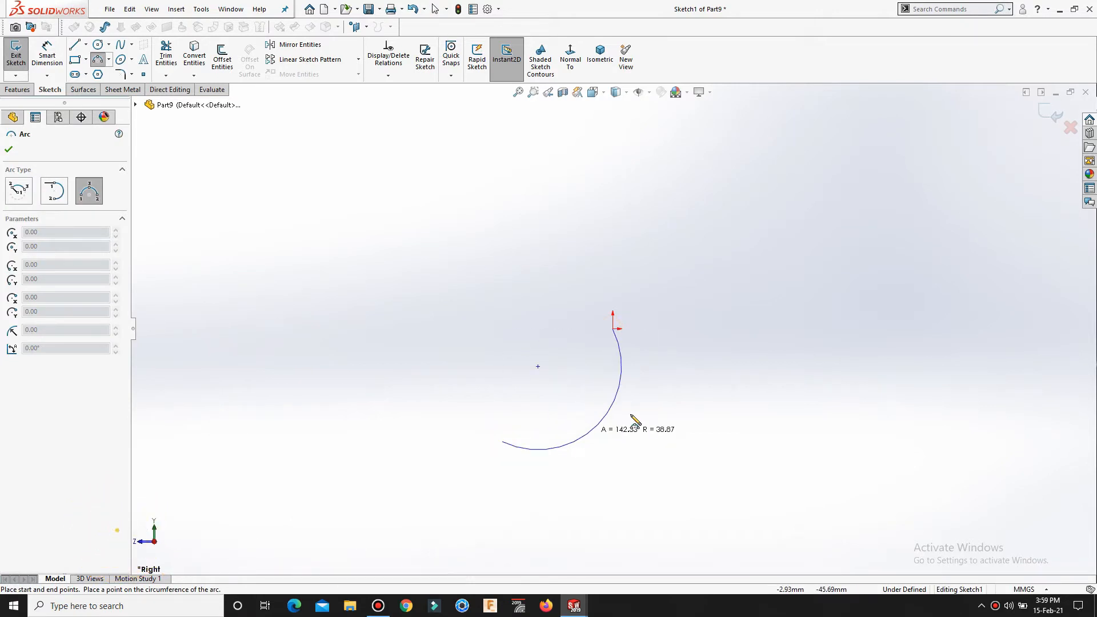
pyautogui.click(545, 358)
pyautogui.rightClick(545, 356)
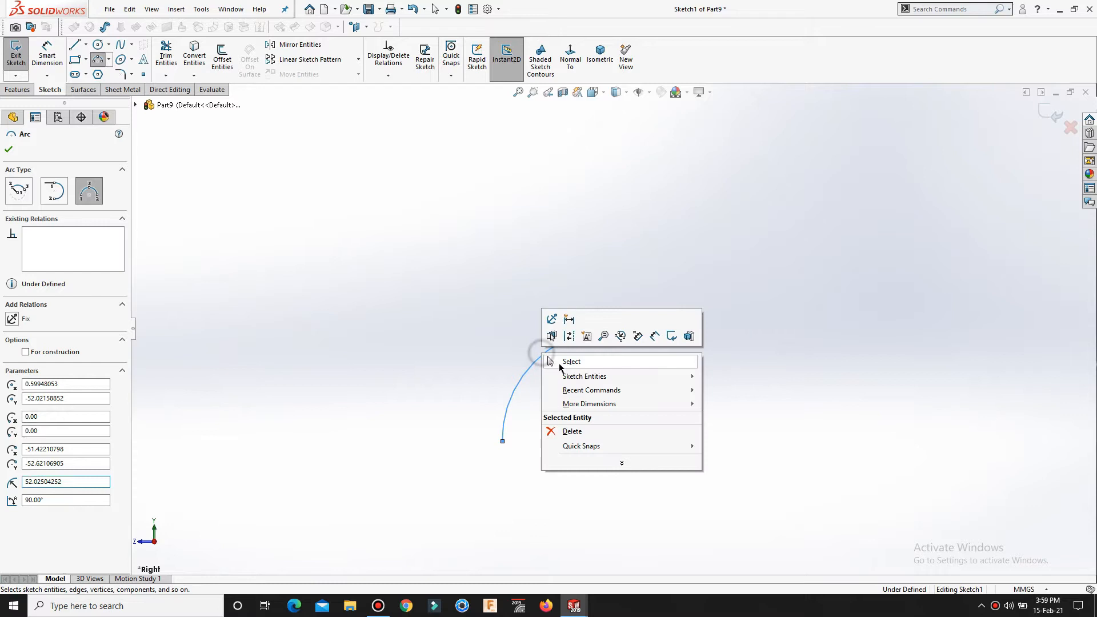
pyautogui.click(574, 360)
# Step: Add a vertical relation between the arc's centre point and its end at the origin
pyautogui.click(613, 441)
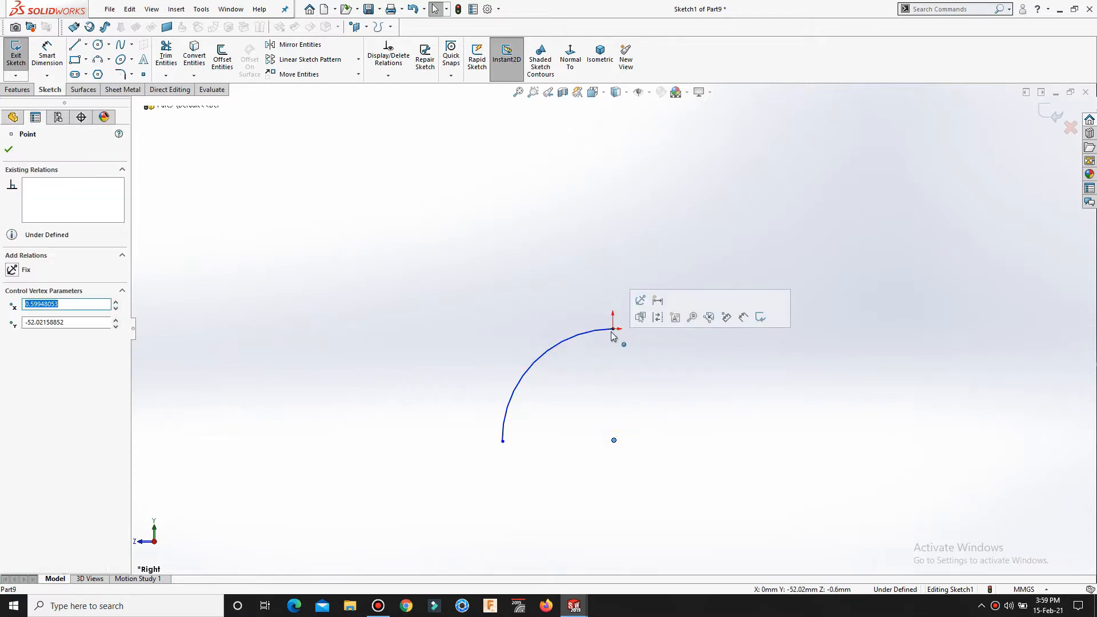
pyautogui.keyDown('ctrl'); pyautogui.click(612, 329); pyautogui.keyUp('ctrl')
pyautogui.click(663, 378)
# Step: Dimension the arc's radius as 240 mm
pyautogui.scroll(-2, 665, 382)
pyautogui.press('s')
pyautogui.click(696, 395)
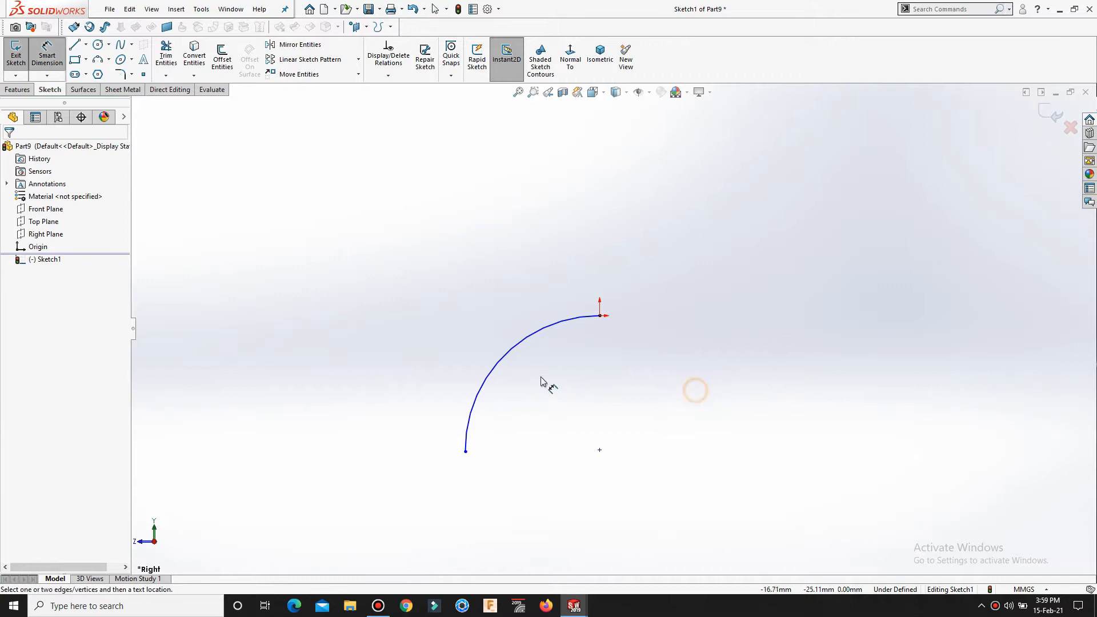
pyautogui.click(500, 362)
pyautogui.click(538, 381)
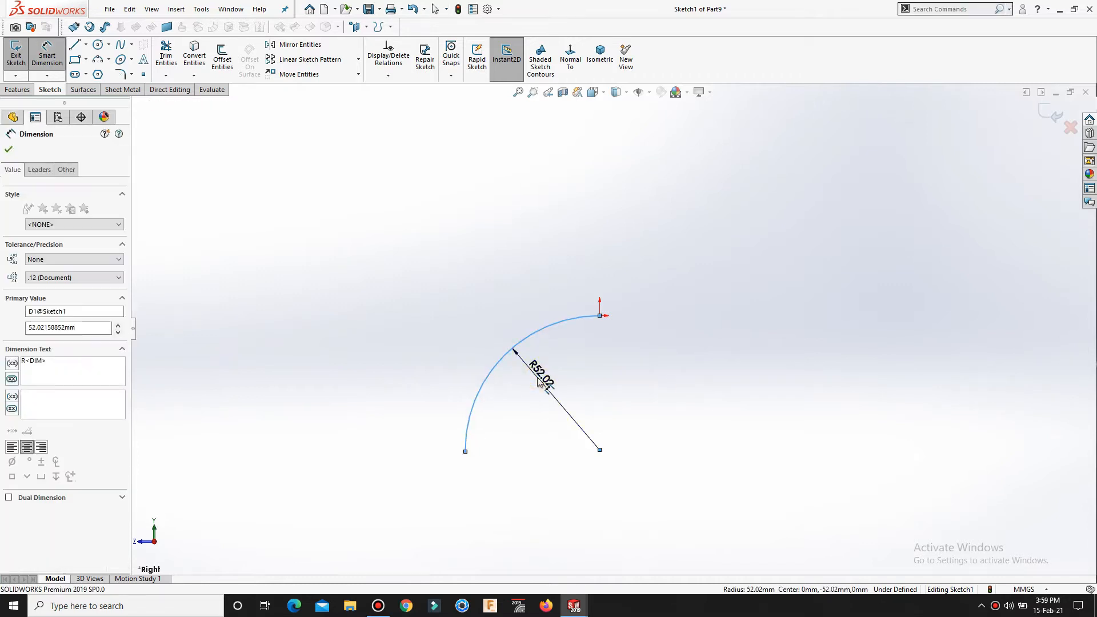
pyautogui.write('240')
pyautogui.press('Return')
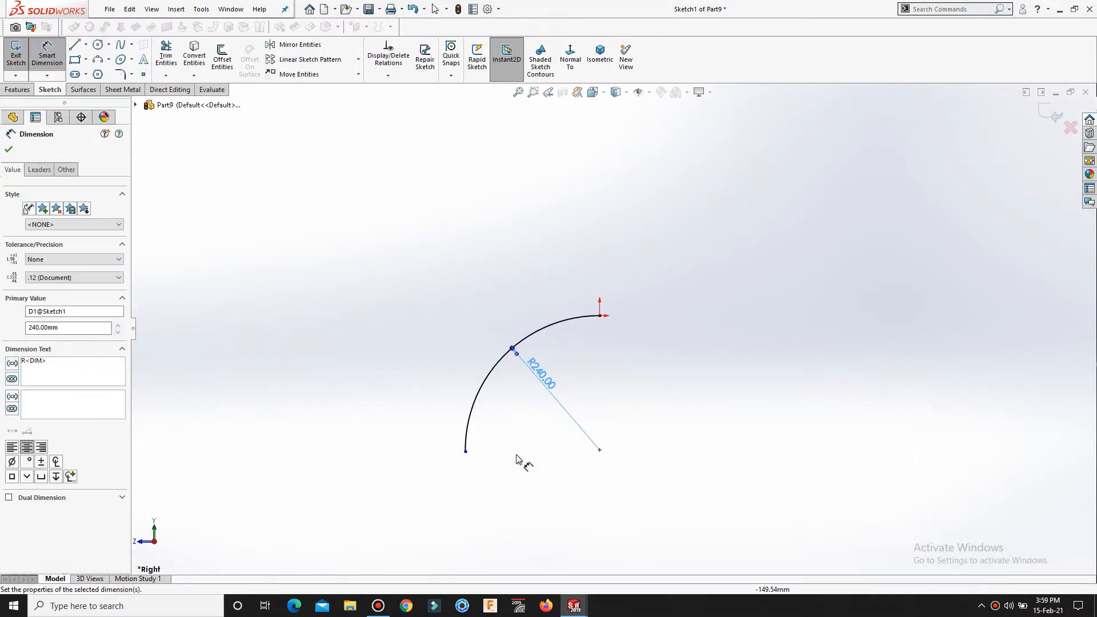
pyautogui.click(514, 454)
# Step: Sketch a small three-point arc of about 38.5 mm radius from the large arc's lower end, bulging downward
pyautogui.press('s')
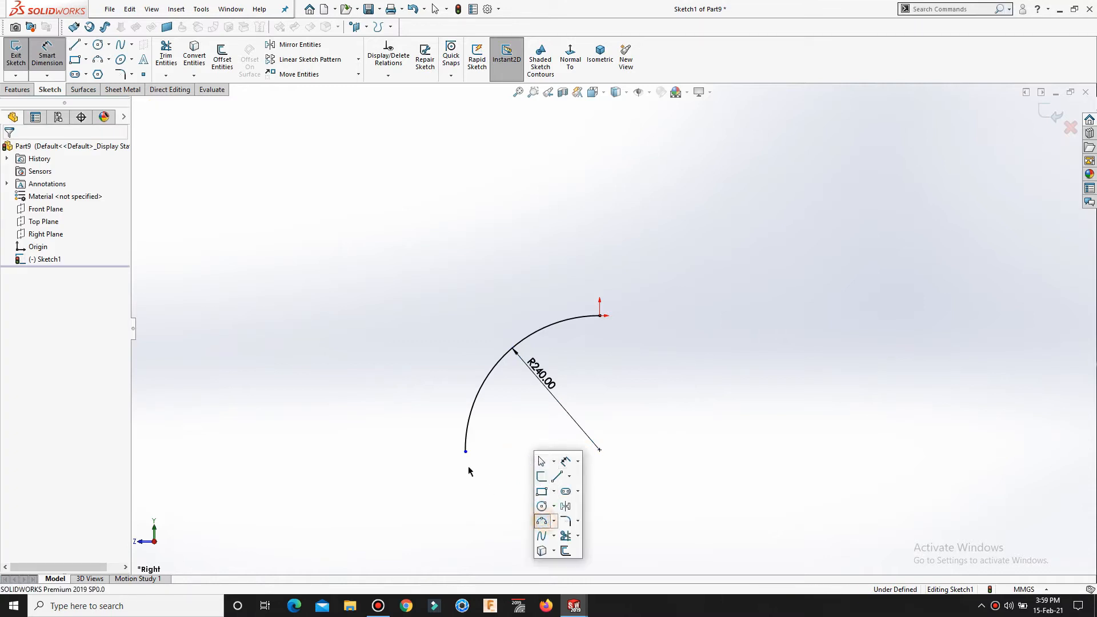
pyautogui.click(542, 521)
pyautogui.click(466, 451)
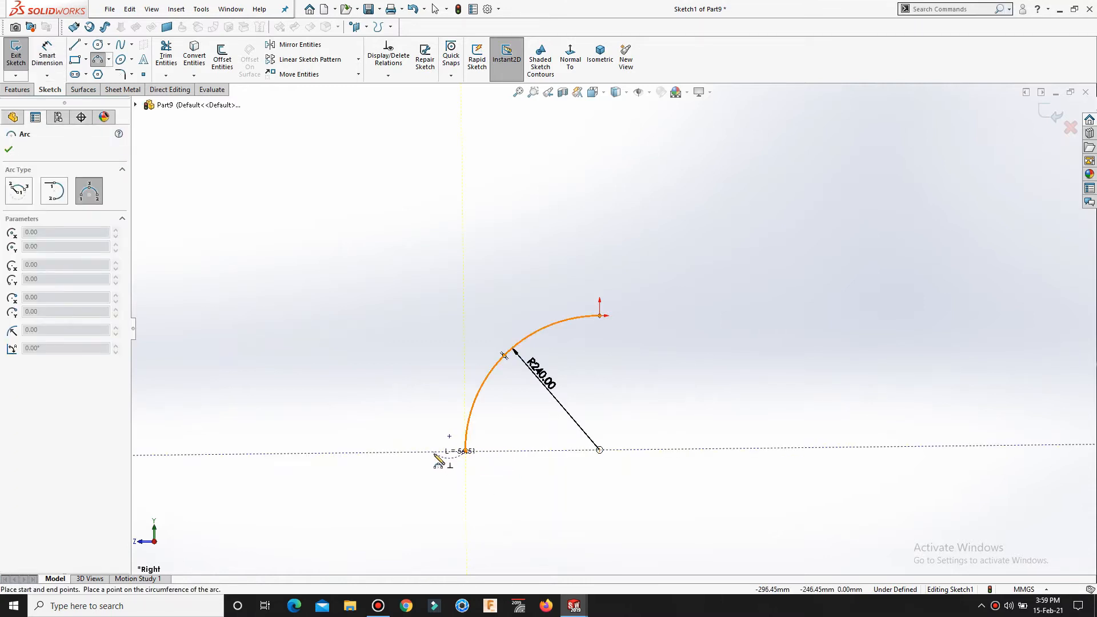
pyautogui.click(434, 453)
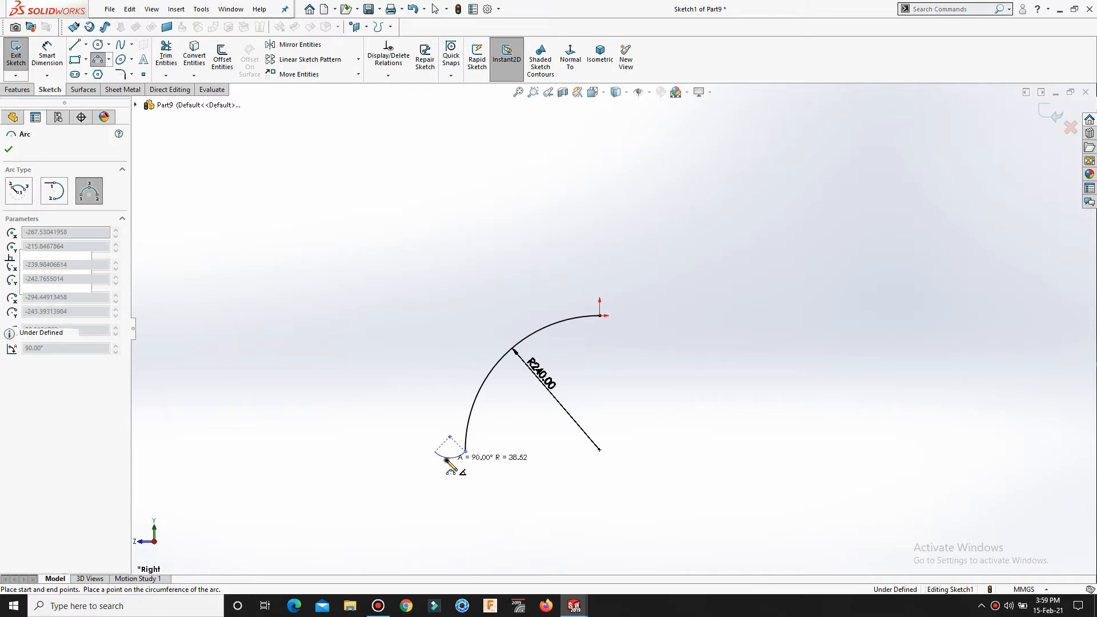
pyautogui.rightClick(456, 467)
pyautogui.click(458, 469)
# Step: Make the small lower arc tangent to the large 240 mm arc
pyautogui.scroll(-2, 478, 435)
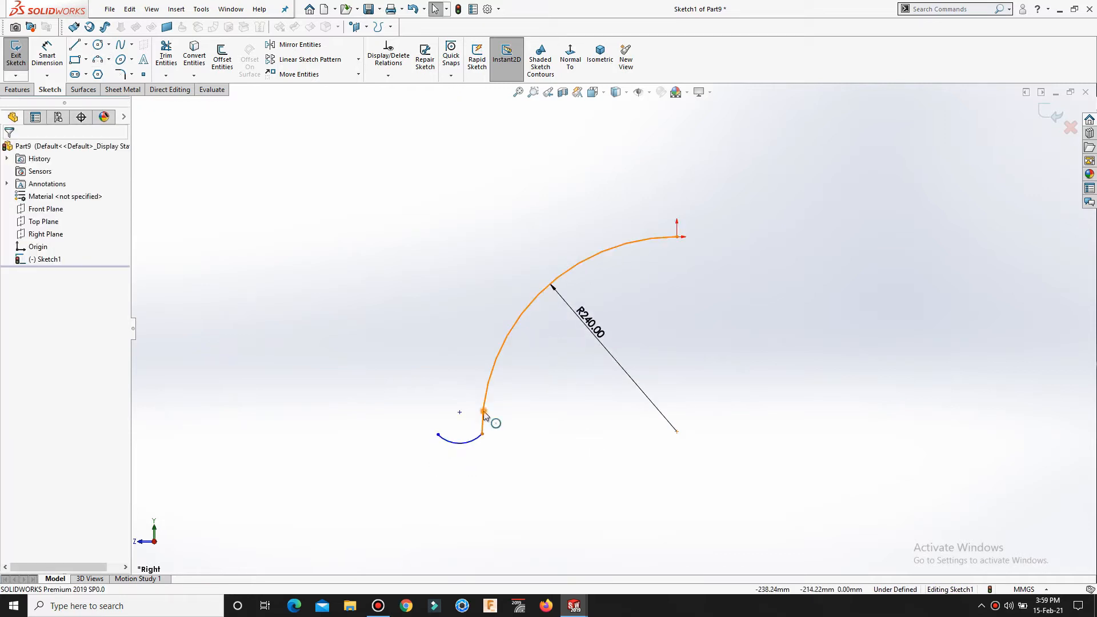
pyautogui.click(484, 416)
pyautogui.keyDown('ctrl'); pyautogui.click(479, 442); pyautogui.keyUp('ctrl')
pyautogui.click(522, 393)
pyautogui.click(435, 447)
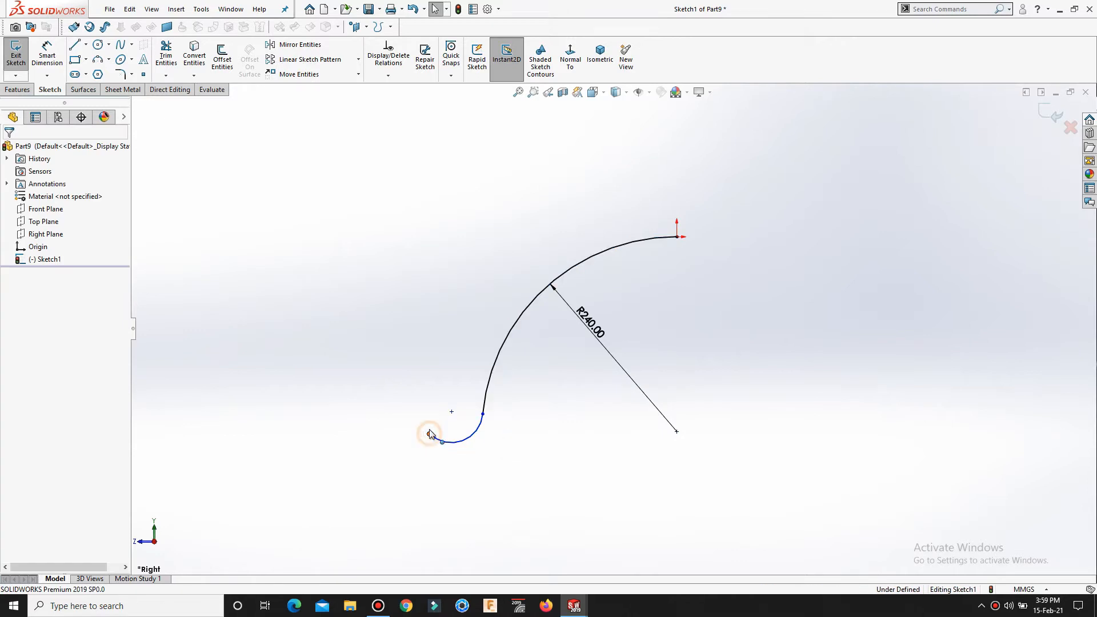
# Step: Add a horizontal relation between the small arc's free end and its centre point
pyautogui.click(430, 434)
pyautogui.keyDown('ctrl'); pyautogui.click(452, 412); pyautogui.keyUp('ctrl')
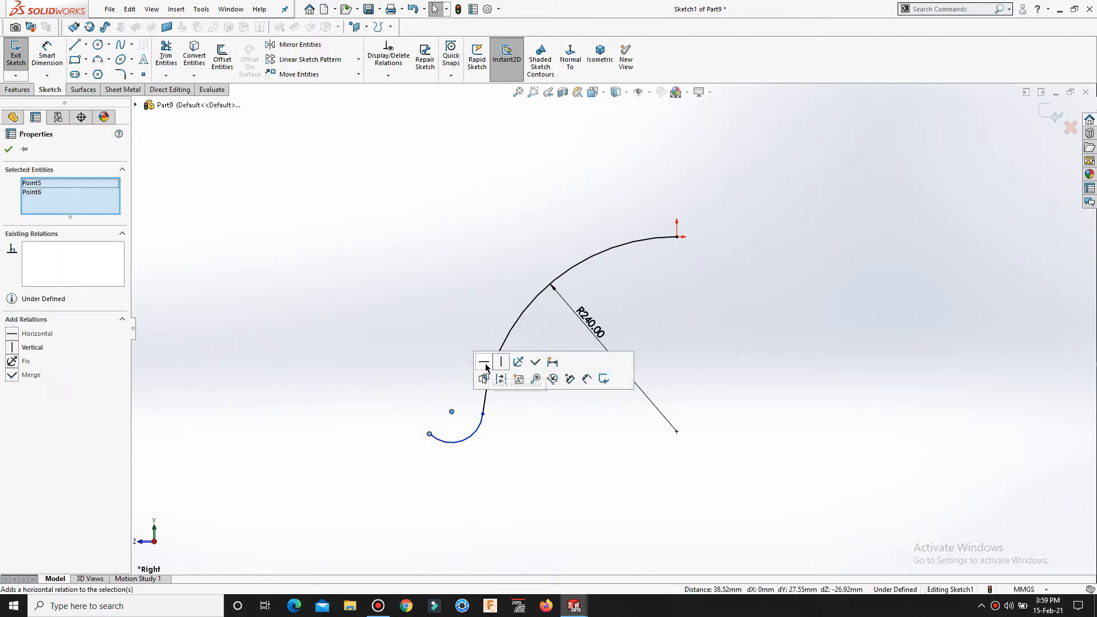
pyautogui.click(485, 363)
pyautogui.click(502, 466)
# Step: Draw a vertical line about 152 mm long upward from the small arc's free end
pyautogui.scroll(-1, 514, 414)
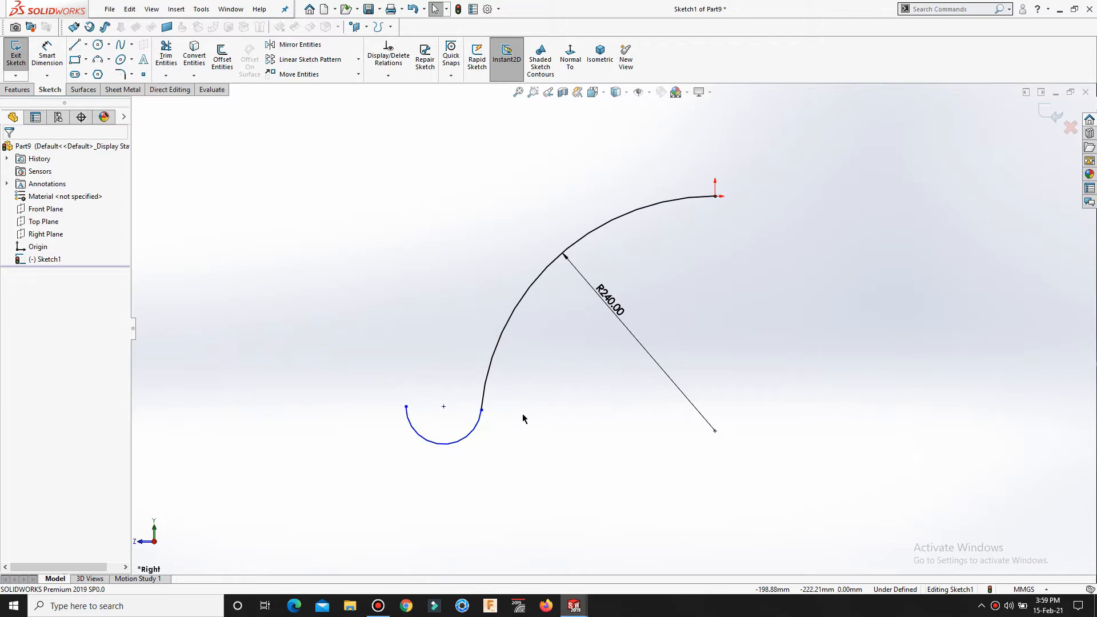
pyautogui.press('s')
pyautogui.click(550, 439)
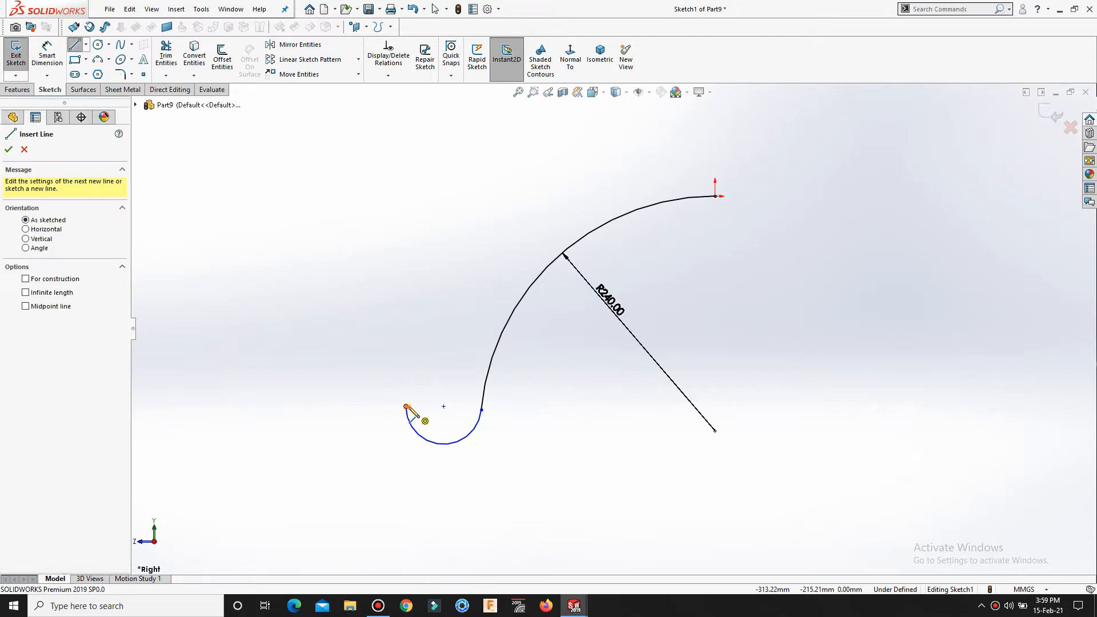
pyautogui.click(406, 407)
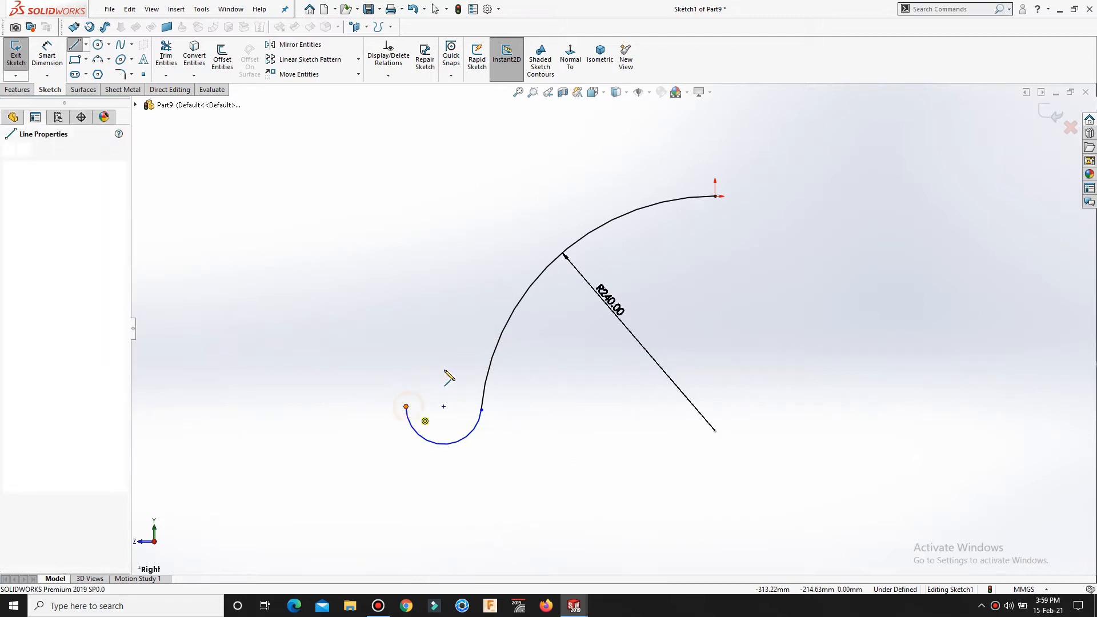
pyautogui.click(439, 269)
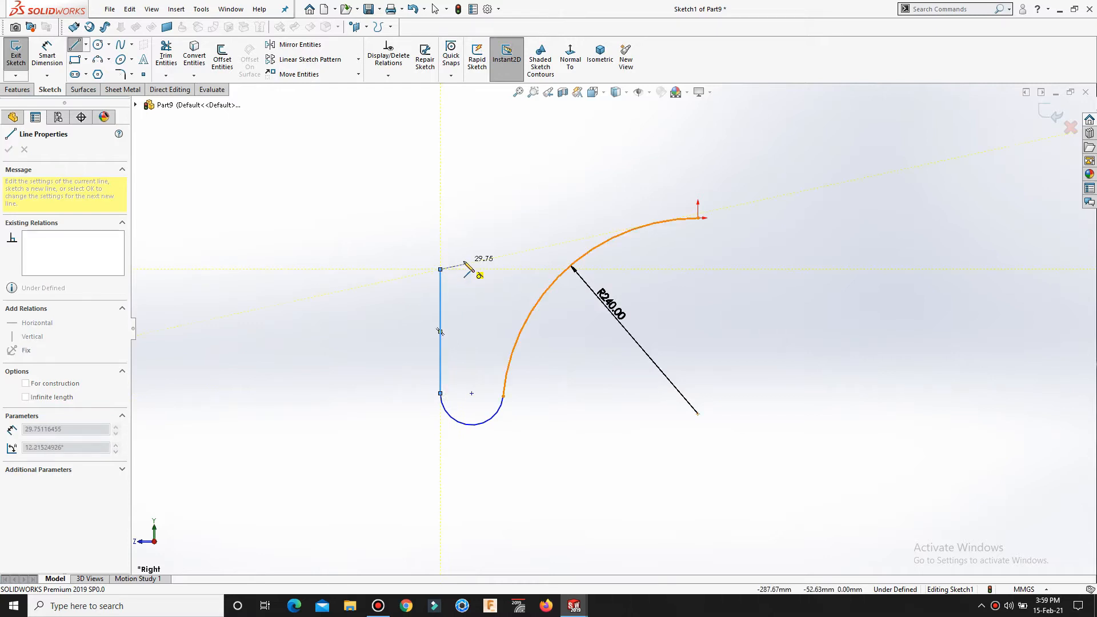
pyautogui.rightClick(468, 268)
pyautogui.click(490, 270)
# Step: Dimension the horizontal distance from the vertical line to the large arc's centre as 256 mm
pyautogui.press('s')
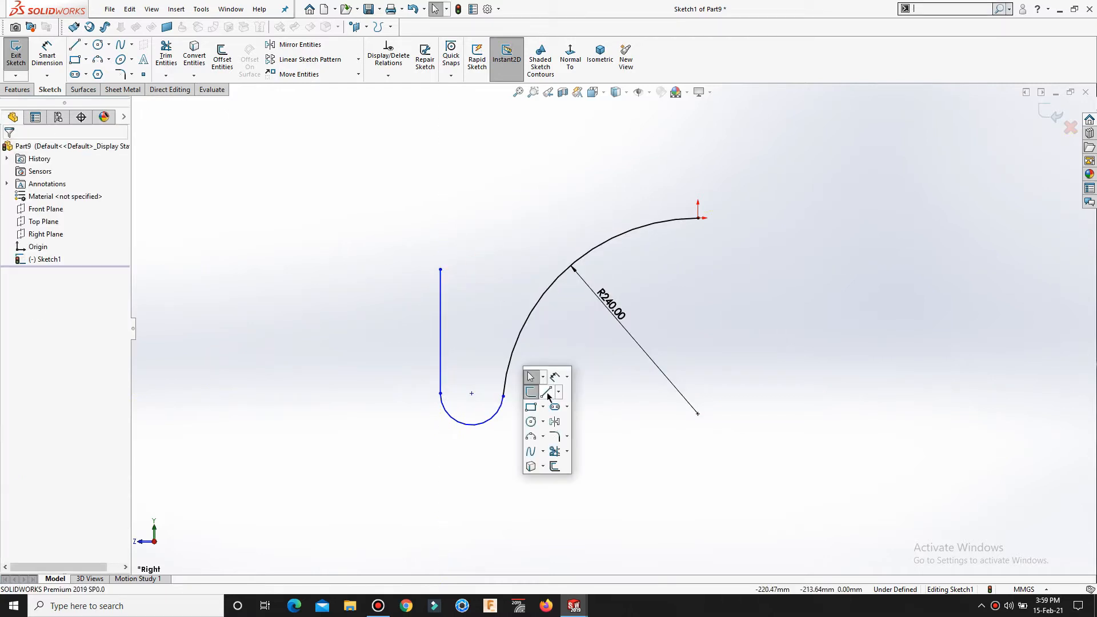
pyautogui.click(554, 379)
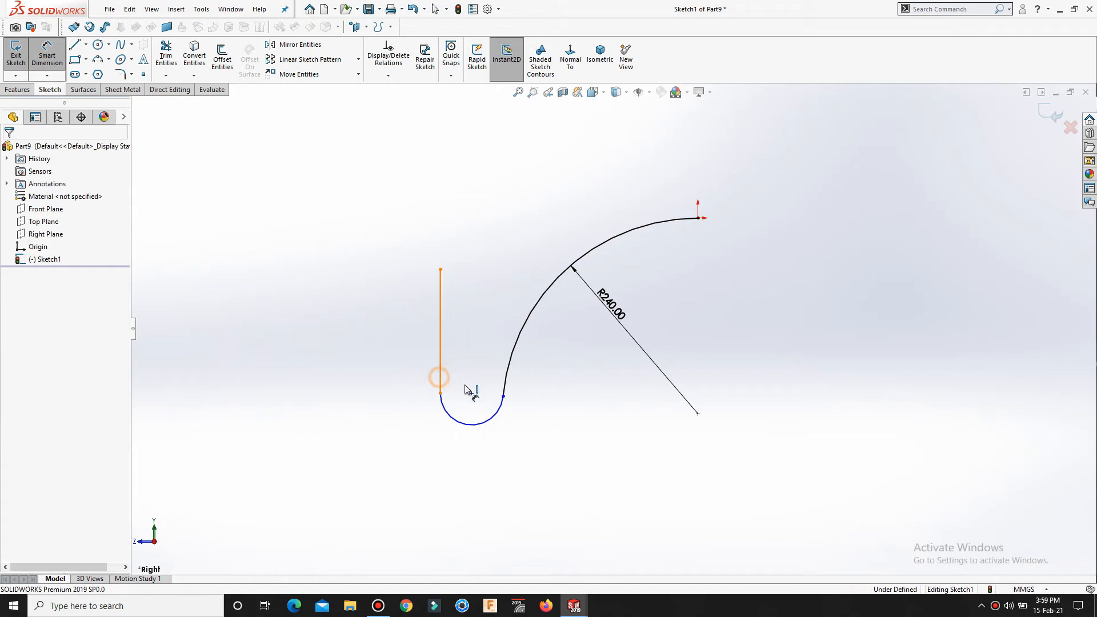
pyautogui.click(439, 380)
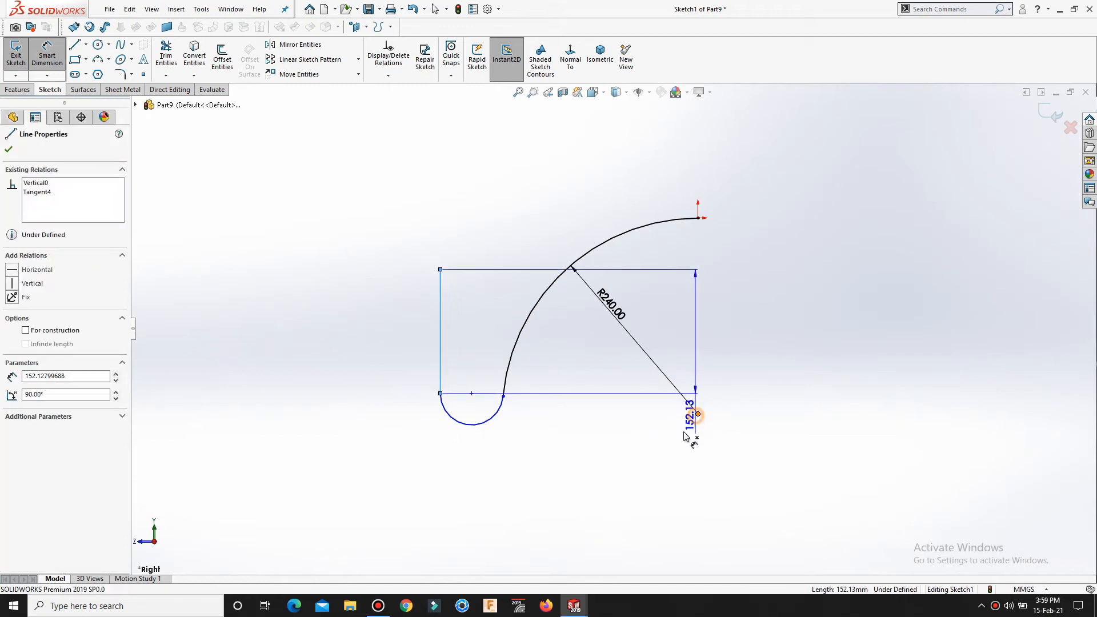
pyautogui.click(698, 416)
pyautogui.click(631, 501)
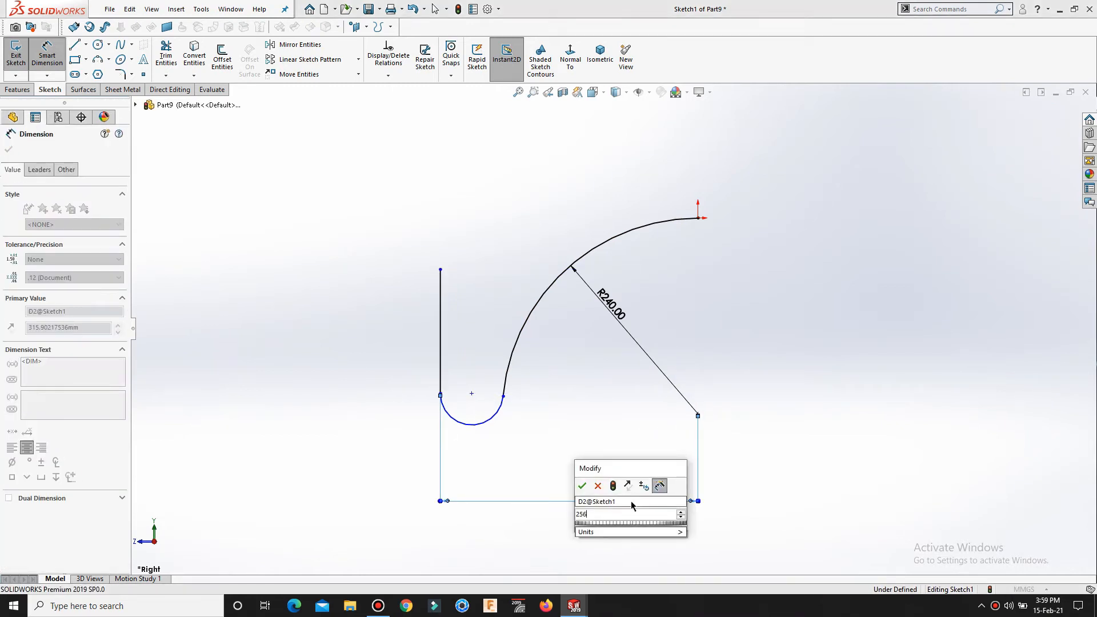
pyautogui.write('256')
pyautogui.press('Return')
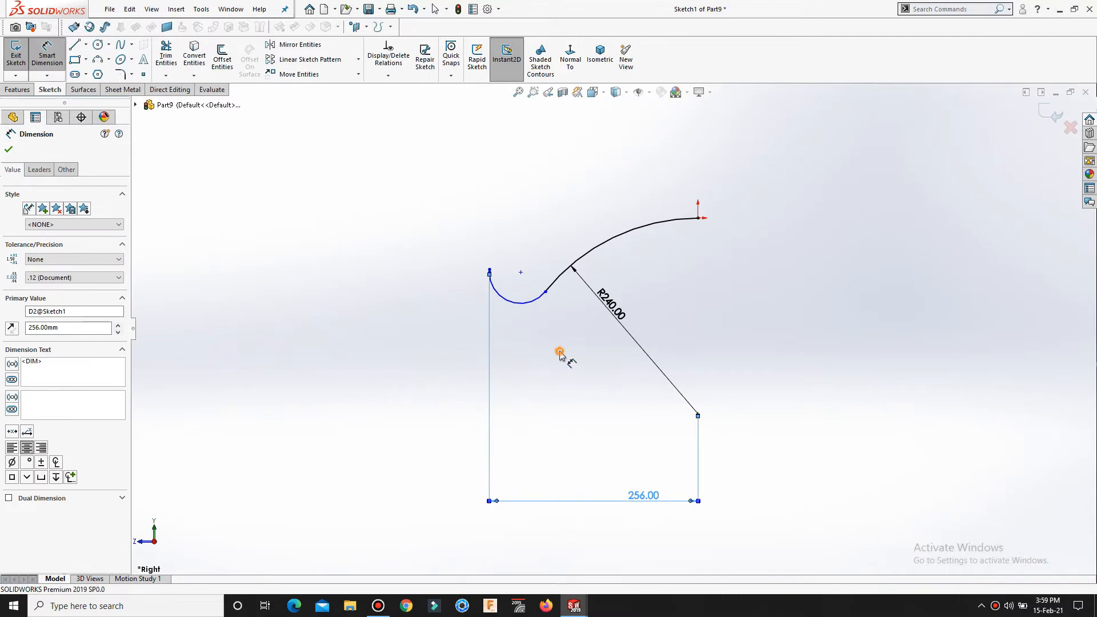
pyautogui.click(563, 355)
# Step: Dimension the small lower arc's radius as 10 mm and finish dimensioning
pyautogui.click(536, 299)
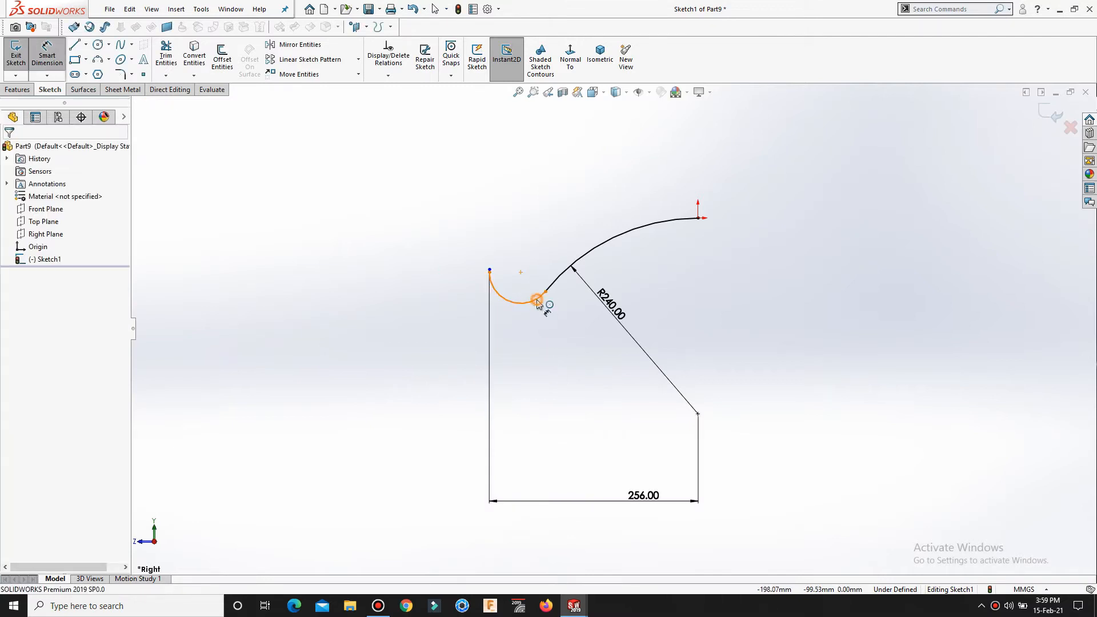
pyautogui.click(573, 349)
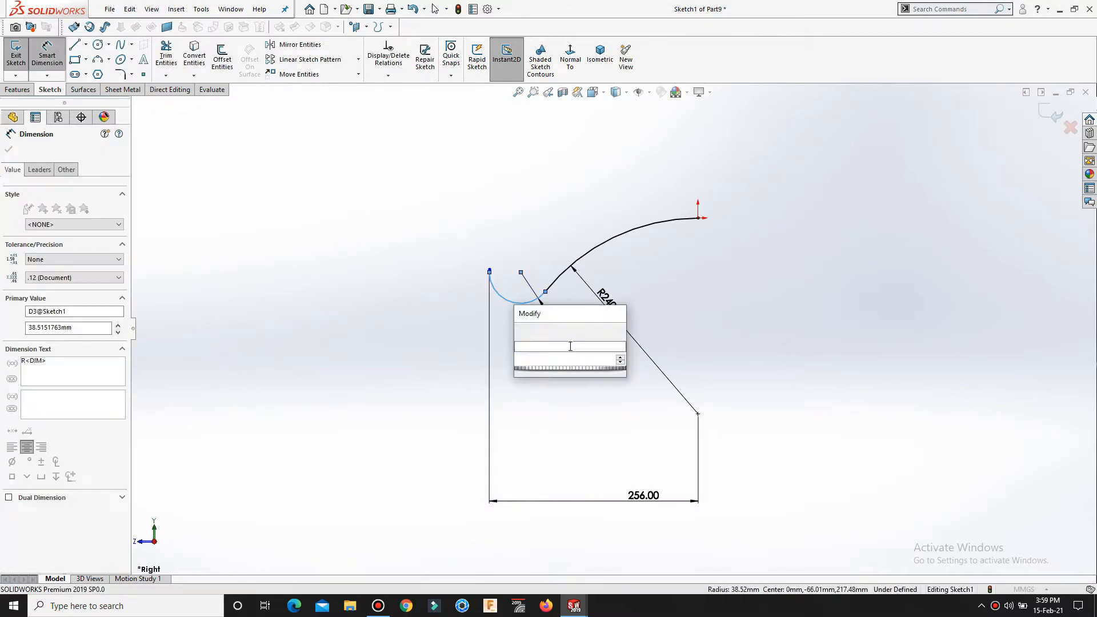
pyautogui.write('10')
pyautogui.press('Return')
pyautogui.click(576, 394)
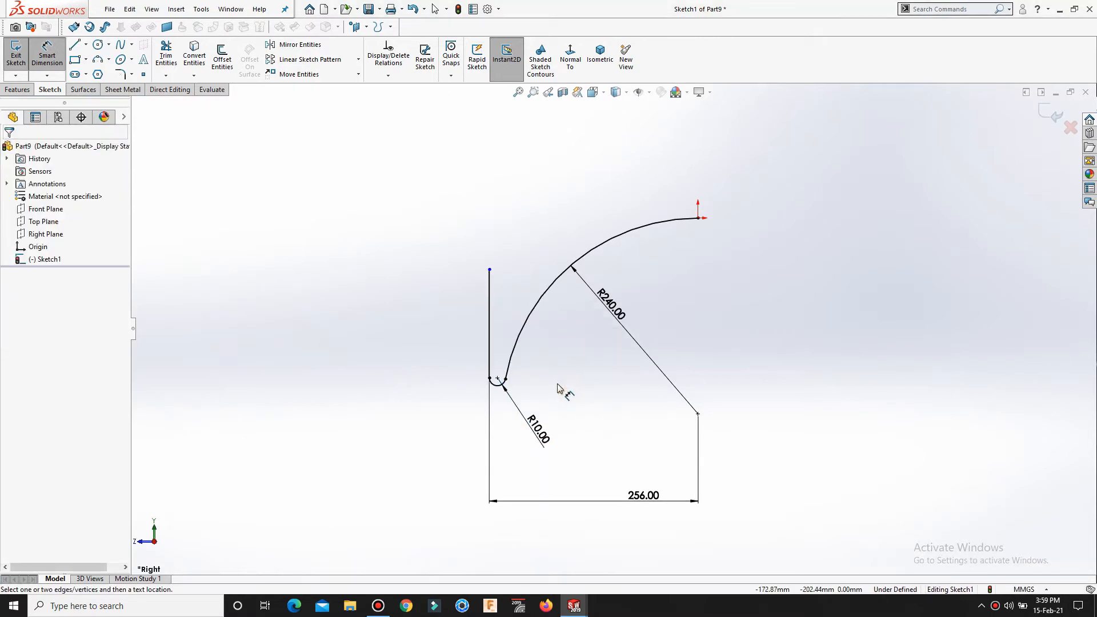
pyautogui.scroll(-3, 546, 360)
pyautogui.scroll(2, 557, 460)
pyautogui.moveTo(618, 449); pyautogui.dragTo(613, 327, button='right')
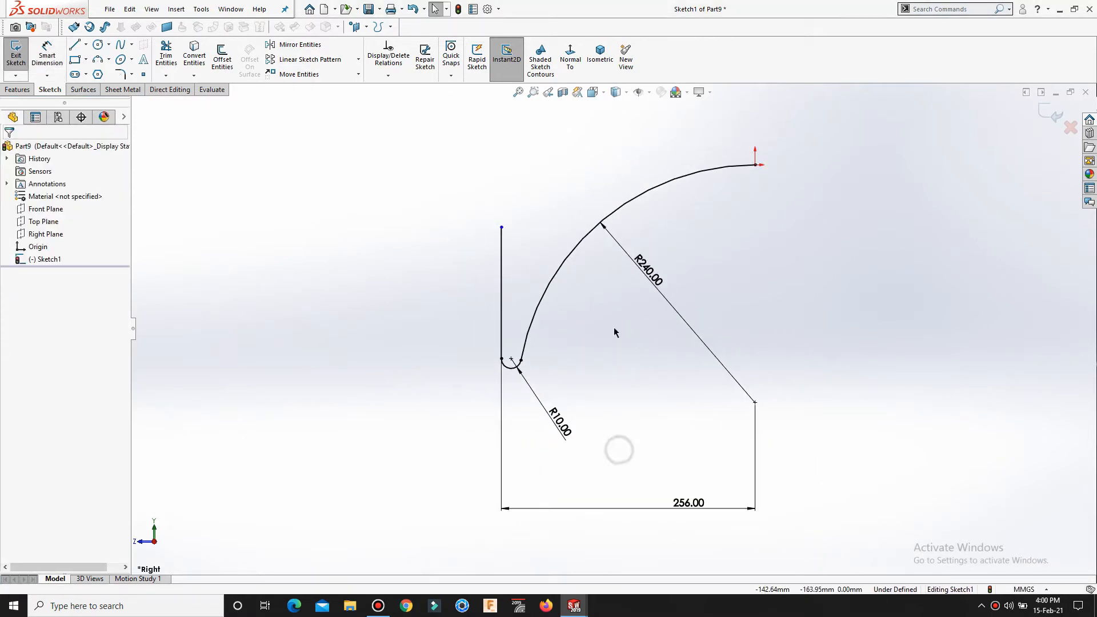
# Step: Draw a horizontal line about 27.5 mm long from the vertical line's upper end, followed by a downward vertical line about 66 mm long
pyautogui.keyDown('ctrl'); pyautogui.moveTo(611, 325); pyautogui.dragTo(545, 363, button='middle'); pyautogui.keyUp('ctrl')
pyautogui.scroll(-2, 545, 363)
pyautogui.press('s')
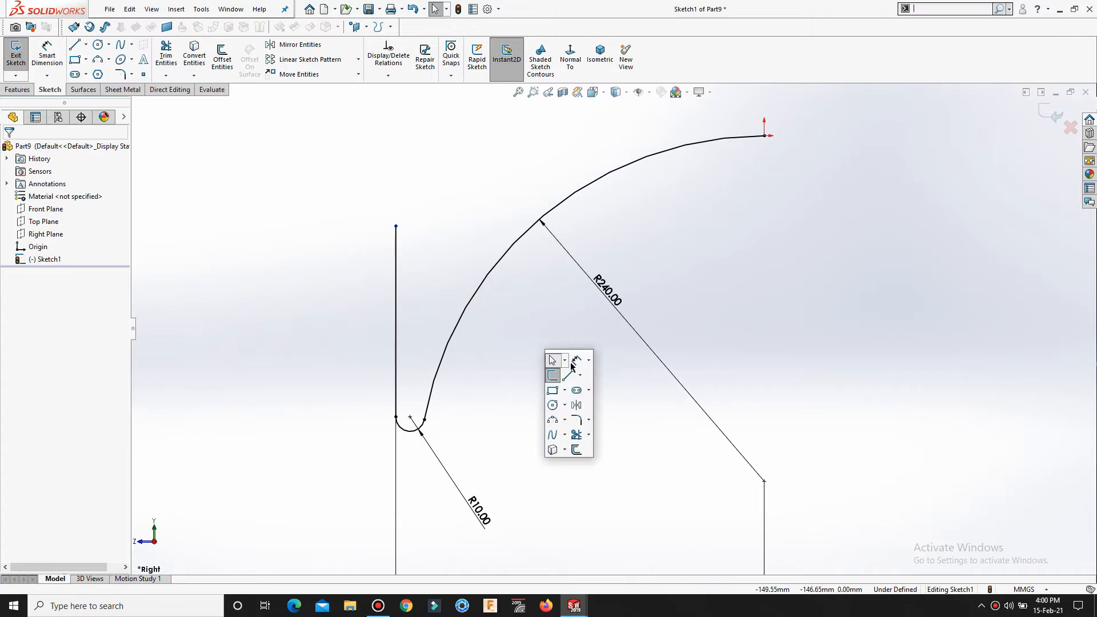
pyautogui.click(572, 376)
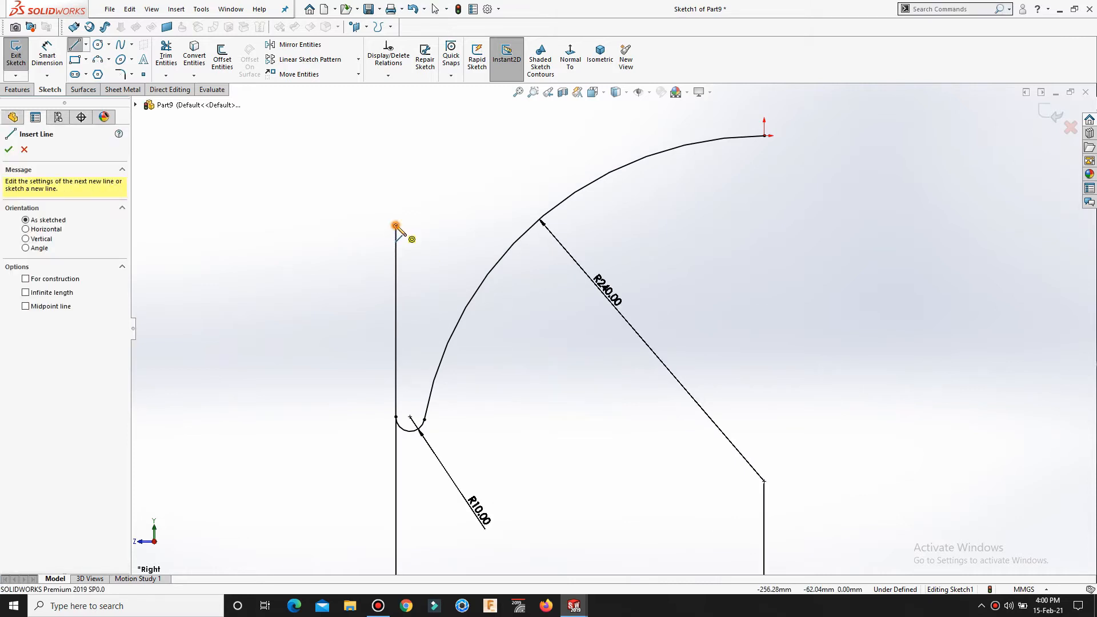
pyautogui.click(395, 226)
pyautogui.click(435, 226)
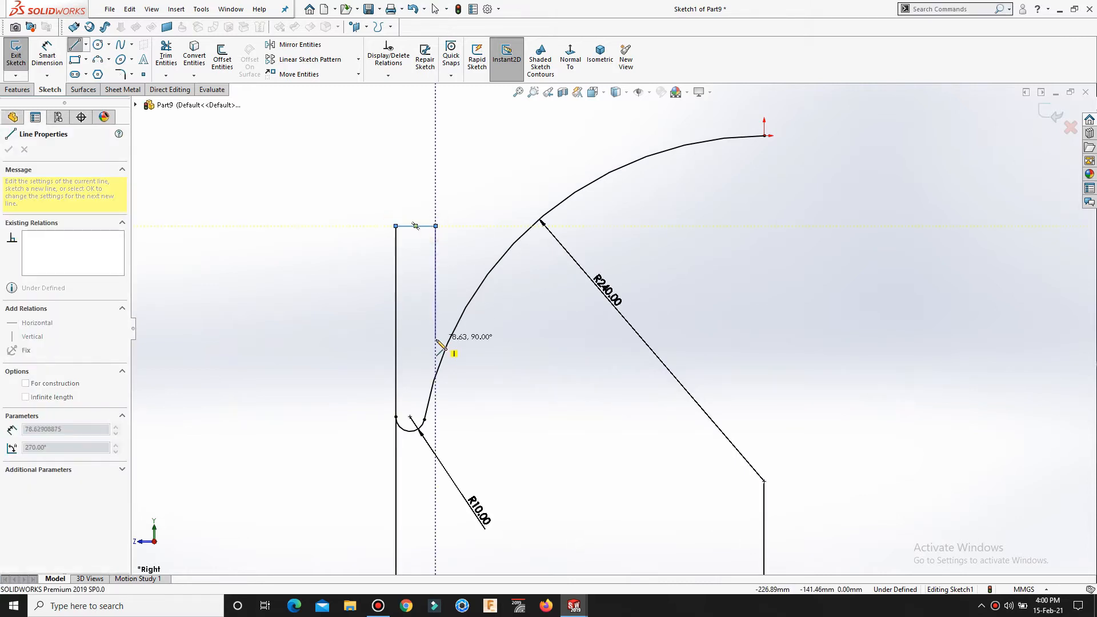
pyautogui.click(436, 321)
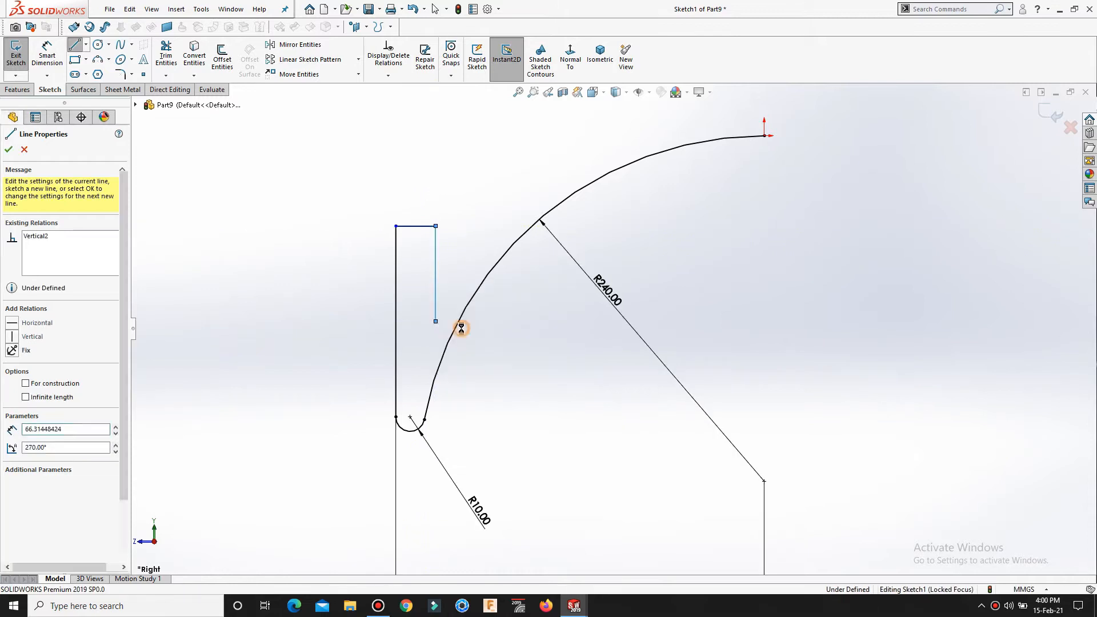
pyautogui.press('Escape')
# Step: Dimension the short horizontal line at the top of the leg as 16 mm
pyautogui.press('s')
pyautogui.click(538, 403)
pyautogui.click(432, 227)
pyautogui.click(425, 197)
pyautogui.write('1')
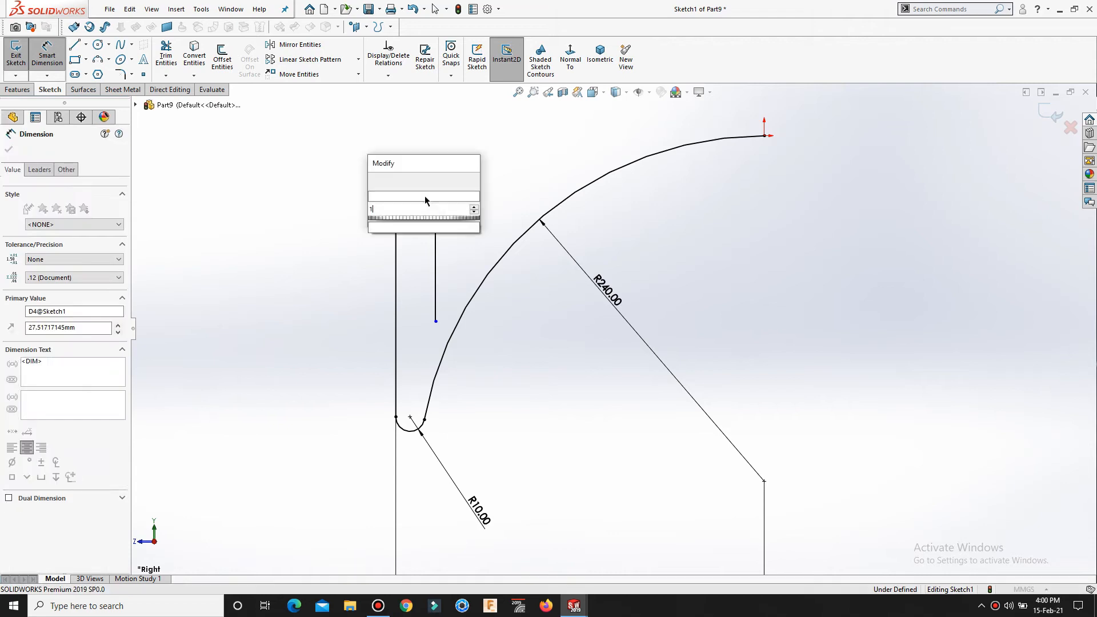
pyautogui.write('6')
pyautogui.press('Return')
pyautogui.moveTo(520, 415); pyautogui.dragTo(432, 328, button='right')
# Step: Extend the leg's short vertical line downward and dimension the vertical distance from the leg's top line to the large arc's centre as 173 mm
pyautogui.moveTo(423, 333); pyautogui.dragTo(424, 345)
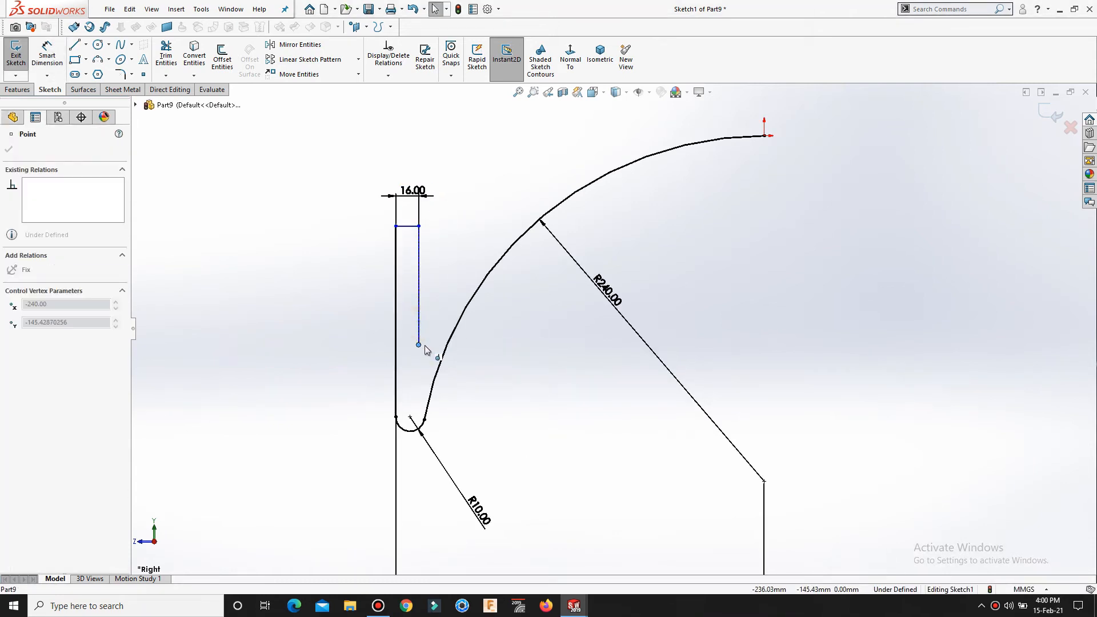
pyautogui.click(486, 389)
pyautogui.press('s')
pyautogui.click(561, 413)
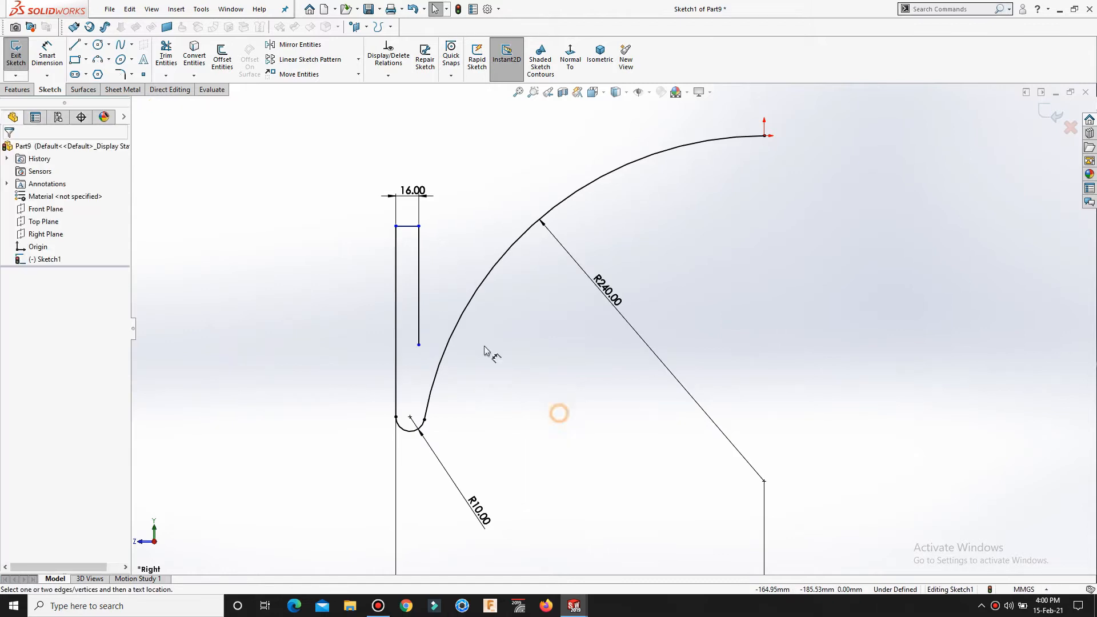
pyautogui.click(411, 227)
pyautogui.click(764, 481)
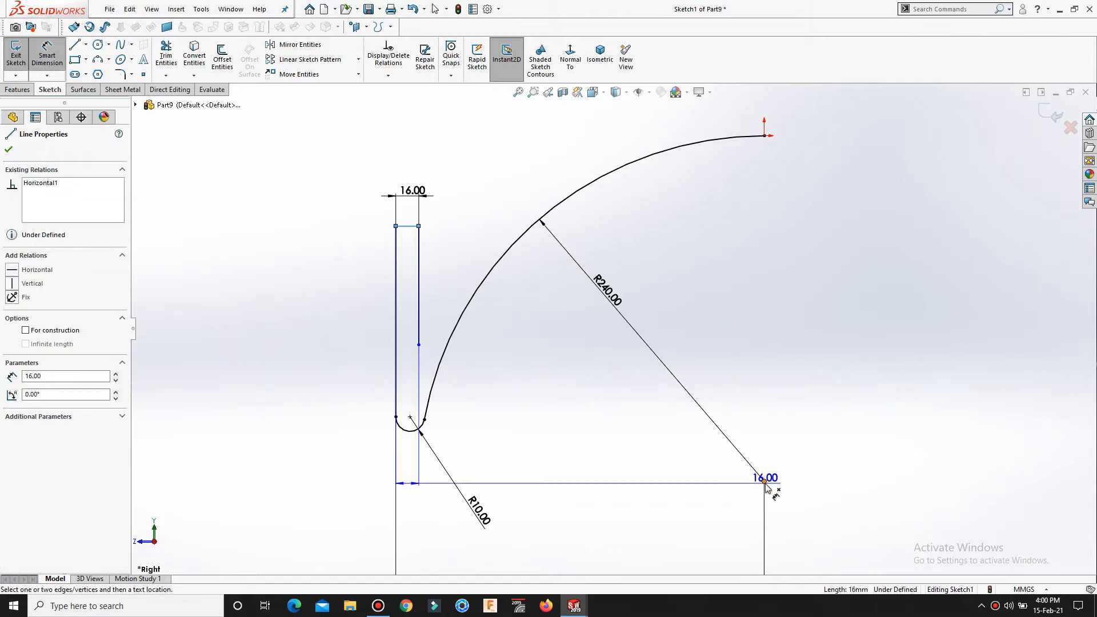
pyautogui.click(330, 386)
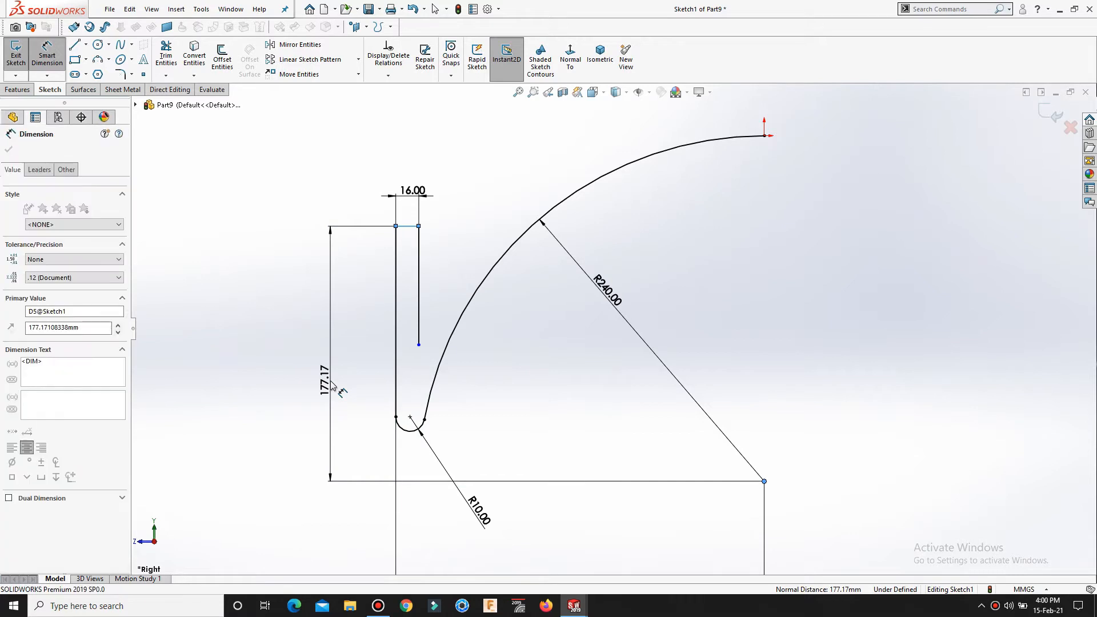
pyautogui.write('173')
pyautogui.press('Return')
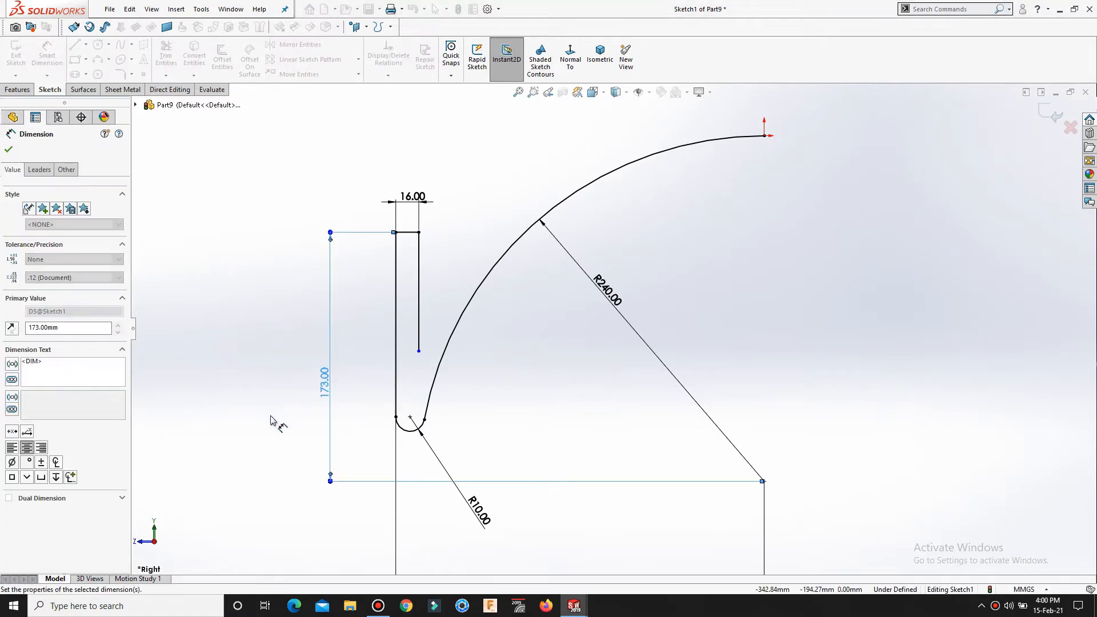
pyautogui.click(271, 415)
pyautogui.press('Escape')
# Step: Offset the large arc outward by 9 mm with its ends capped by lines
pyautogui.press('s')
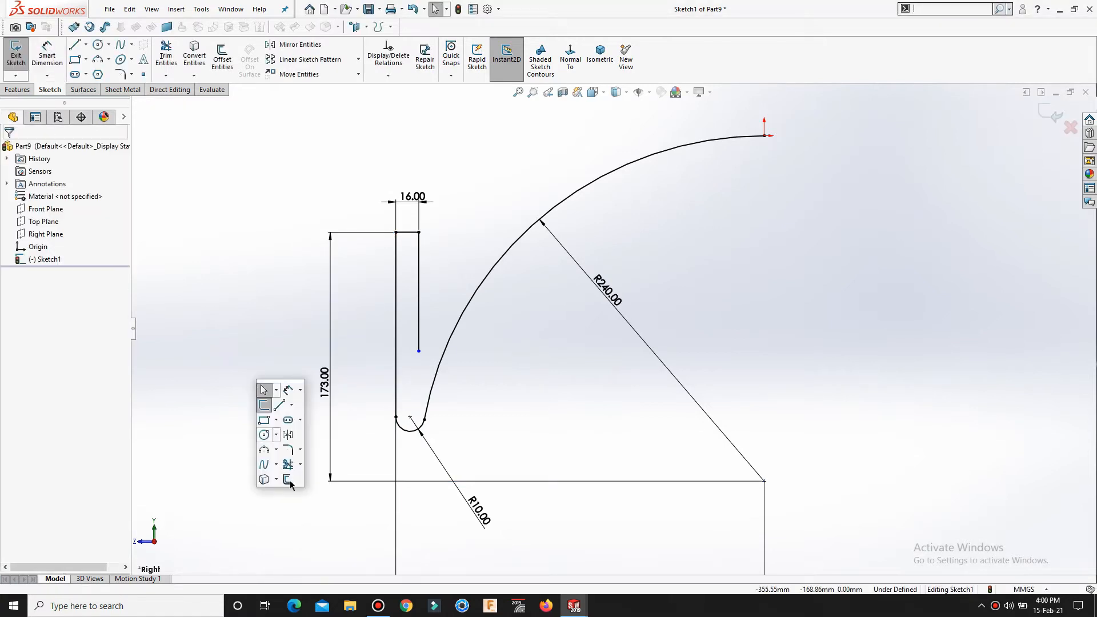
pyautogui.click(288, 480)
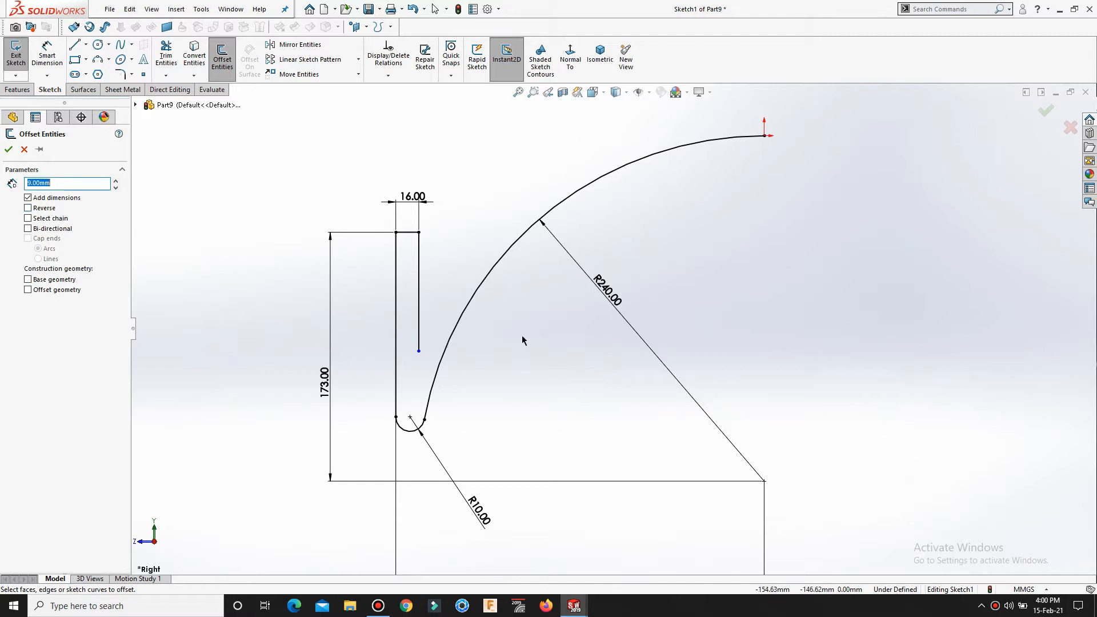
pyautogui.click(459, 318)
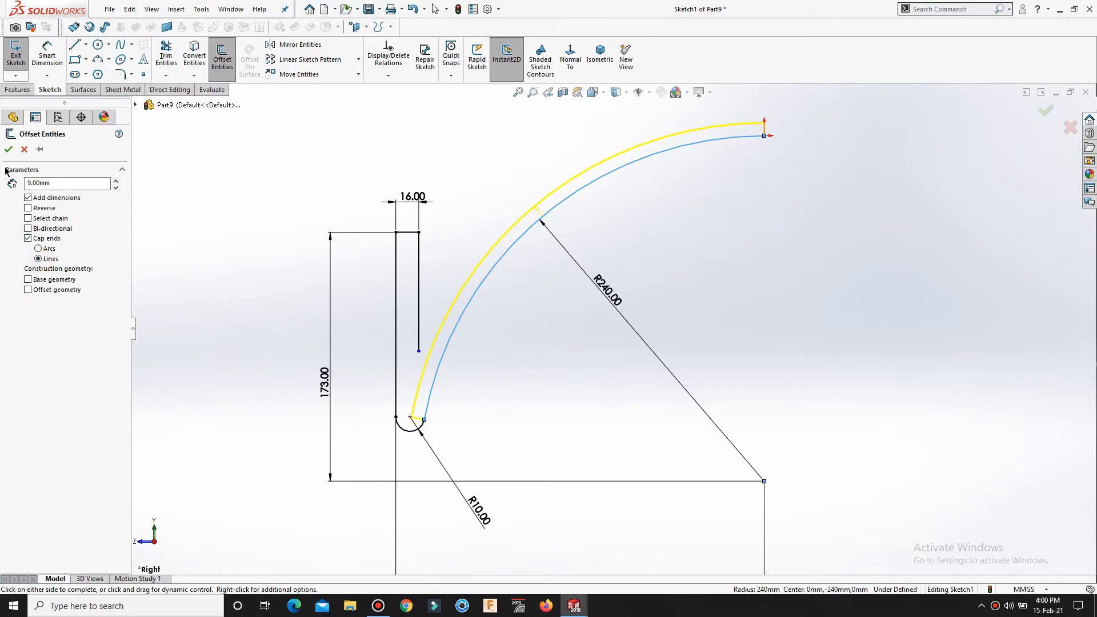
pyautogui.click(8, 150)
# Step: Trim away the cap line joining the two curves at their lower end
pyautogui.scroll(-5, 443, 337)
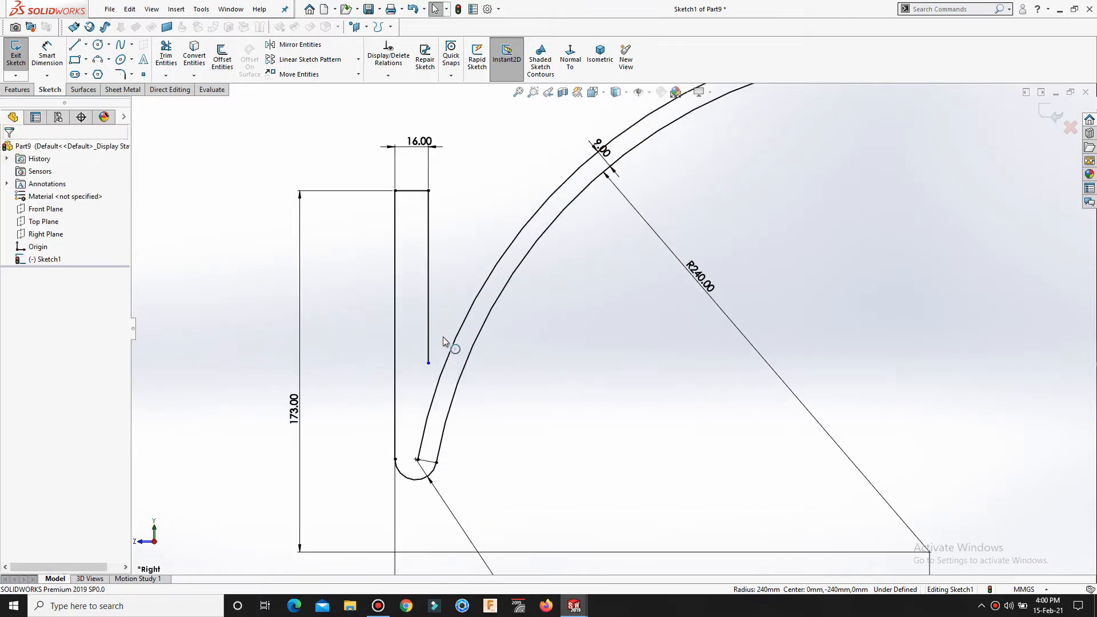
pyautogui.click(440, 375)
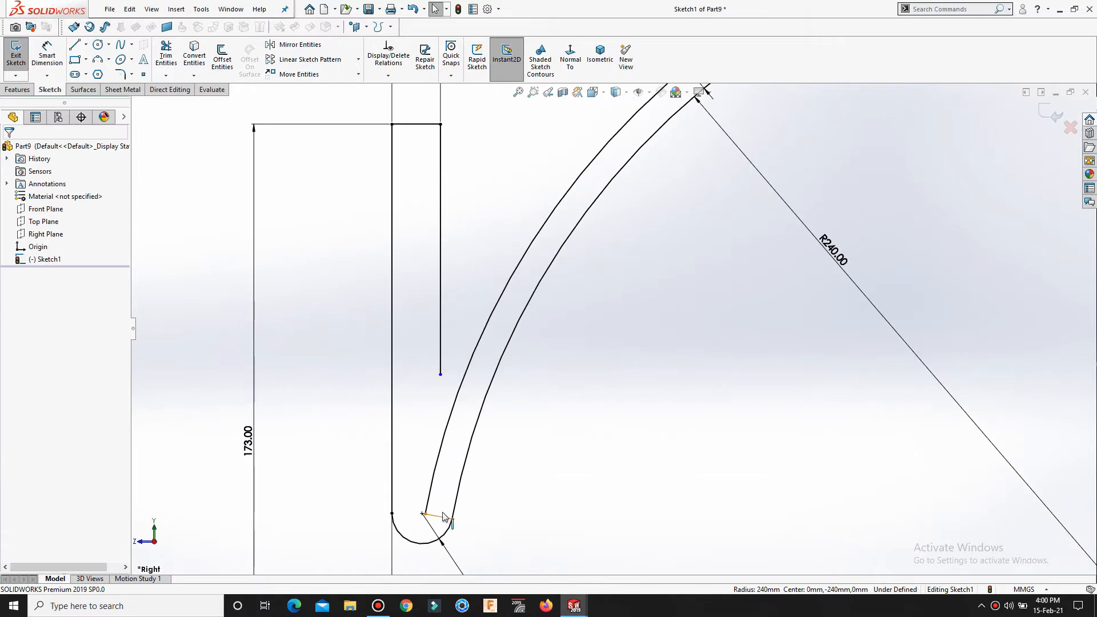
pyautogui.press('s')
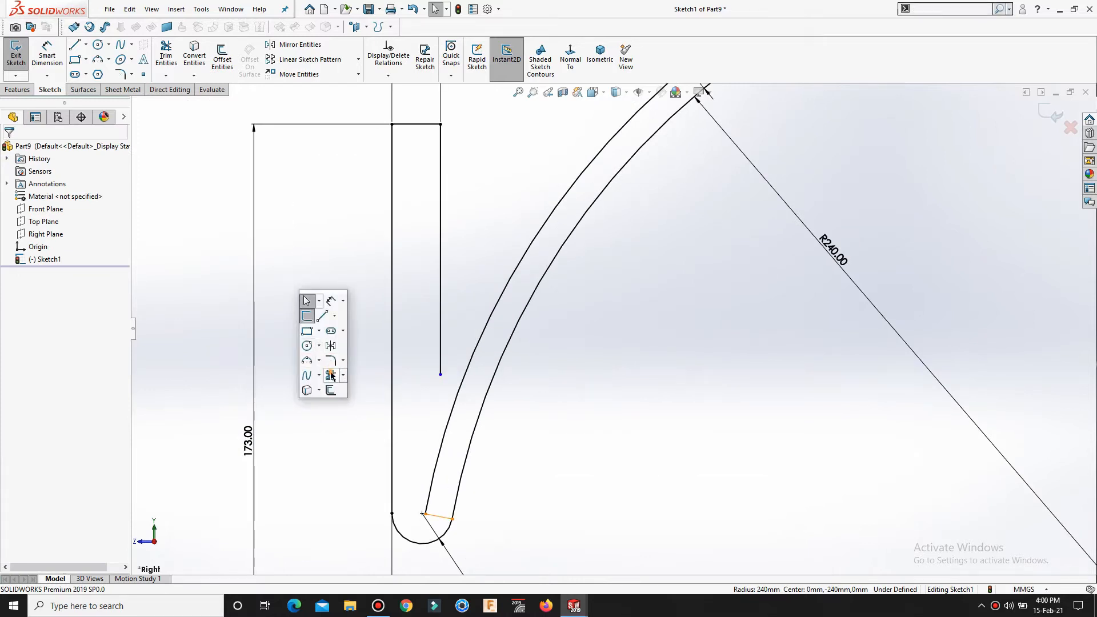
pyautogui.click(331, 375)
pyautogui.click(437, 516)
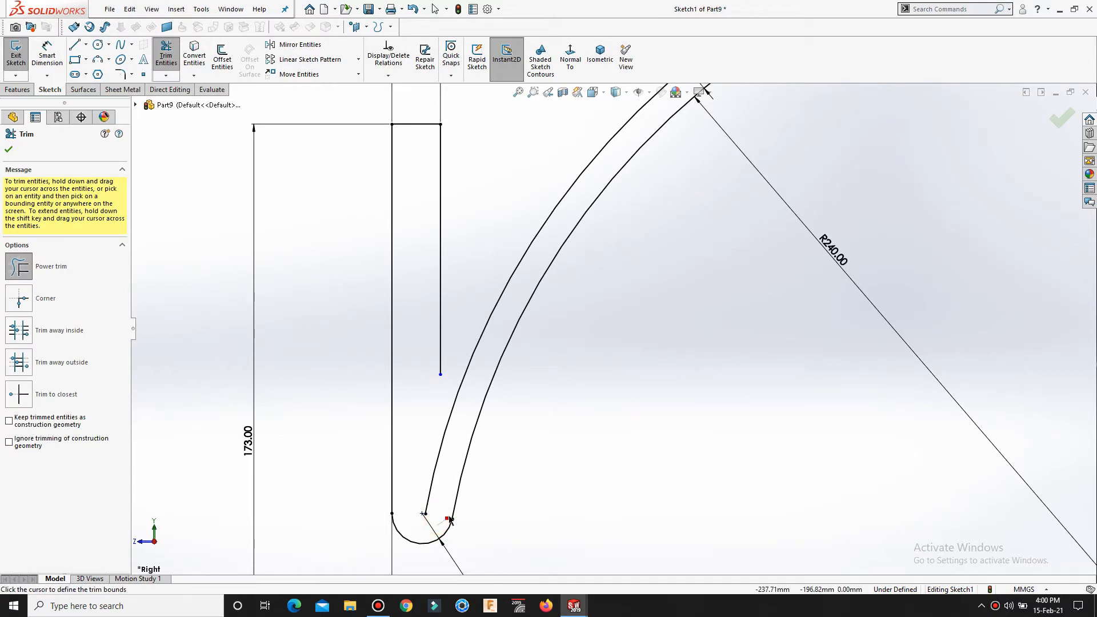
pyautogui.rightClick(445, 510)
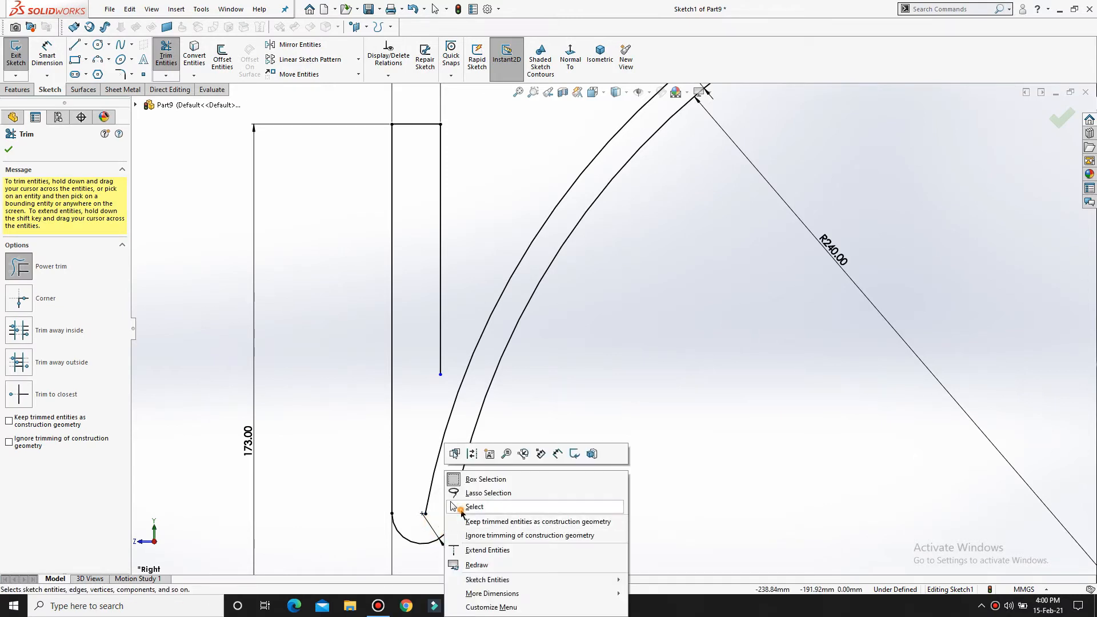
pyautogui.click(491, 504)
# Step: Draw a three-point arc of about 3.9 mm radius from the short vertical line's lower end to the offset curve
pyautogui.press('s')
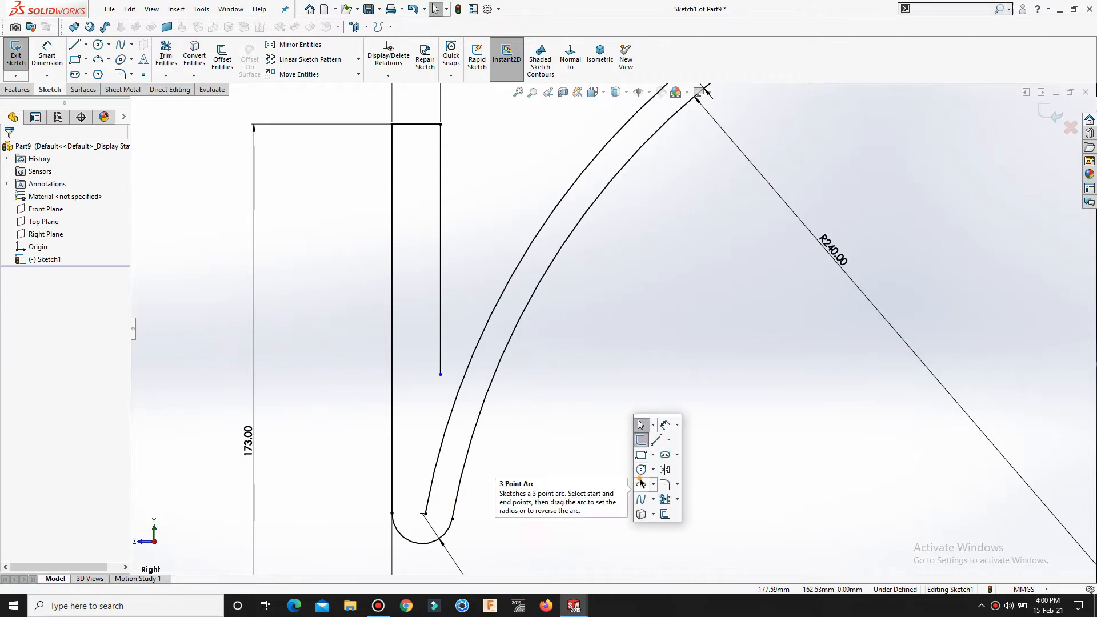
pyautogui.click(643, 483)
pyautogui.click(440, 374)
pyautogui.click(464, 377)
pyautogui.click(448, 383)
pyautogui.rightClick(446, 377)
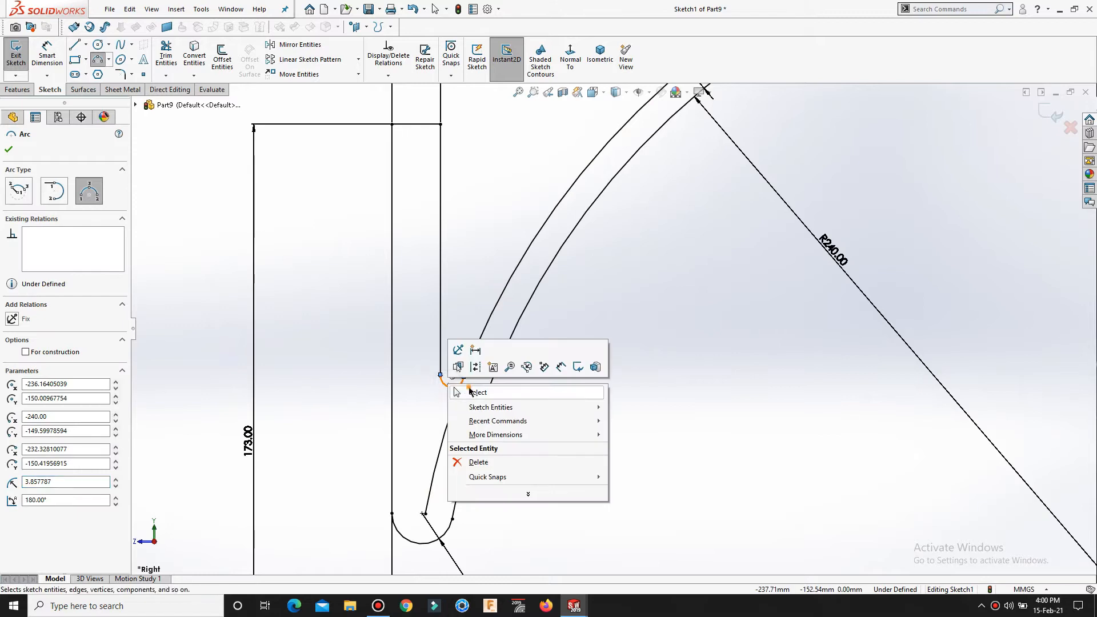
pyautogui.click(473, 393)
# Step: Dimension the new small arc's radius as 5 mm and finish dimensioning
pyautogui.scroll(-2, 474, 395)
pyautogui.scroll(-1, 476, 390)
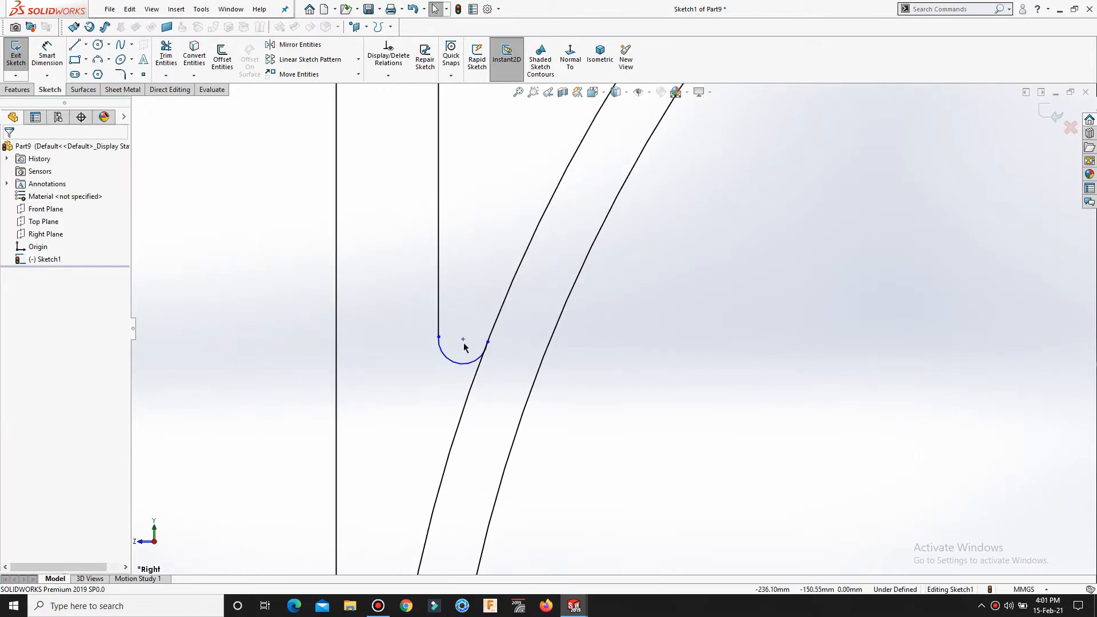
pyautogui.click(460, 365)
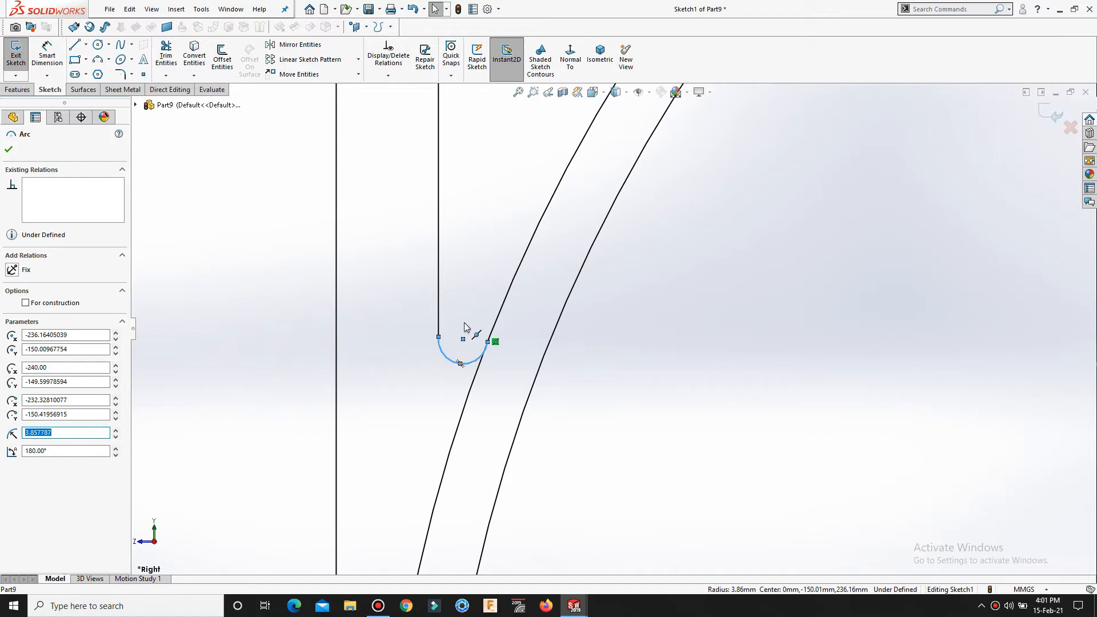
pyautogui.click(605, 423)
pyautogui.scroll(1, 601, 420)
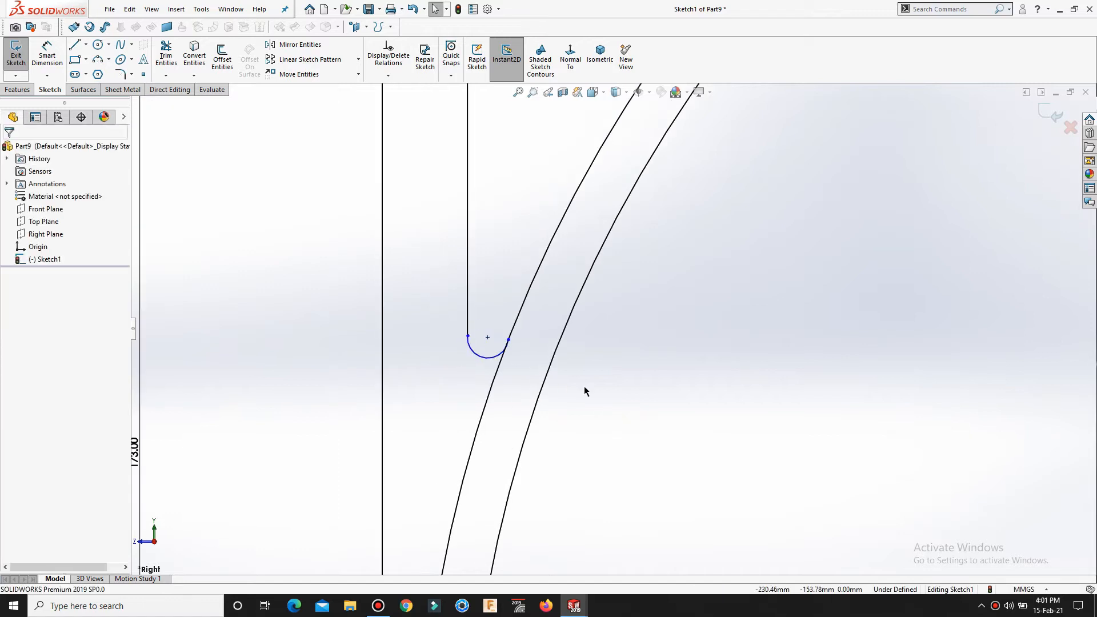
pyautogui.press('s')
pyautogui.click(662, 410)
pyautogui.click(473, 353)
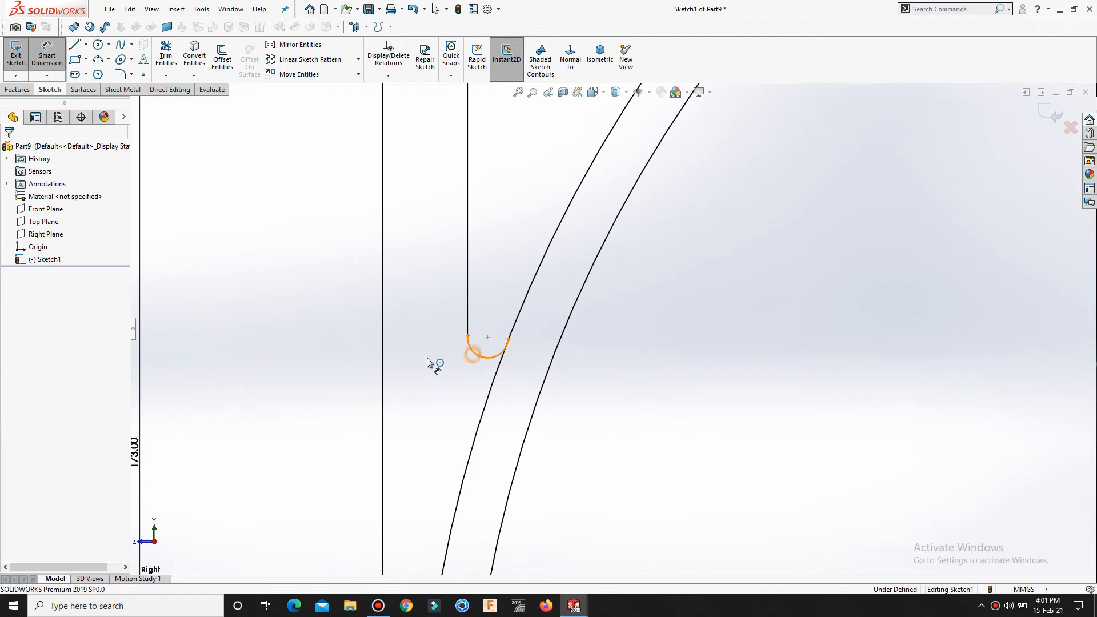
pyautogui.click(428, 361)
pyautogui.write('5')
pyautogui.press('Return')
pyautogui.click(687, 410)
pyautogui.click(674, 475)
pyautogui.press('Escape')
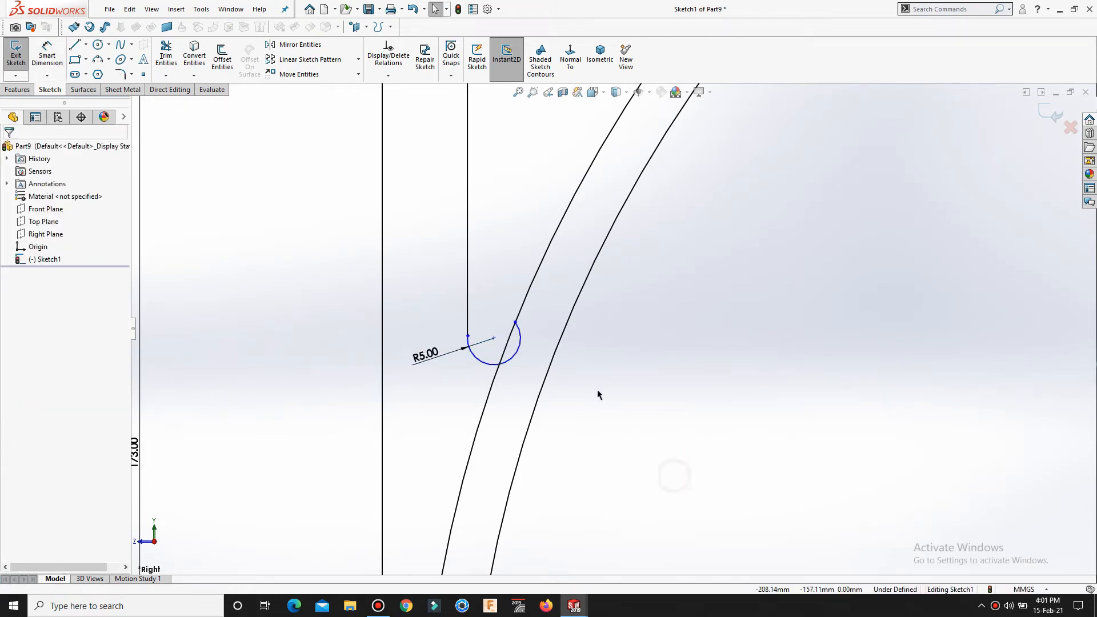
# Step: Move the short vertical line's lower end upward and trim away the offset curve below its junction with the 5 mm arc, including the small leftover
pyautogui.moveTo(467, 334); pyautogui.dragTo(468, 301)
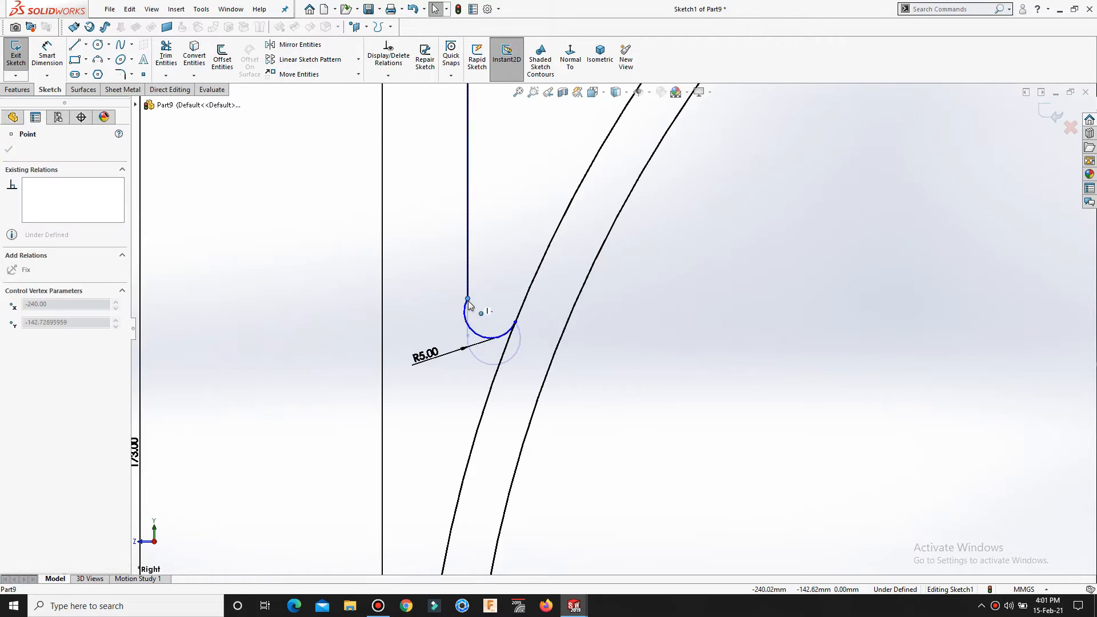
pyautogui.click(739, 451)
pyautogui.scroll(-1, 594, 377)
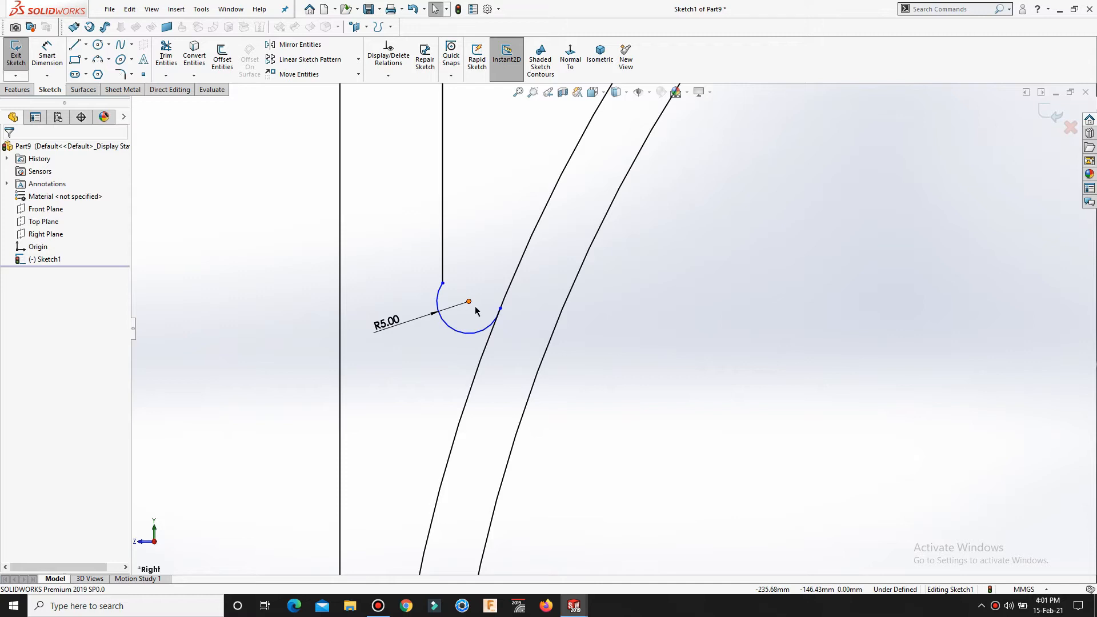
pyautogui.press('s')
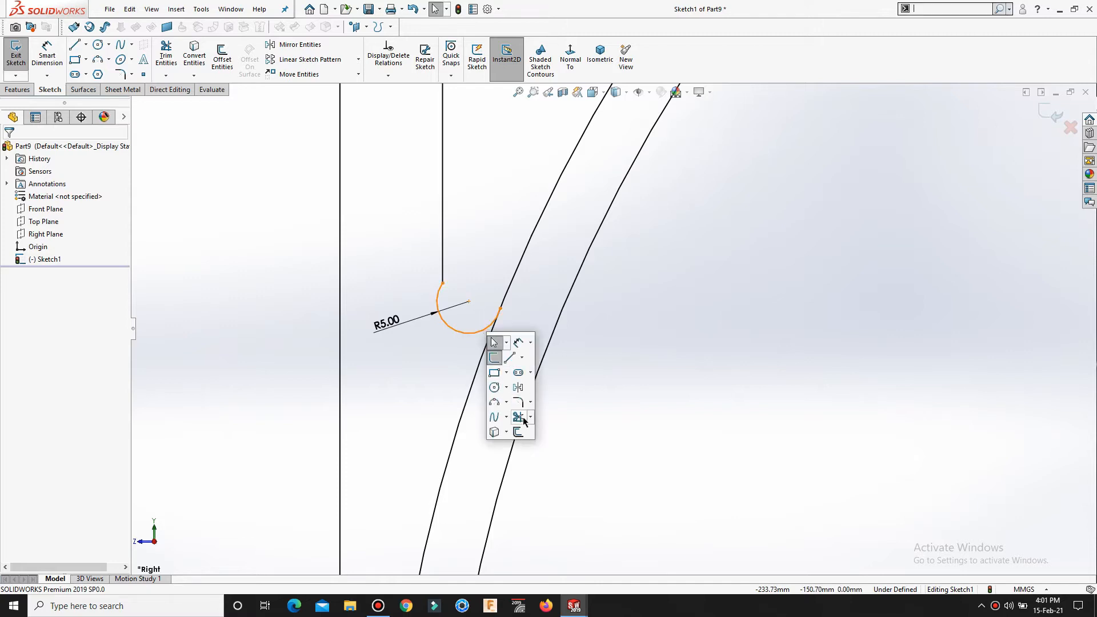
pyautogui.click(517, 420)
pyautogui.click(480, 371)
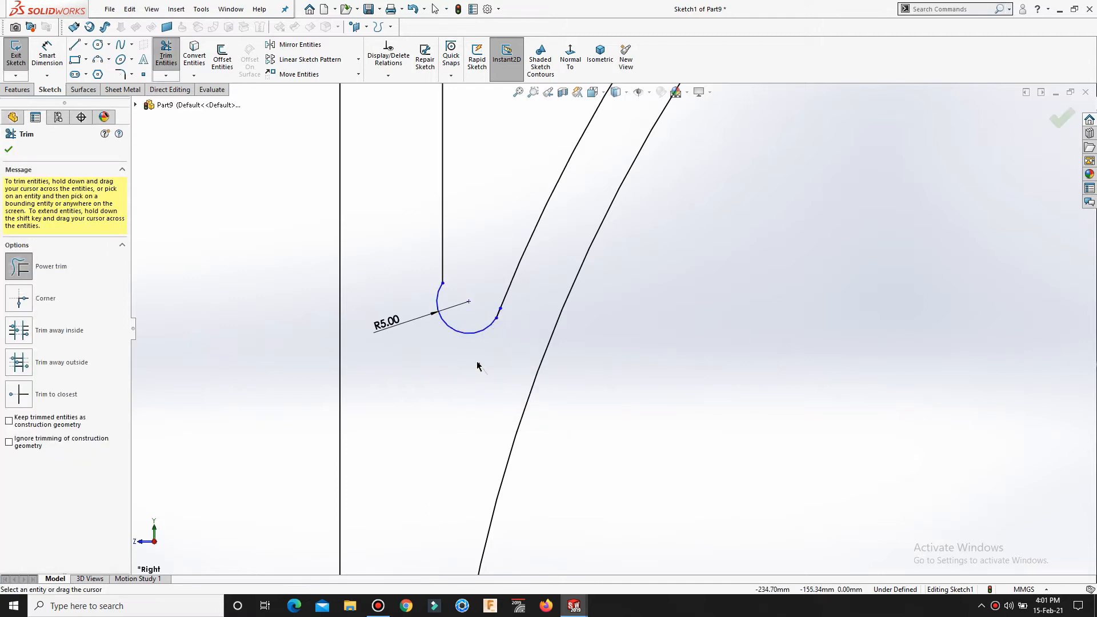
pyautogui.scroll(-8, 518, 321)
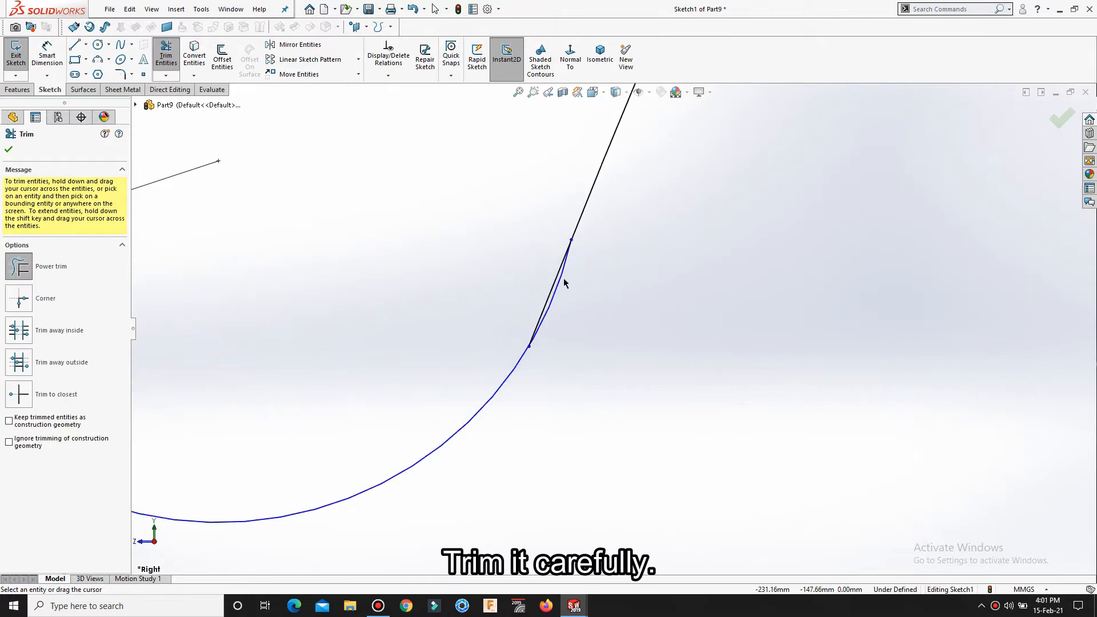
pyautogui.moveTo(543, 289); pyautogui.dragTo(578, 306)
pyautogui.scroll(6, 634, 312)
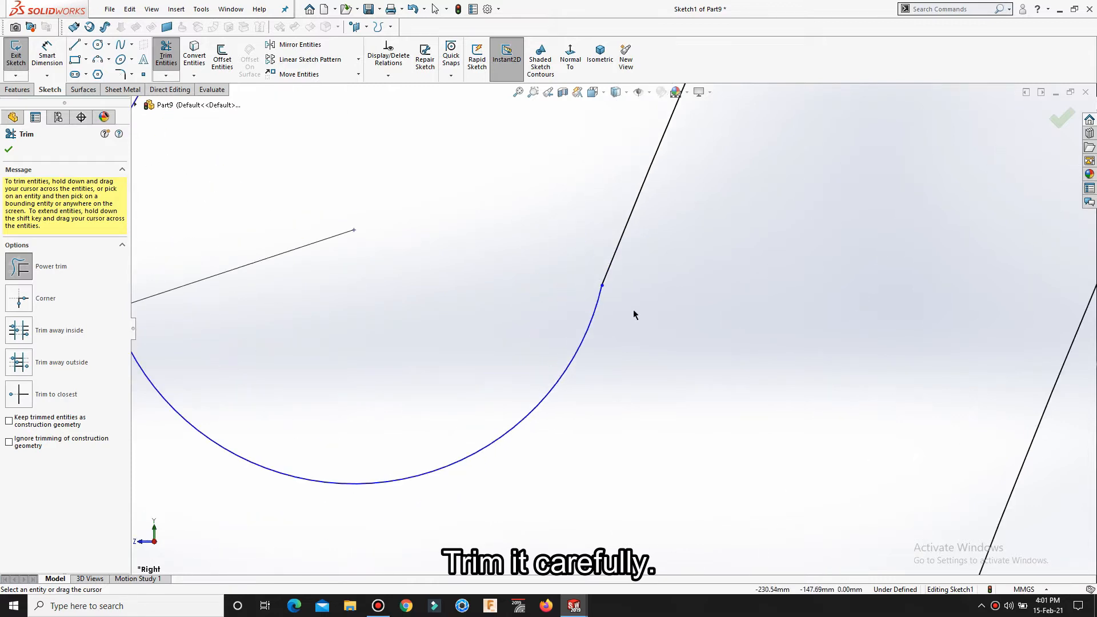
pyautogui.scroll(4, 640, 329)
pyautogui.press('s')
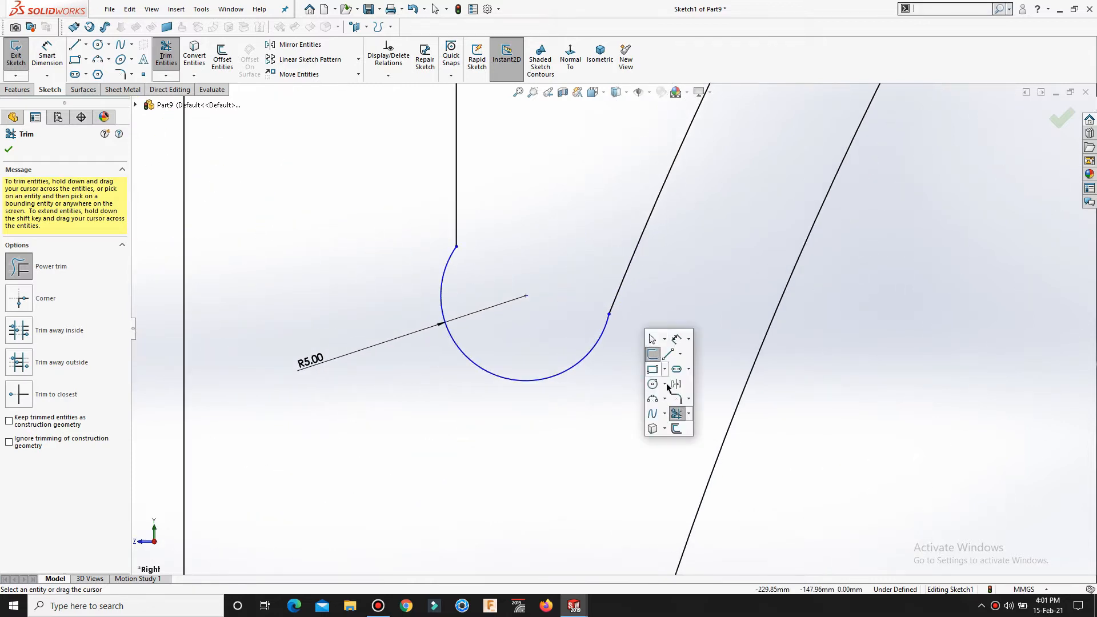
pyautogui.click(675, 411)
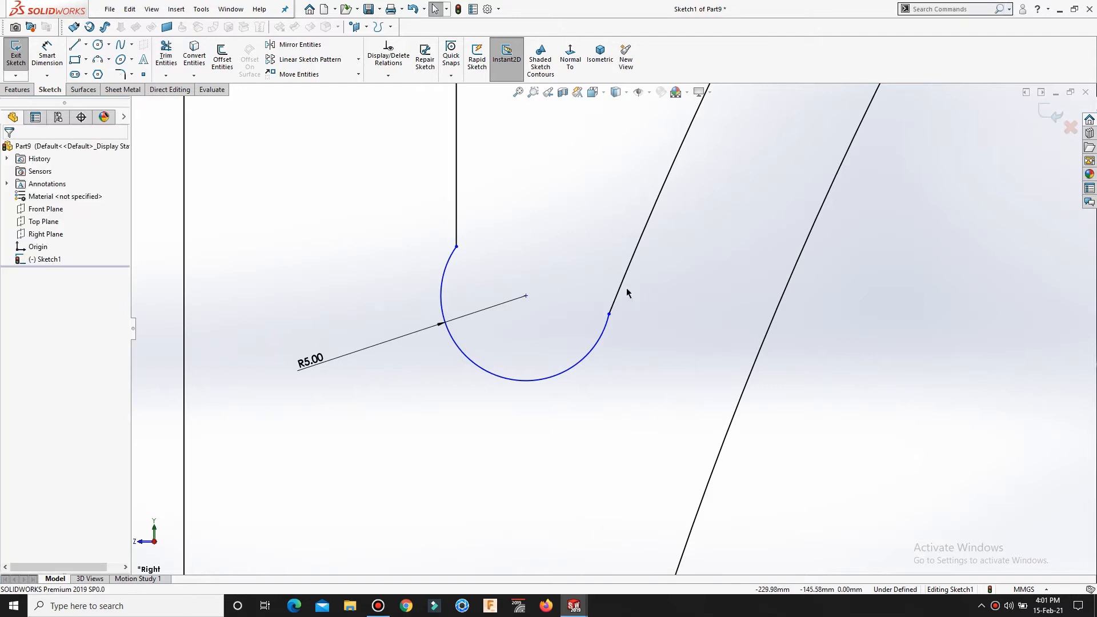
# Step: Make the 5 mm arc tangent to the offset curve and align its centre horizontally with the short vertical line's lower end
pyautogui.click(620, 302)
pyautogui.keyDown('ctrl'); pyautogui.click(601, 334); pyautogui.keyUp('ctrl')
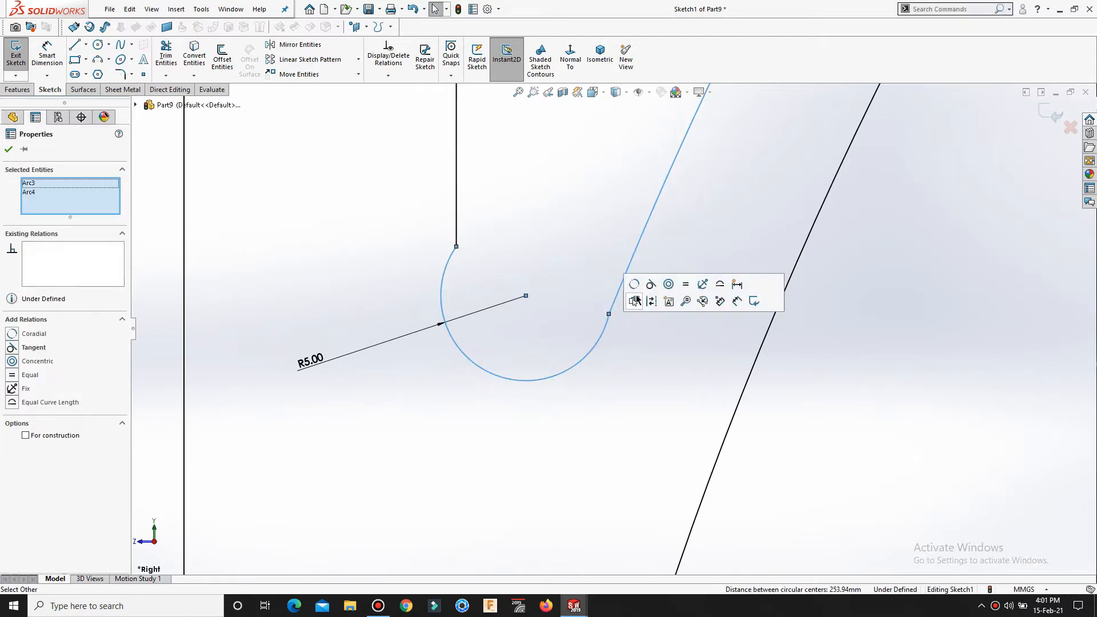
pyautogui.click(650, 284)
pyautogui.scroll(1, 507, 276)
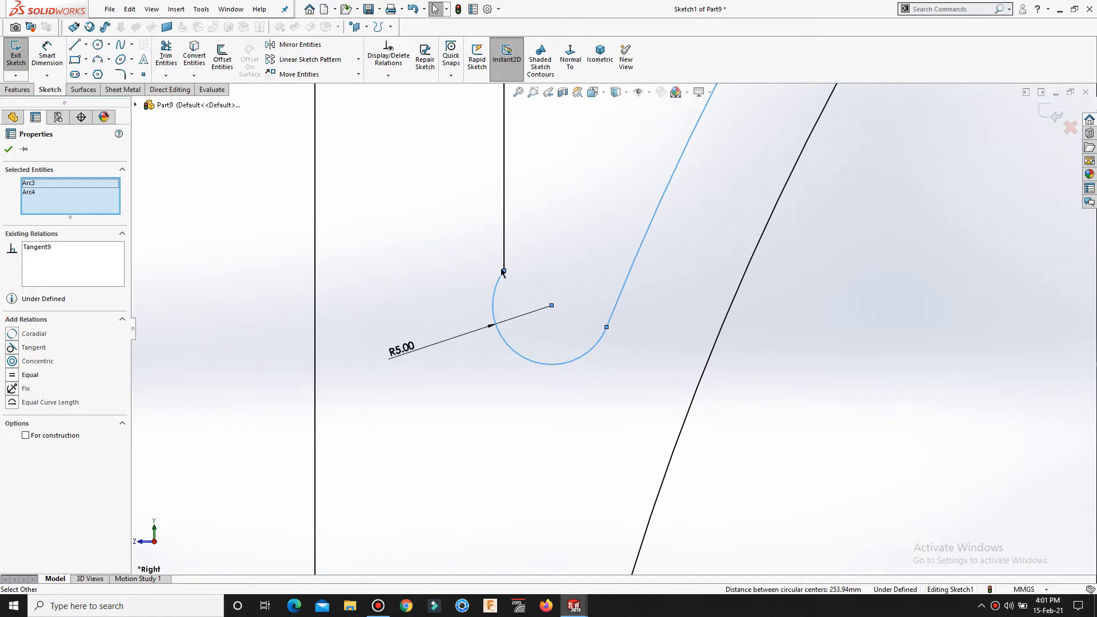
pyautogui.click(504, 269)
pyautogui.keyDown('ctrl'); pyautogui.click(552, 306); pyautogui.keyUp('ctrl')
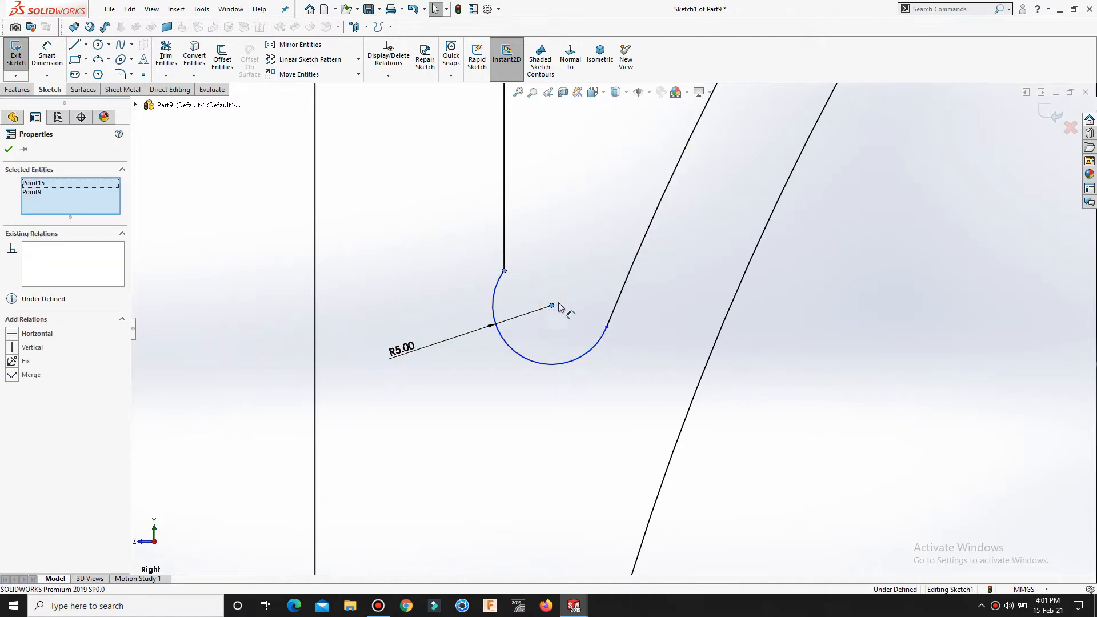
pyautogui.click(584, 258)
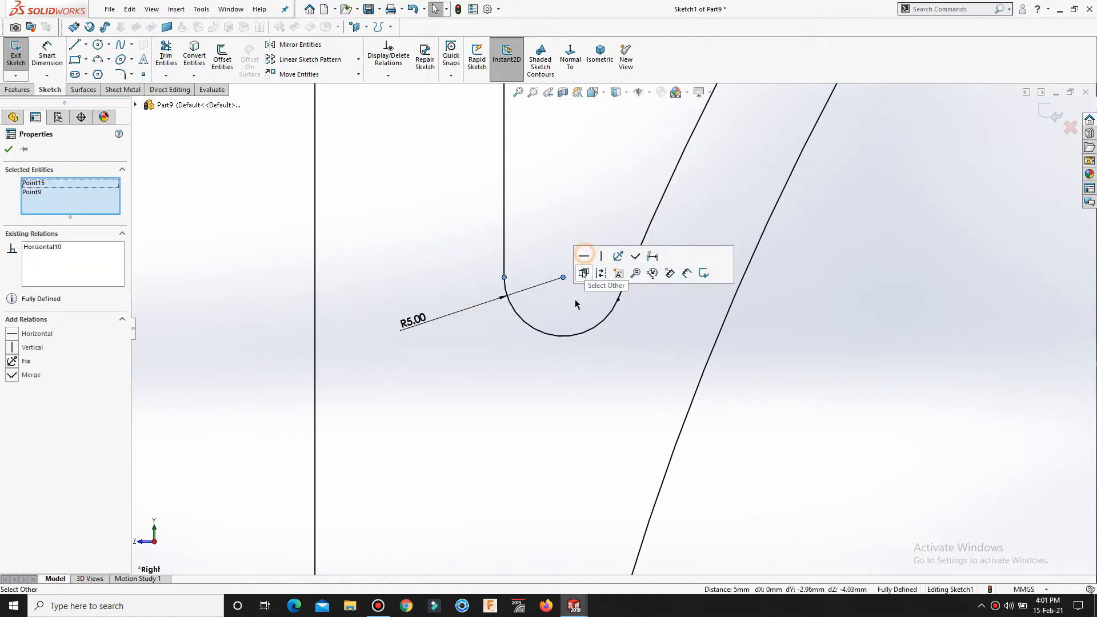
pyautogui.click(783, 369)
# Step: Exit the completed profile sketch and extrude it 200 mm with the Mid Plane end condition
pyautogui.press('f')
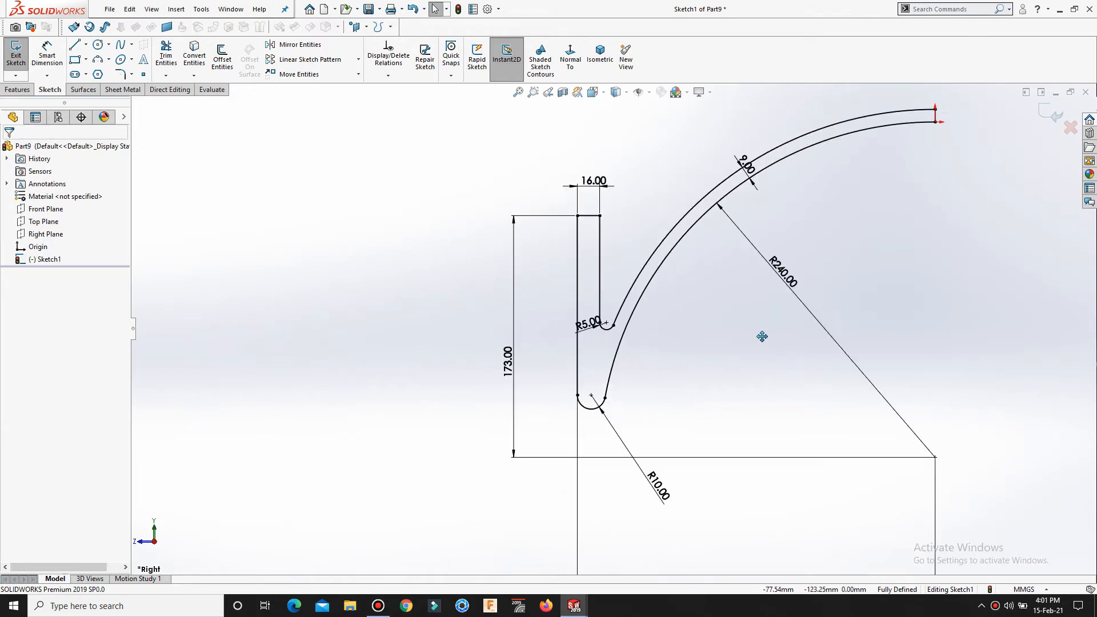
pyautogui.keyDown('ctrl'); pyautogui.moveTo(762, 337); pyautogui.dragTo(662, 407, button='middle'); pyautogui.keyUp('ctrl')
pyautogui.click(1049, 113)
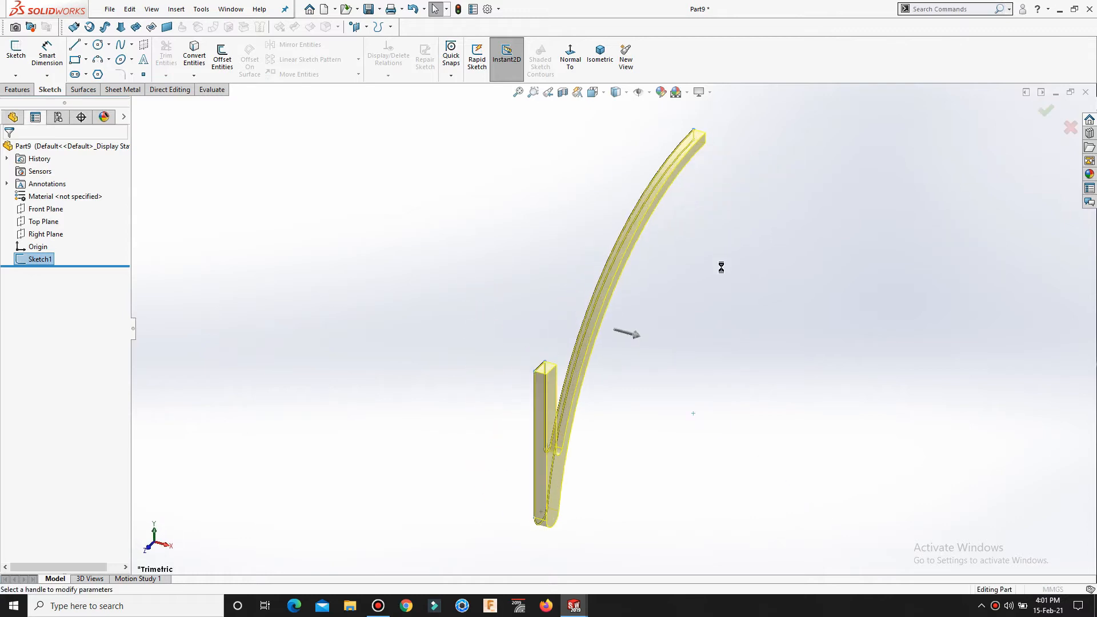
pyautogui.scroll(-7, 30, 220)
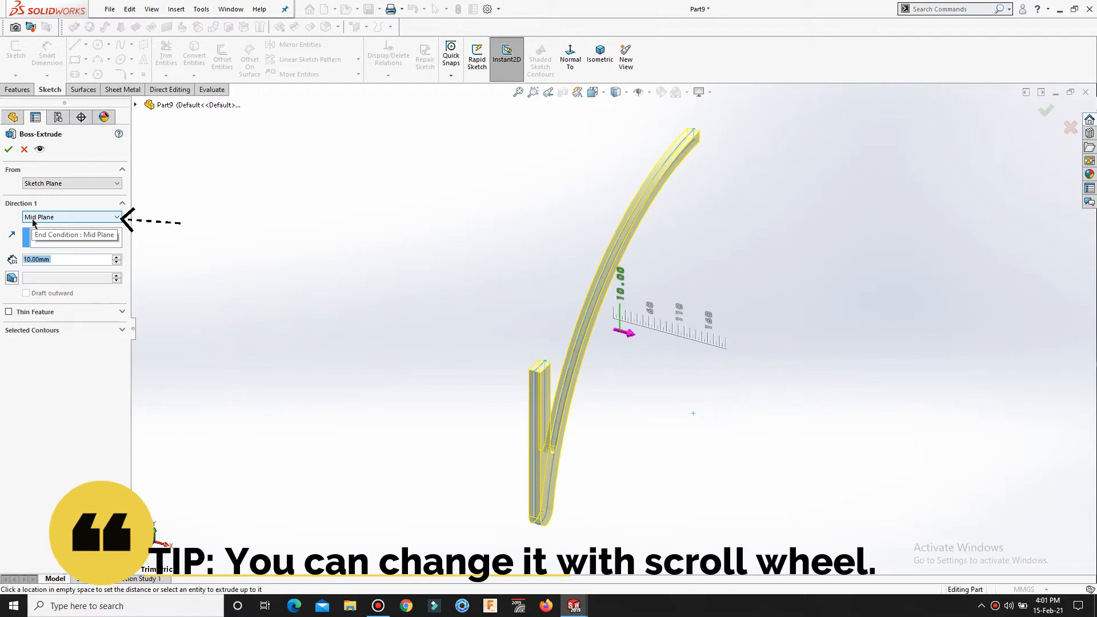
pyautogui.write('200')
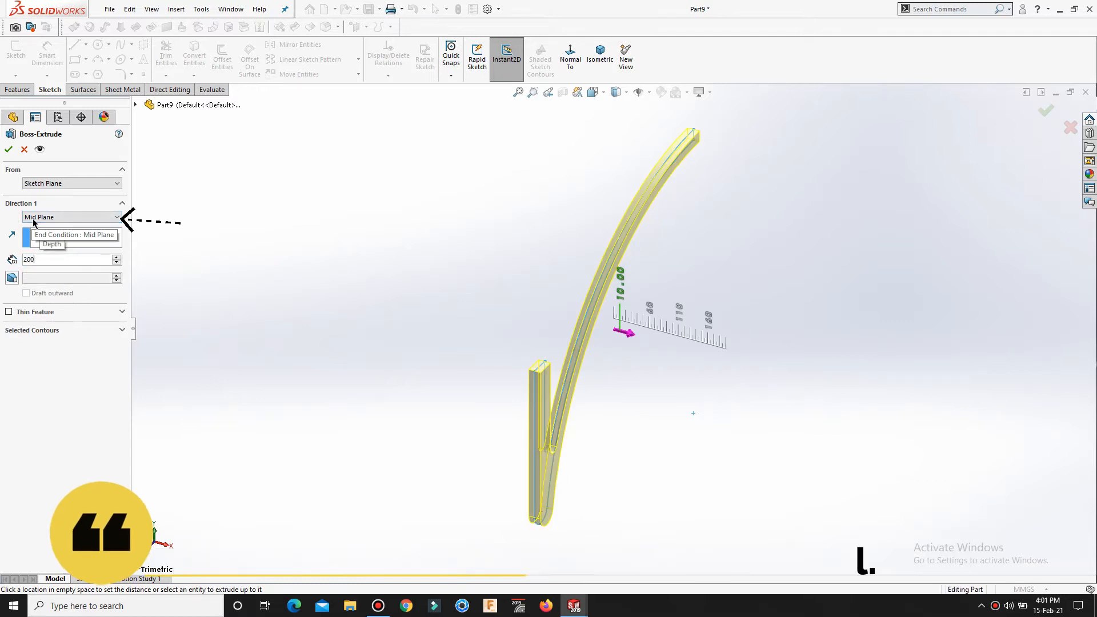
pyautogui.press('Return')
pyautogui.press('Return')
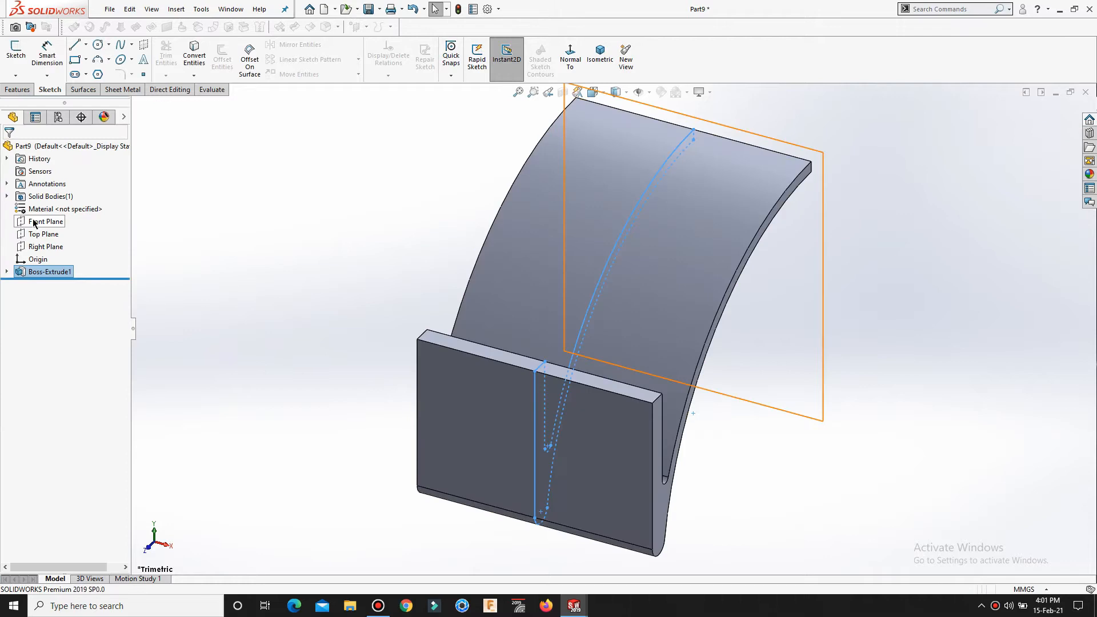
# Step: Start a new sketch on the extruded body's side profile face and view it straight on
pyautogui.moveTo(554, 222); pyautogui.dragTo(509, 282, button='middle')
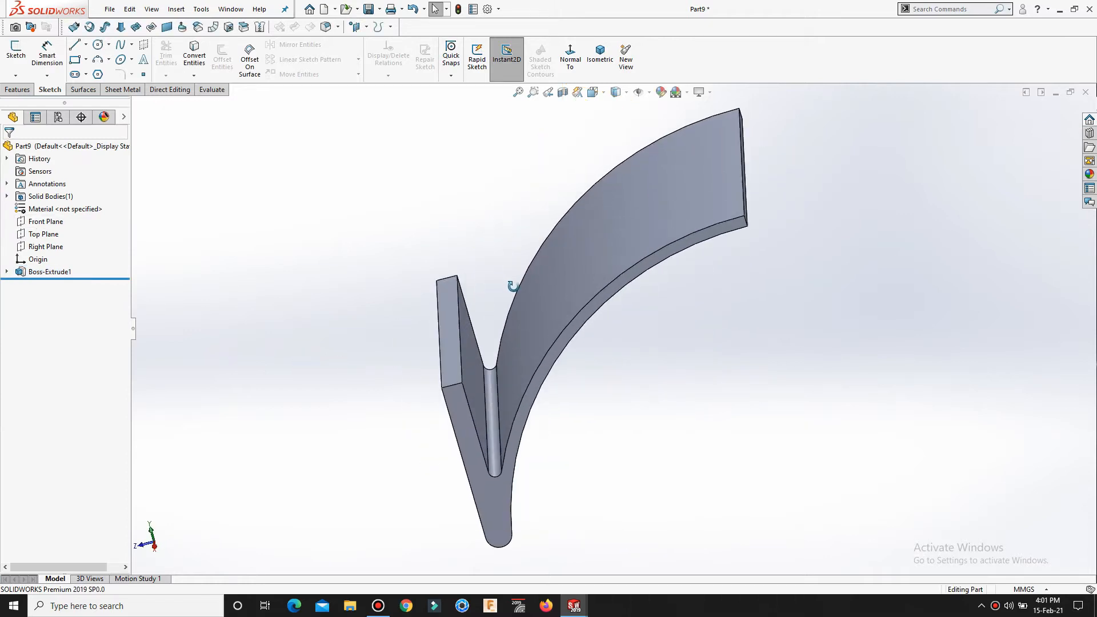
pyautogui.scroll(-5, 578, 315)
pyautogui.scroll(-2, 578, 313)
pyautogui.click(647, 298)
pyautogui.moveTo(647, 298)
pyautogui.mouseDown(button='middle')
pyautogui.moveTo(651, 314)
pyautogui.moveTo(561, 316)
pyautogui.moveTo(591, 379)
pyautogui.moveTo(707, 372)
pyautogui.moveTo(693, 289)
pyautogui.moveTo(628, 302)
pyautogui.mouseUp(button='middle')
pyautogui.rightClick(629, 302)
pyautogui.click(654, 276)
pyautogui.click(571, 63)
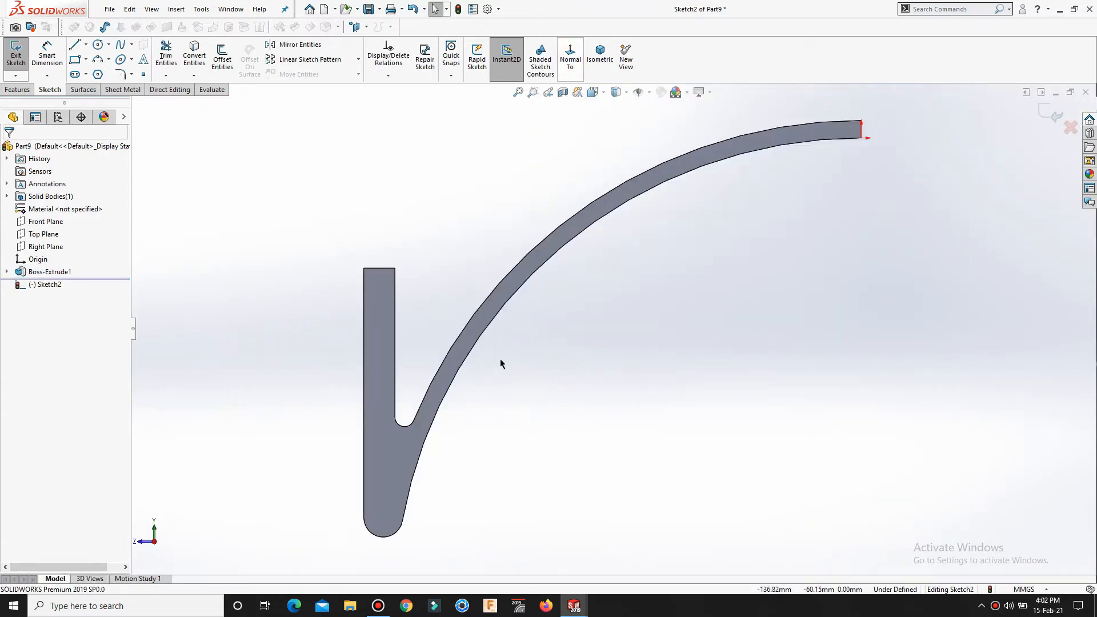
# Step: Check the rib in the reference drawing and sketch a downward-bulging three-point arc of about 9.7 mm radius from the upright wall's inner top corner
pyautogui.moveTo(573, 606)
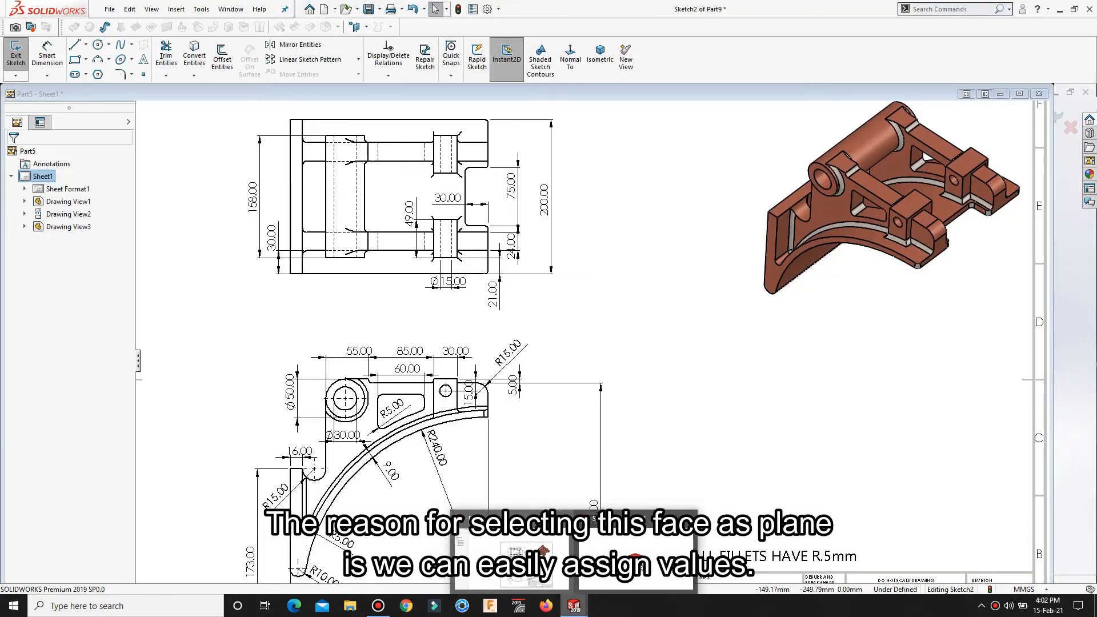
pyautogui.click(531, 563)
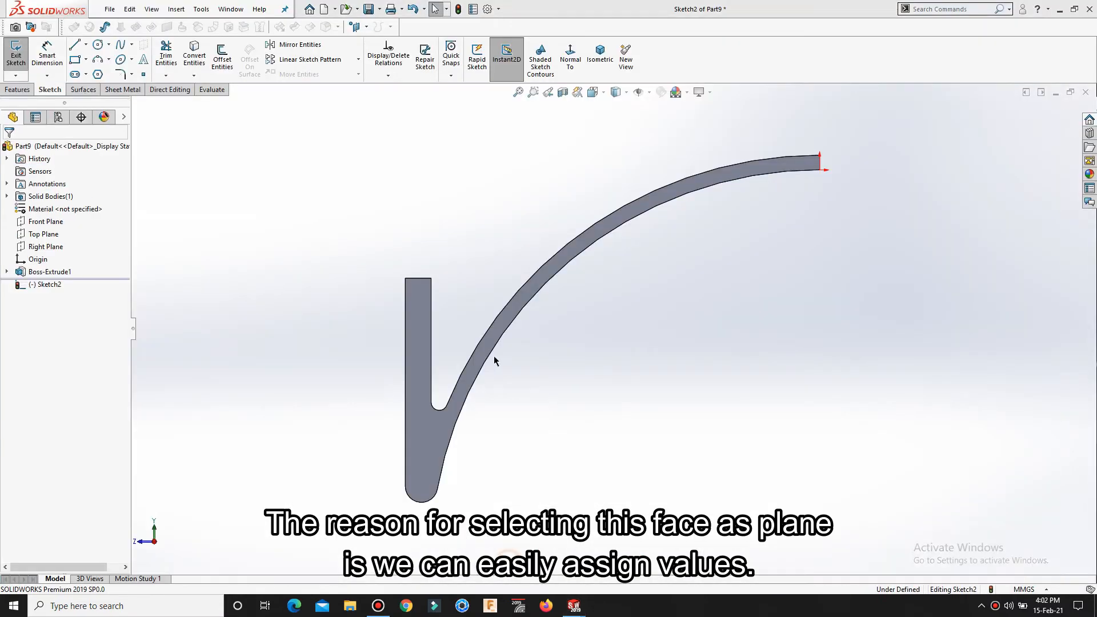
pyautogui.scroll(-3, 510, 263)
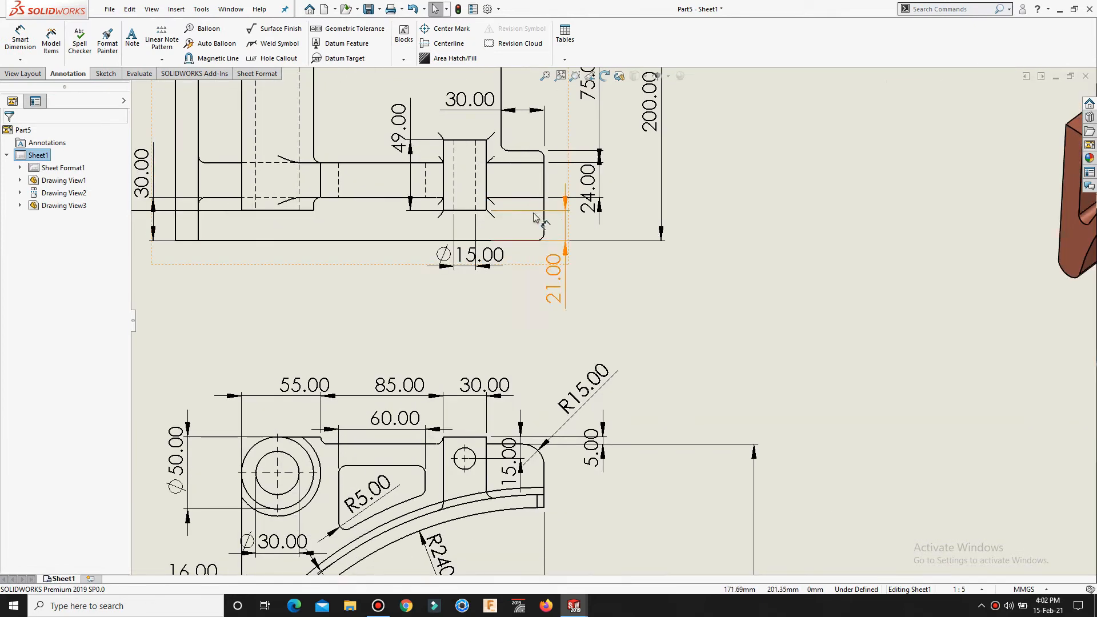
pyautogui.scroll(2, 599, 301)
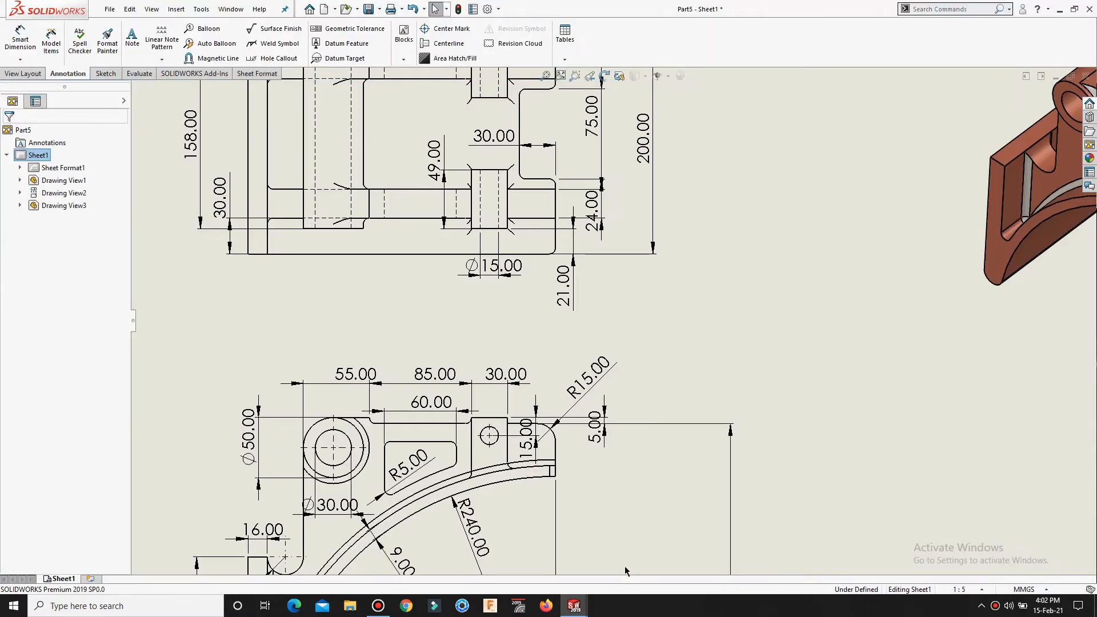
pyautogui.click(625, 566)
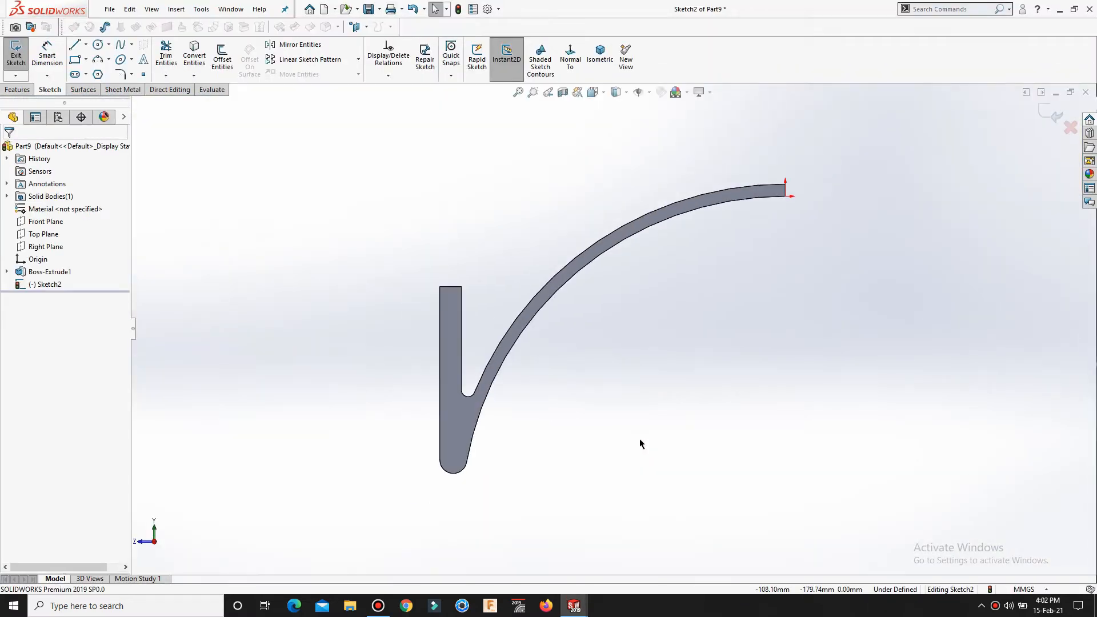
pyautogui.scroll(-1, 679, 301)
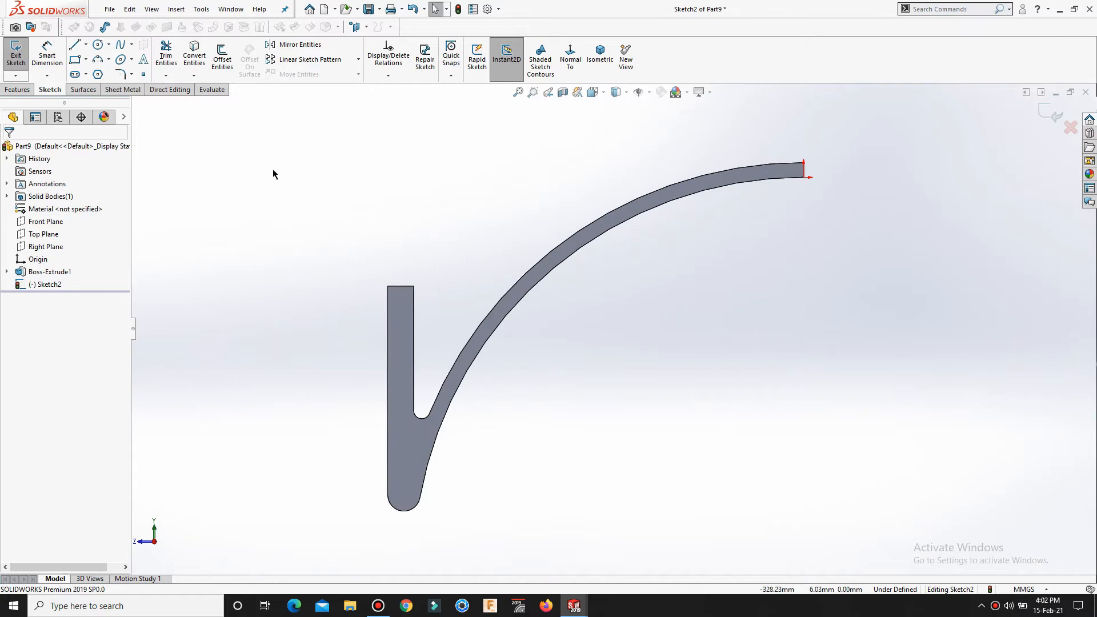
pyautogui.press('s')
pyautogui.click(308, 269)
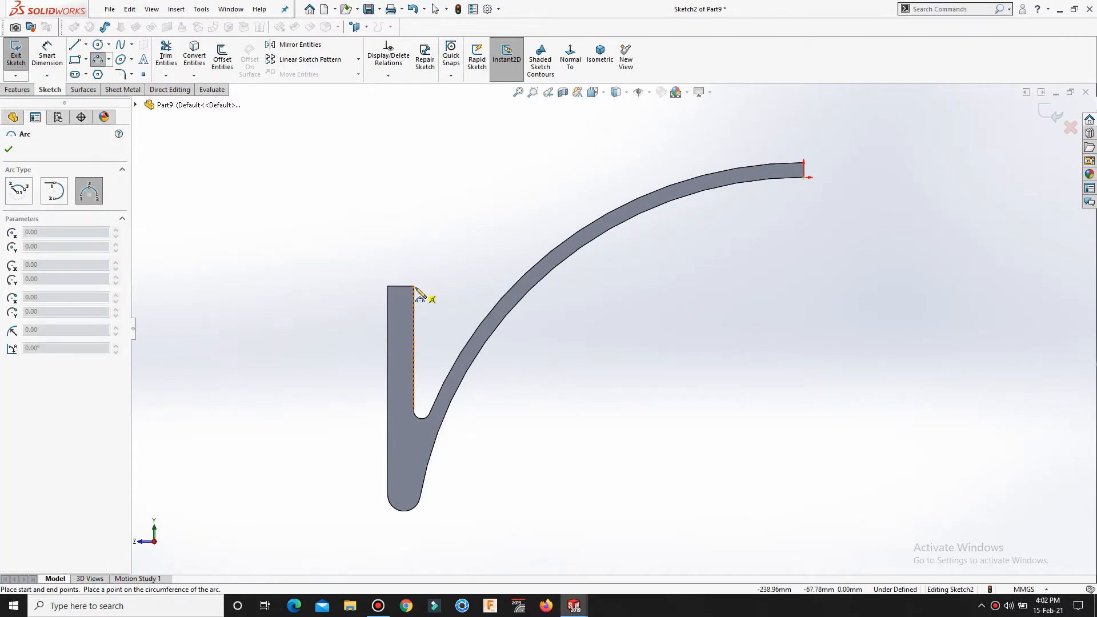
pyautogui.click(445, 288)
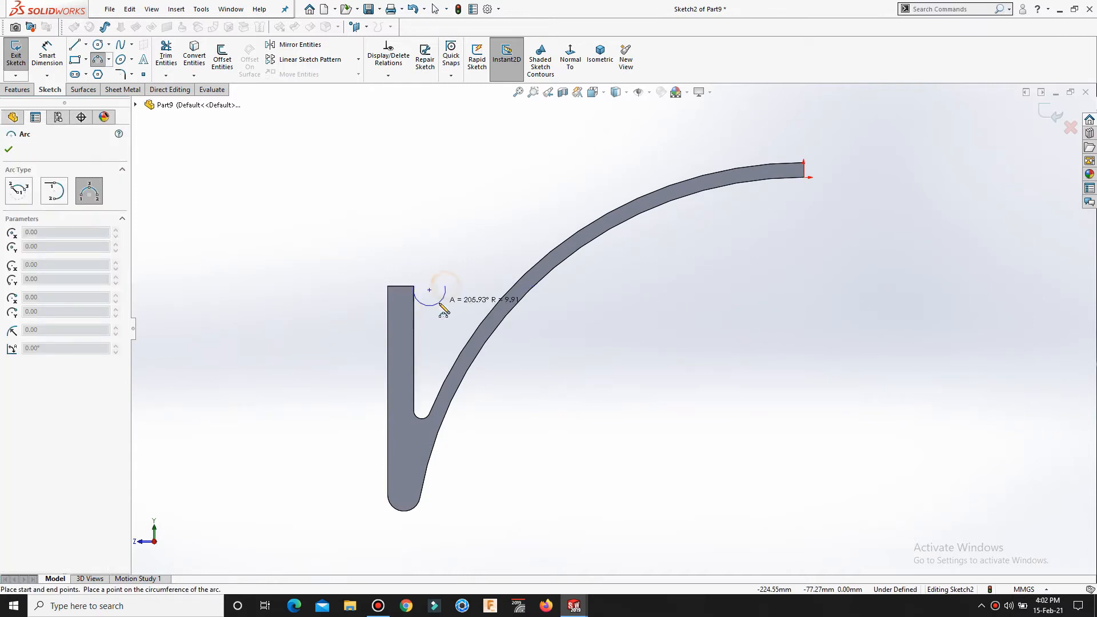
pyautogui.click(437, 298)
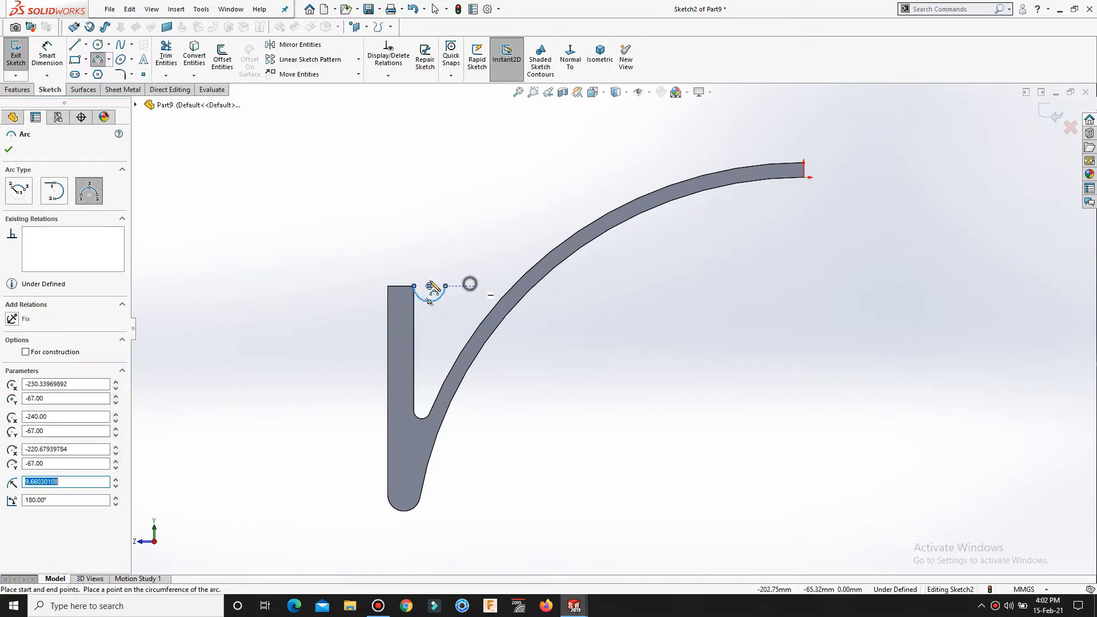
# Step: Draw a vertical line up from the small arc's free end and continue it with a tangent quarter arc curving toward the arm's end
pyautogui.press('l')
pyautogui.moveTo(445, 287); pyautogui.dragTo(445, 162)
pyautogui.keyDown('ctrl'); pyautogui.moveTo(494, 180); pyautogui.dragTo(490, 294, button='middle'); pyautogui.keyUp('ctrl')
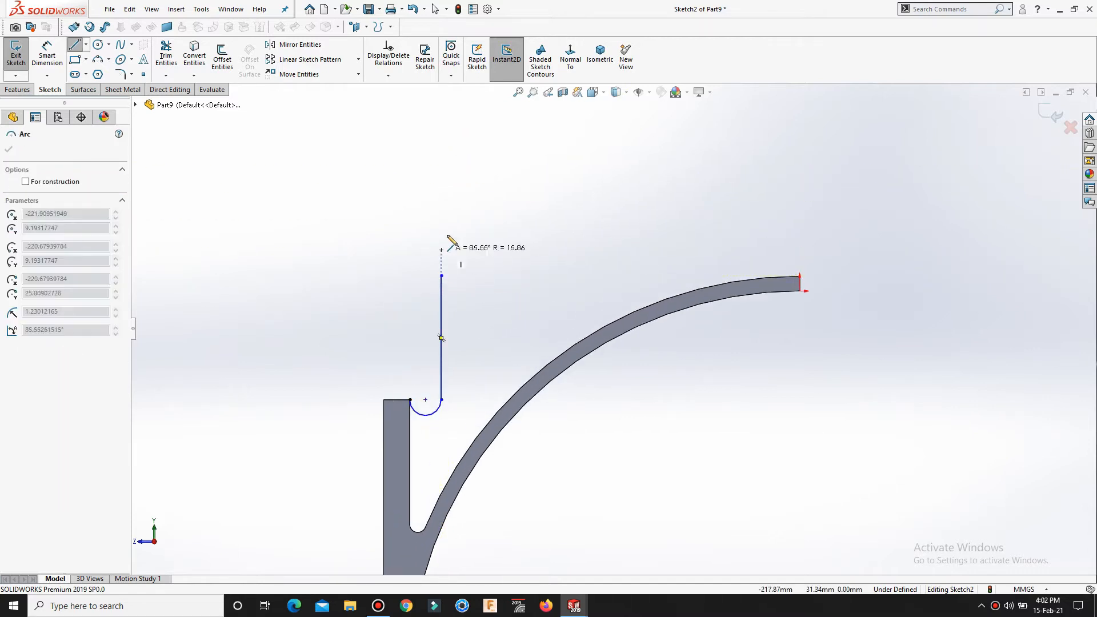
pyautogui.click(506, 211)
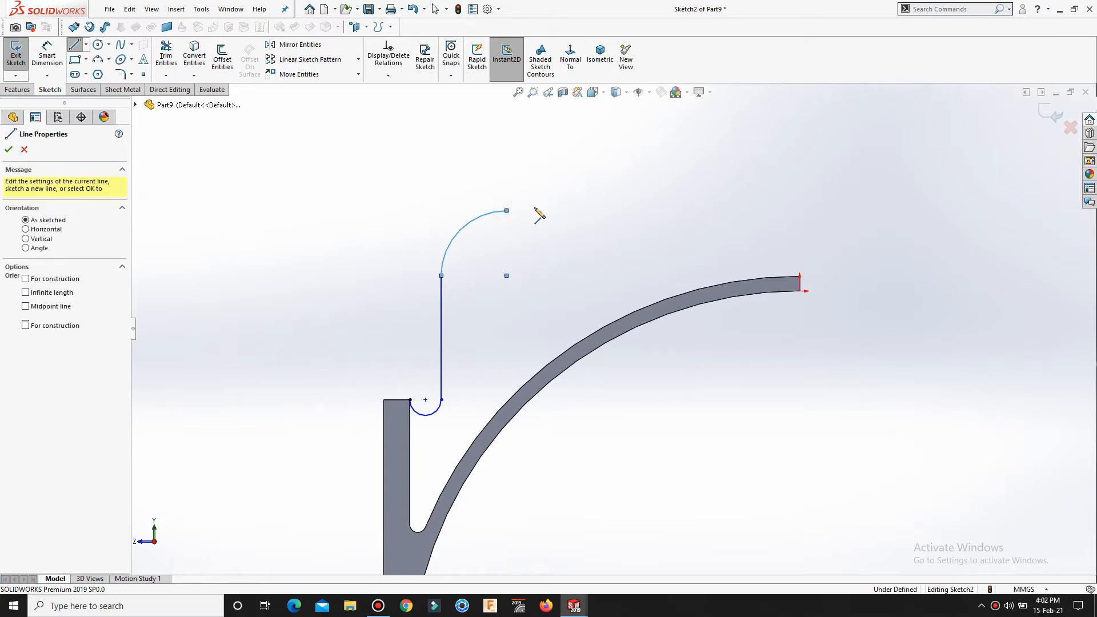
# Step: Continue the rib outline with a stepped chain of horizontal and vertical lines, ending at the upper corner of the curved arm's end
pyautogui.click(533, 211)
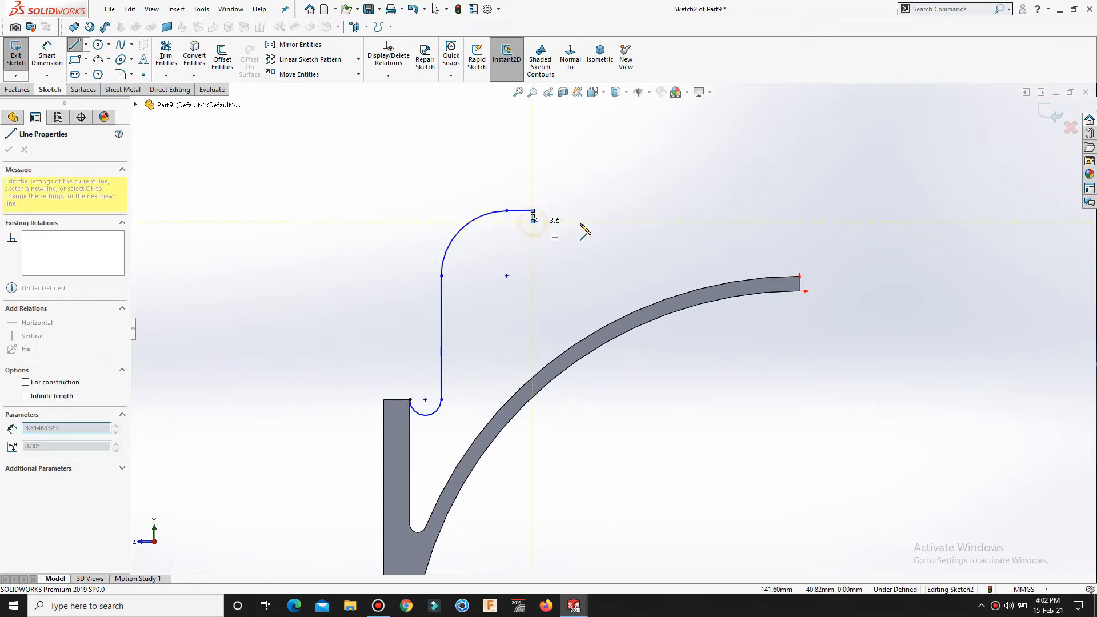
pyautogui.click(651, 221)
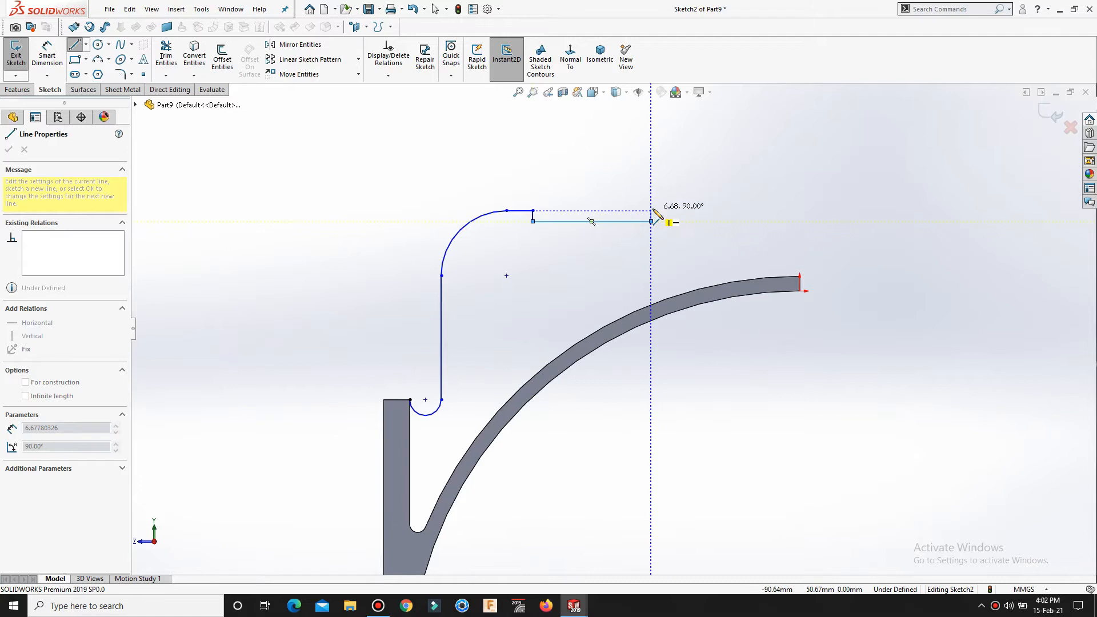
pyautogui.click(651, 211)
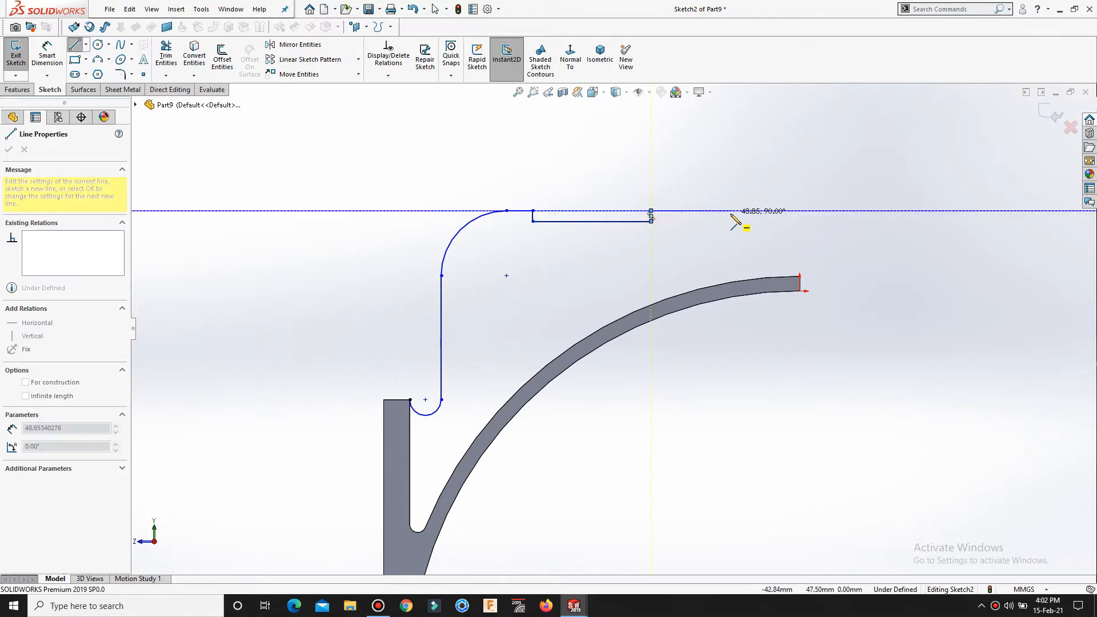
pyautogui.click(723, 211)
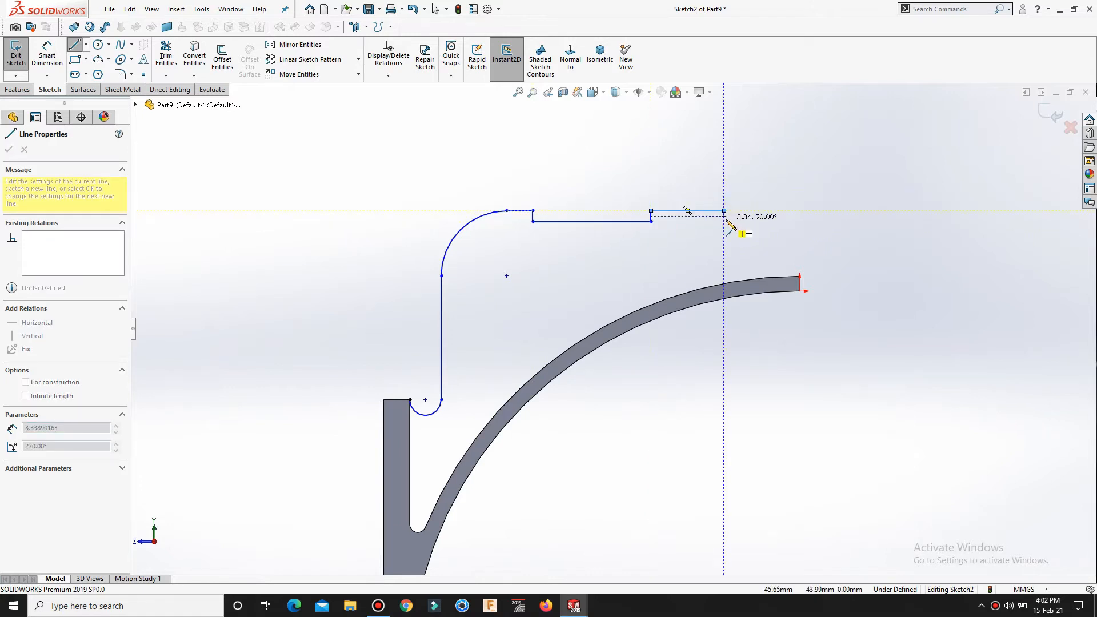
pyautogui.click(724, 221)
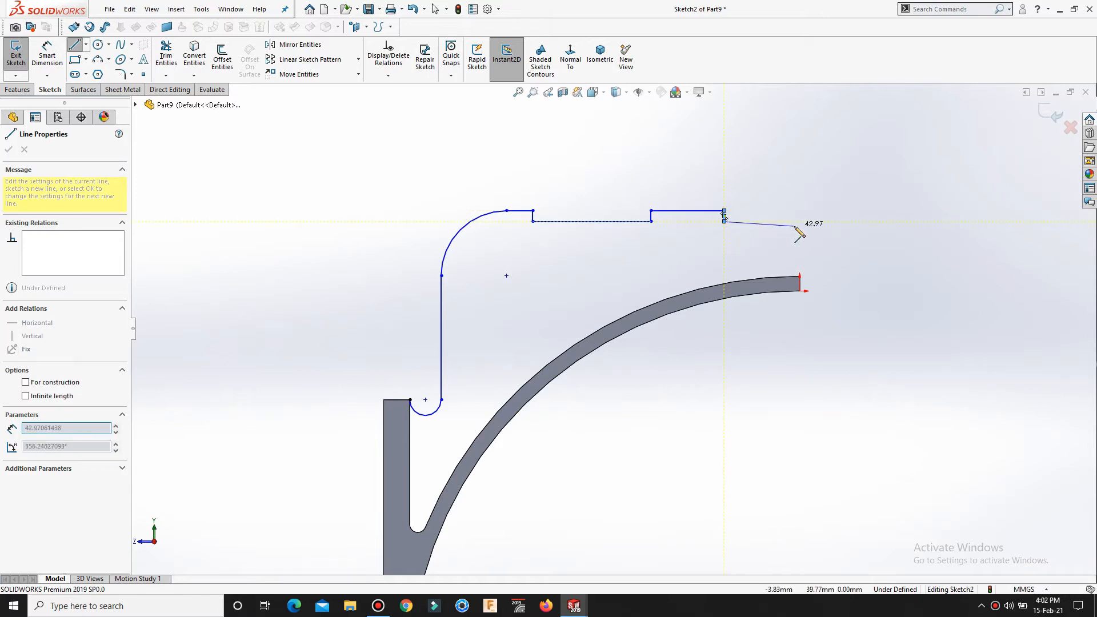
pyautogui.click(799, 221)
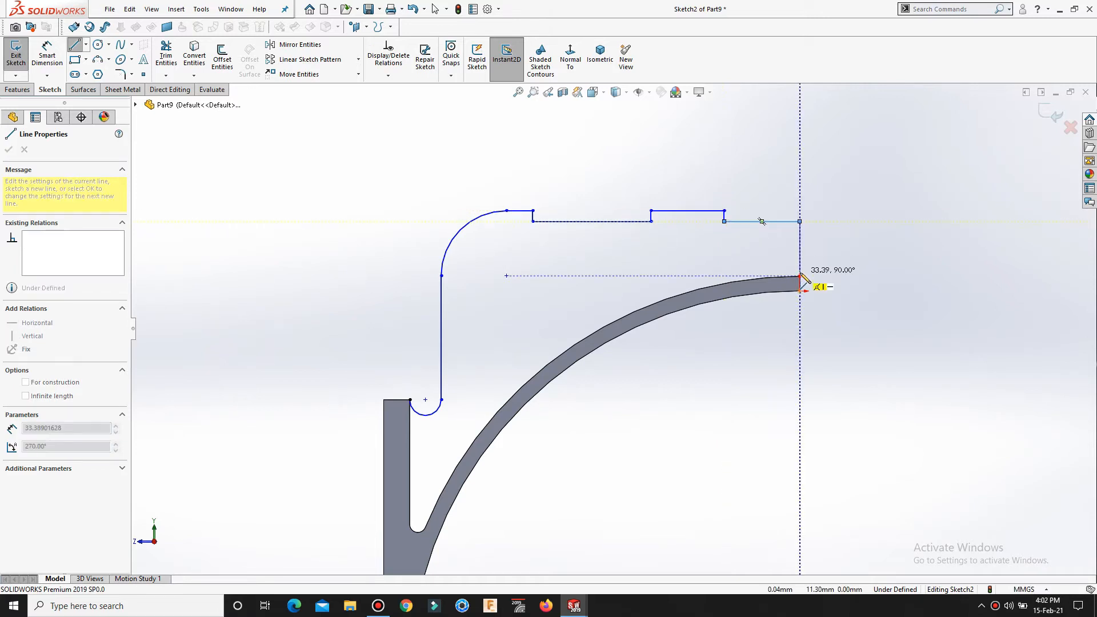
pyautogui.click(800, 277)
pyautogui.rightClick(801, 278)
pyautogui.click(823, 282)
pyautogui.press('f')
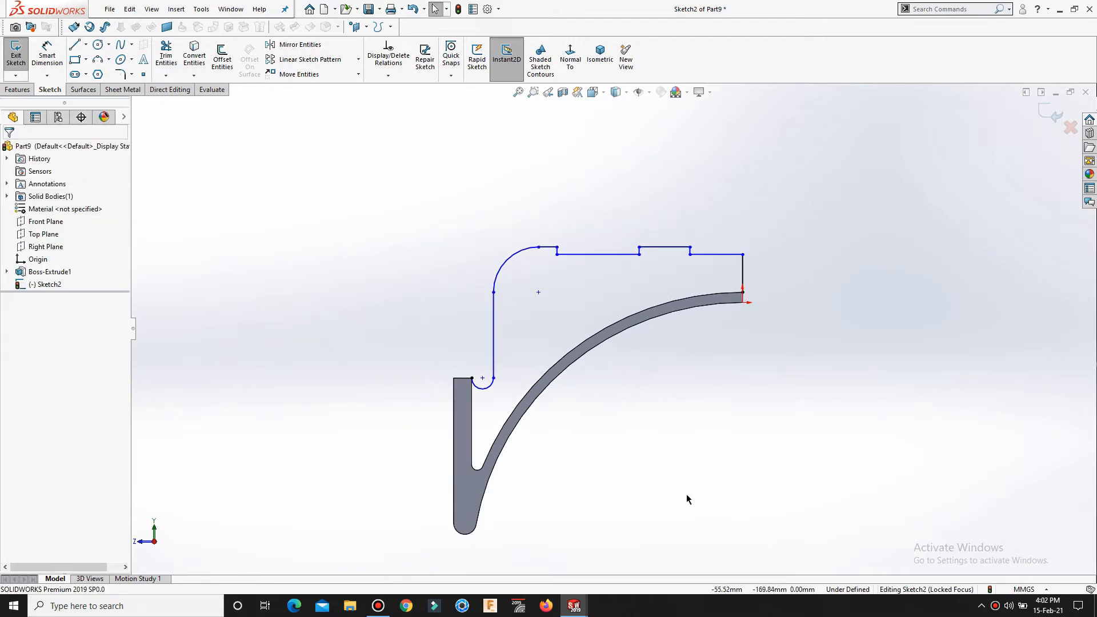
pyautogui.moveTo(718, 511); pyautogui.dragTo(719, 369, button='right')
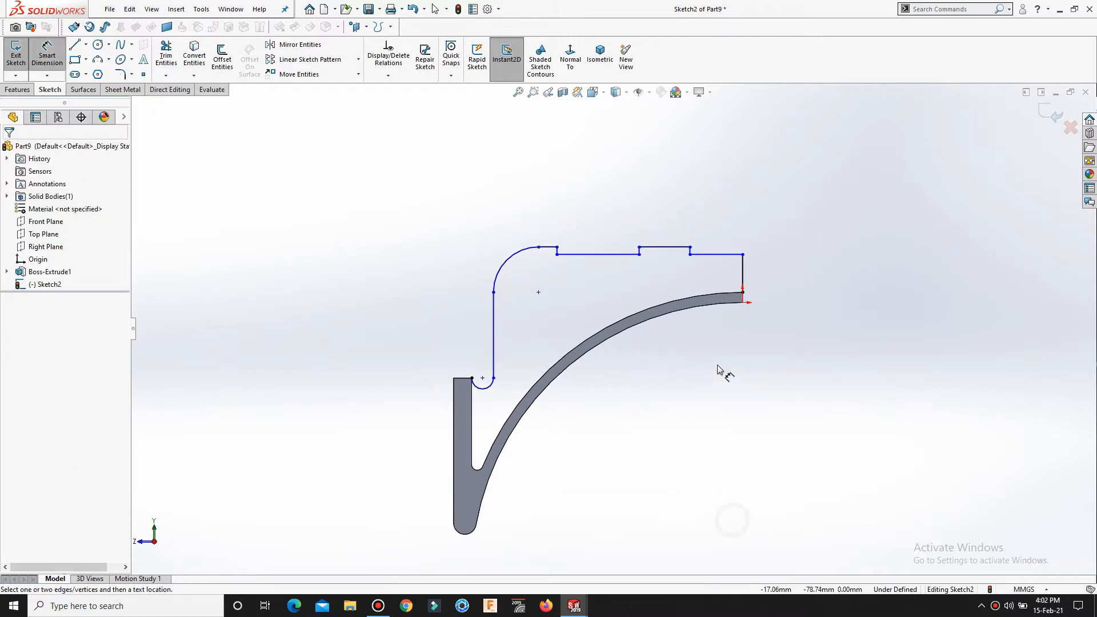
pyautogui.click(707, 255)
pyautogui.press('z')
pyautogui.press('z')
pyautogui.press('z')
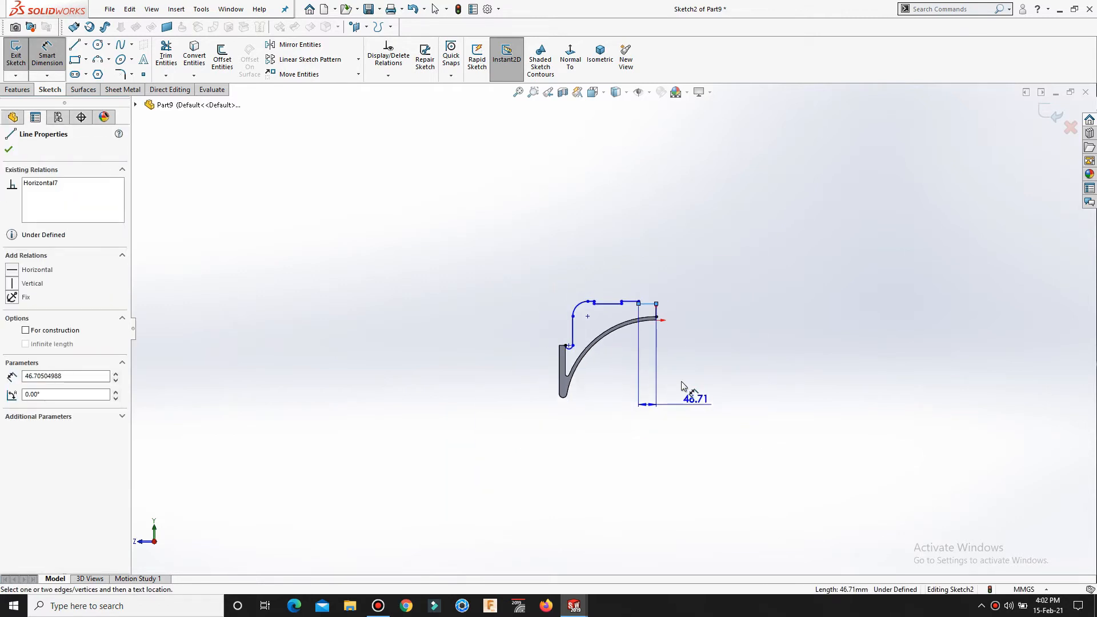
pyautogui.scroll(-2, 681, 386)
pyautogui.press('Escape')
pyautogui.press('Escape')
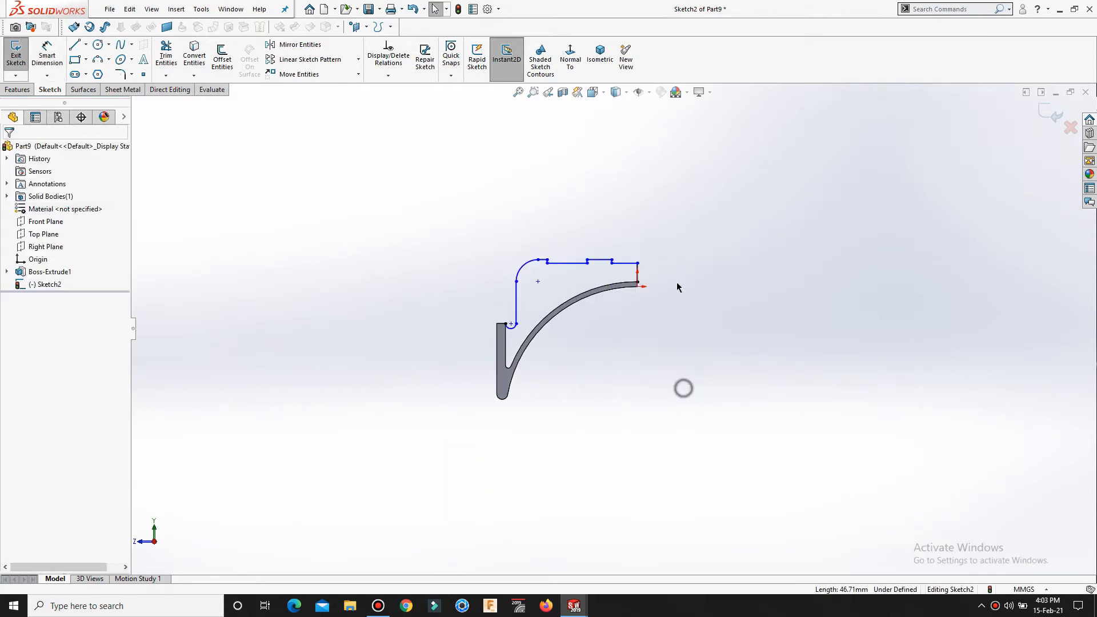
# Step: Show the profile sketch used by the first extrusion
pyautogui.scroll(-3, 588, 330)
pyautogui.click(6, 272)
pyautogui.click(49, 285)
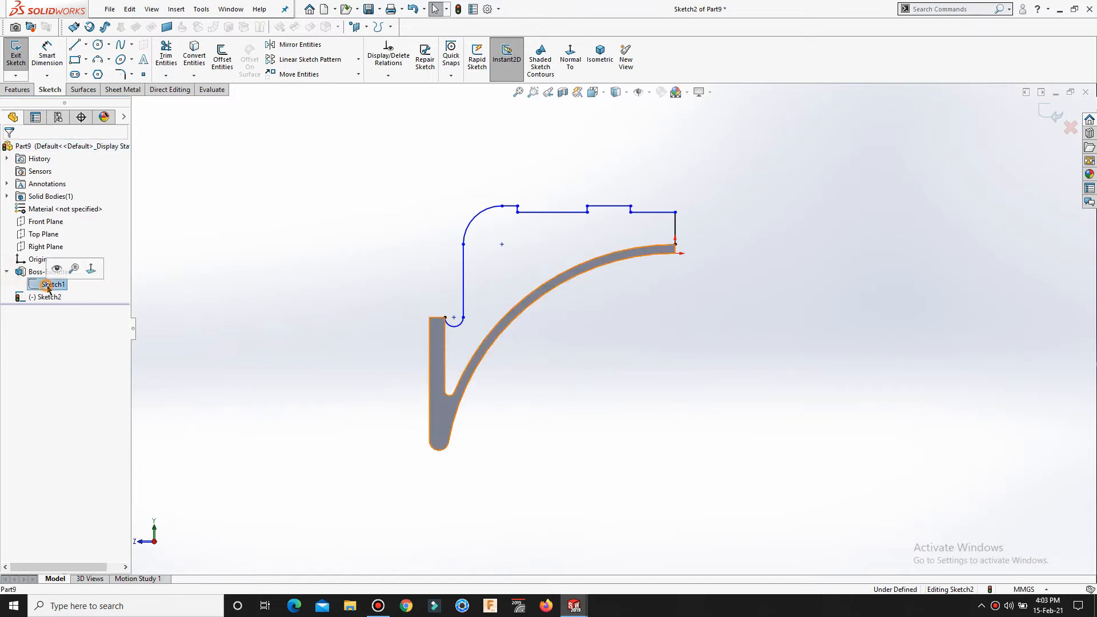
pyautogui.click(57, 268)
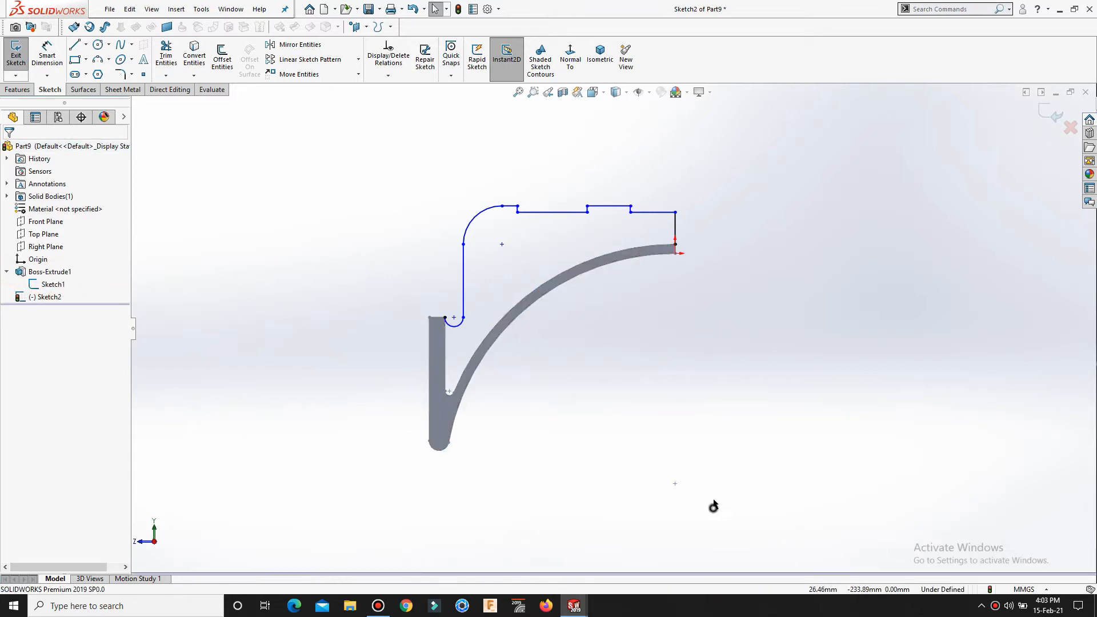
# Step: Dimension the vertical distance from the large arc's centre to the horizontal line above the arm's end as 284 mm
pyautogui.click(675, 484)
pyautogui.click(665, 213)
pyautogui.click(763, 339)
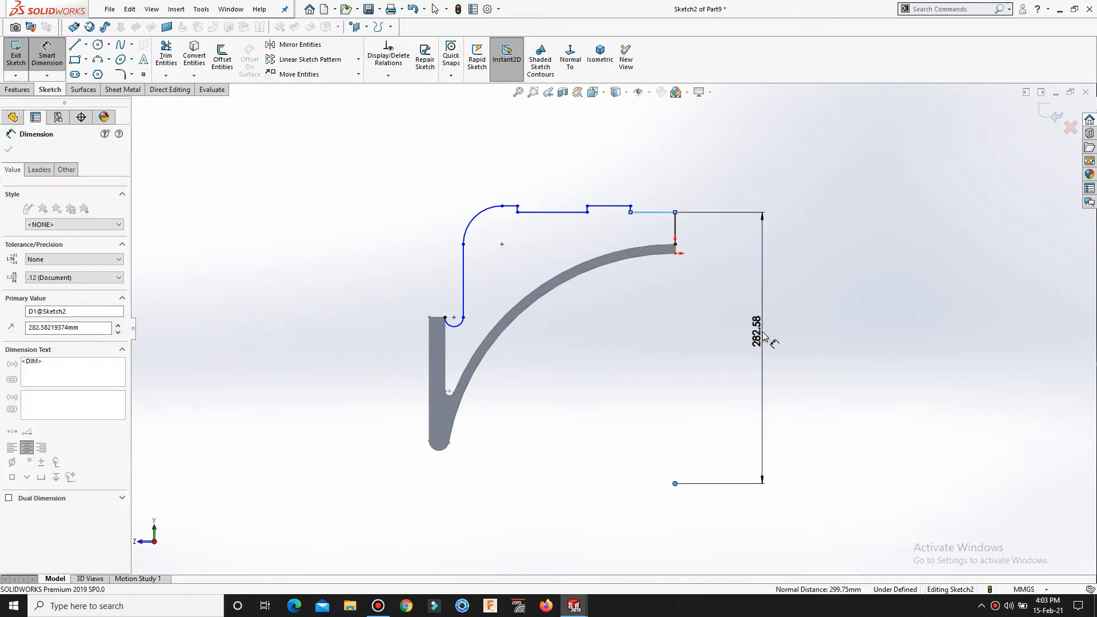
pyautogui.write('284')
pyautogui.press('Return')
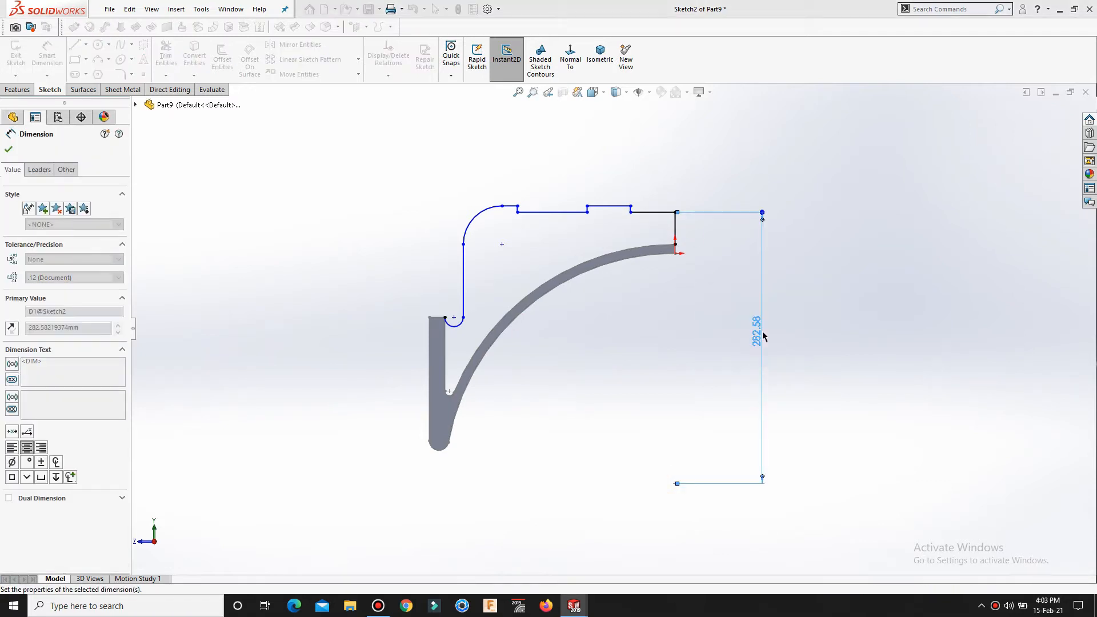
pyautogui.press('Escape')
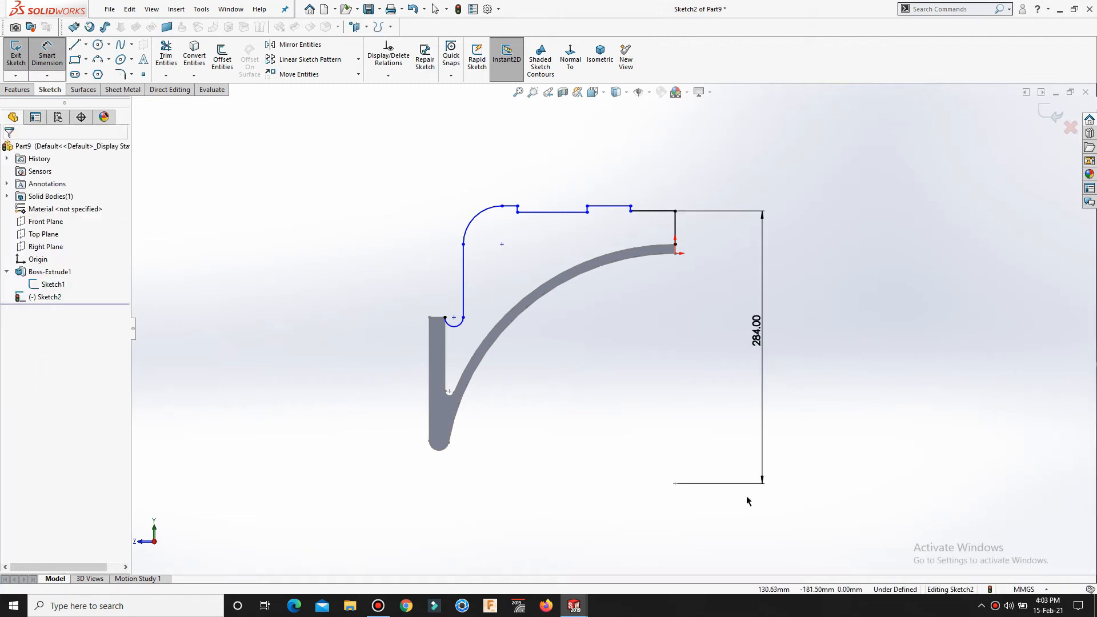
# Step: Check the rib dimensions in the side view of the reference drawing and return to the part sketch
pyautogui.moveTo(574, 605)
pyautogui.click(491, 545)
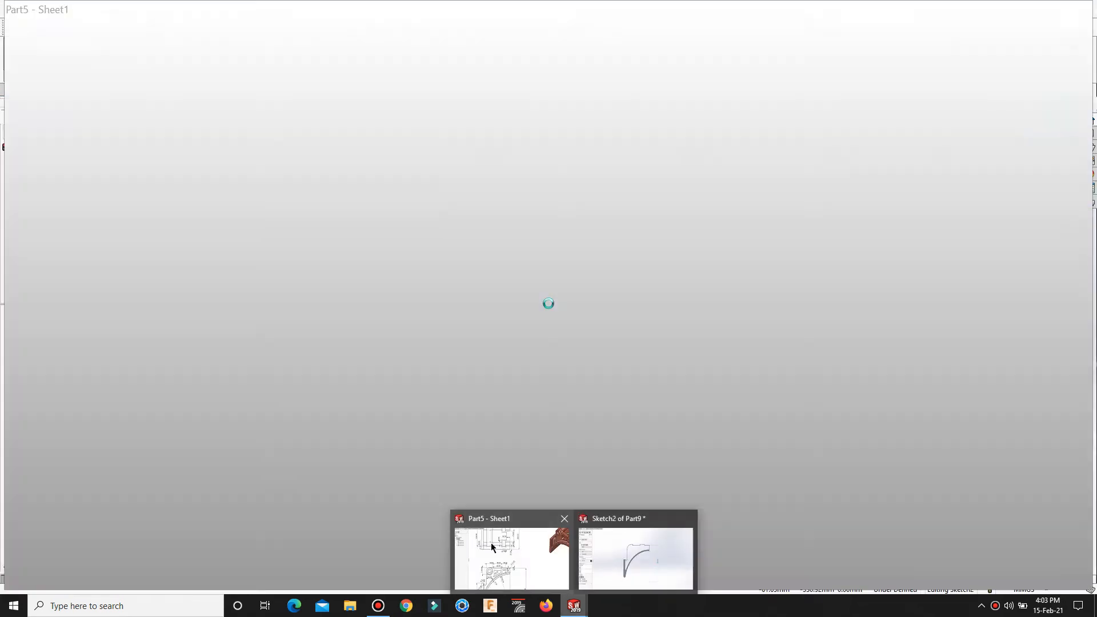
pyautogui.scroll(2, 548, 510)
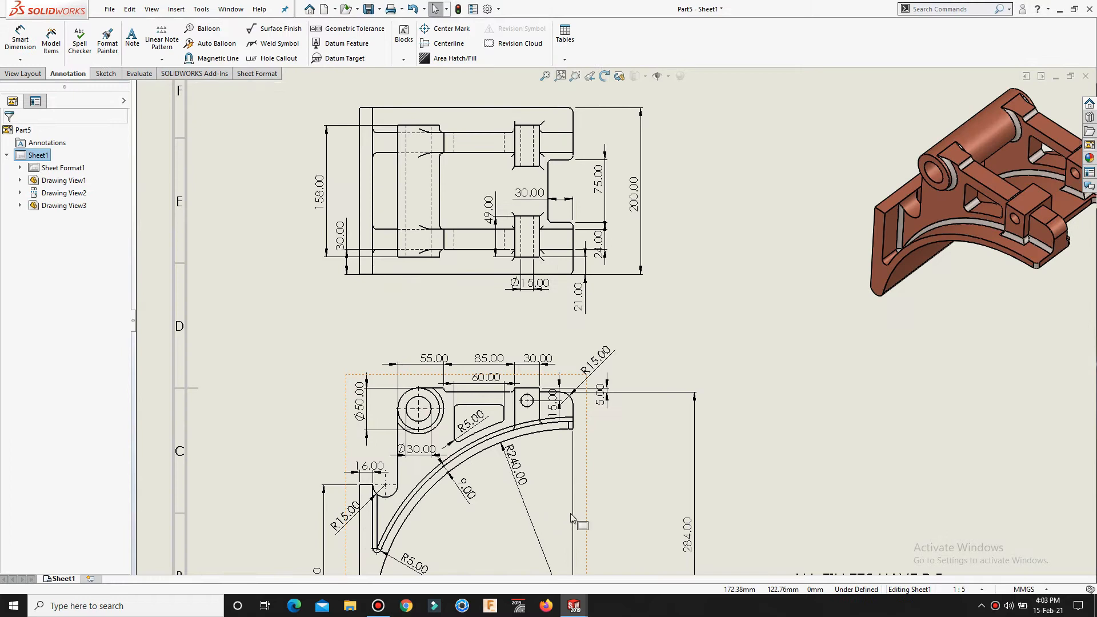
pyautogui.moveTo(627, 517); pyautogui.dragTo(632, 333, button='middle')
pyautogui.moveTo(646, 272); pyautogui.dragTo(649, 319, button='middle')
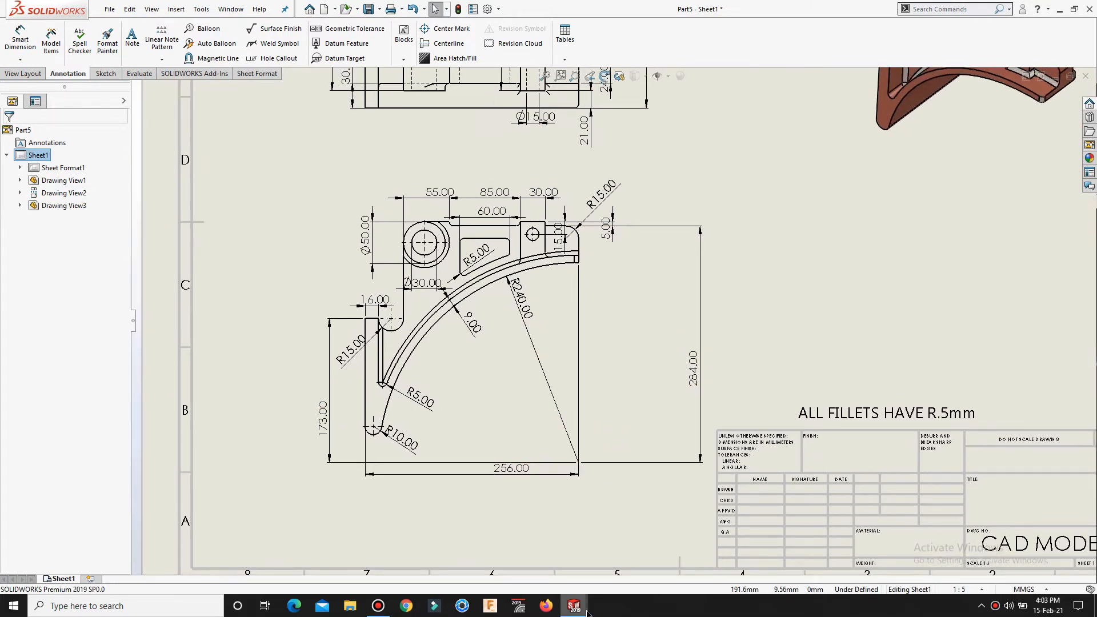
pyautogui.moveTo(585, 610)
pyautogui.click(617, 539)
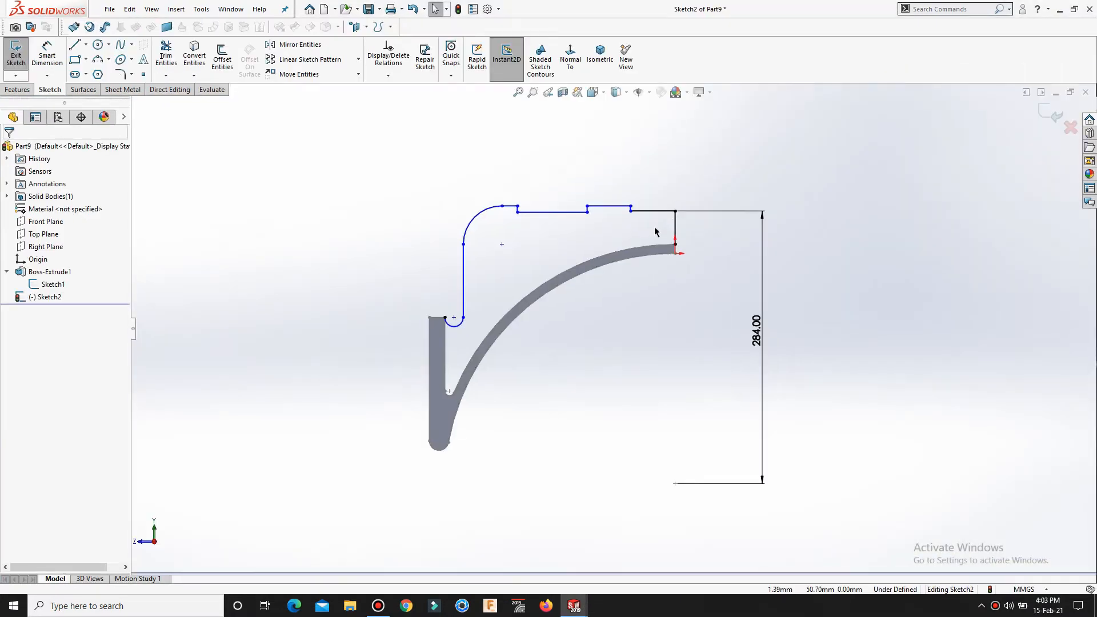
# Step: Dimension the vertical step between the short raised line and the horizontal line above the arm's end as 5 mm
pyautogui.scroll(-5, 655, 228)
pyautogui.moveTo(585, 291); pyautogui.dragTo(571, 218, button='right')
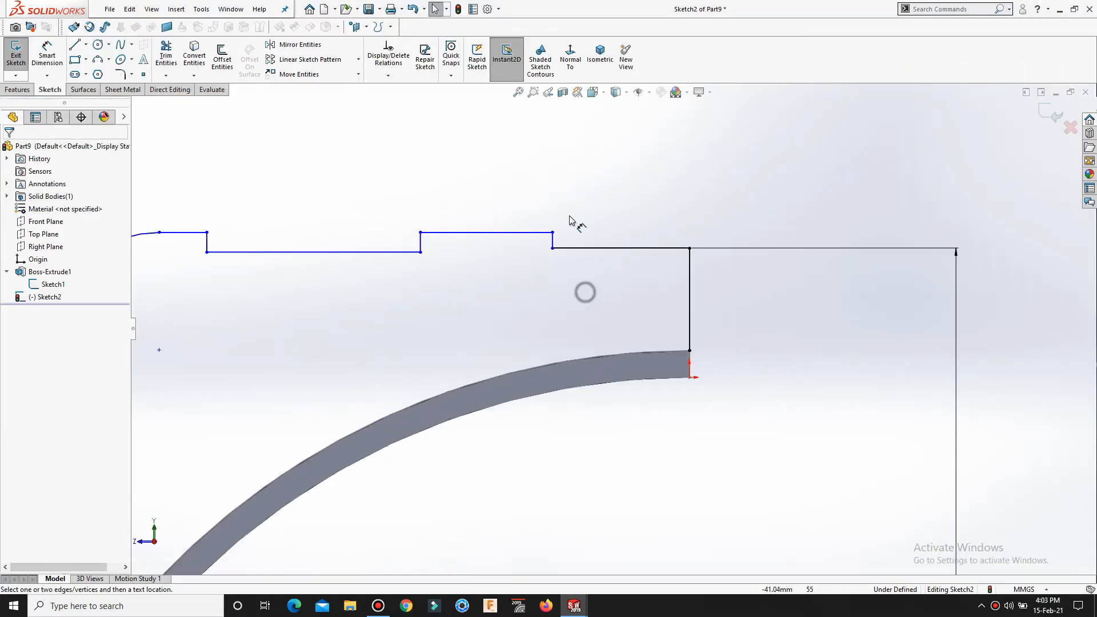
pyautogui.click(653, 232)
pyautogui.write('5')
pyautogui.press('Return')
# Step: Dimension the length of the short raised horizontal line nearest the arm's end as 30 mm
pyautogui.scroll(1, 724, 371)
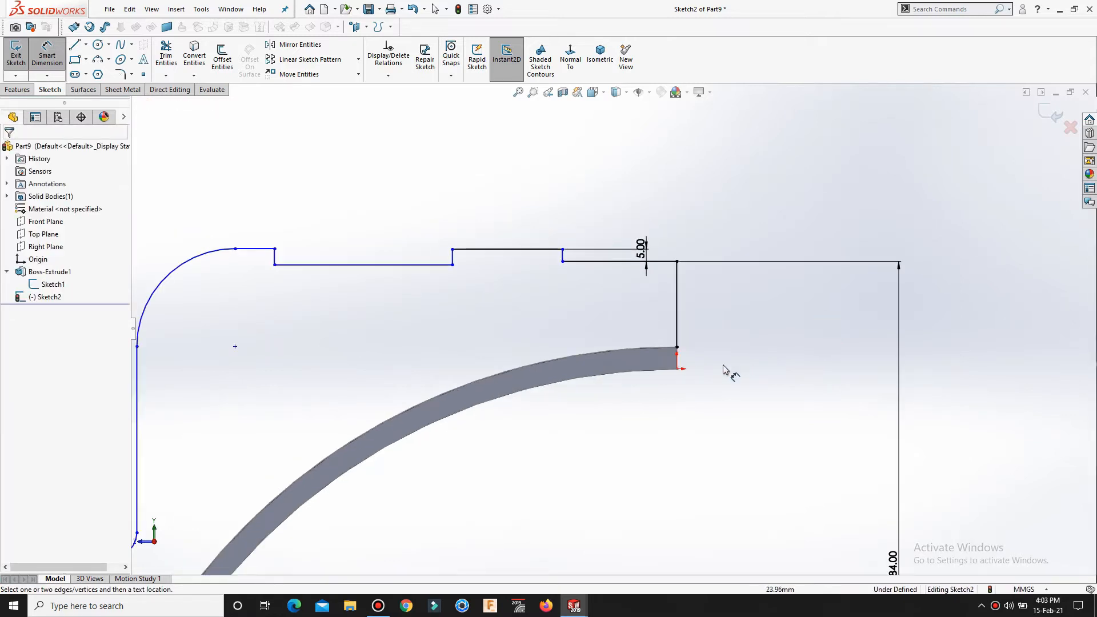
pyautogui.scroll(2, 579, 367)
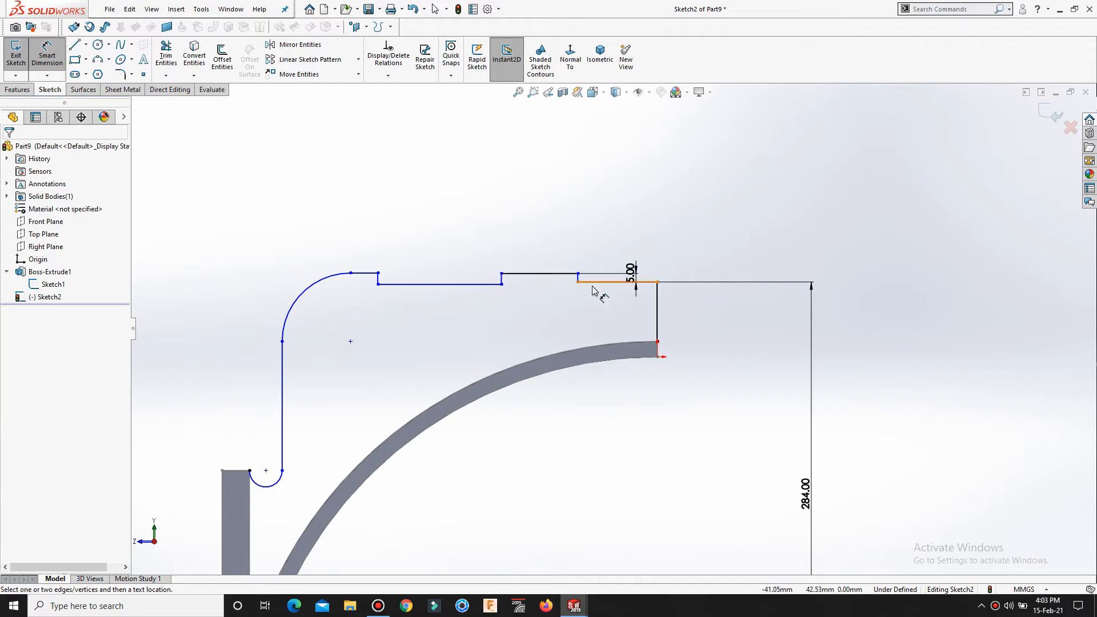
pyautogui.click(532, 277)
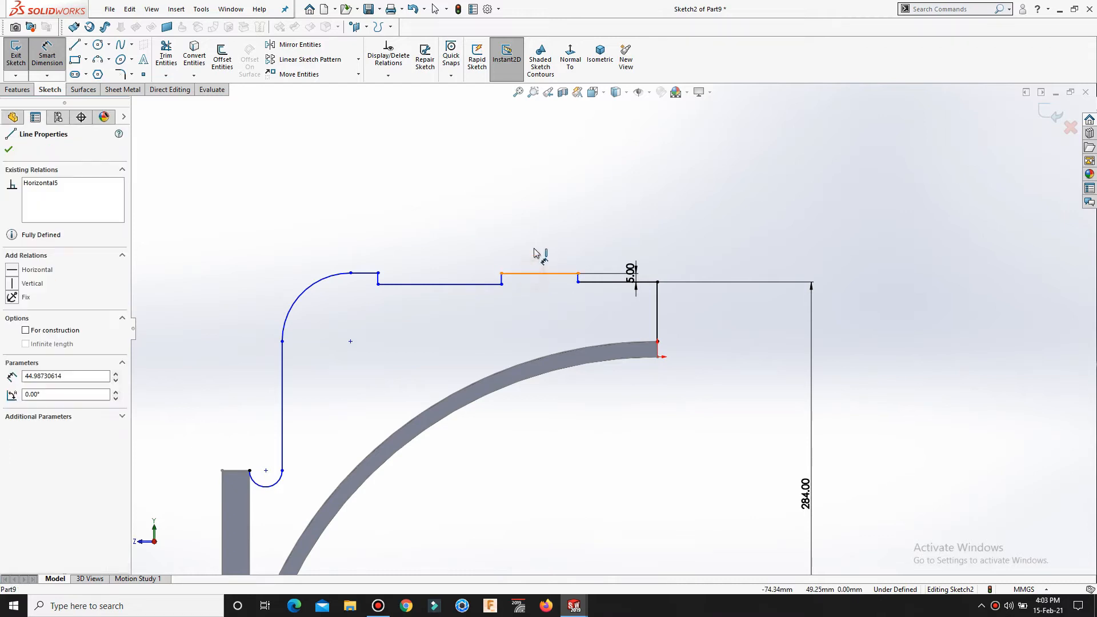
pyautogui.click(541, 248)
pyautogui.write('30')
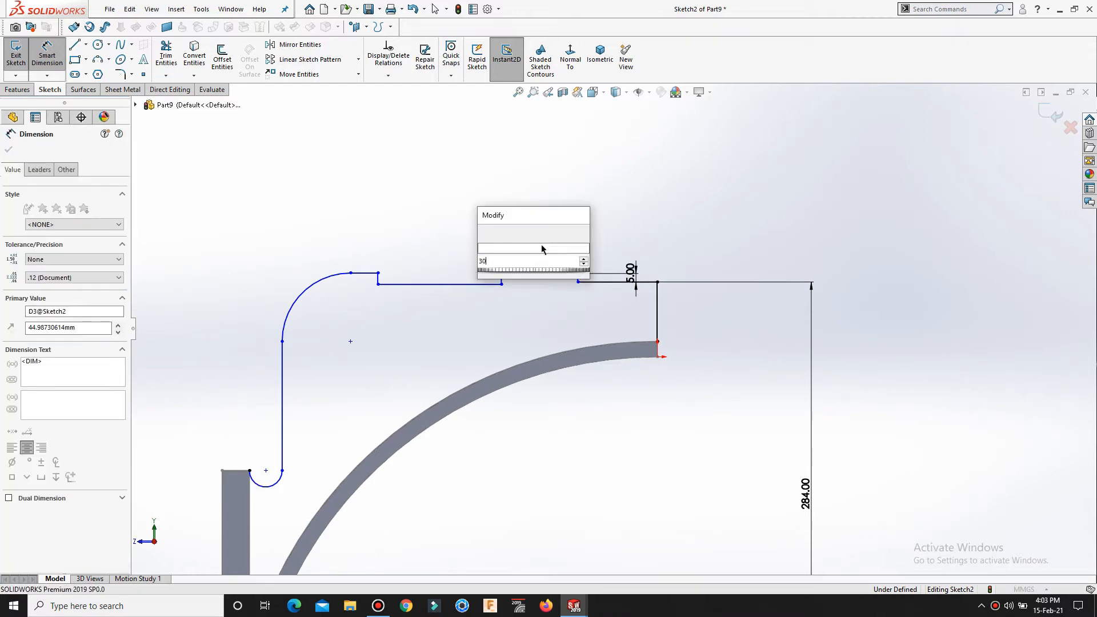
pyautogui.press('Return')
# Step: Set the radius of the small arc beside the upright plate's upper corner to 15 mm
pyautogui.click(284, 490)
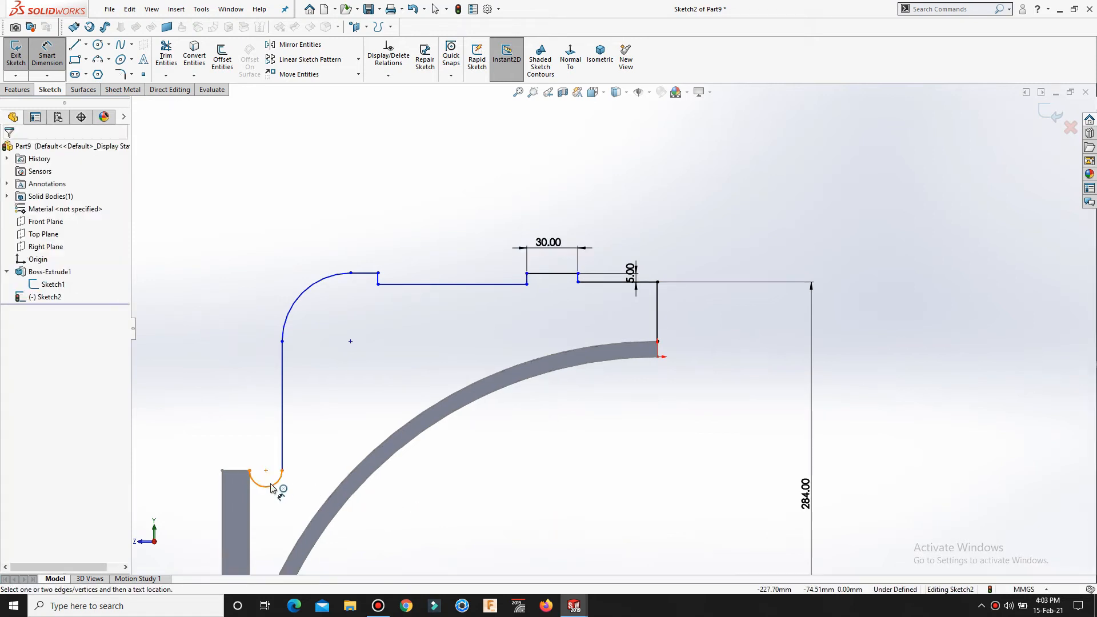
pyautogui.click(269, 483)
pyautogui.click(202, 506)
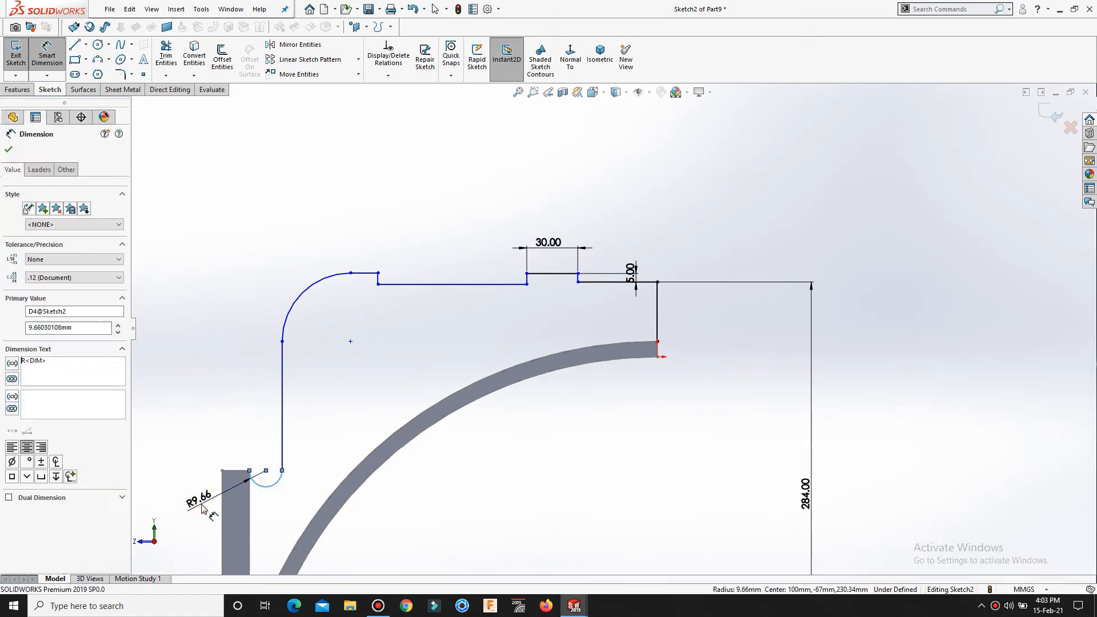
pyautogui.press('Return')
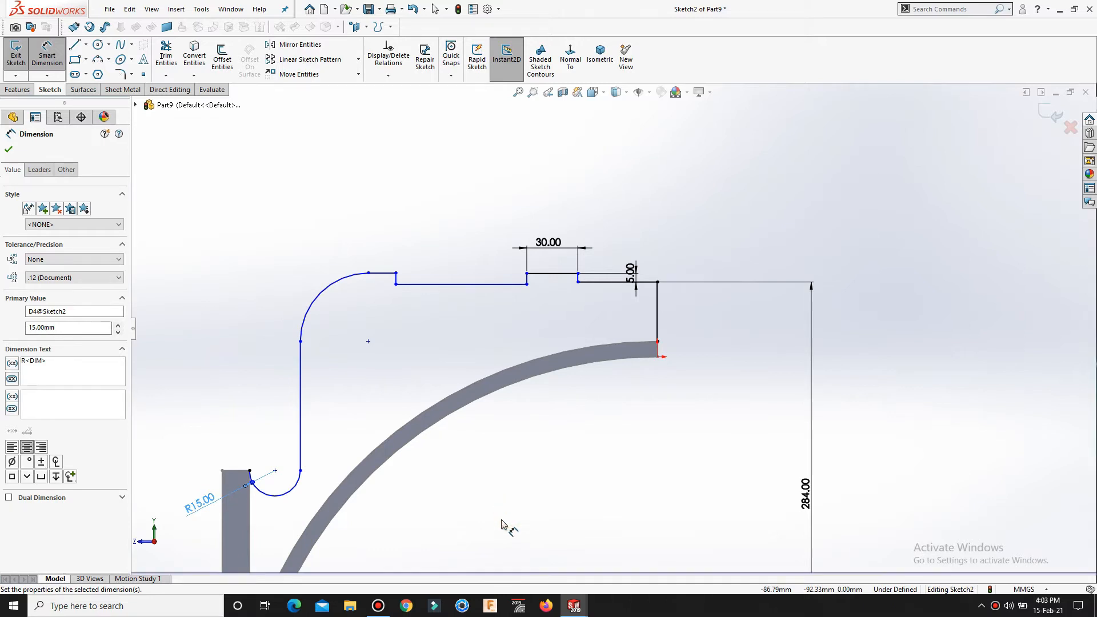
pyautogui.press('Escape')
# Step: Add a horizontal relation between both endpoints and the centre of the 15 mm radius arc
pyautogui.scroll(-2, 271, 447)
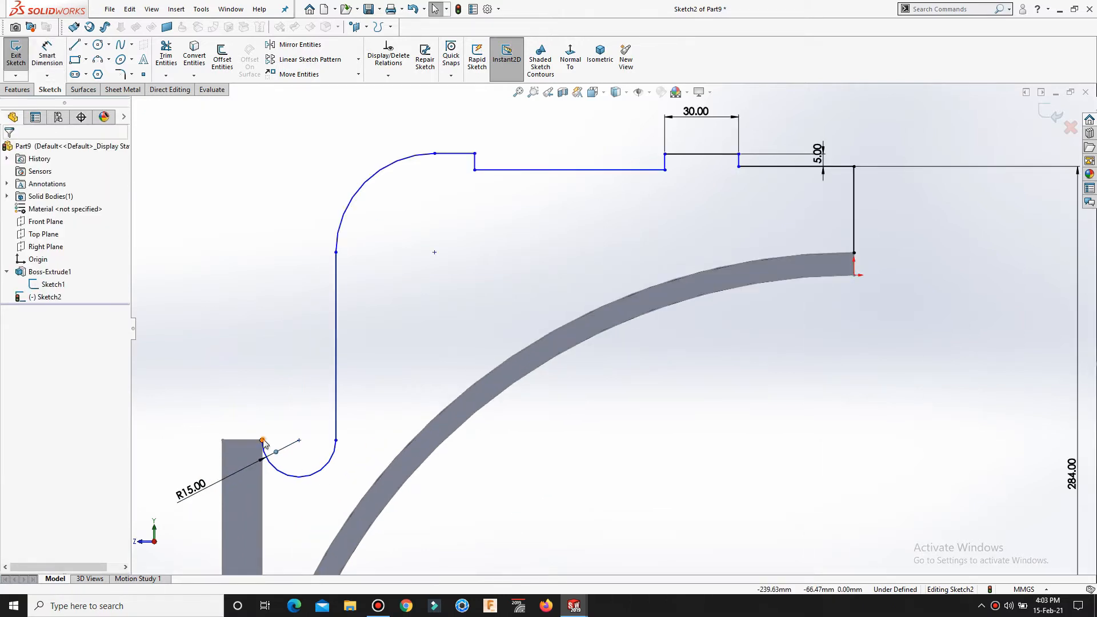
pyautogui.click(262, 440)
pyautogui.keyDown('ctrl'); pyautogui.click(336, 440); pyautogui.keyUp('ctrl')
pyautogui.keyDown('ctrl'); pyautogui.click(335, 441); pyautogui.keyUp('ctrl')
pyautogui.click(363, 393)
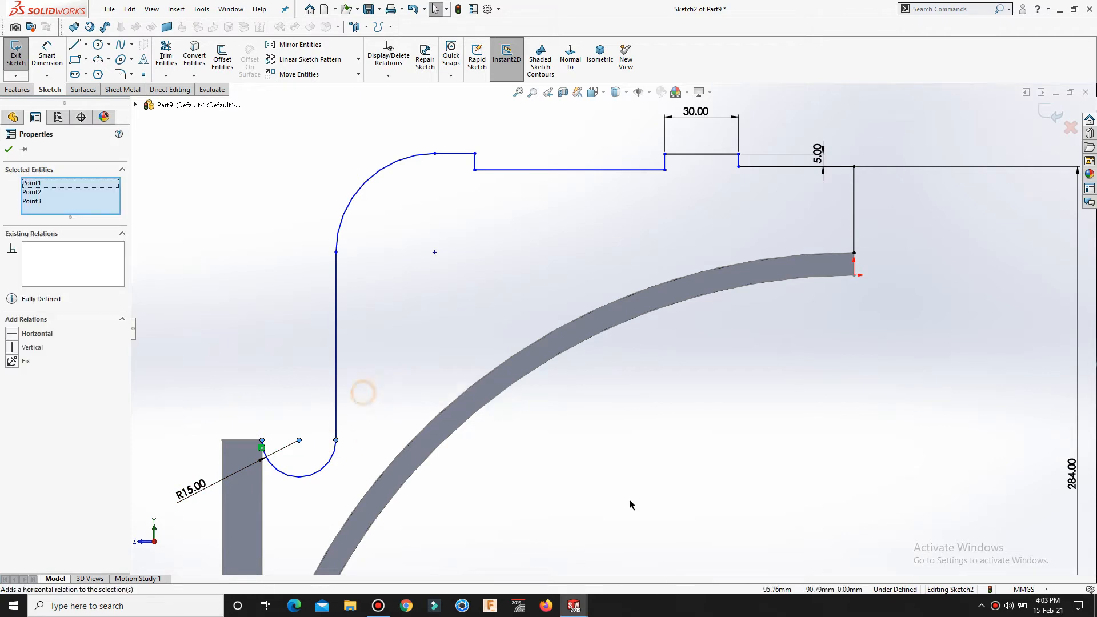
pyautogui.click(630, 505)
# Step: Dimension the radius of the larger corner arc above the long vertical line as 25 mm
pyautogui.scroll(2, 589, 483)
pyautogui.moveTo(590, 481); pyautogui.dragTo(584, 443, button='right')
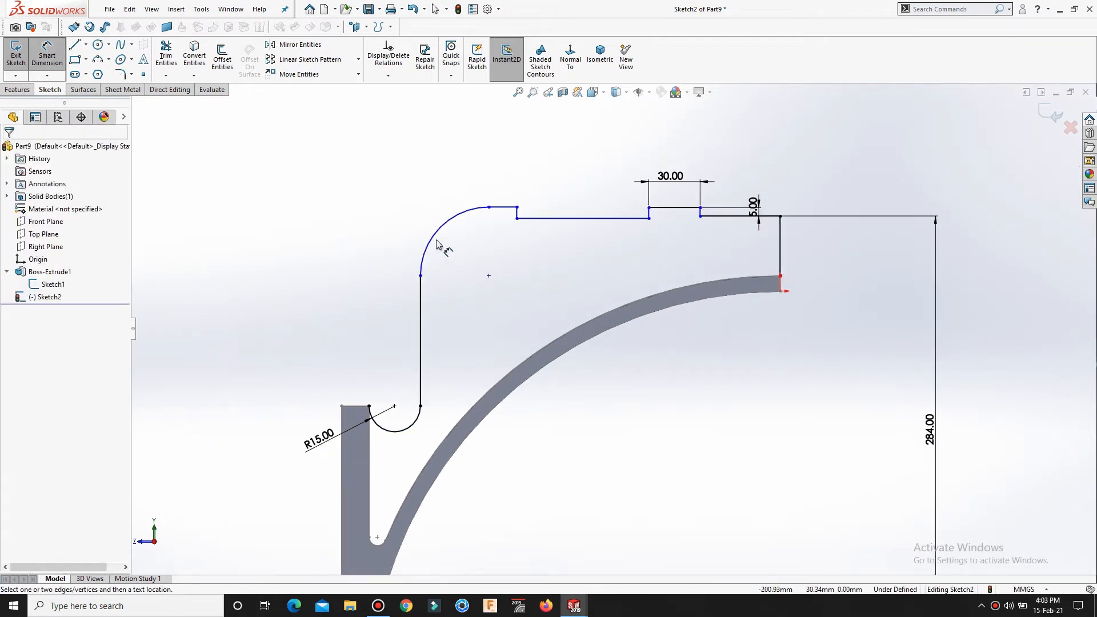
pyautogui.click(435, 243)
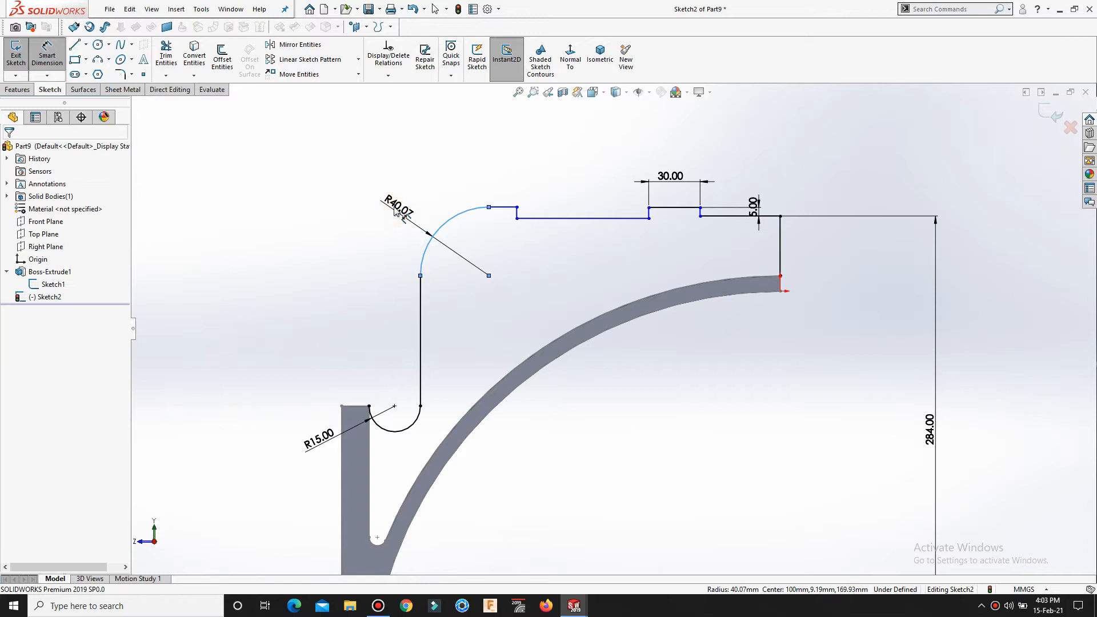
pyautogui.click(395, 211)
pyautogui.write('25')
pyautogui.press('Return')
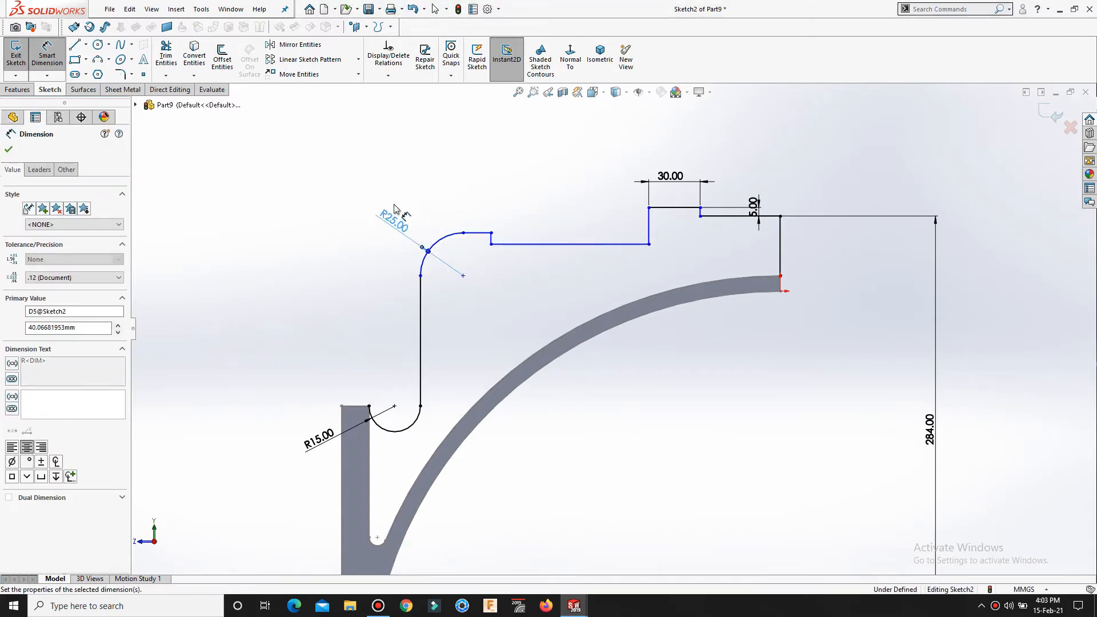
pyautogui.click(315, 281)
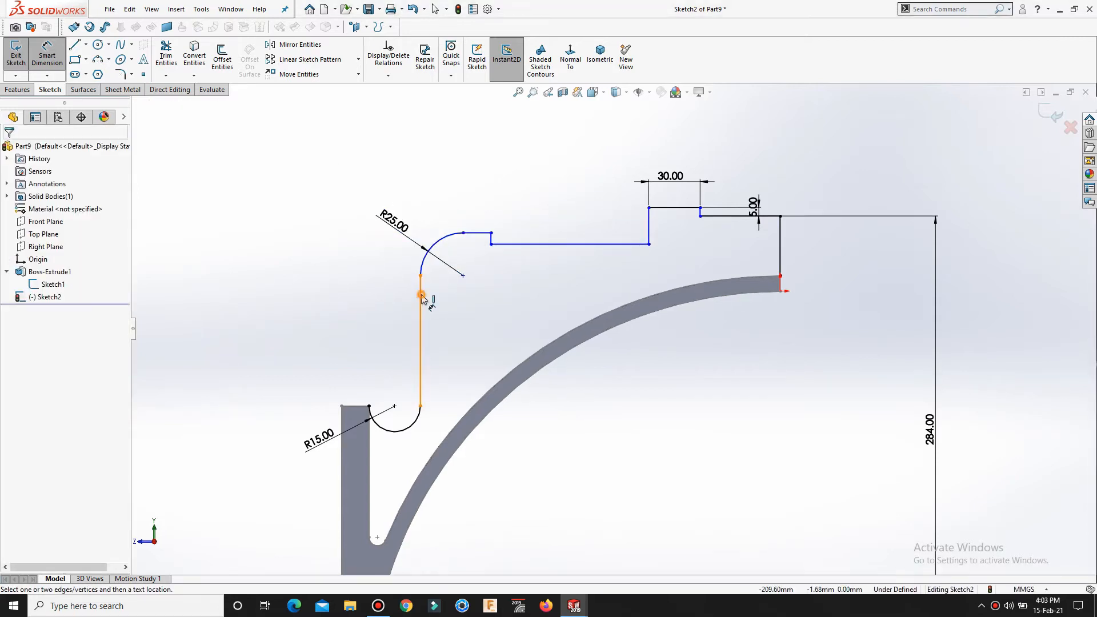
# Step: Dimension the horizontal distance from the long vertical line to the first short vertical step line as 55 mm
pyautogui.click(421, 297)
pyautogui.click(491, 239)
pyautogui.click(473, 167)
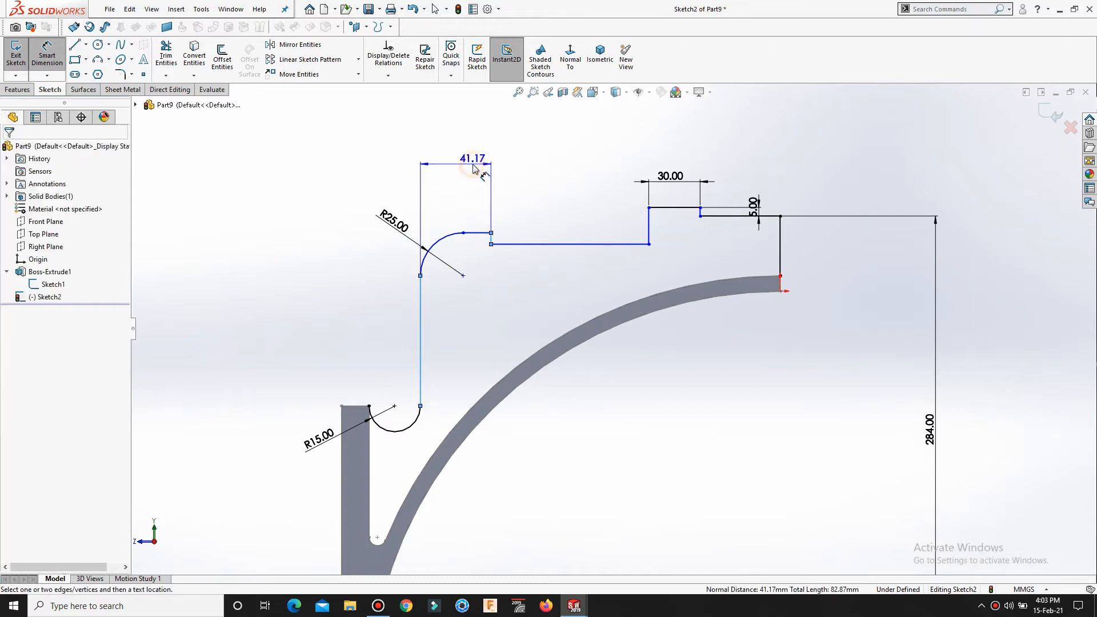
pyautogui.write('55')
pyautogui.press('Return')
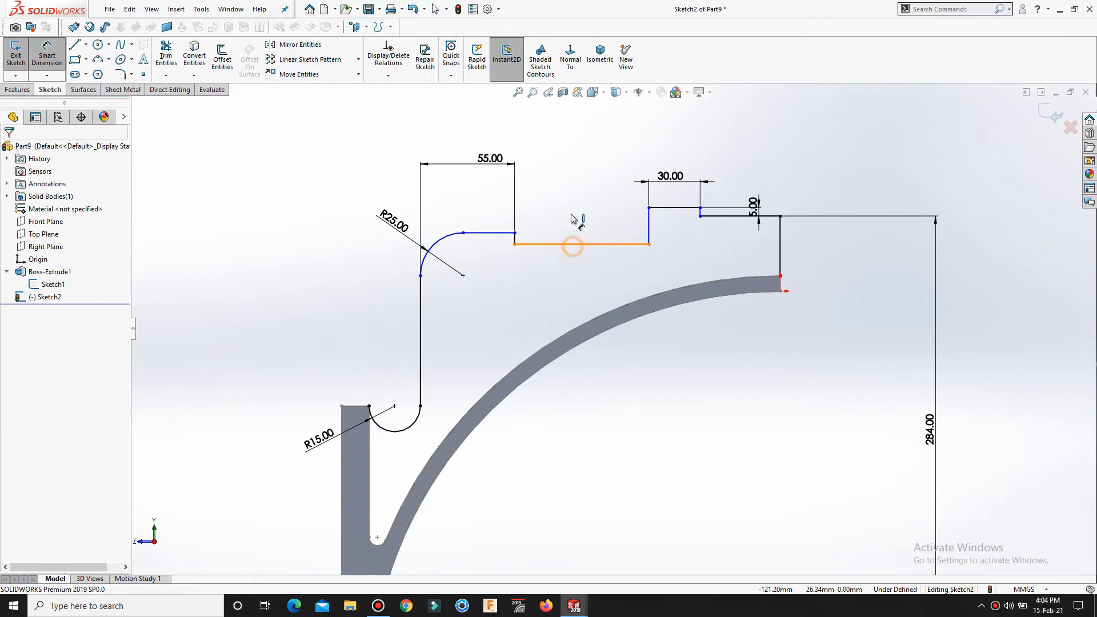
# Step: Dimension the length of the recessed horizontal line between the two raised sections as 85 mm
pyautogui.click(571, 244)
pyautogui.click(576, 181)
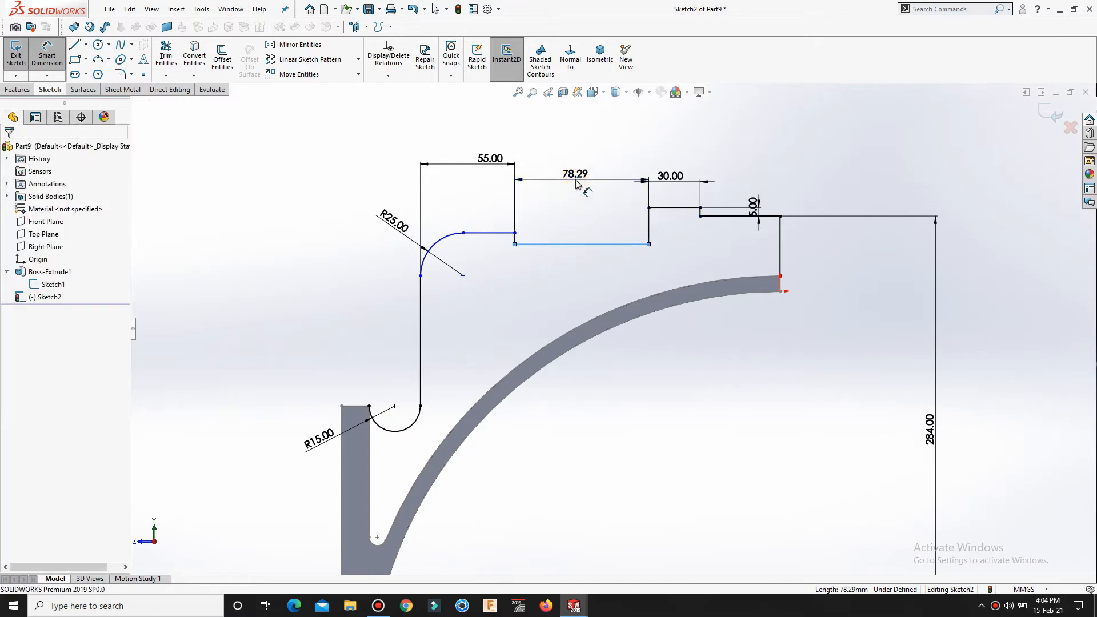
pyautogui.press('Return')
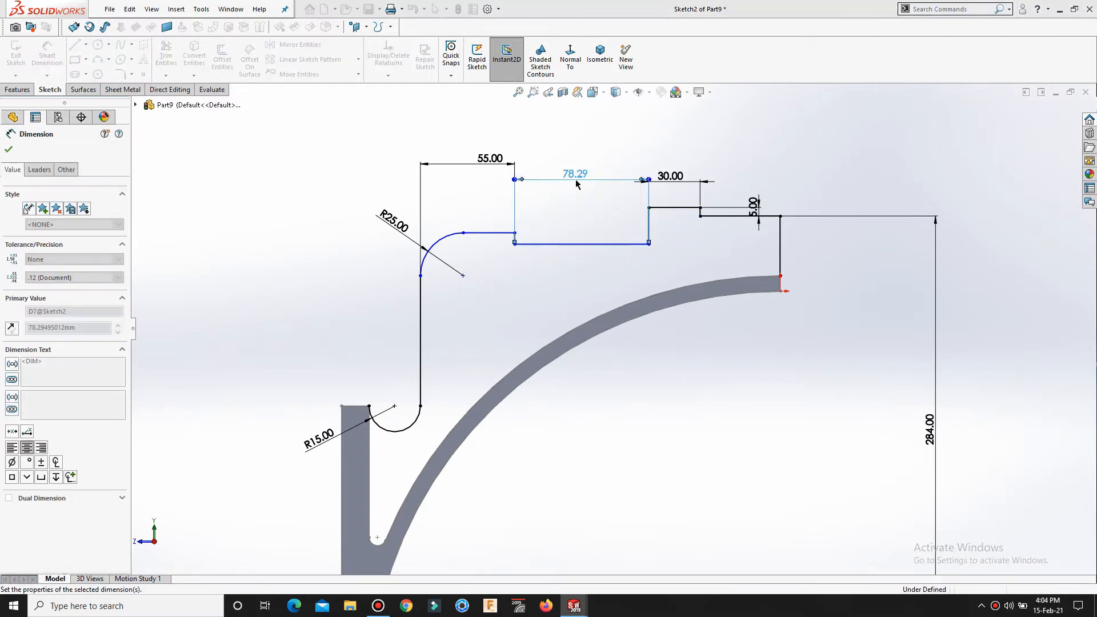
pyautogui.click(687, 413)
# Step: Make the recessed line's endpoint below the 30 mm section horizontal with the step corner above the arm's end
pyautogui.moveTo(716, 433); pyautogui.dragTo(704, 279, button='right')
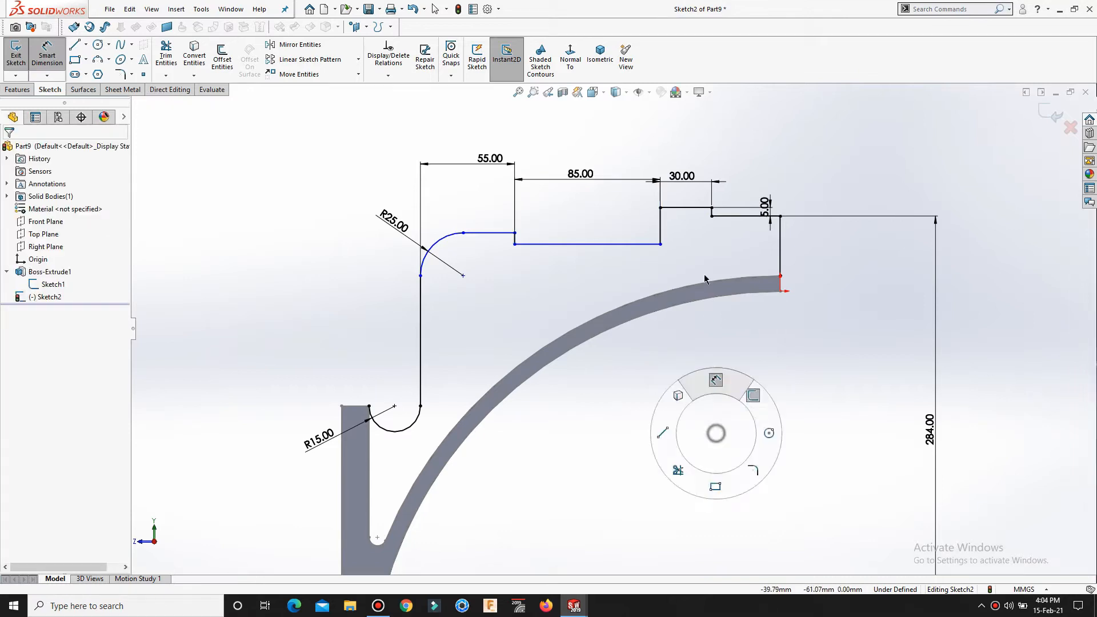
pyautogui.scroll(-3, 682, 252)
pyautogui.click(638, 264)
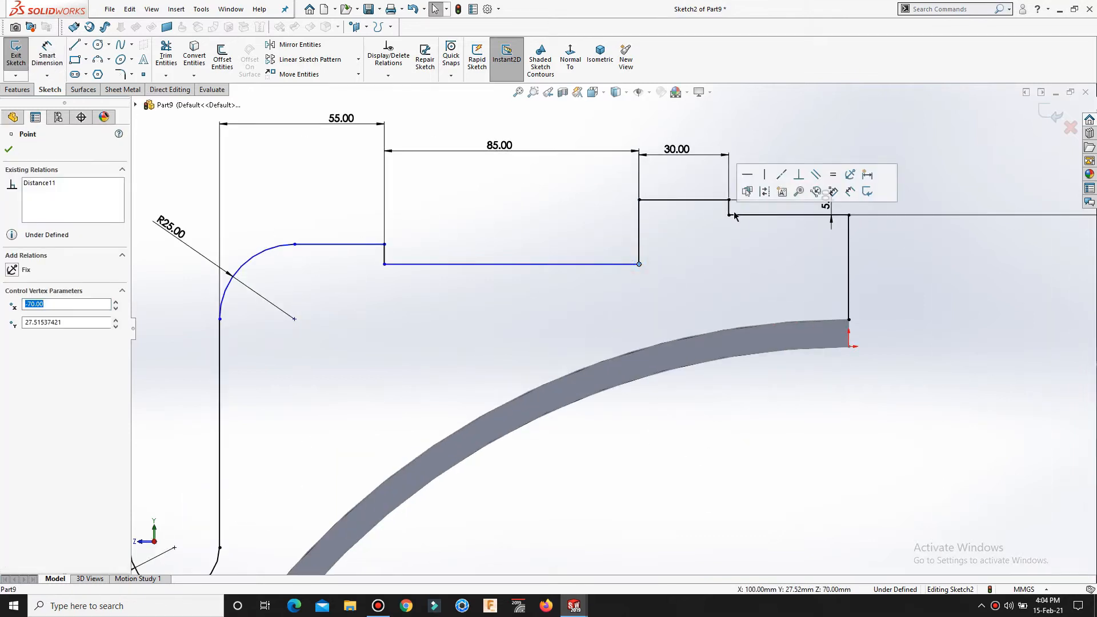
pyautogui.keyDown('ctrl'); pyautogui.click(728, 215); pyautogui.keyUp('ctrl')
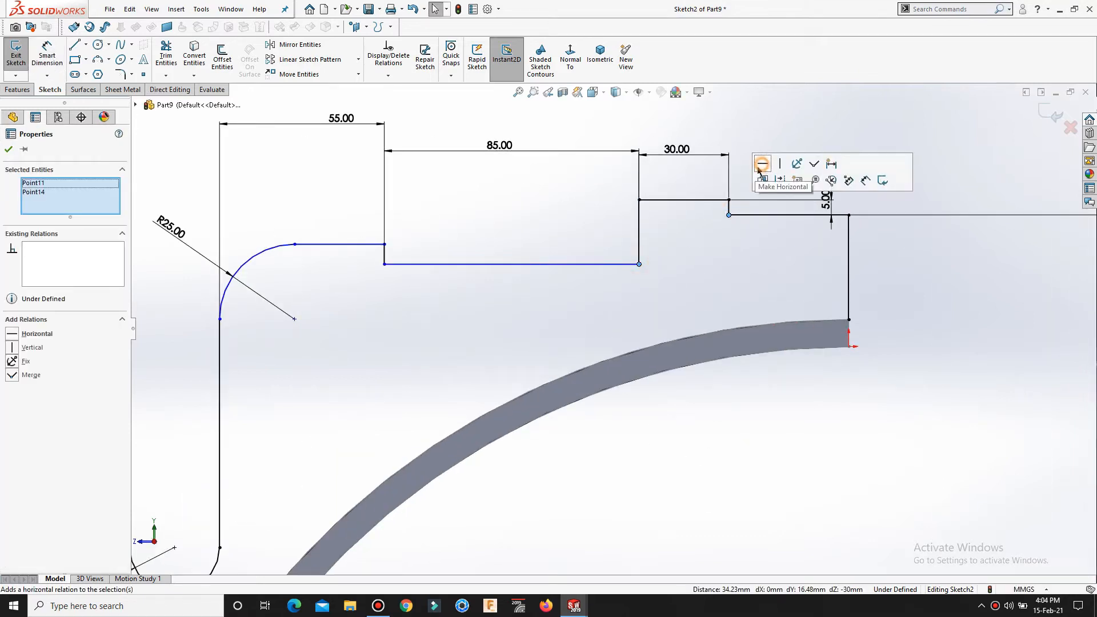
pyautogui.click(763, 163)
# Step: Move the top line beside the 25 mm arc upward and make its end corner horizontal with the 30 mm section's corner
pyautogui.moveTo(351, 229); pyautogui.dragTo(352, 198)
pyautogui.click(393, 257)
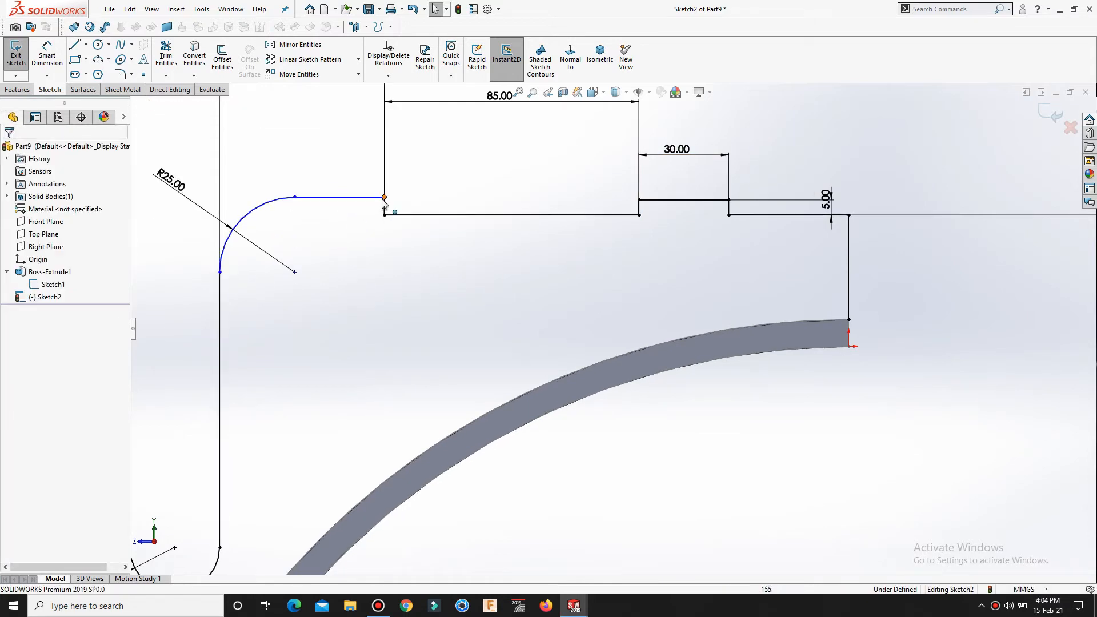
pyautogui.click(384, 196)
pyautogui.keyDown('ctrl'); pyautogui.click(639, 200); pyautogui.keyUp('ctrl')
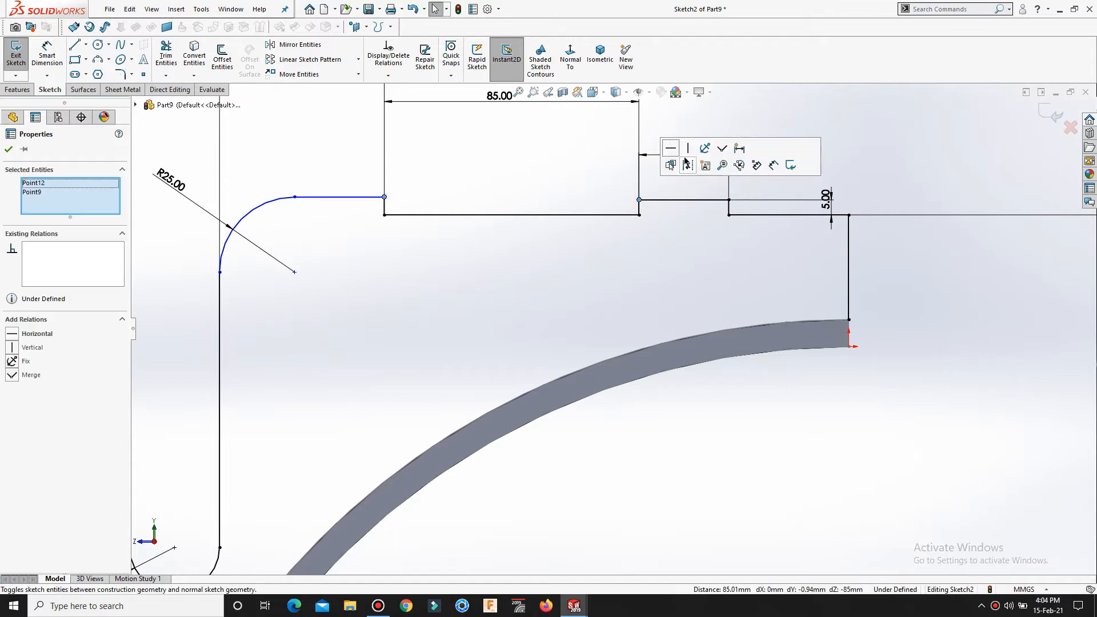
pyautogui.click(673, 150)
pyautogui.click(498, 304)
# Step: Draw a vertical line from the 85 mm recessed line's end below the 30 mm section down to the curved arm's outer edge
pyautogui.scroll(3, 502, 312)
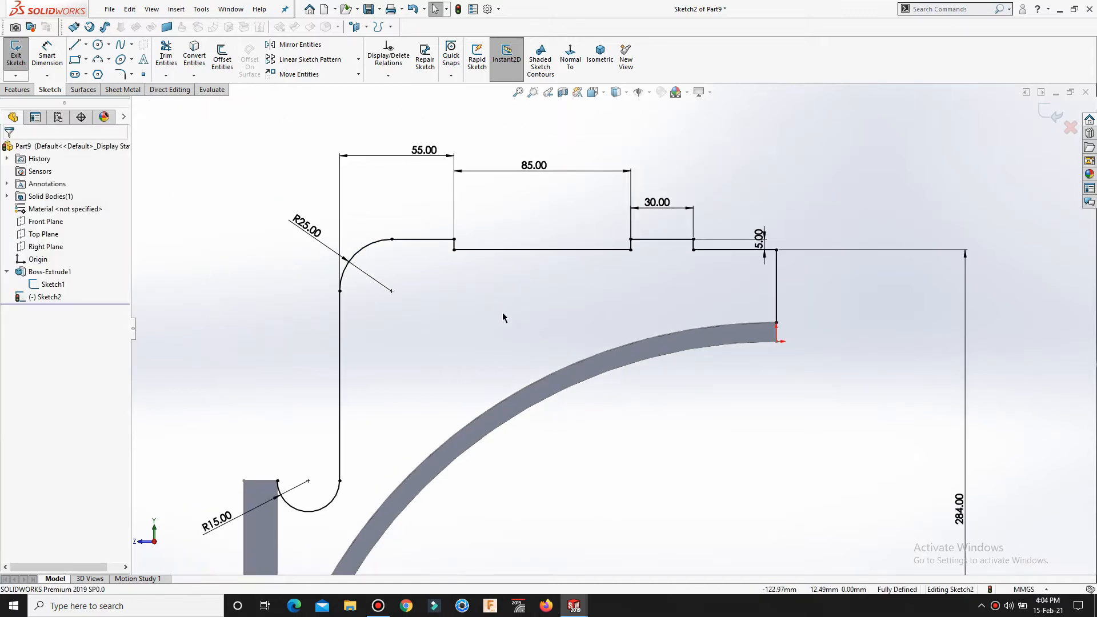
pyautogui.press('s')
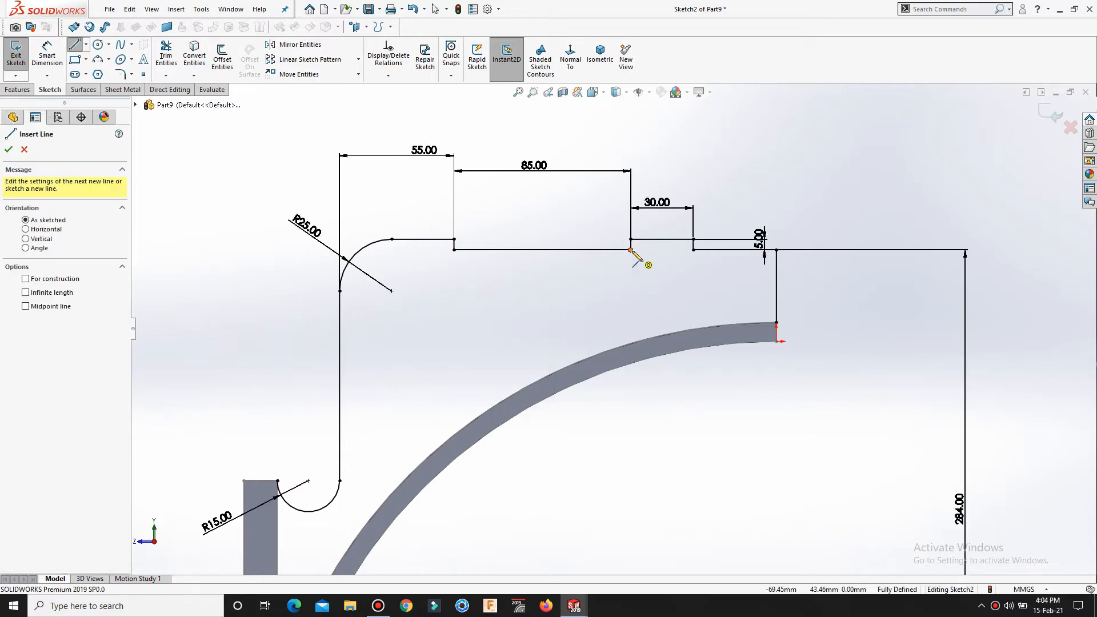
pyautogui.click(632, 250)
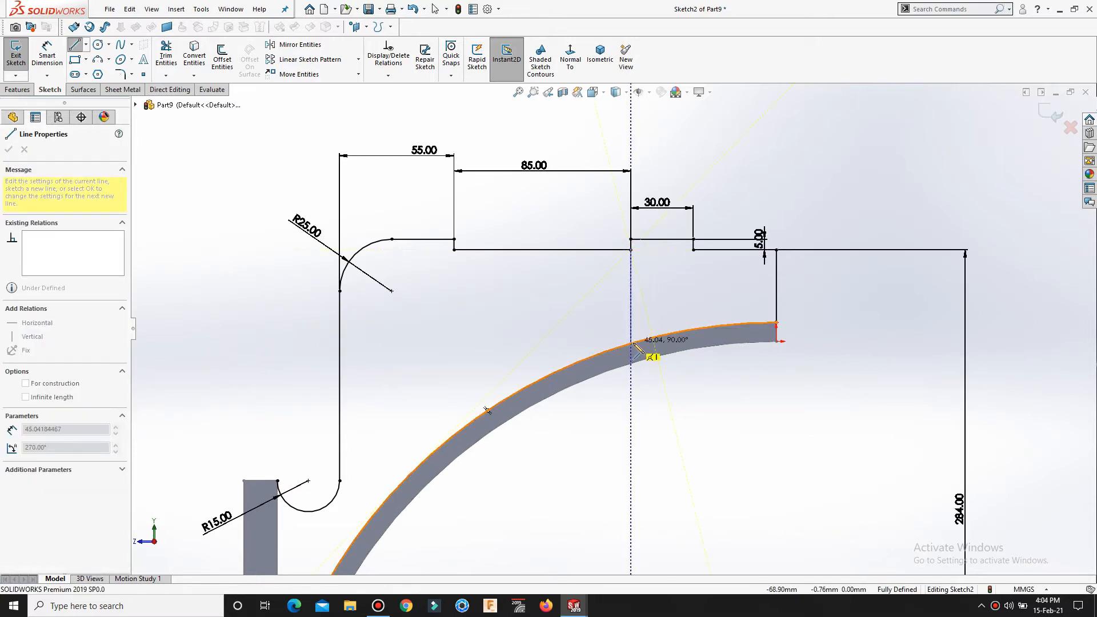
pyautogui.click(632, 343)
pyautogui.rightClick(634, 345)
pyautogui.click(657, 350)
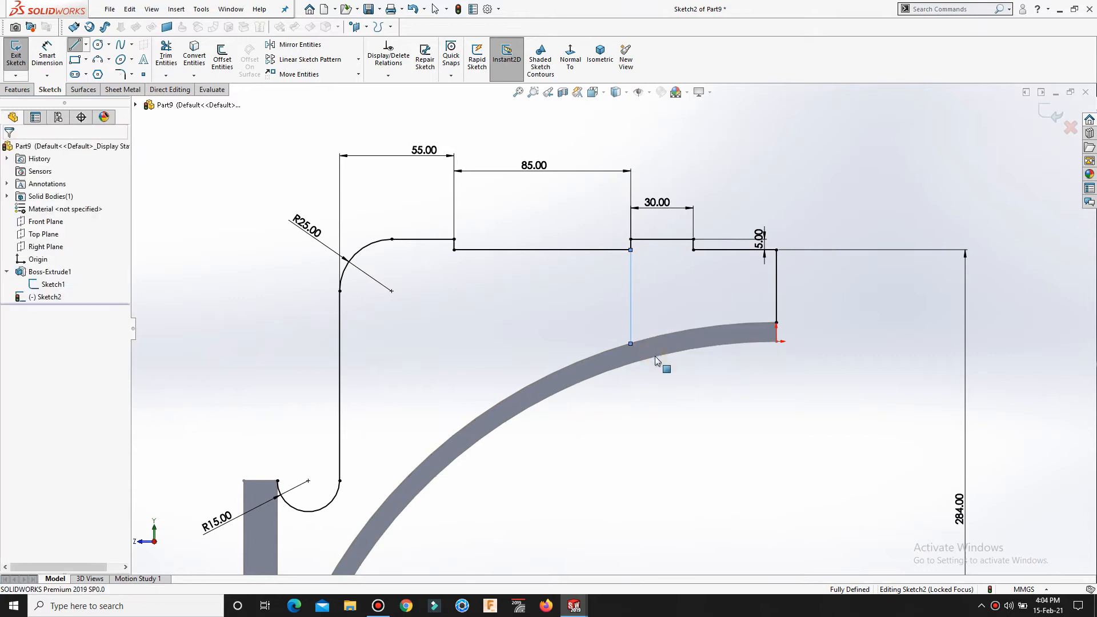
# Step: Draw a second vertical line from the 30 mm section's other lower corner down to the curved arm's outer edge
pyautogui.press('s')
pyautogui.click(679, 380)
pyautogui.click(692, 250)
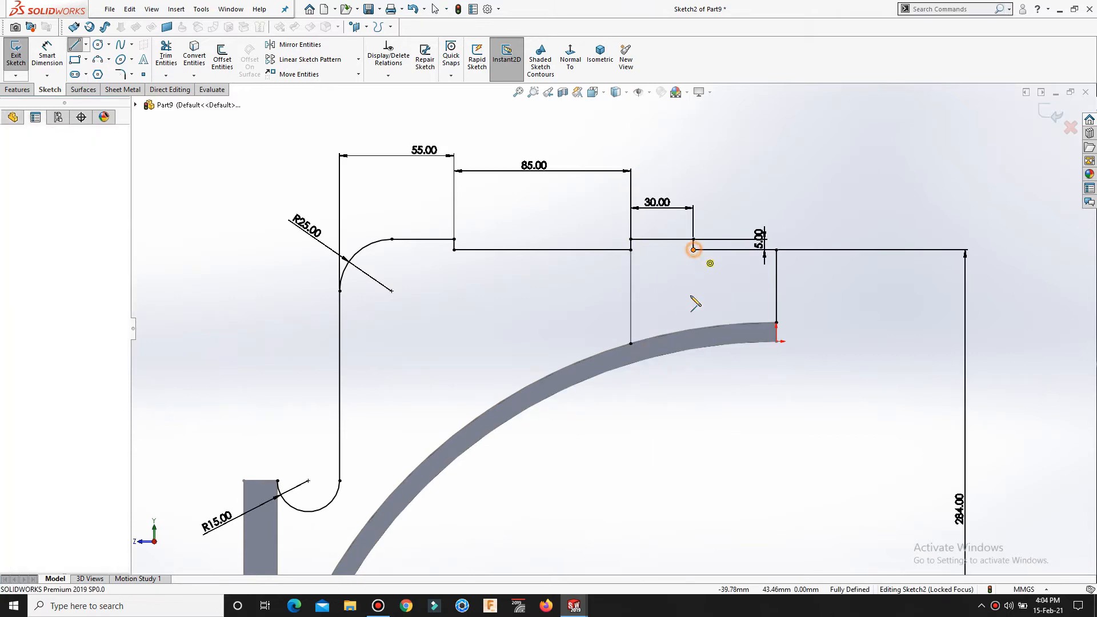
pyautogui.click(693, 329)
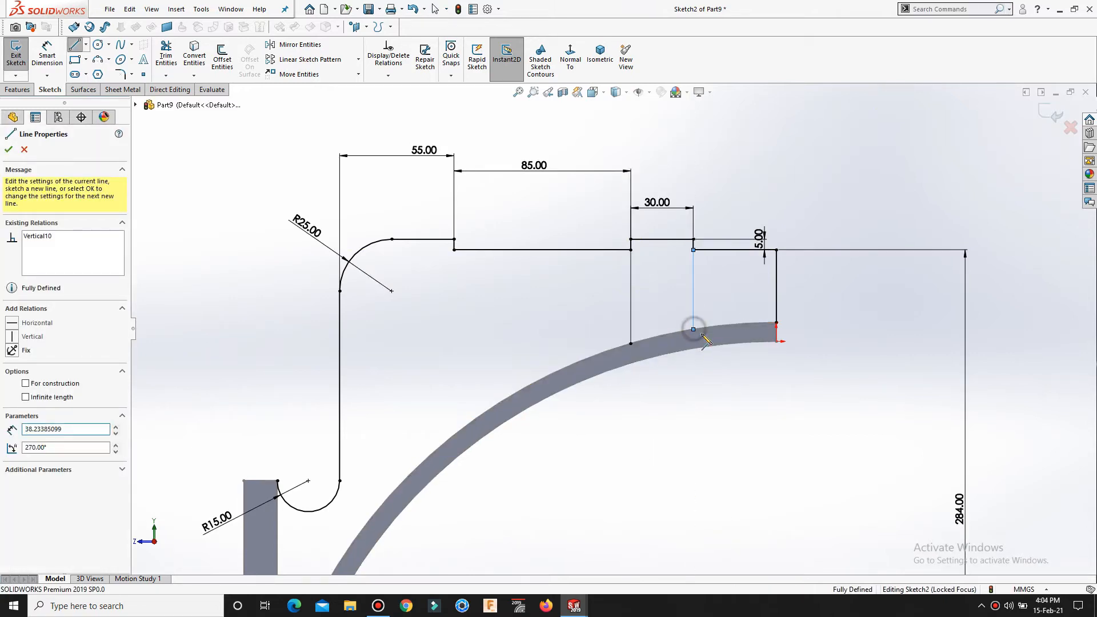
pyautogui.rightClick(694, 330)
pyautogui.click(717, 338)
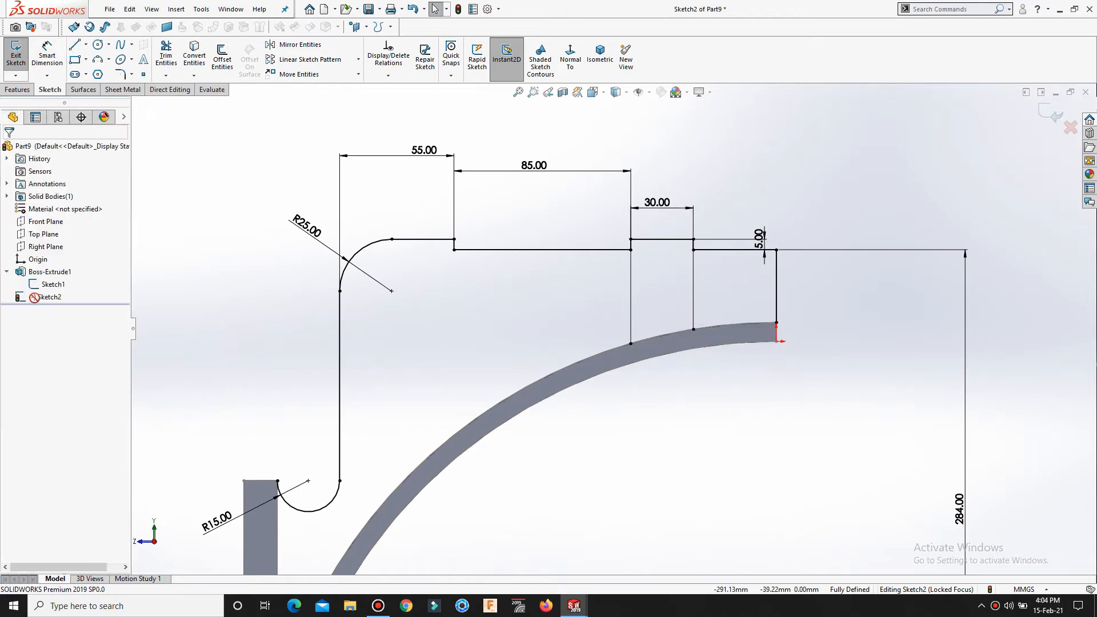
# Step: Hide the profile sketch used by the first extrusion
pyautogui.click(39, 285)
pyautogui.click(49, 265)
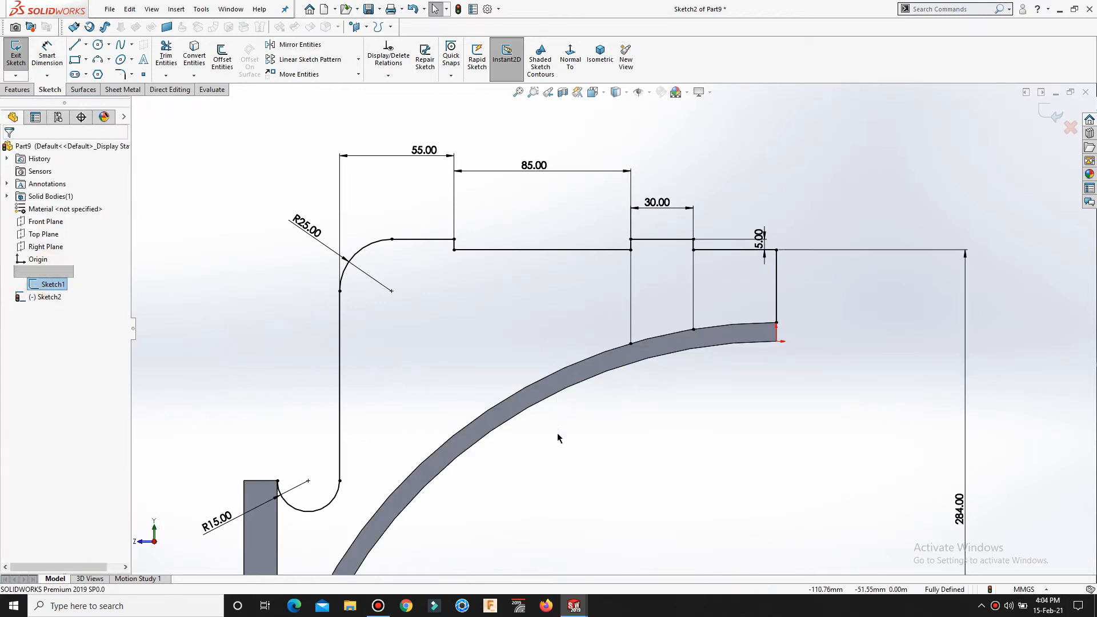
# Step: Sketch a circle about 19.6 mm in diameter below the 30 mm section, centred beneath its top line
pyautogui.scroll(3, 313, 524)
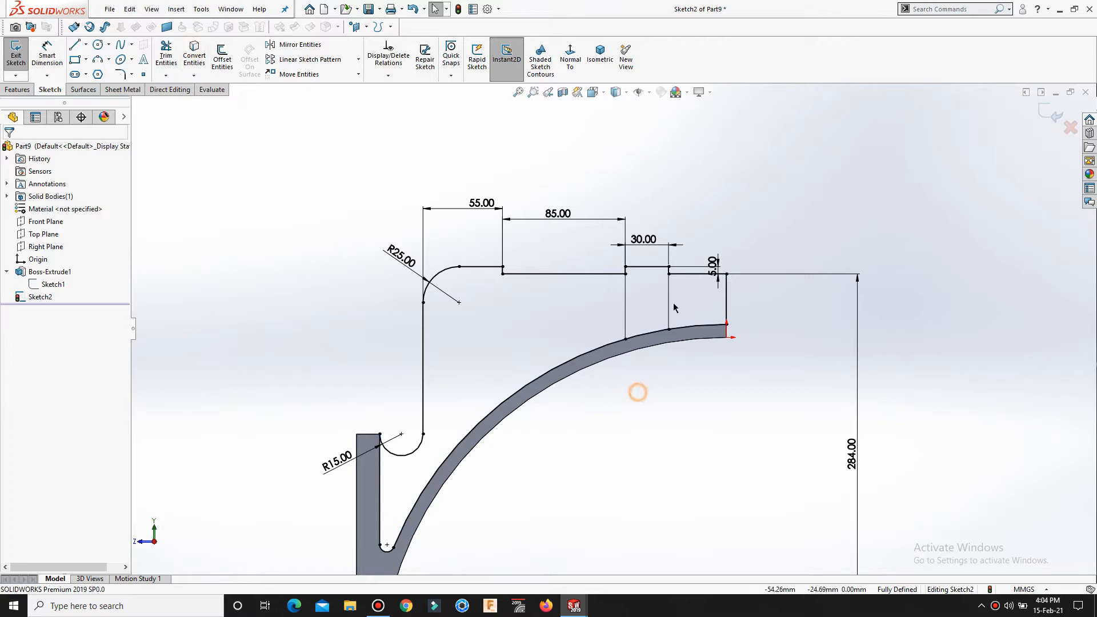
pyautogui.scroll(-2, 674, 308)
pyautogui.press('s')
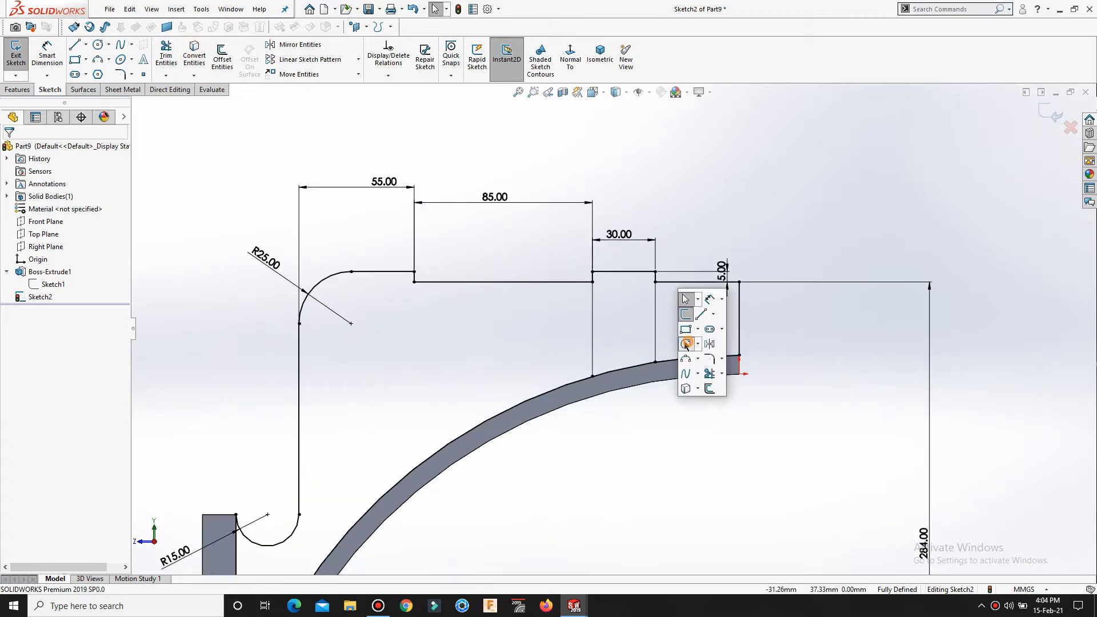
pyautogui.click(685, 344)
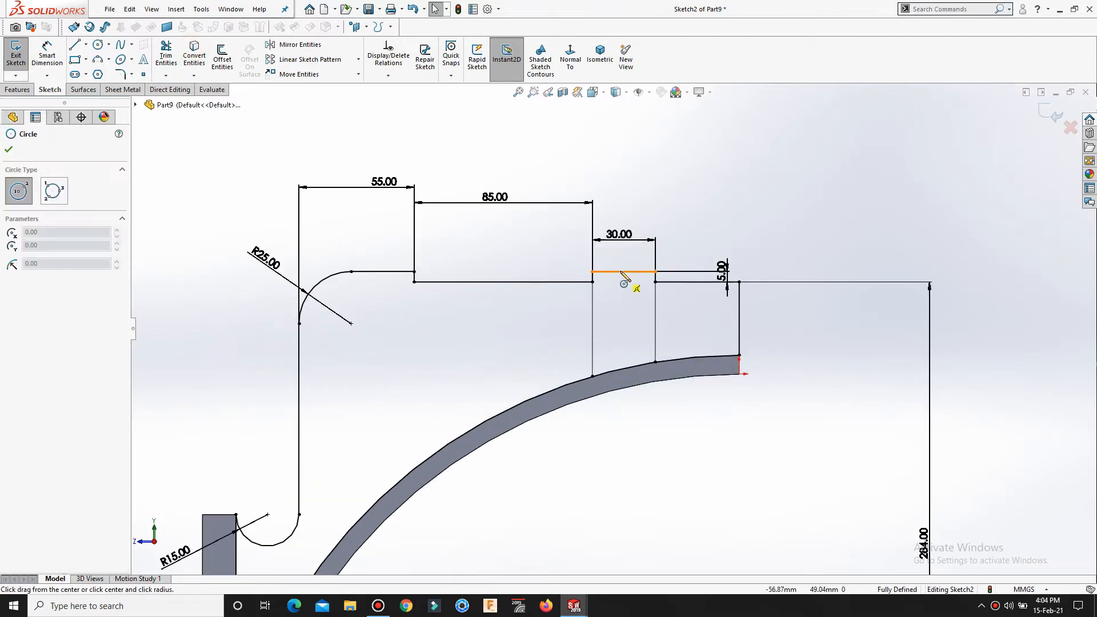
pyautogui.click(624, 314)
pyautogui.click(624, 334)
pyautogui.press('Escape')
# Step: Dimension the circle's diameter as 15 mm
pyautogui.press('s')
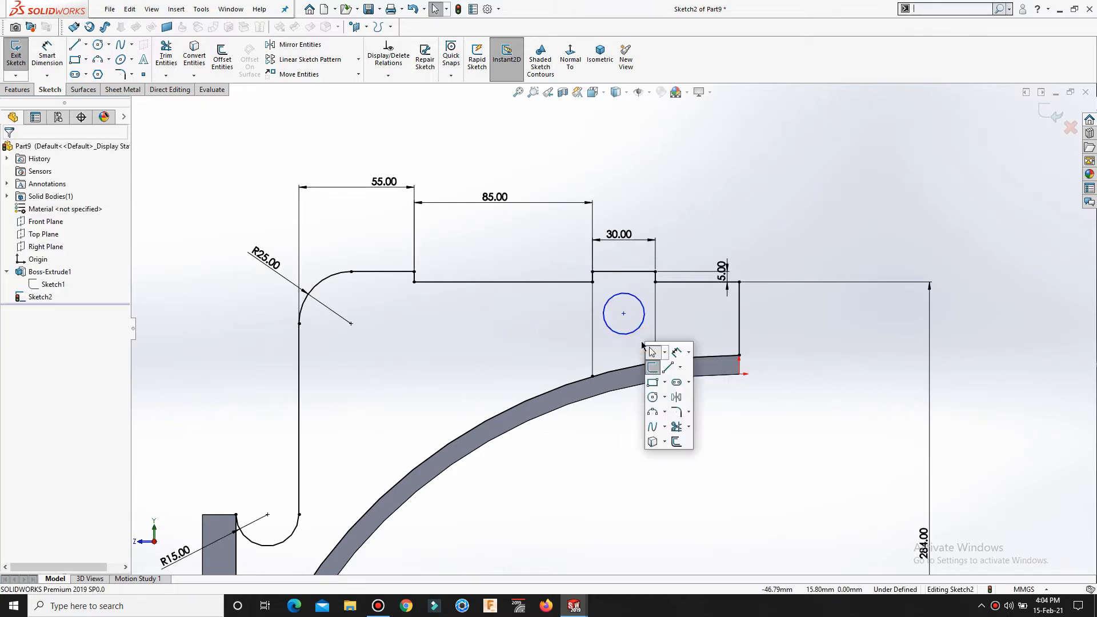
pyautogui.click(676, 352)
pyautogui.click(638, 328)
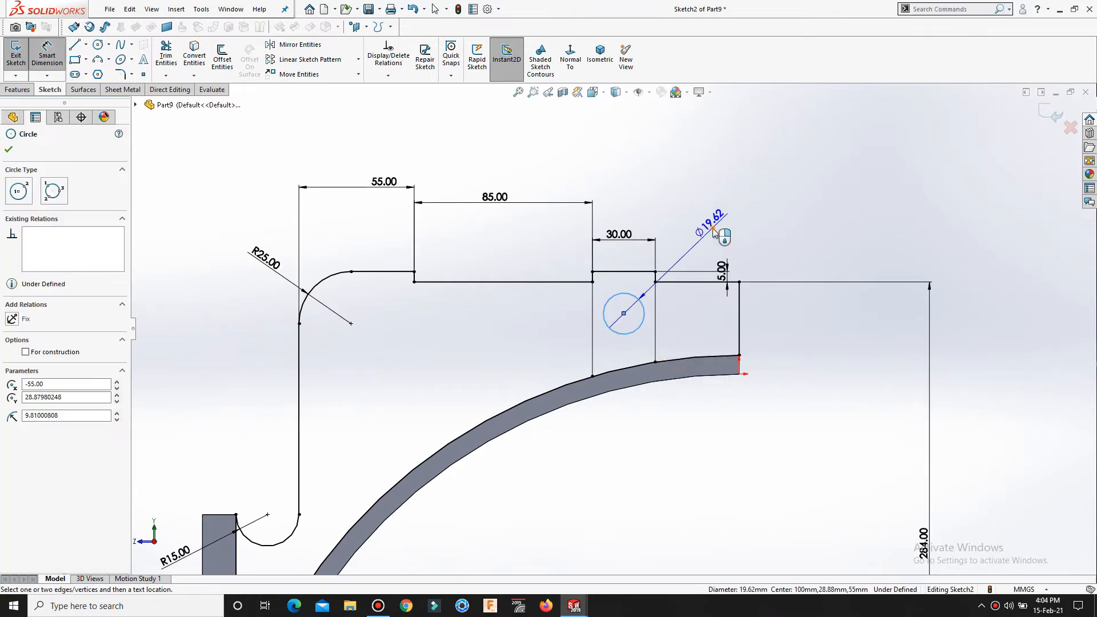
pyautogui.click(713, 231)
pyautogui.press('Return')
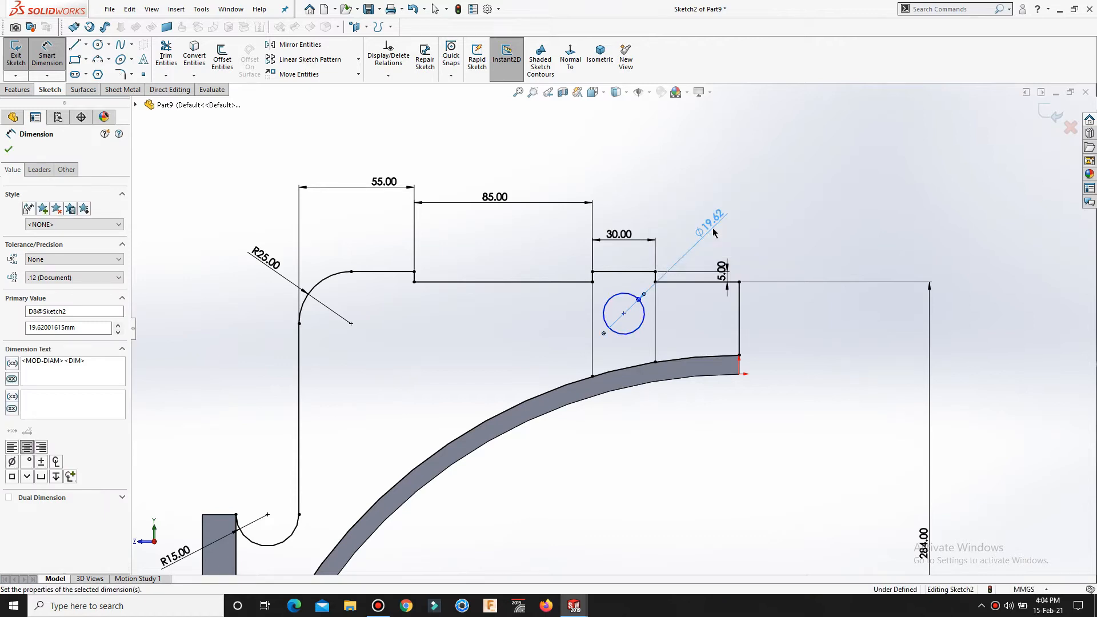
pyautogui.click(757, 400)
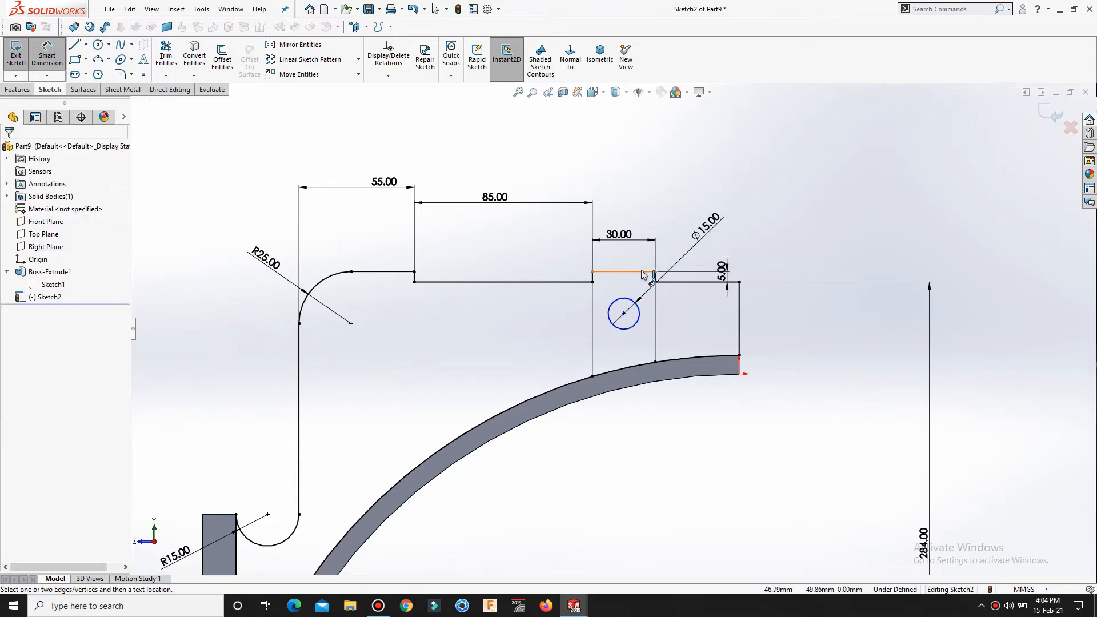
# Step: Set the distance from the 30 mm section's top line down to the circle's centre to 15 mm
pyautogui.click(641, 272)
pyautogui.click(623, 313)
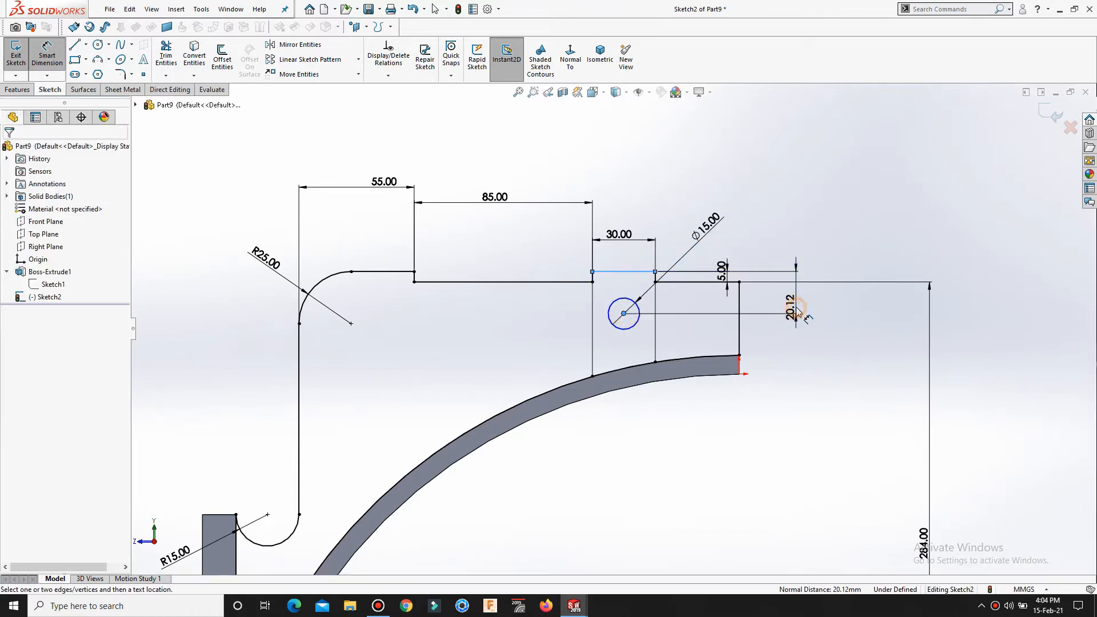
pyautogui.click(797, 311)
pyautogui.write('15')
pyautogui.press('Return')
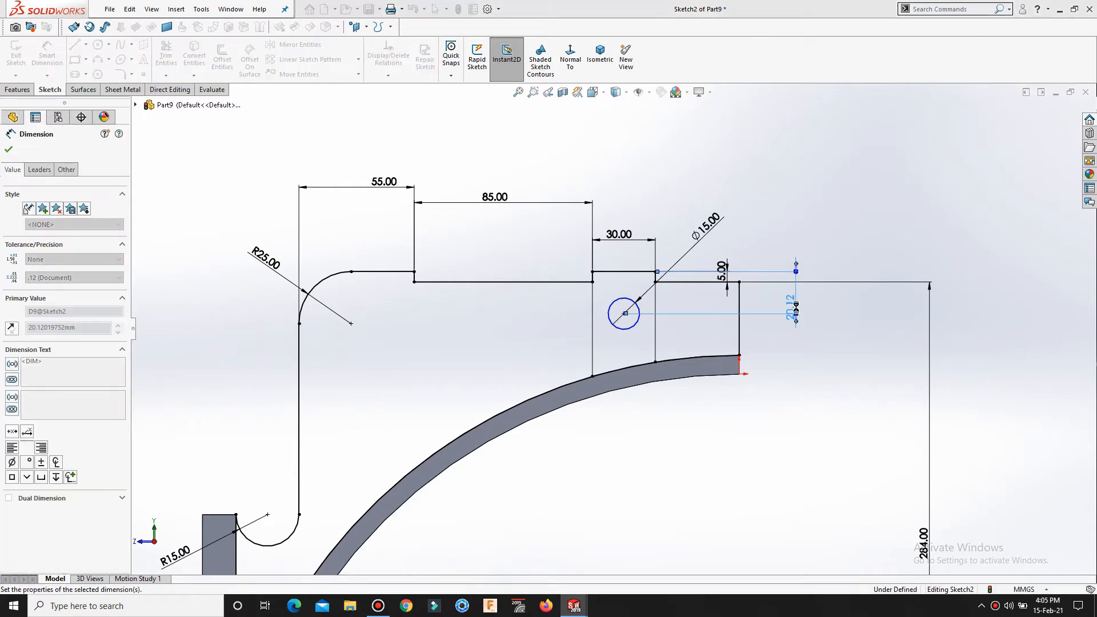
pyautogui.click(834, 424)
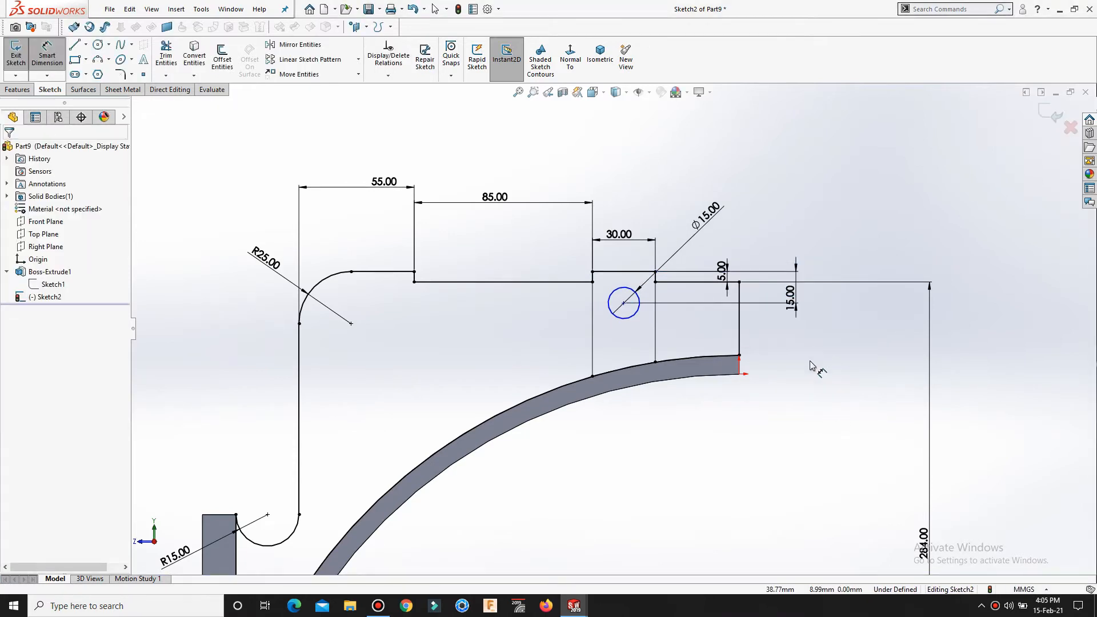
# Step: Align the circle's centre vertically with the midpoint of the 30 mm section's top line
pyautogui.scroll(-1, 805, 367)
pyautogui.scroll(-1, 802, 369)
pyautogui.press('Escape')
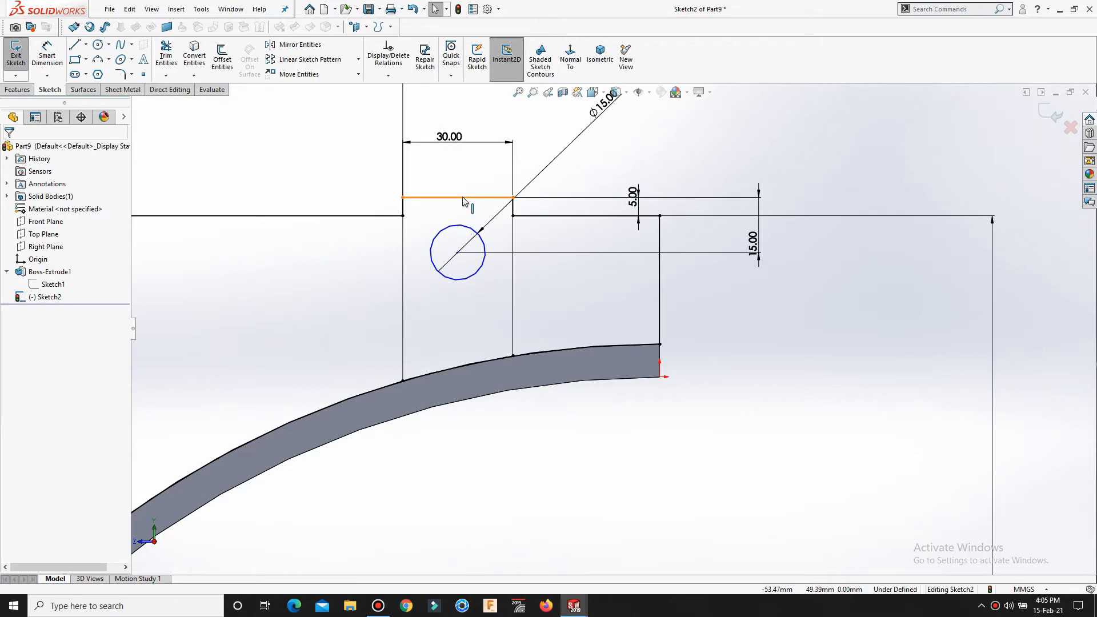
pyautogui.click(457, 198)
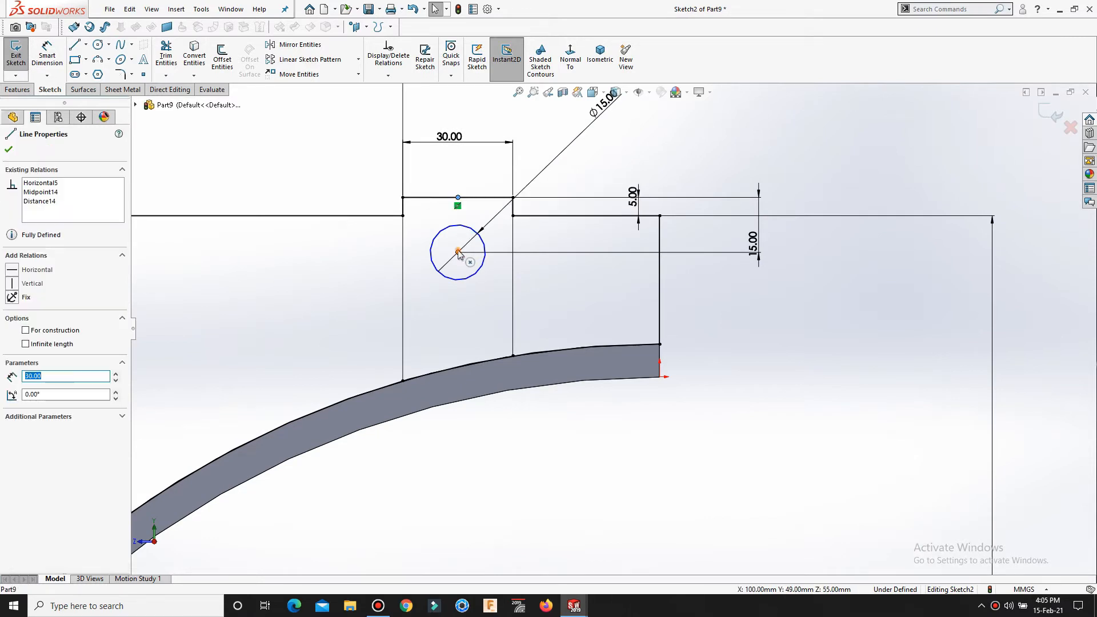
pyautogui.keyDown('ctrl'); pyautogui.click(458, 252); pyautogui.keyUp('ctrl')
pyautogui.click(508, 199)
pyautogui.click(762, 315)
pyautogui.scroll(2, 737, 331)
pyautogui.scroll(2, 736, 332)
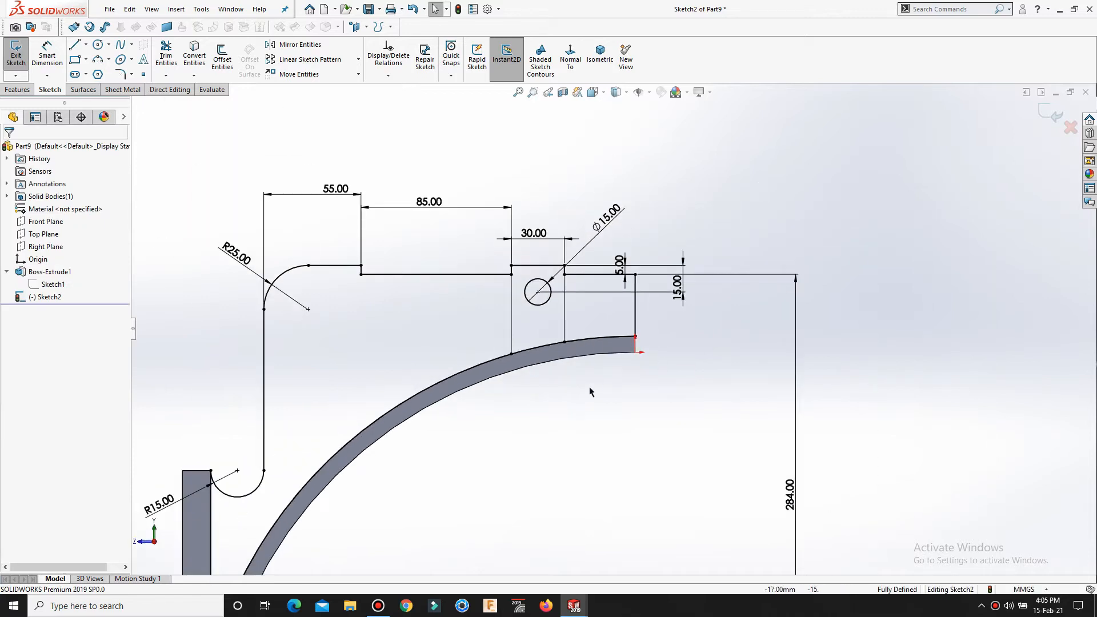
# Step: Draw a vertical line about 68 mm long from below the 85 mm recessed line down to the curved arm's outer edge
pyautogui.scroll(2, 589, 391)
pyautogui.press('s')
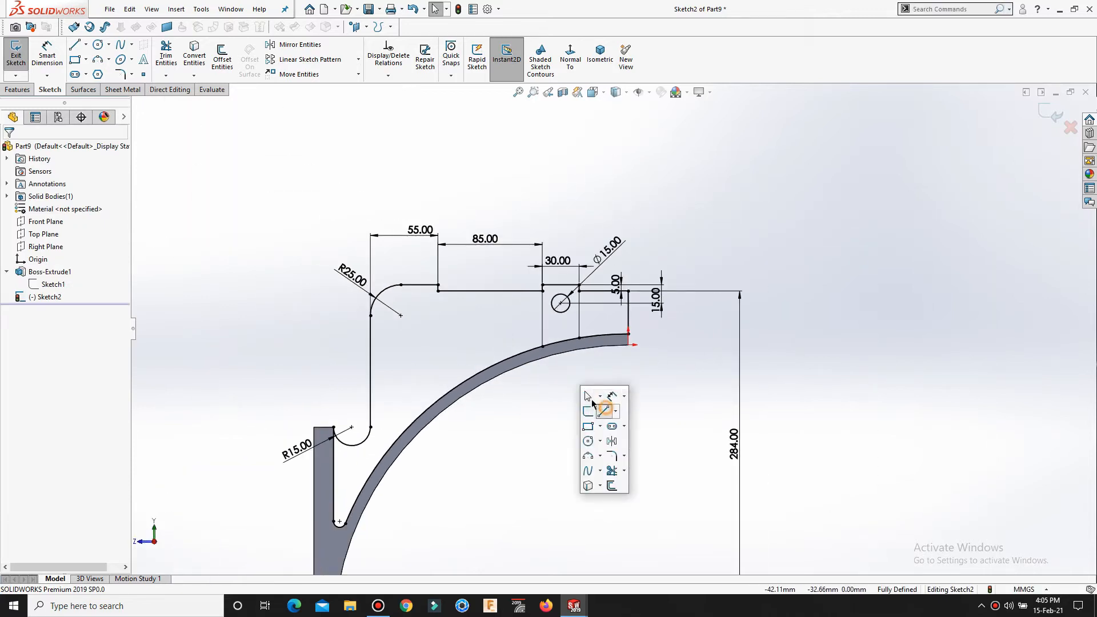
pyautogui.click(603, 410)
pyautogui.scroll(-2, 400, 313)
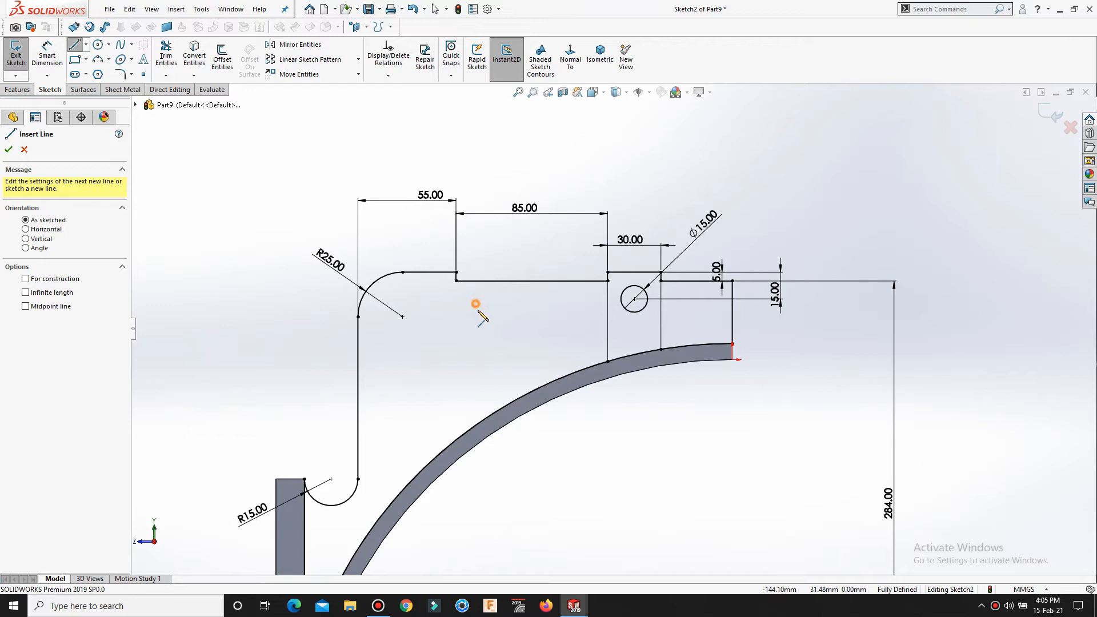
pyautogui.click(476, 305)
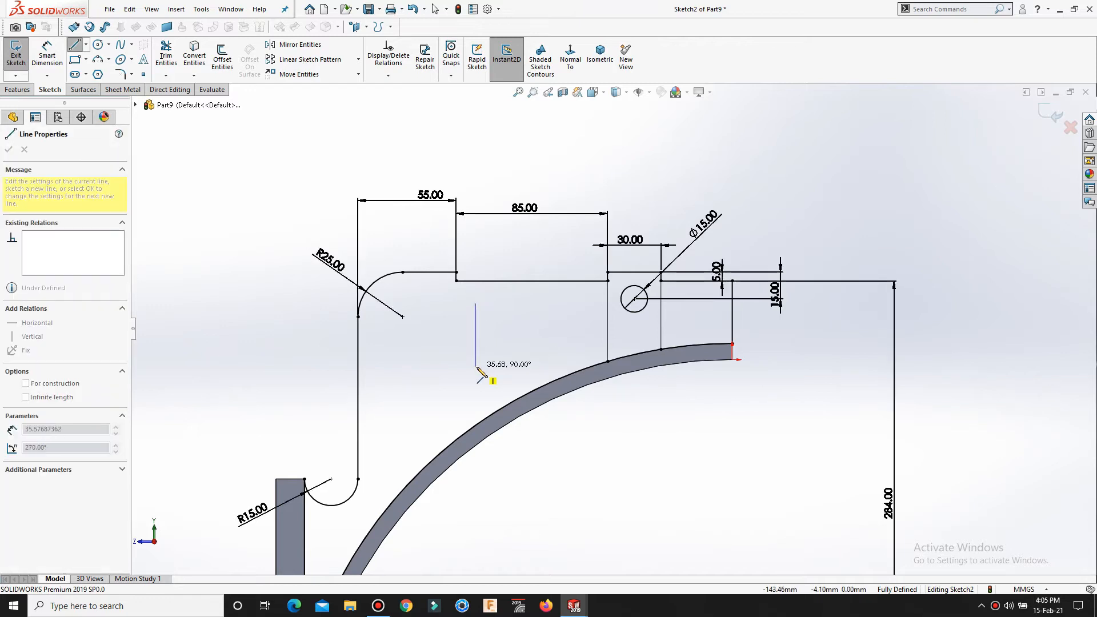
pyautogui.click(475, 426)
pyautogui.rightClick(476, 427)
pyautogui.click(507, 449)
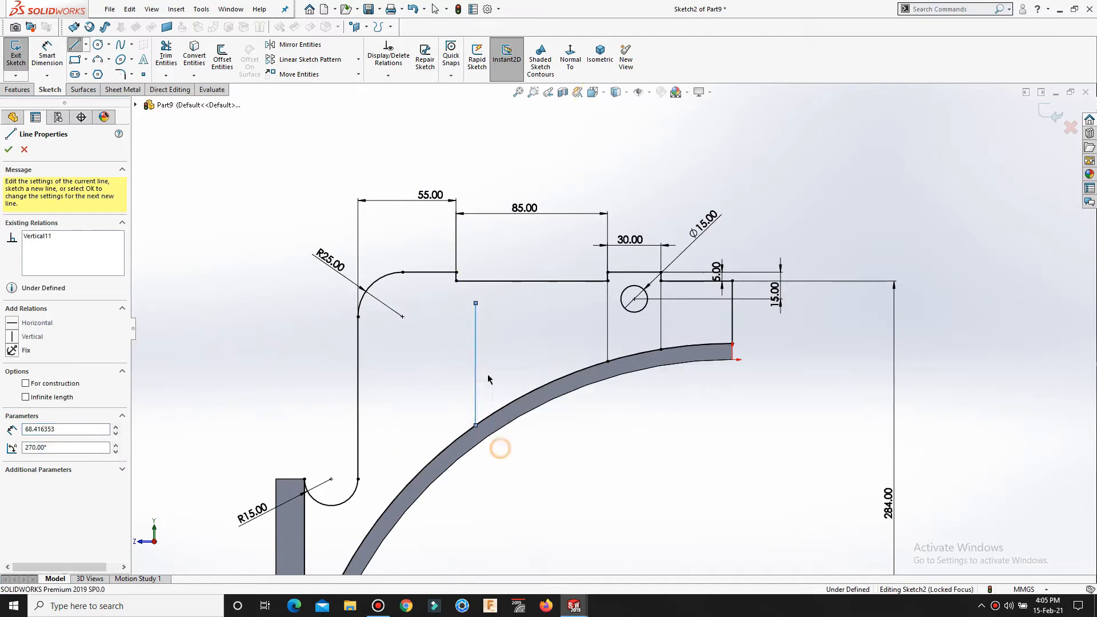
# Step: Draw a horizontal line about 56 mm long from the vertical line's upper end, and a vertical line about 39 mm down to the curved arm
pyautogui.click(475, 303)
pyautogui.click(574, 303)
pyautogui.click(575, 371)
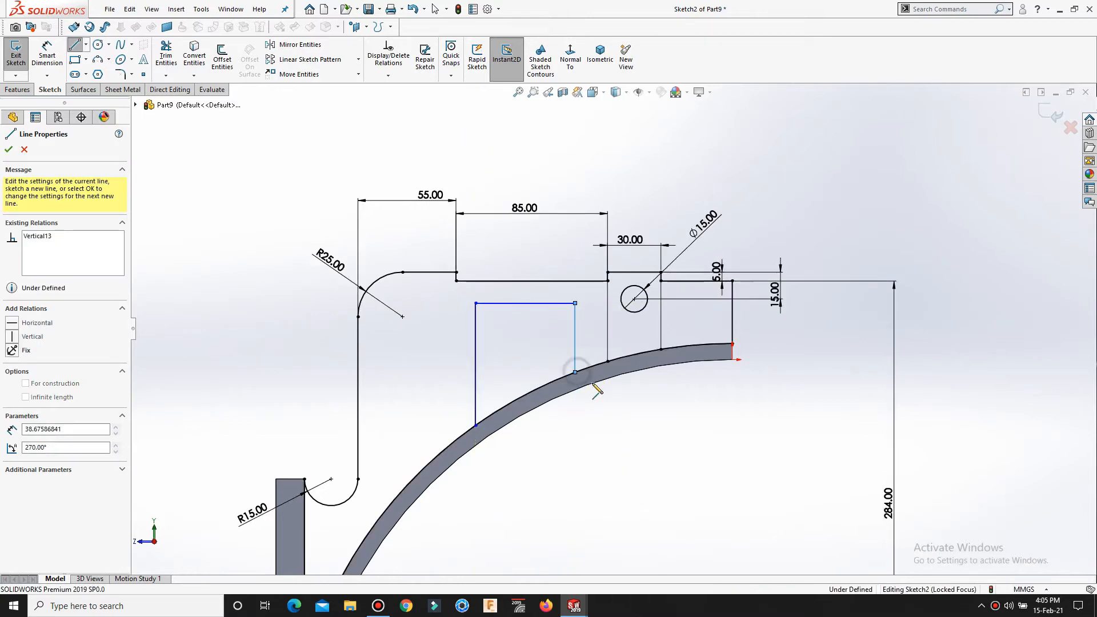
pyautogui.press('Escape')
pyautogui.scroll(-2, 600, 424)
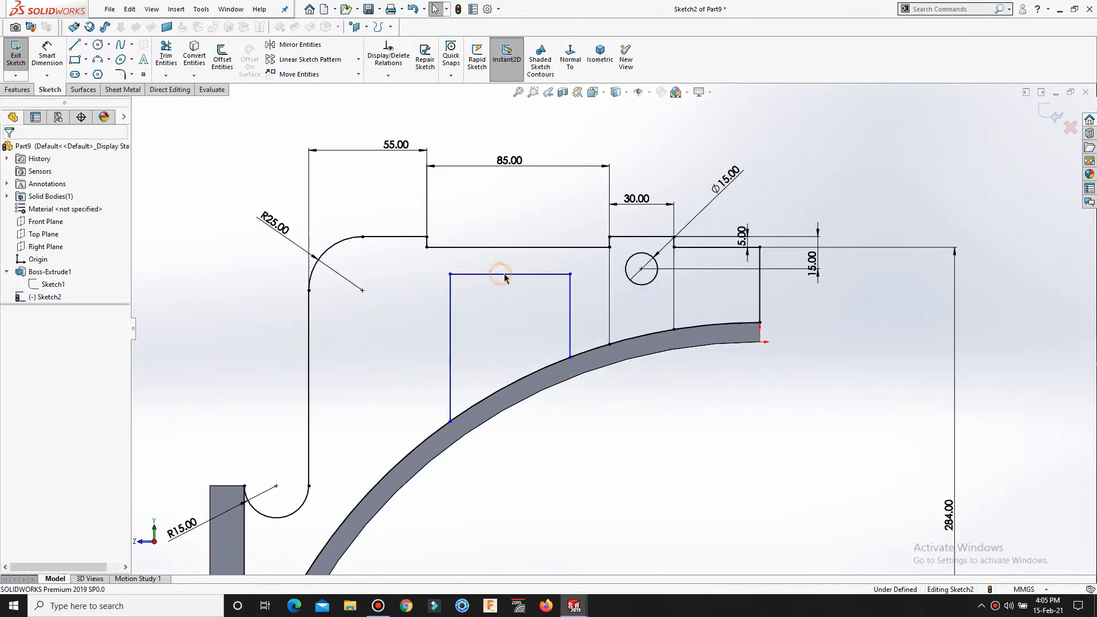
pyautogui.click(507, 275)
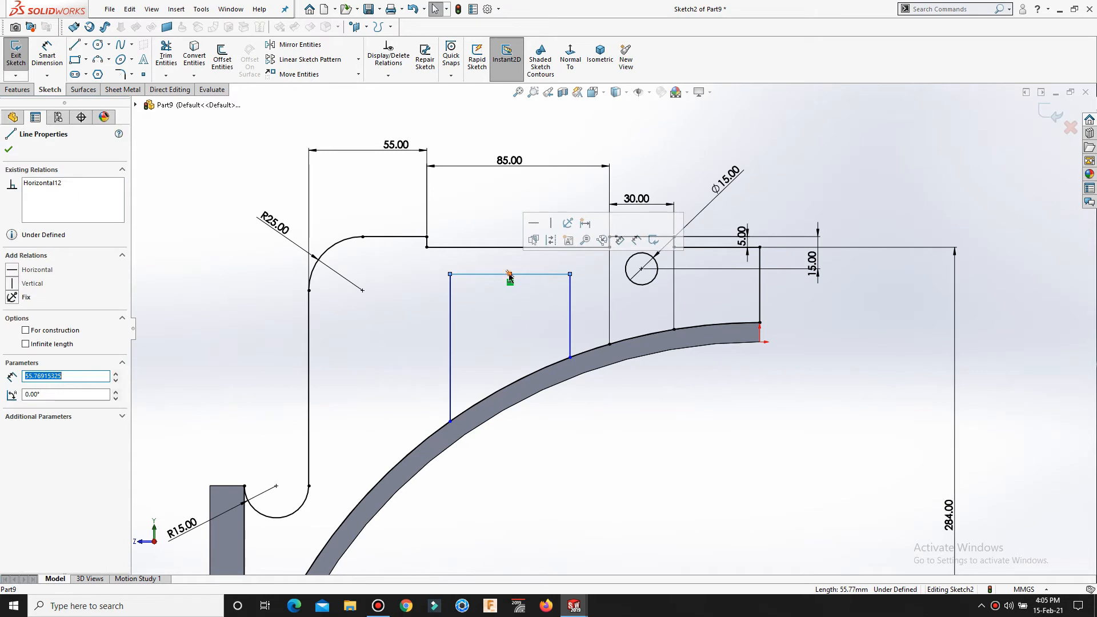
pyautogui.click(510, 275)
pyautogui.keyDown('ctrl'); pyautogui.click(518, 247); pyautogui.keyUp('ctrl')
pyautogui.keyDown('ctrl'); pyautogui.click(520, 247); pyautogui.keyUp('ctrl')
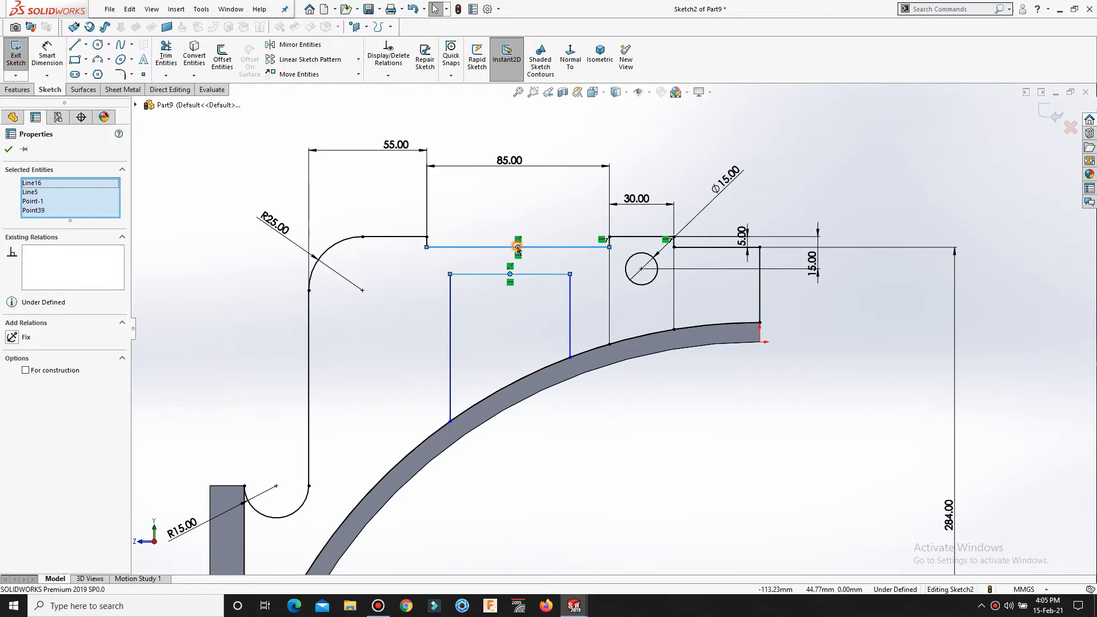
pyautogui.click(517, 247)
pyautogui.press('Escape')
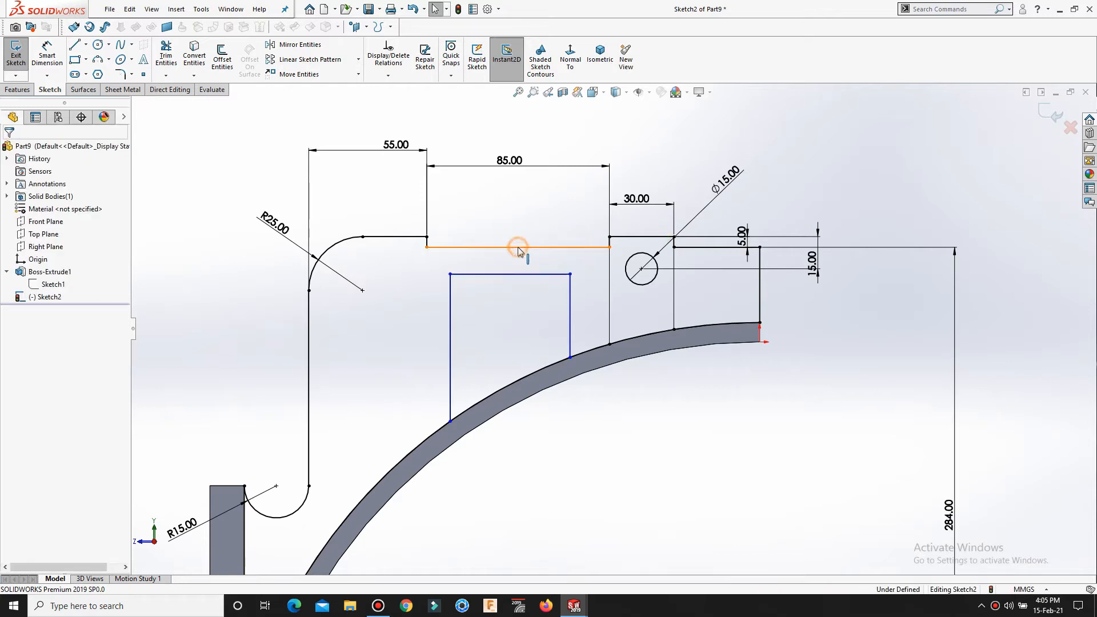
pyautogui.click(518, 247)
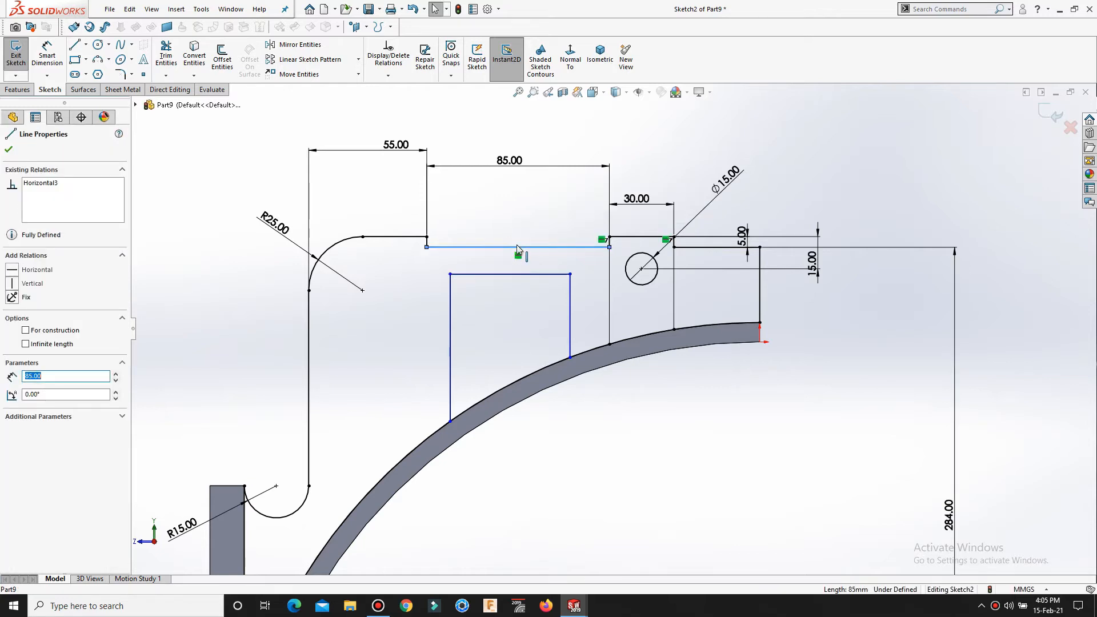
pyautogui.click(516, 247)
pyautogui.click(518, 248)
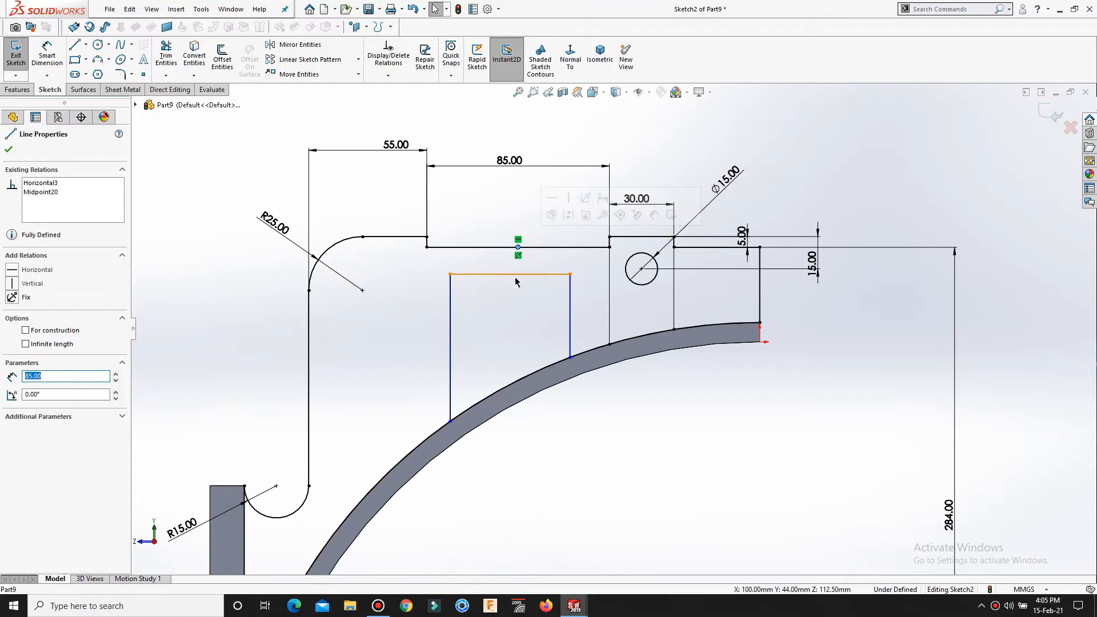
pyautogui.keyDown('ctrl'); pyautogui.click(509, 275); pyautogui.keyUp('ctrl')
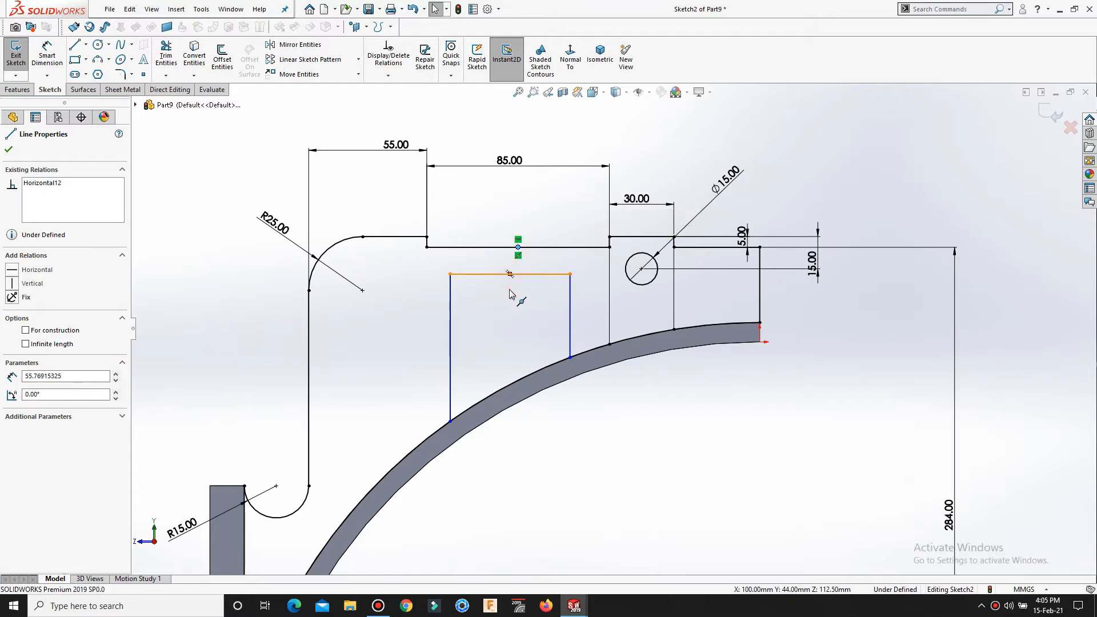
pyautogui.click(499, 299)
# Step: Set the distance between the 85 mm recessed line and the top line of the opening below it to 15 mm
pyautogui.scroll(-3, 517, 283)
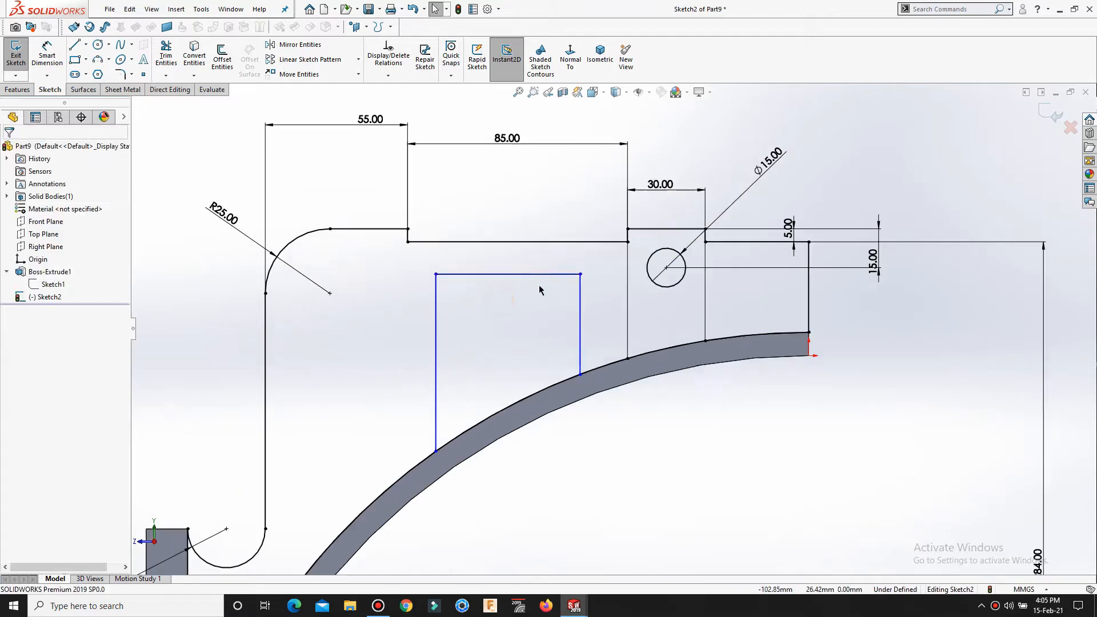
pyautogui.click(506, 274)
pyautogui.click(504, 329)
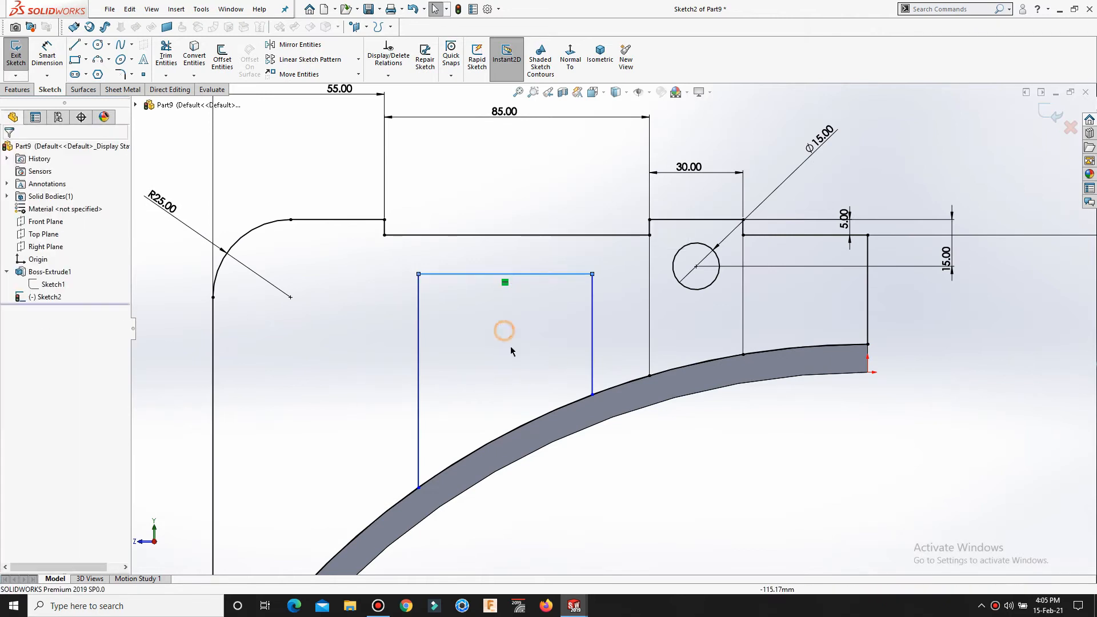
pyautogui.moveTo(510, 347); pyautogui.dragTo(503, 257, button='right')
pyautogui.click(497, 273)
pyautogui.click(497, 235)
pyautogui.click(486, 255)
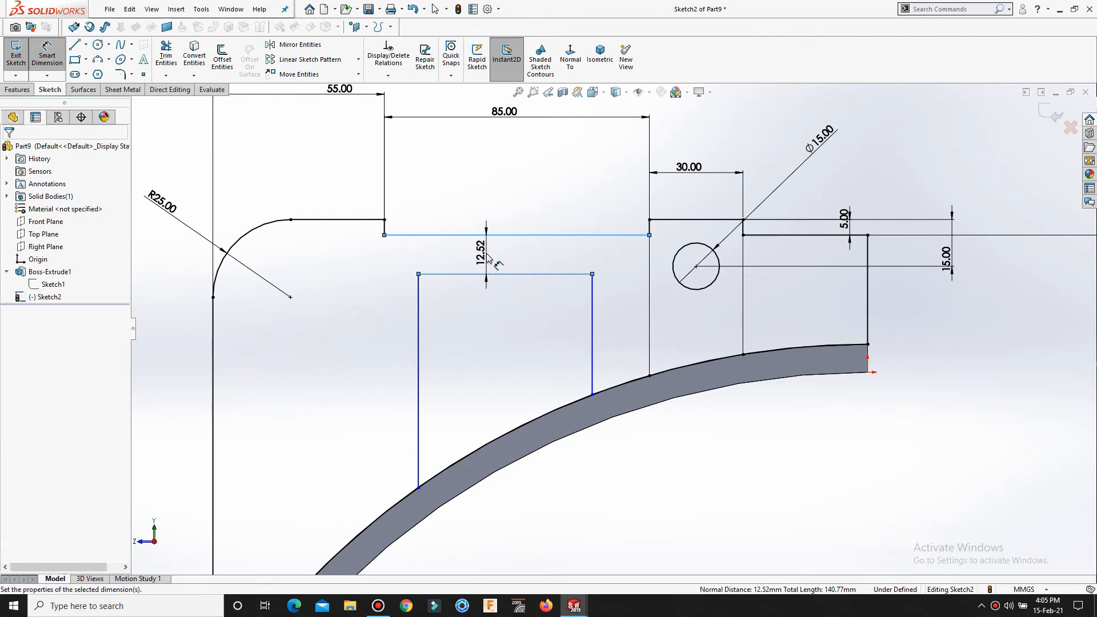
pyautogui.click(489, 257)
pyautogui.press('Return')
pyautogui.click(493, 347)
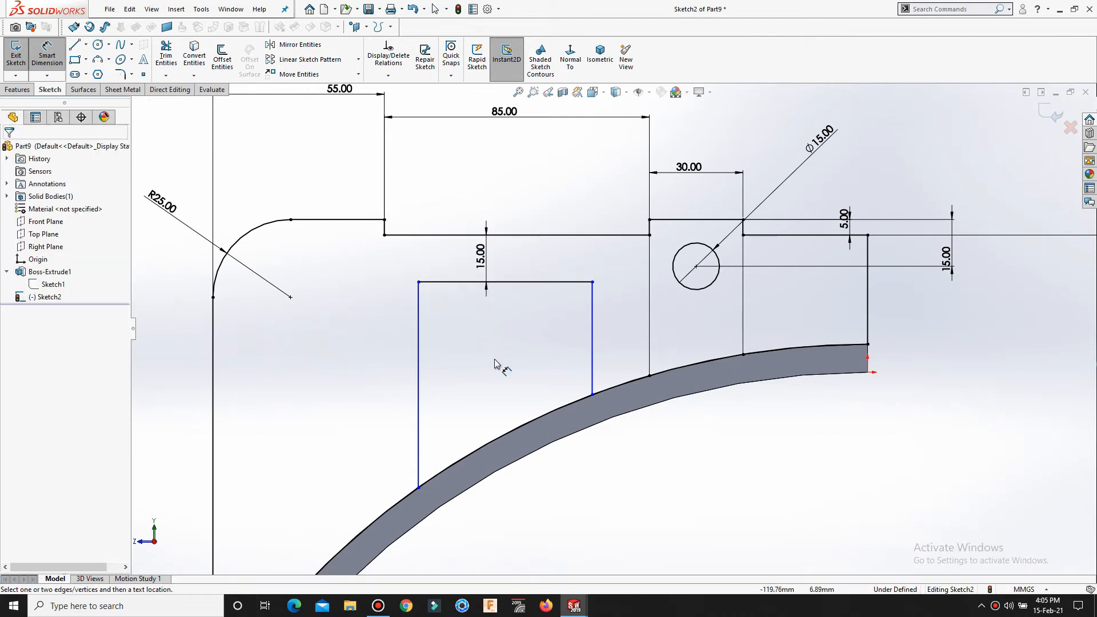
# Step: Align the midpoint of the opening's top line vertically with the midpoint of the 85 mm recessed line
pyautogui.moveTo(507, 325); pyautogui.dragTo(509, 230, button='right')
pyautogui.click(504, 282)
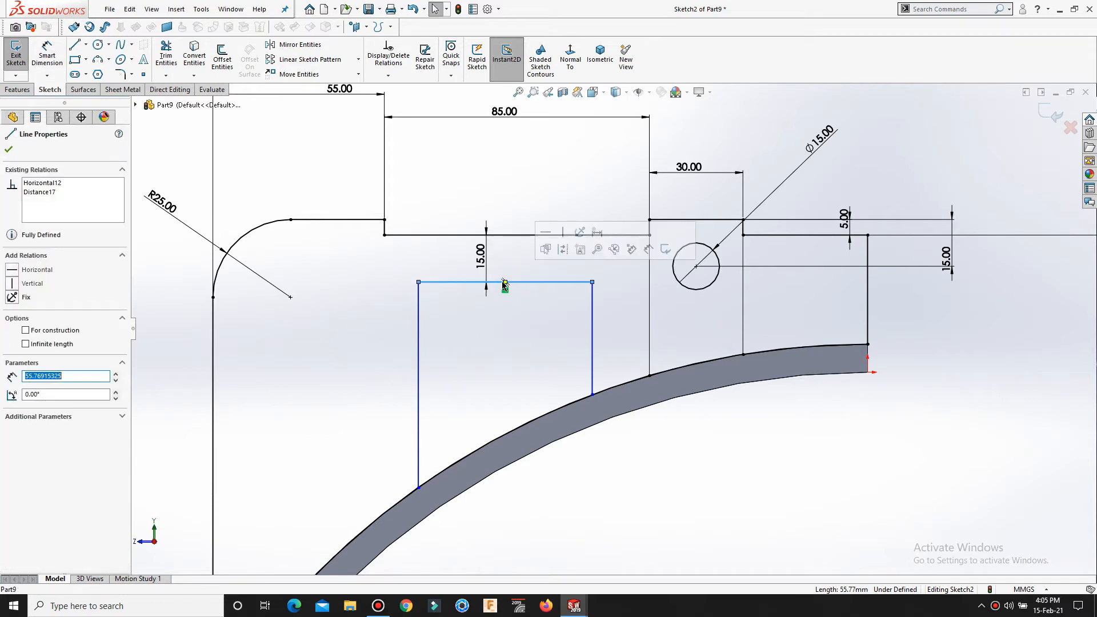
pyautogui.keyDown('ctrl'); pyautogui.click(505, 282); pyautogui.keyUp('ctrl')
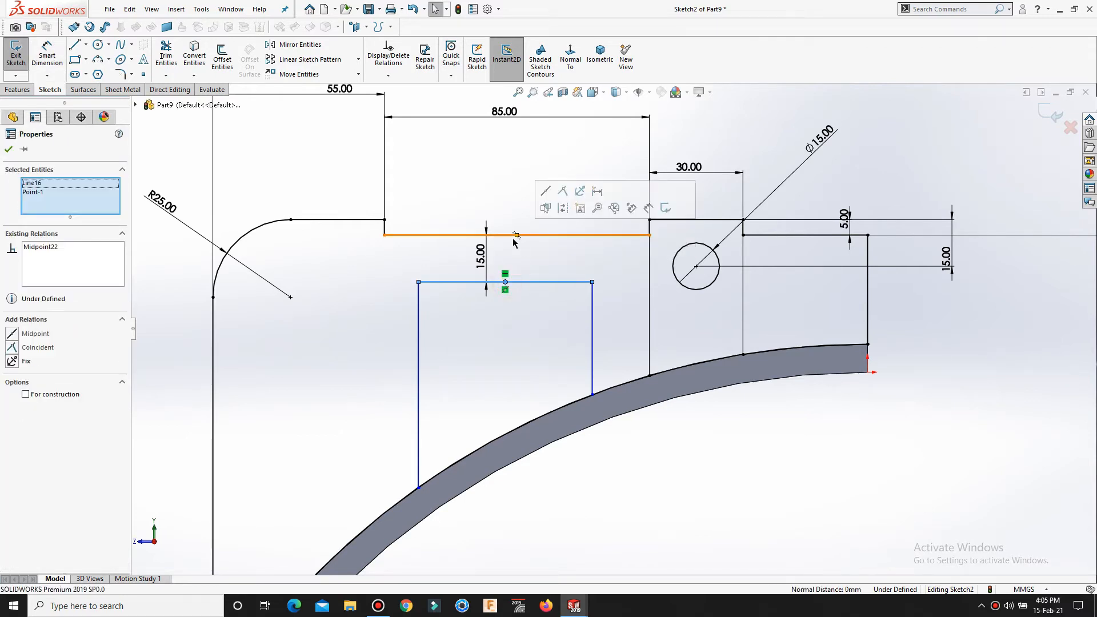
pyautogui.keyDown('ctrl'); pyautogui.click(516, 235); pyautogui.keyUp('ctrl')
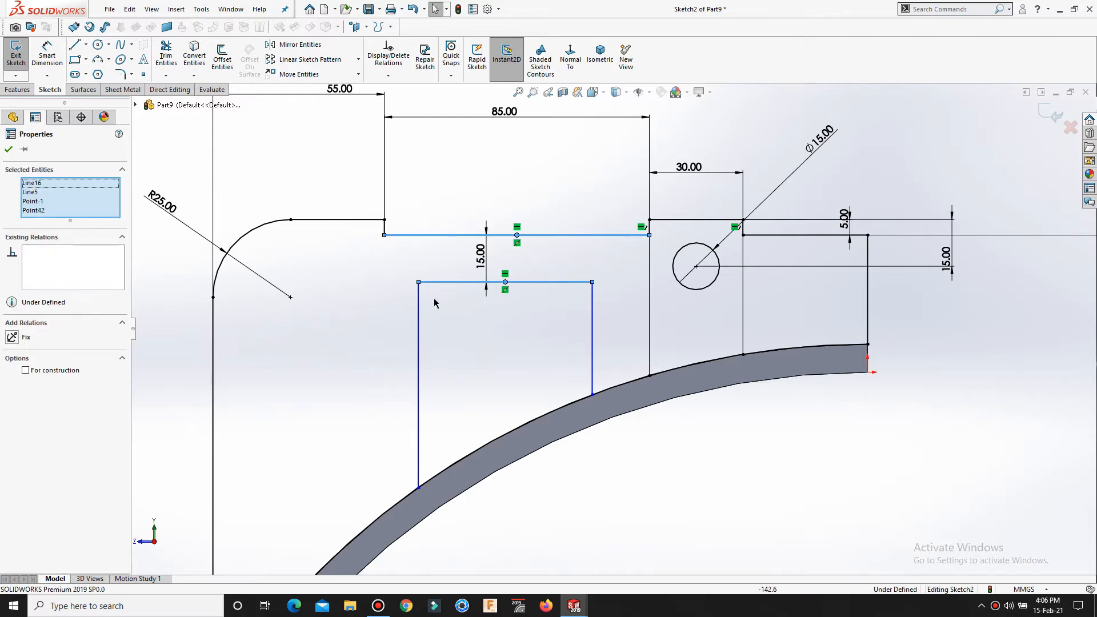
pyautogui.rightClick(32, 183)
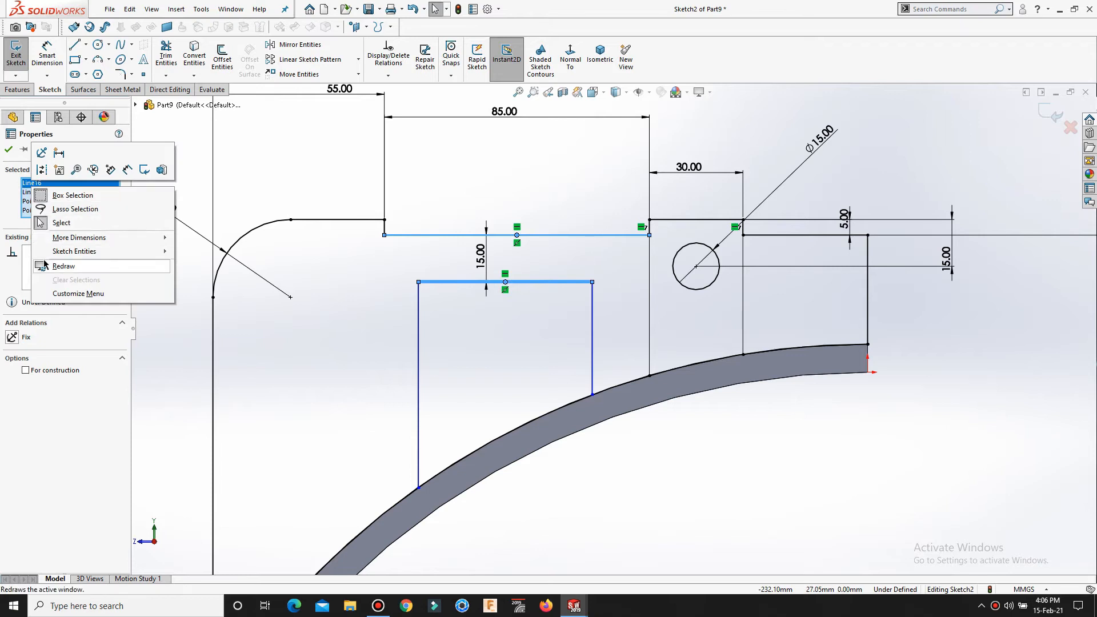
pyautogui.click(26, 196)
pyautogui.rightClick(26, 195)
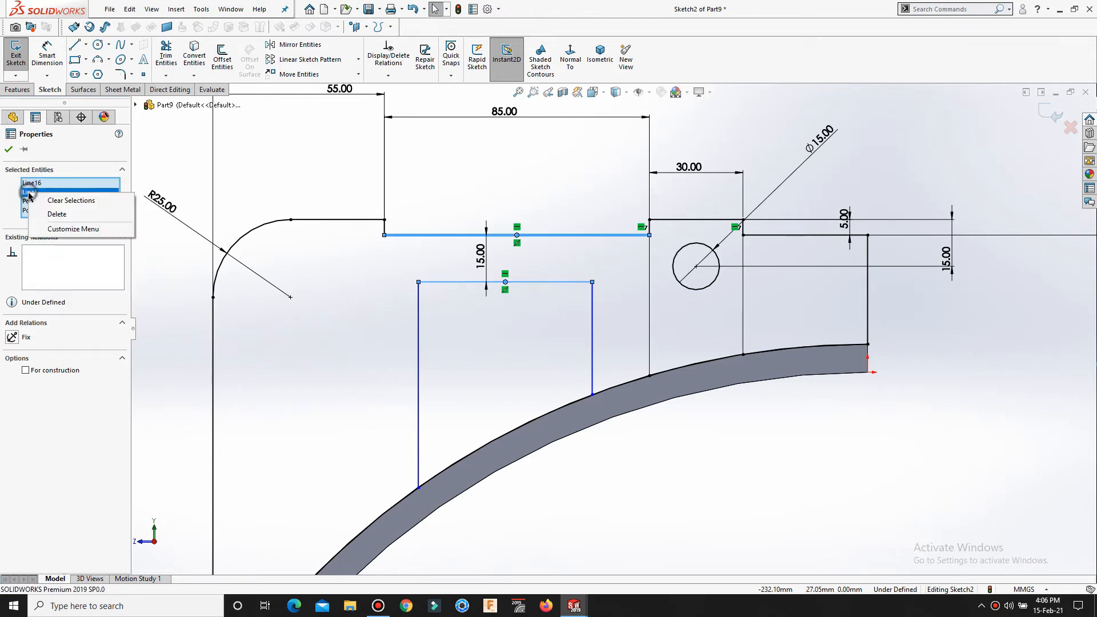
pyautogui.click(51, 214)
pyautogui.rightClick(41, 185)
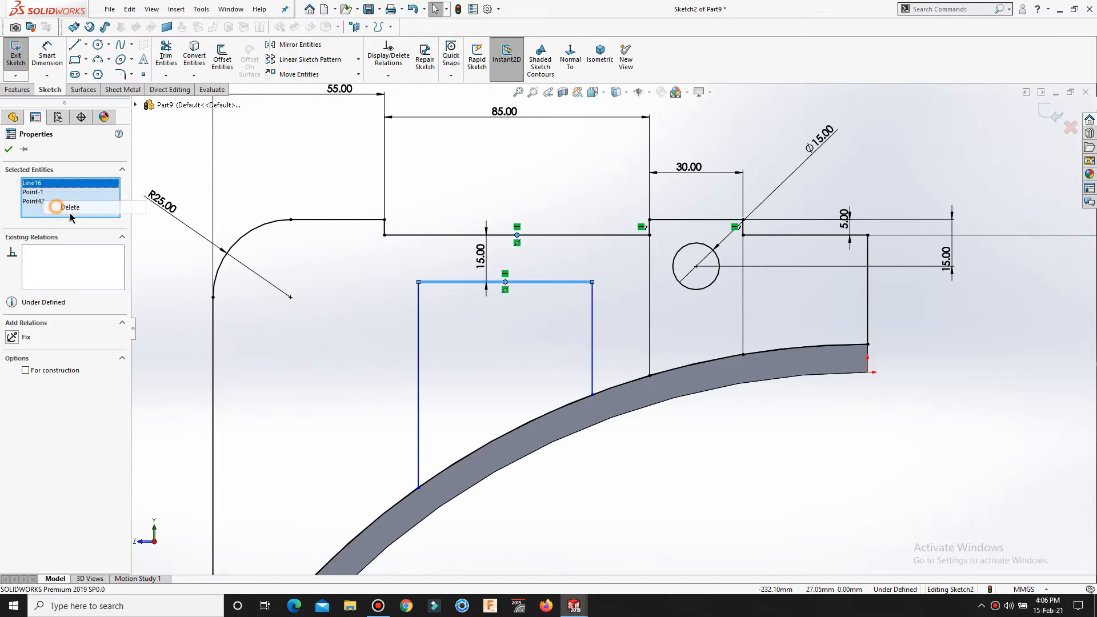
pyautogui.click(57, 211)
pyautogui.click(24, 351)
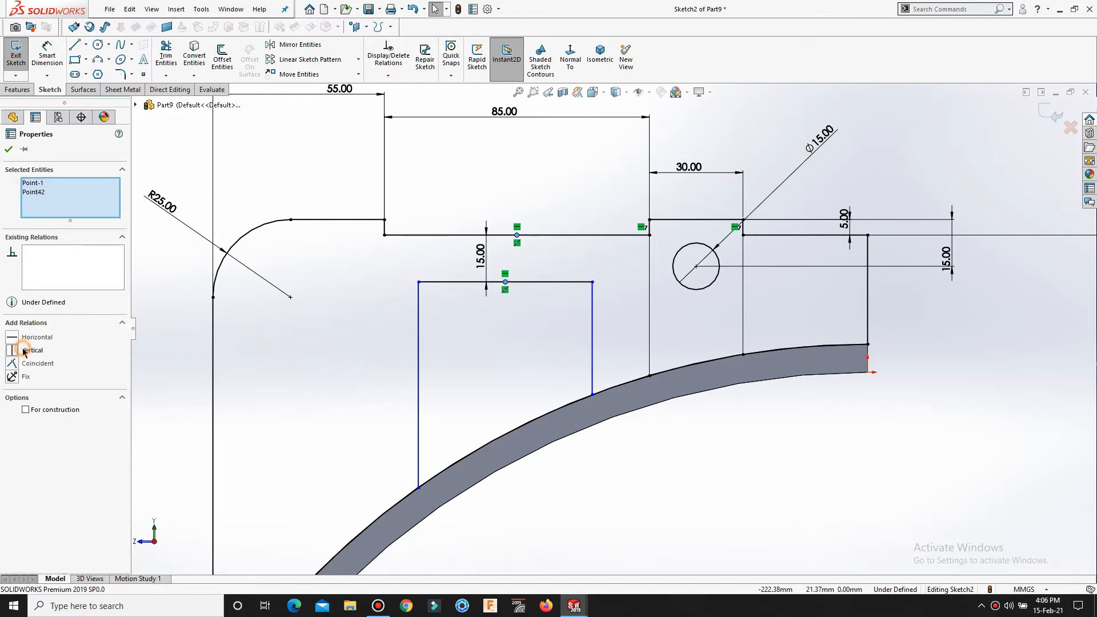
pyautogui.click(8, 151)
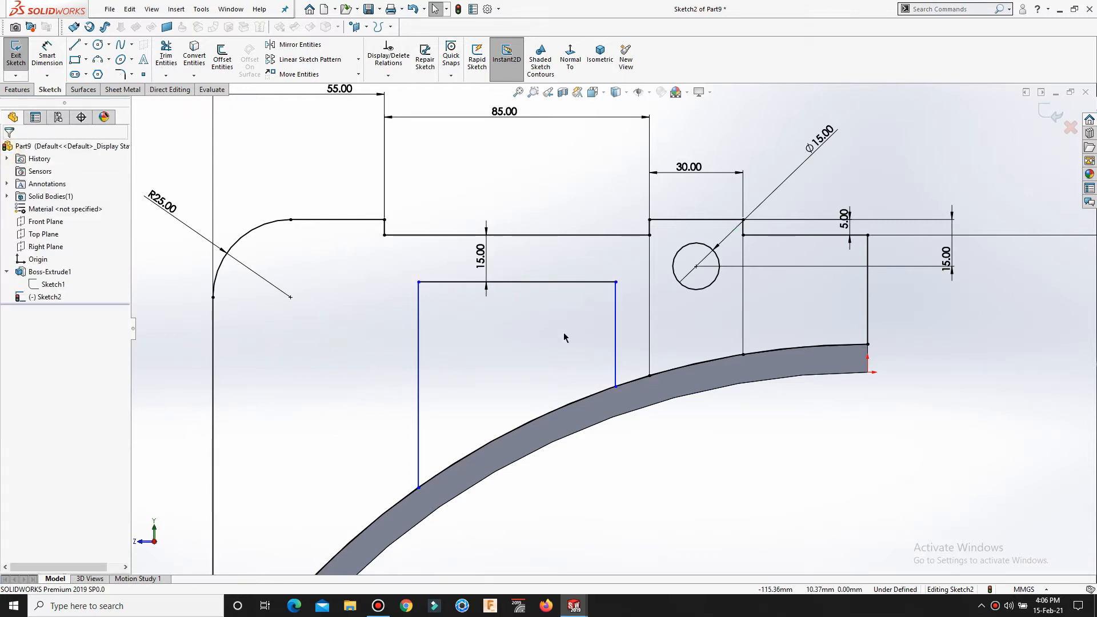
# Step: Set the width of the opening's top line to 60 mm
pyautogui.scroll(1, 567, 331)
pyautogui.moveTo(641, 465); pyautogui.dragTo(624, 386, button='right')
pyautogui.click(582, 290)
pyautogui.click(575, 309)
pyautogui.write('60')
pyautogui.press('Return')
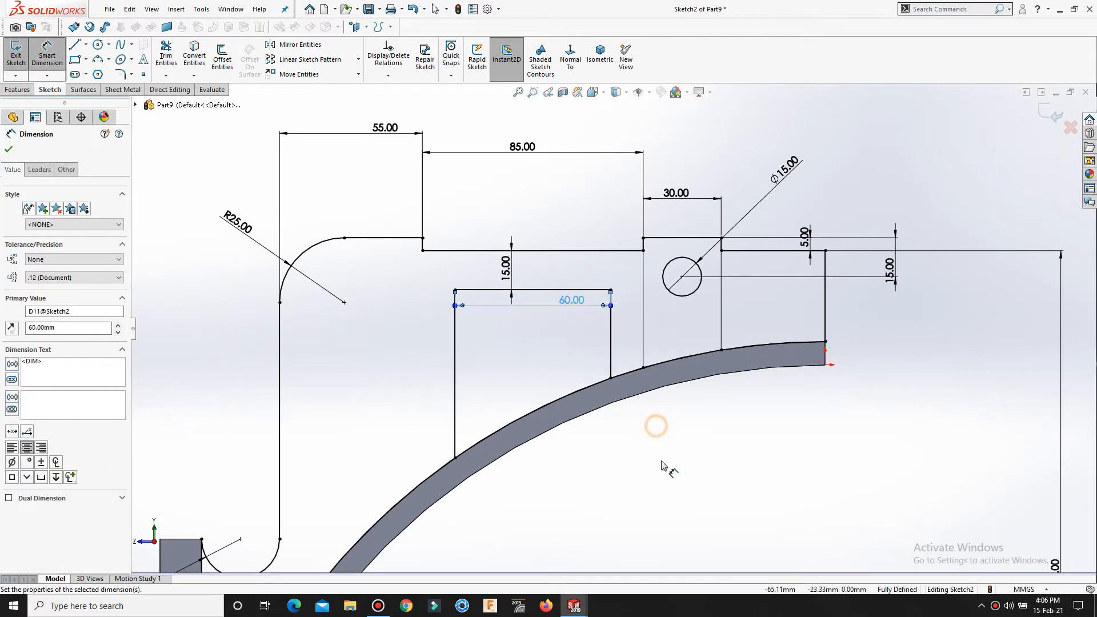
pyautogui.press('Escape')
pyautogui.press('Escape')
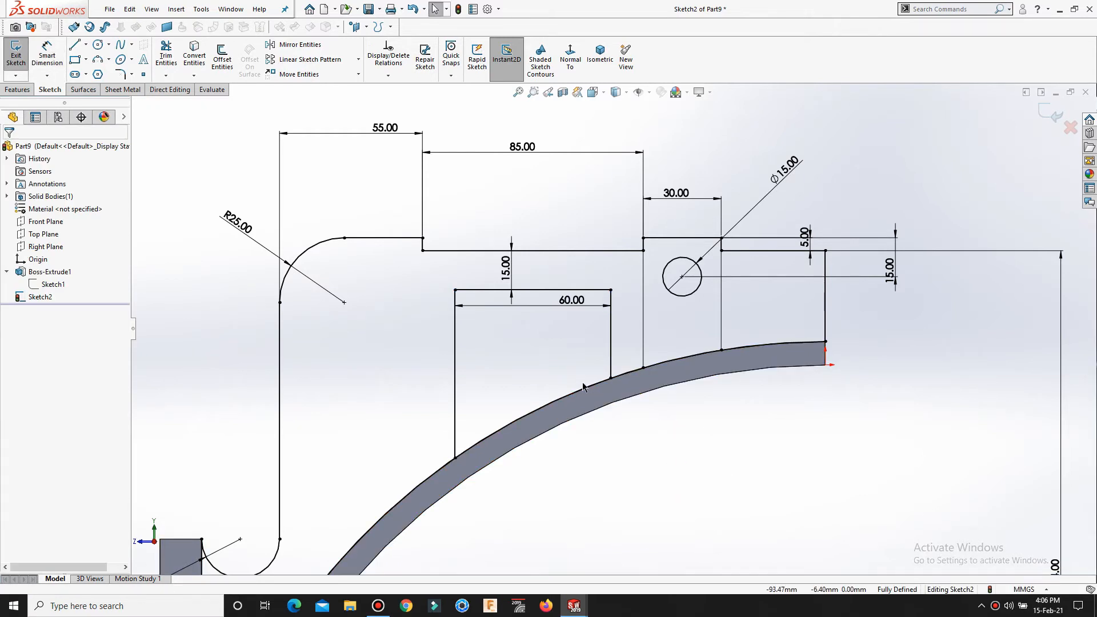
# Step: Offset the curved arm's outer edge outward by 15 mm as construction geometry, without capped ends
pyautogui.press('s')
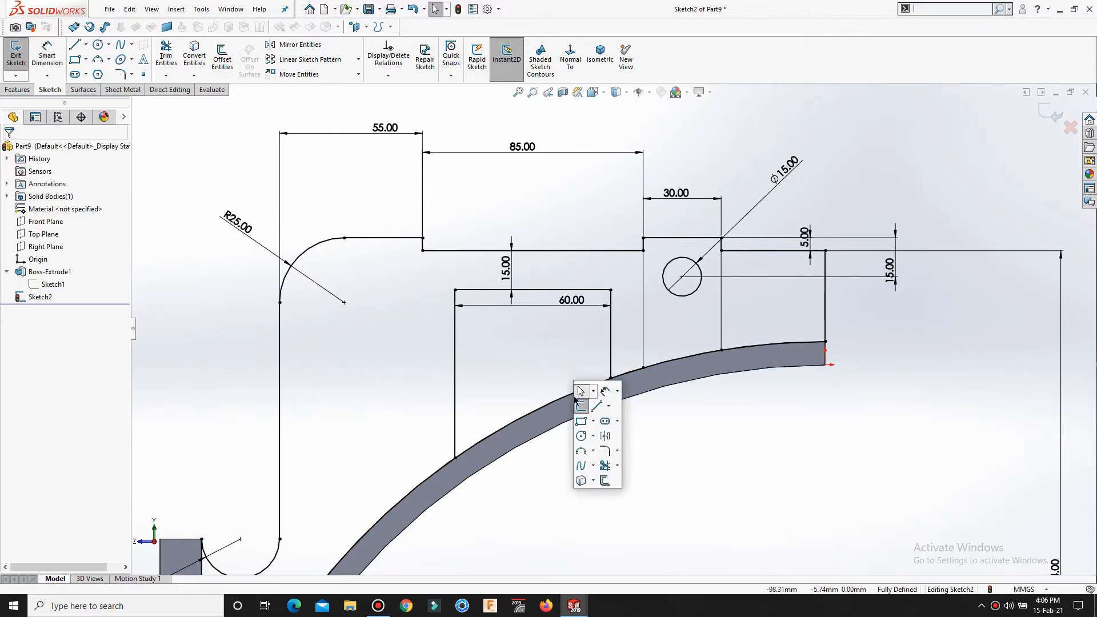
pyautogui.click(605, 481)
pyautogui.click(510, 423)
pyautogui.press('Return')
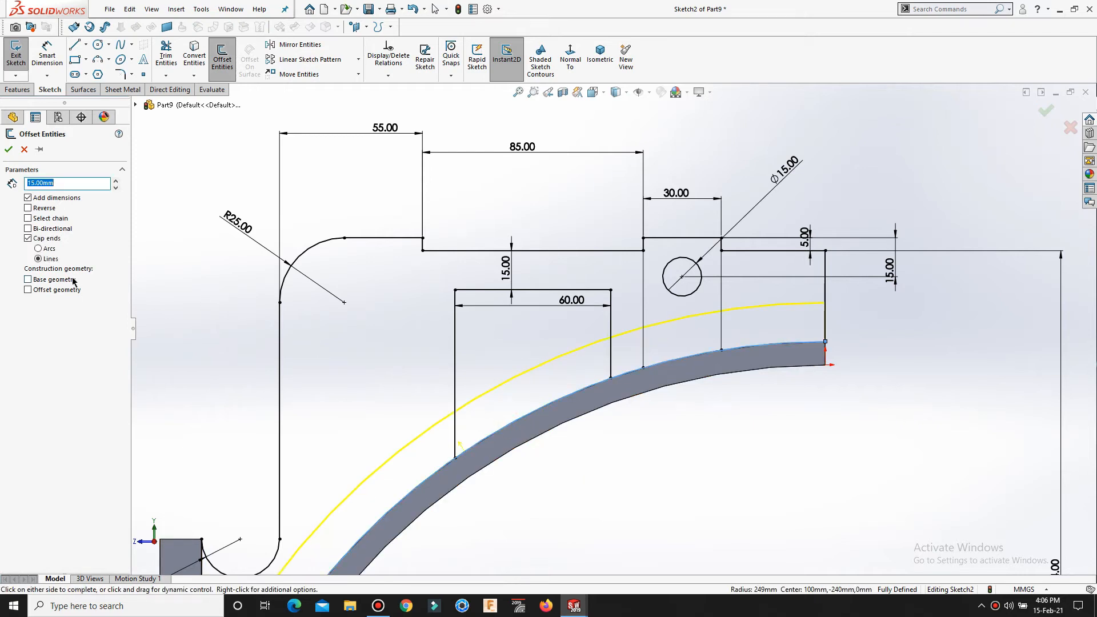
pyautogui.click(29, 239)
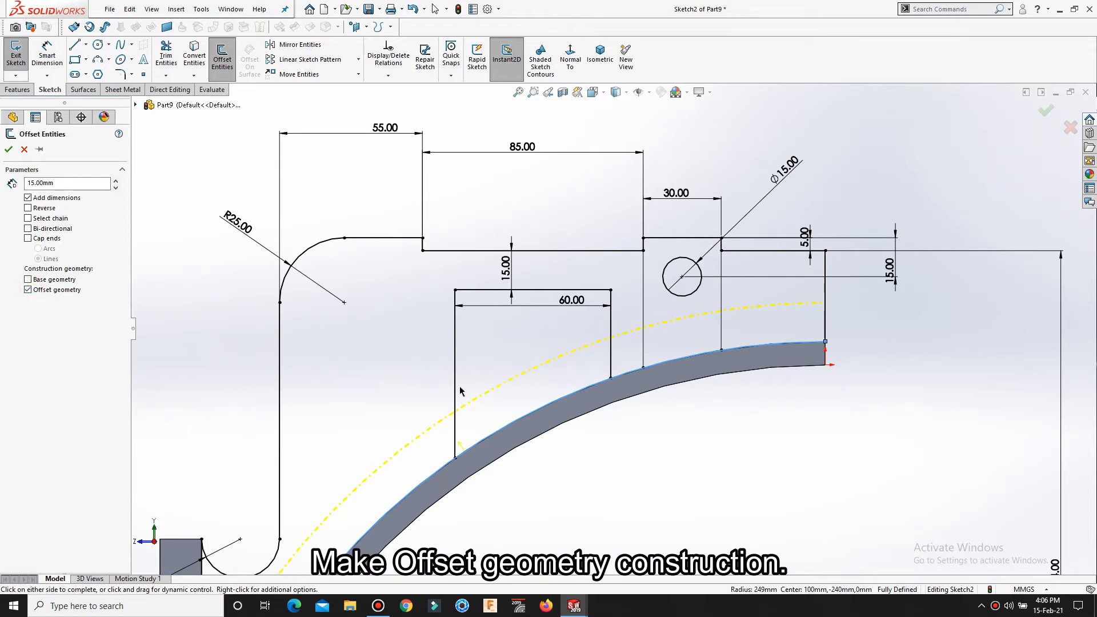
pyautogui.click(10, 149)
pyautogui.scroll(-2, 573, 460)
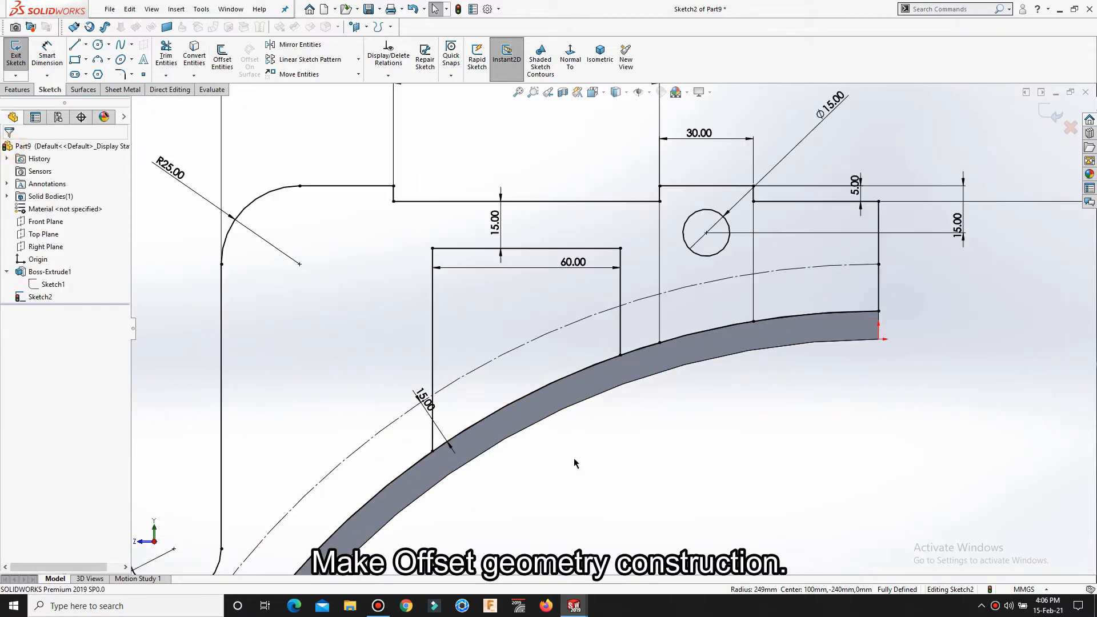
# Step: Trim the portions of the opening's two vertical lines that extend below the offset construction arc
pyautogui.press('s')
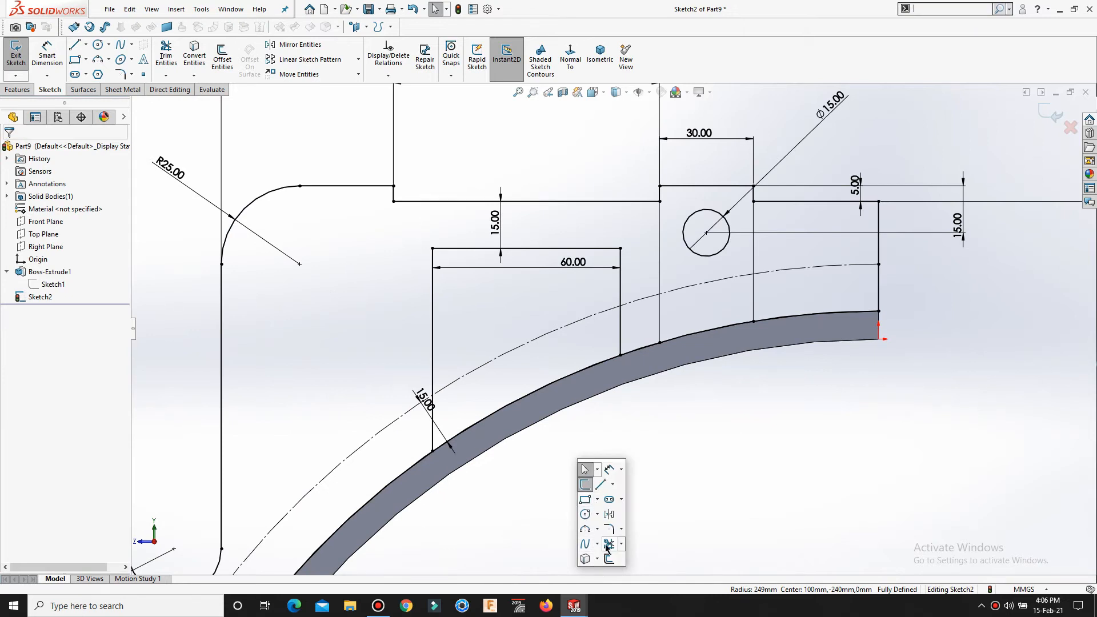
pyautogui.click(608, 545)
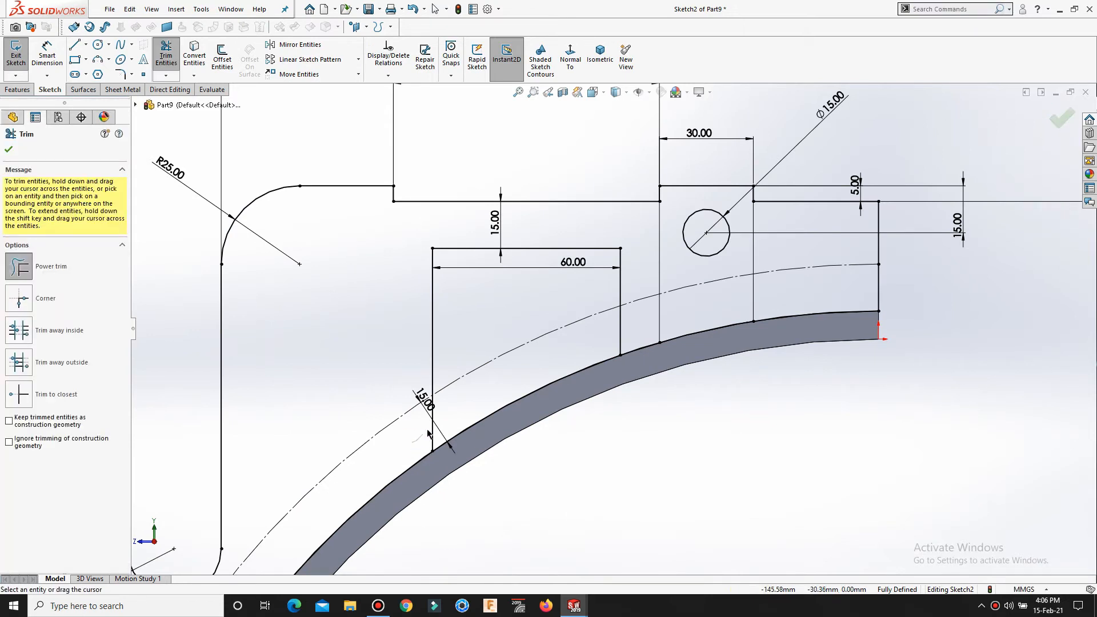
pyautogui.moveTo(404, 421); pyautogui.dragTo(627, 337)
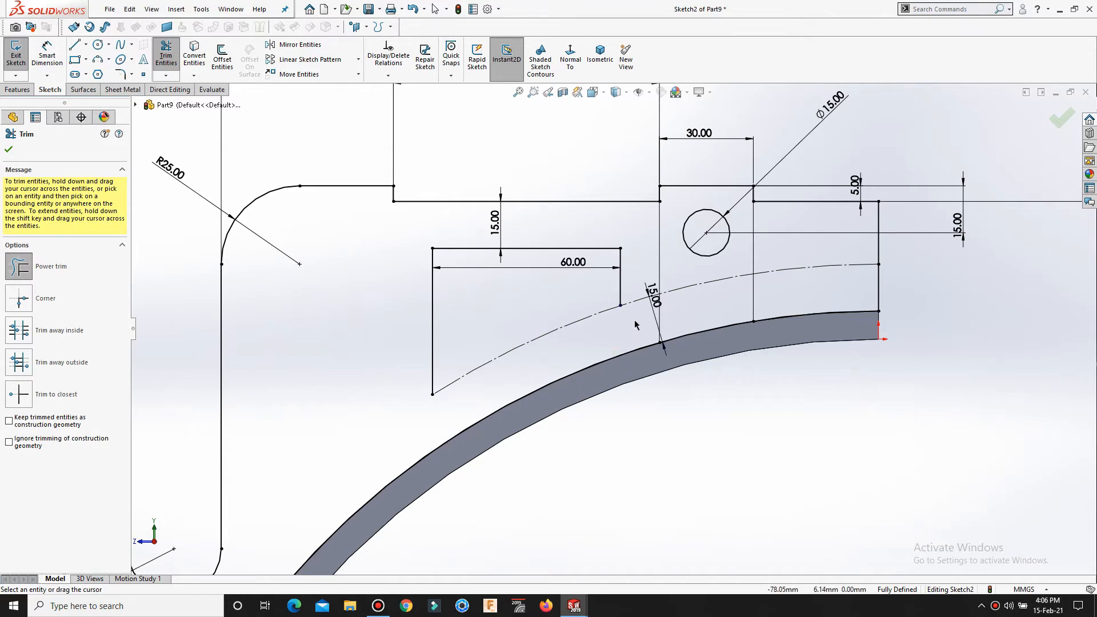
# Step: Close the opening's lower side with a three-point arc along the offset curve between the ends of its vertical lines
pyautogui.press('s')
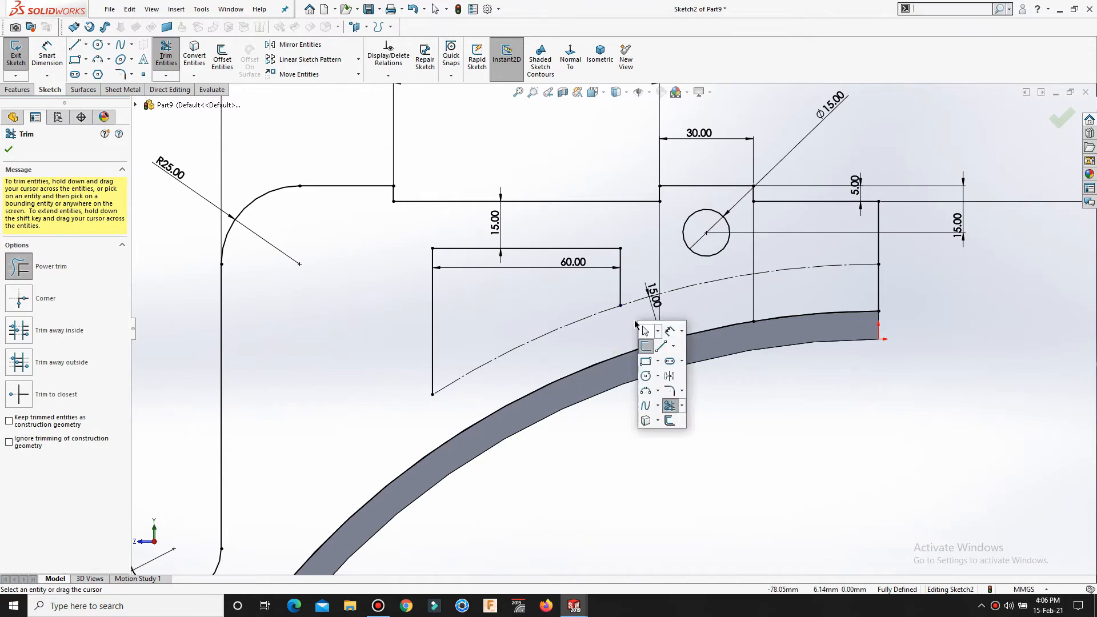
pyautogui.click(645, 392)
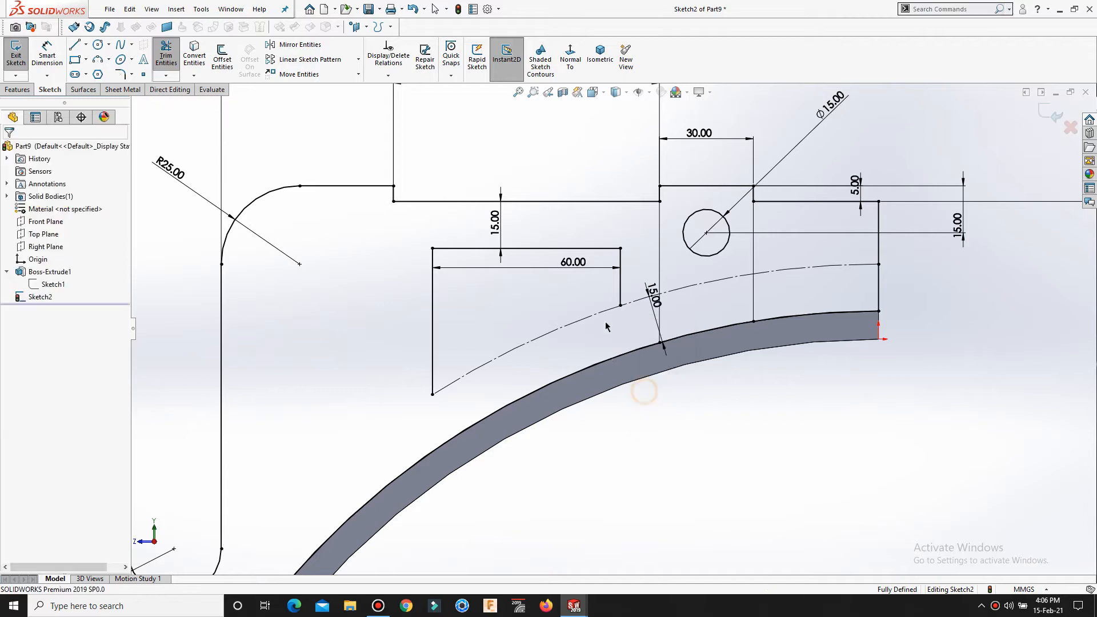
pyautogui.click(620, 306)
pyautogui.click(432, 395)
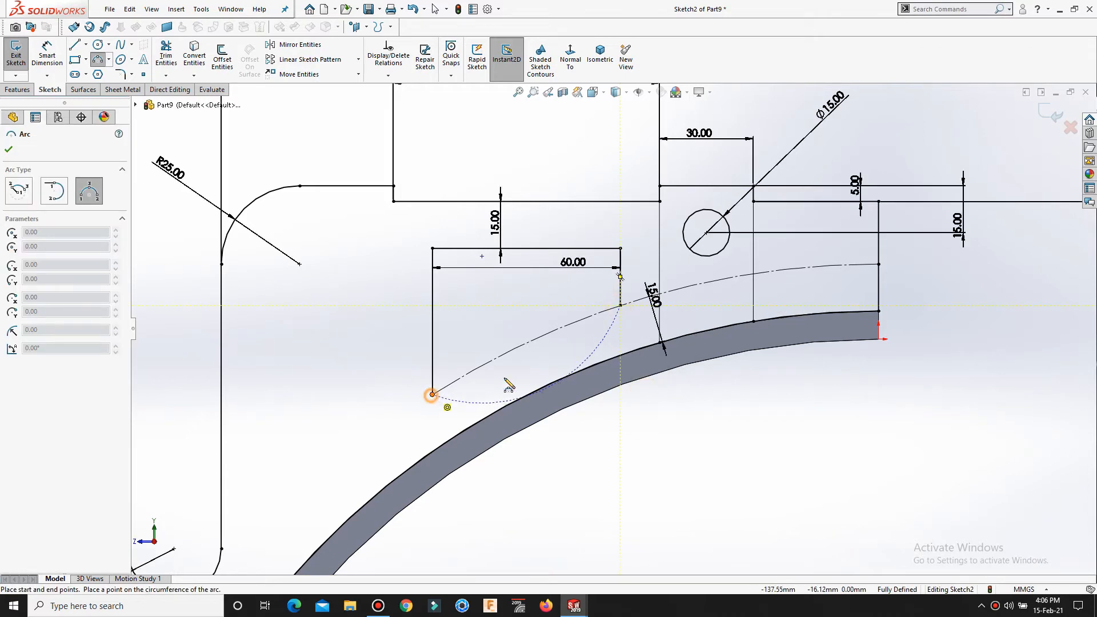
pyautogui.click(513, 350)
pyautogui.rightClick(513, 351)
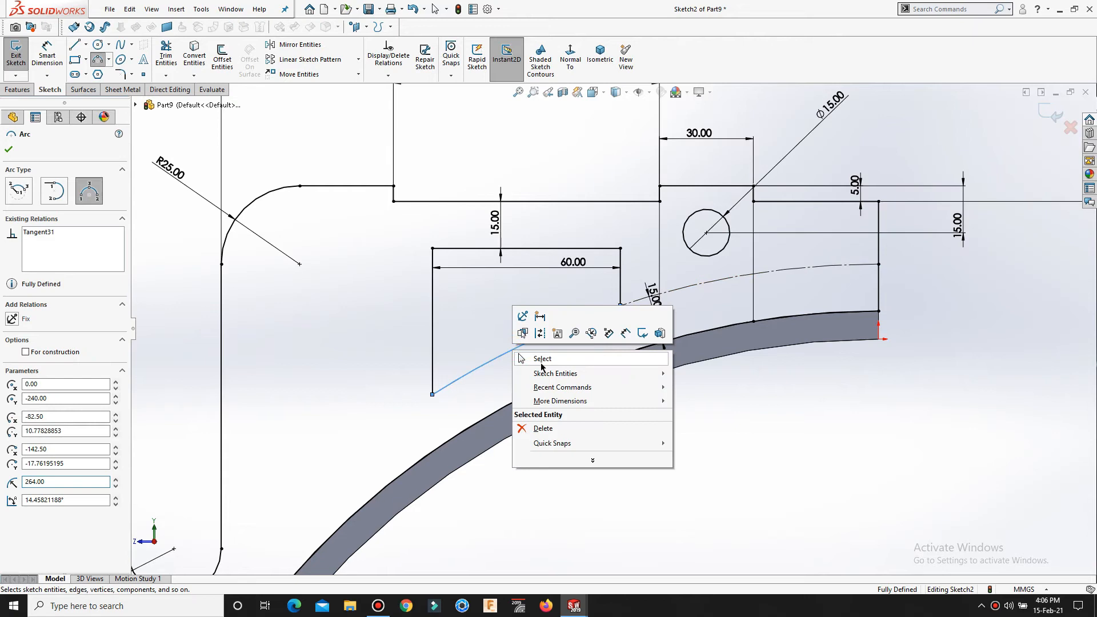
pyautogui.click(541, 361)
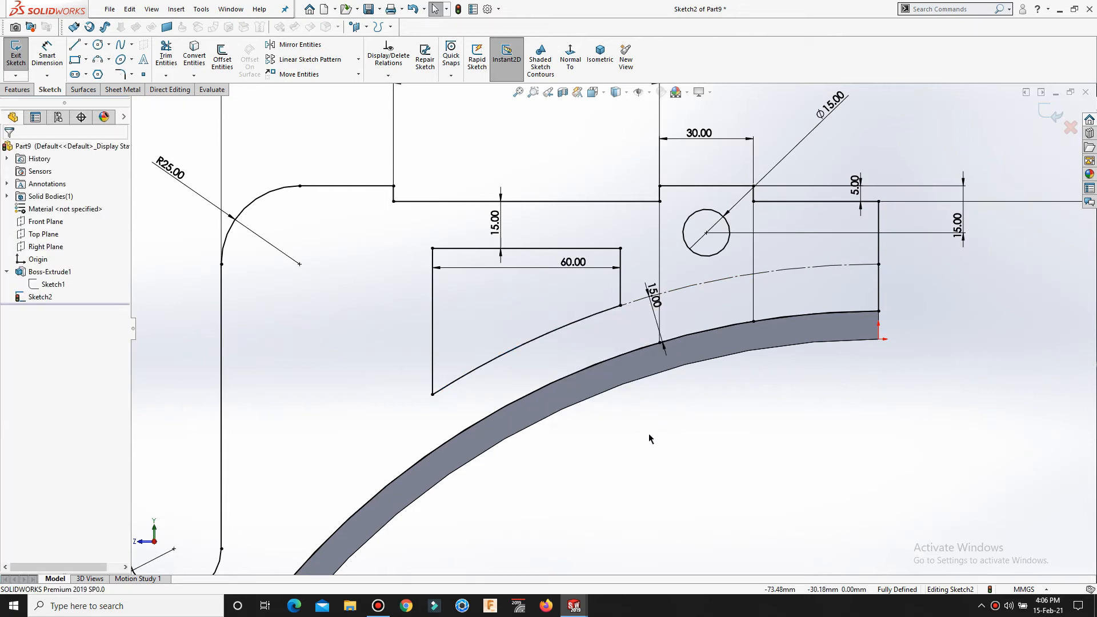
# Step: Check the bracket's side view in the reference drawing, return to the part, and finish the side rib sketch
pyautogui.scroll(5, 649, 433)
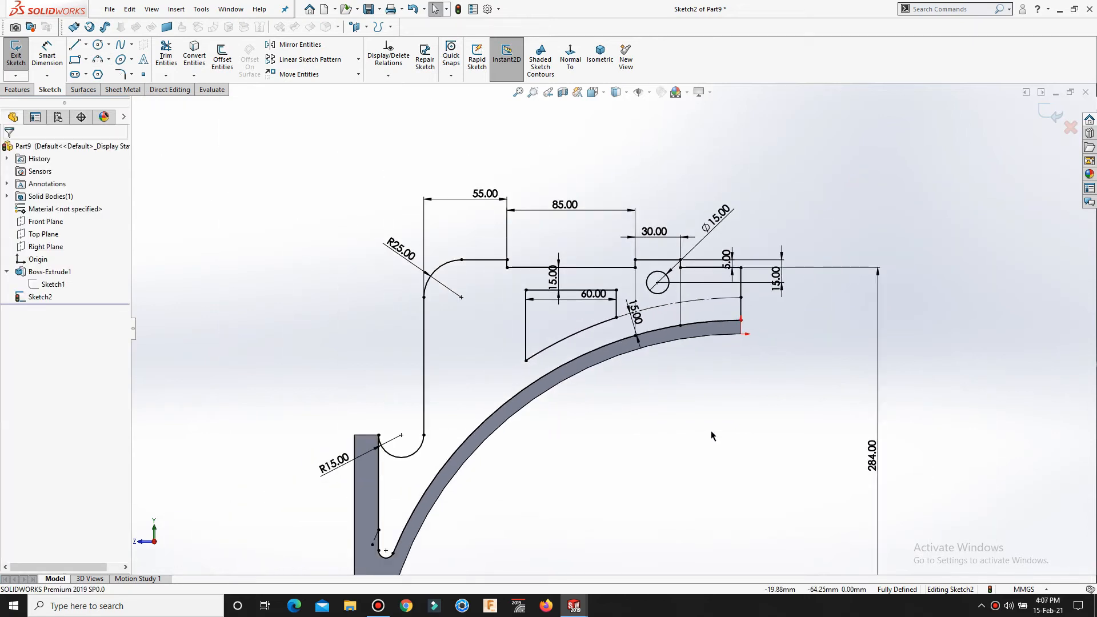
pyautogui.click(1056, 92)
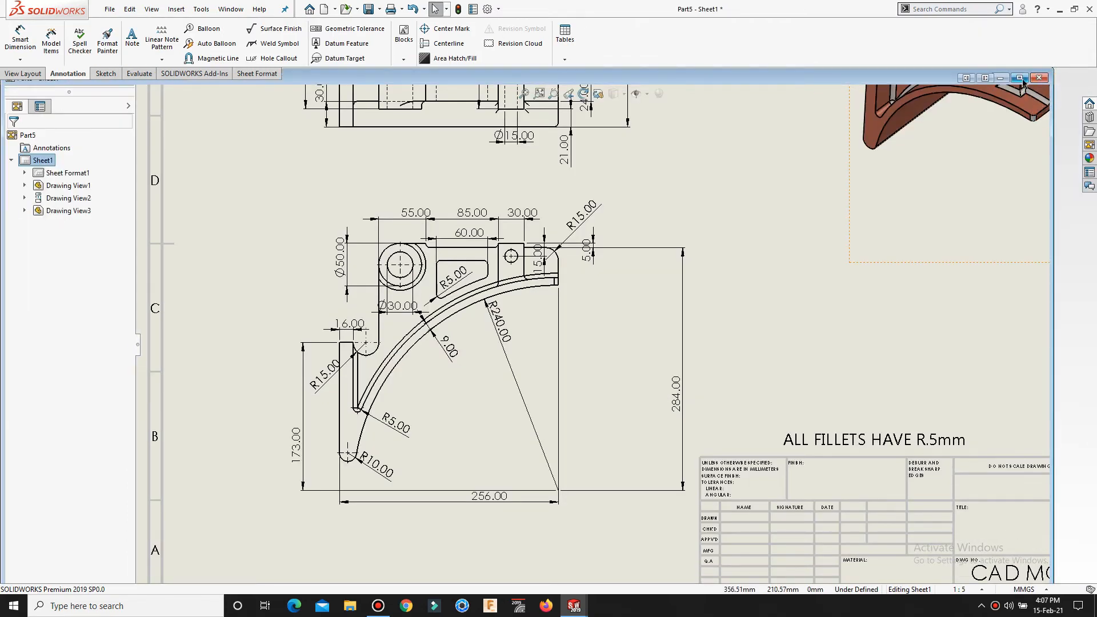
pyautogui.click(1019, 78)
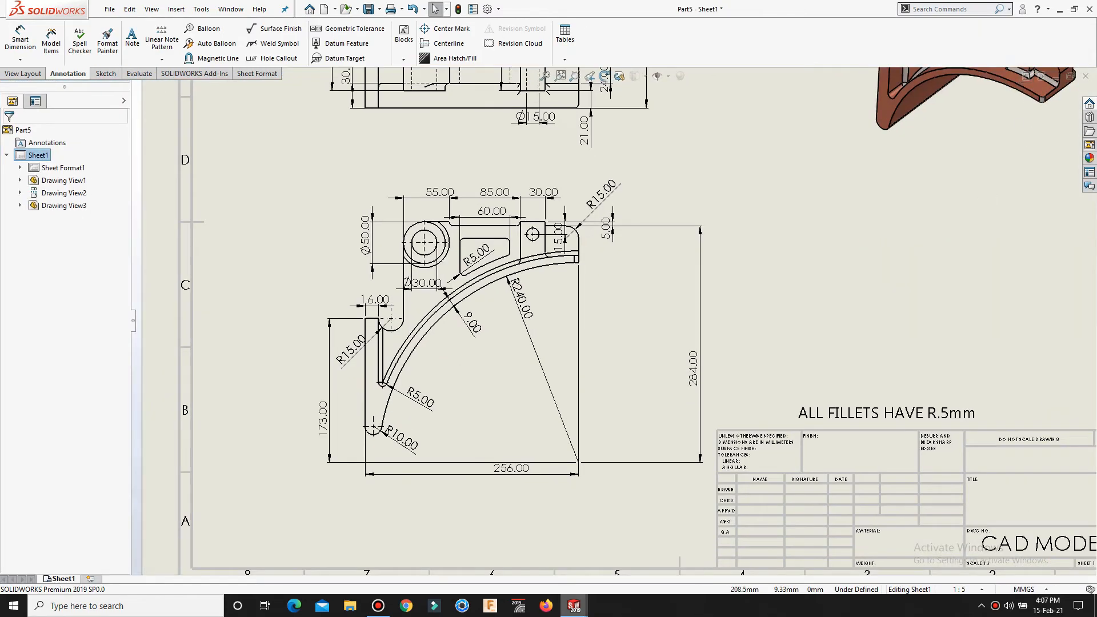
pyautogui.moveTo(574, 606)
pyautogui.click(634, 559)
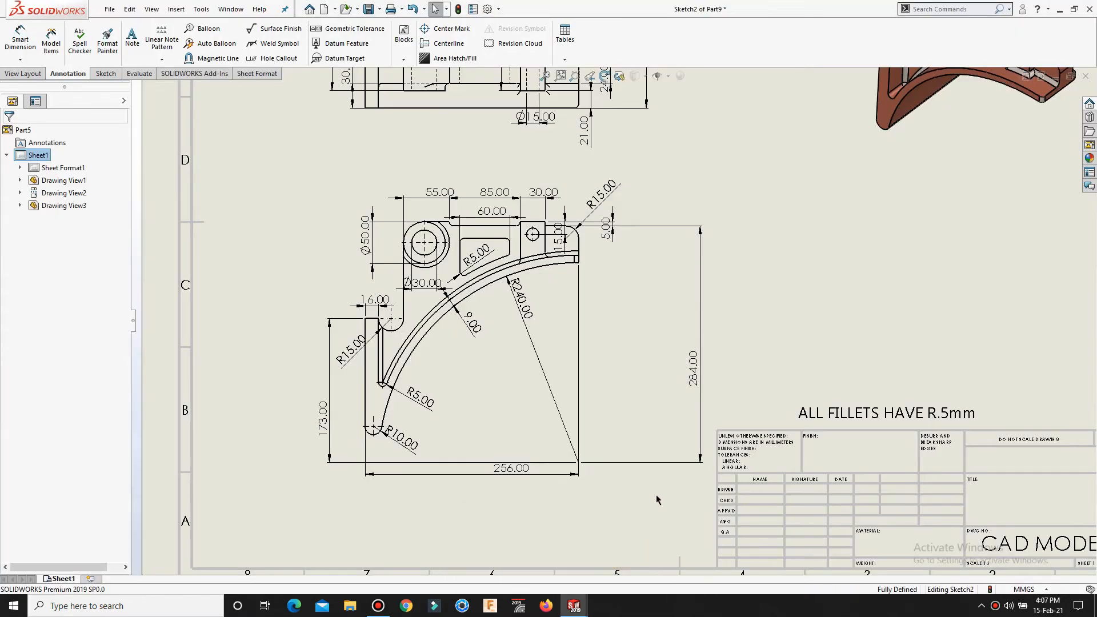
pyautogui.scroll(3, 738, 409)
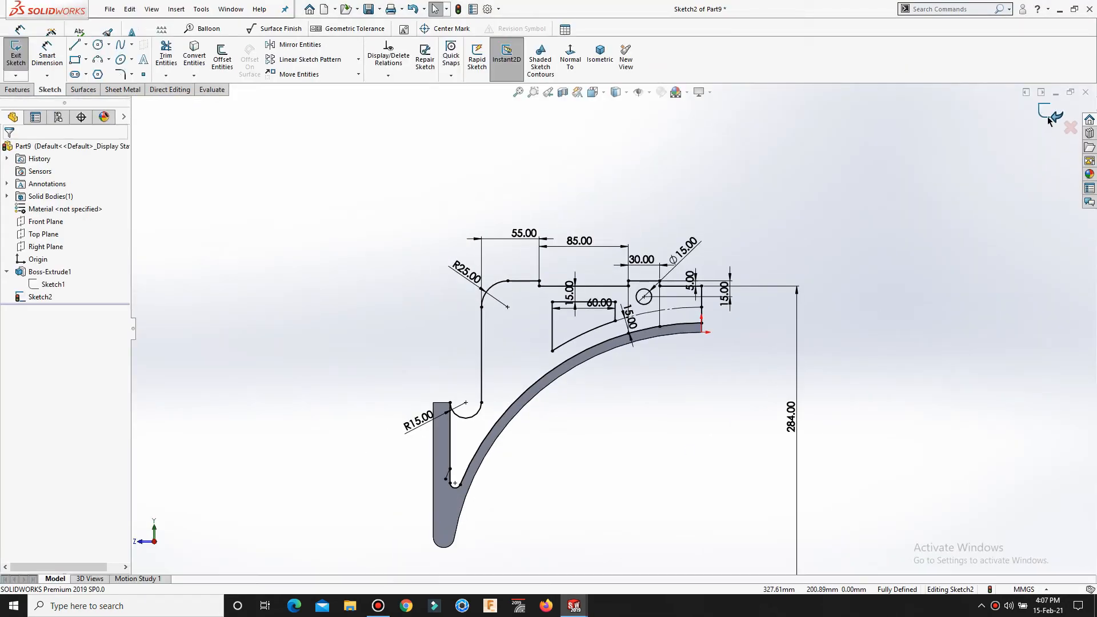
pyautogui.click(1048, 118)
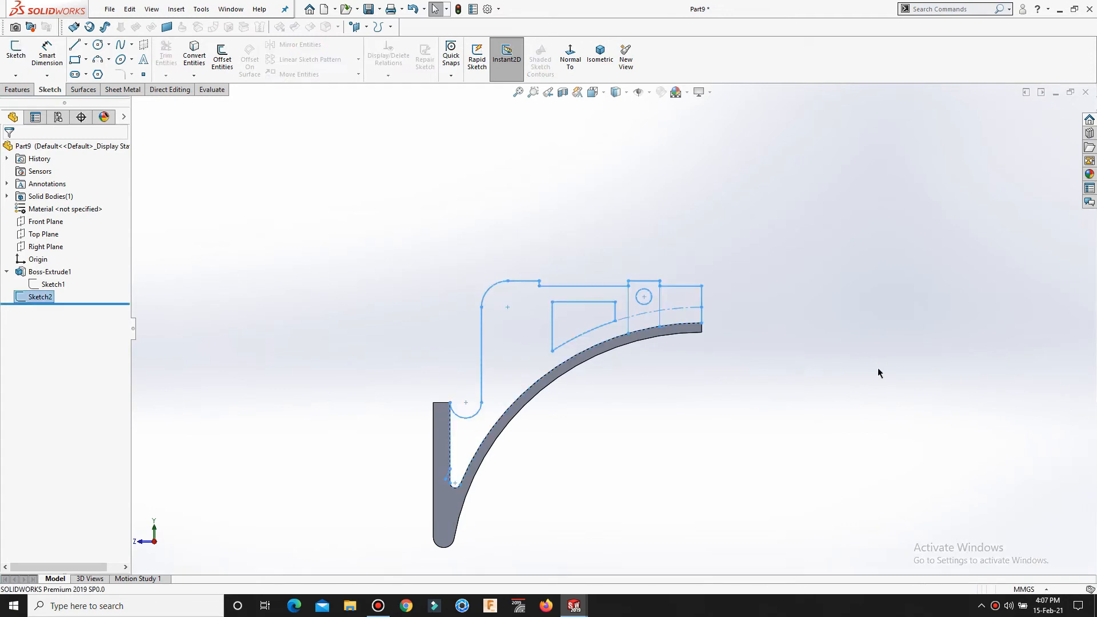
# Step: Start a boss extrusion of the 30 mm section region around the 15 mm hole, with a 49 mm blind depth towards the body
pyautogui.click(830, 390)
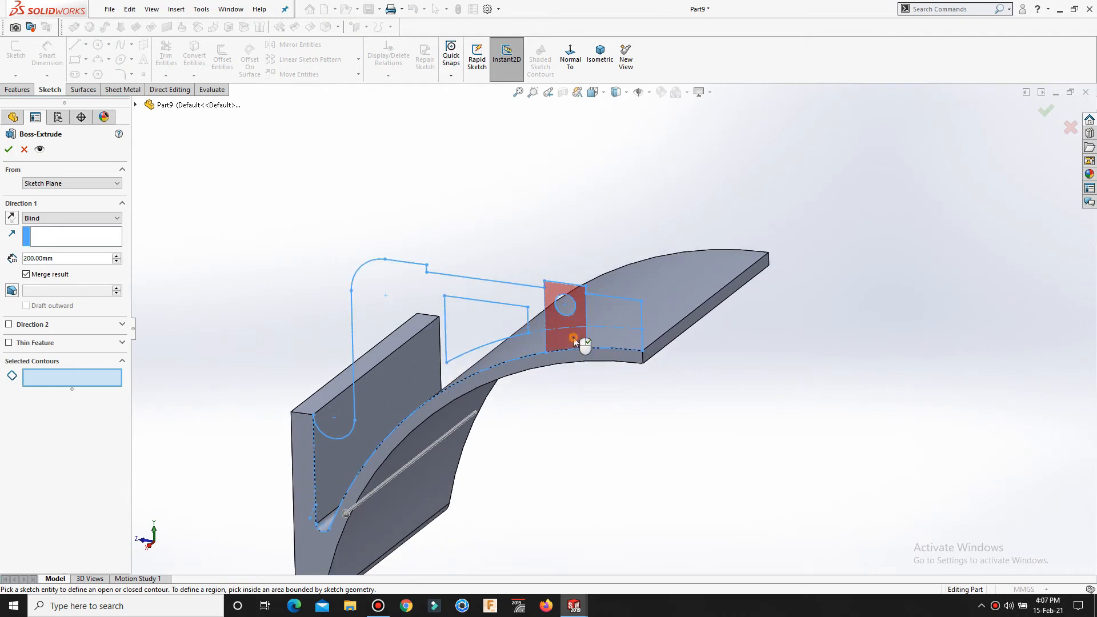
pyautogui.click(574, 337)
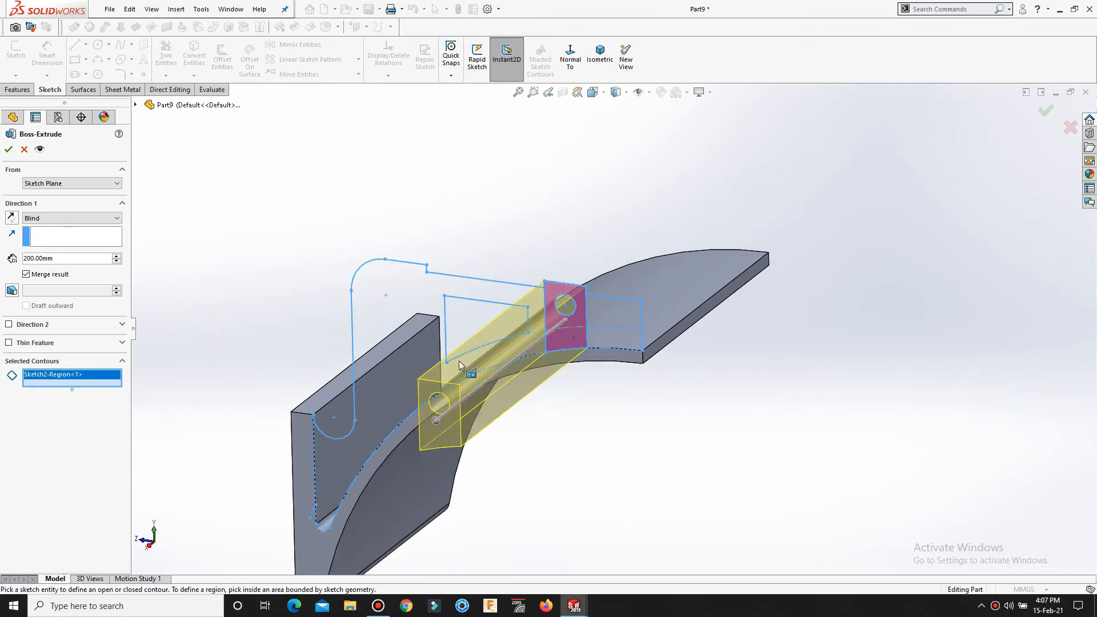
pyautogui.doubleClick(28, 259)
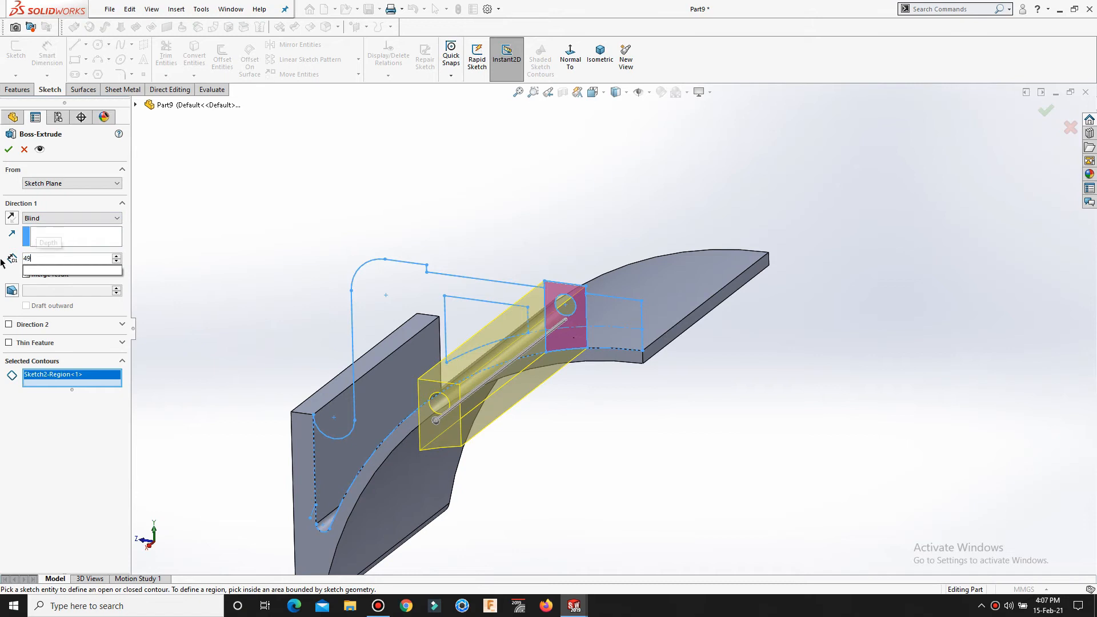
pyautogui.write('49')
pyautogui.press('Return')
pyautogui.click(11, 221)
# Step: Offset the extrusion's start 21 mm inward from the sketch plane and create the holed block on the curved arm
pyautogui.moveTo(475, 300); pyautogui.dragTo(411, 326, button='middle')
pyautogui.click(91, 184)
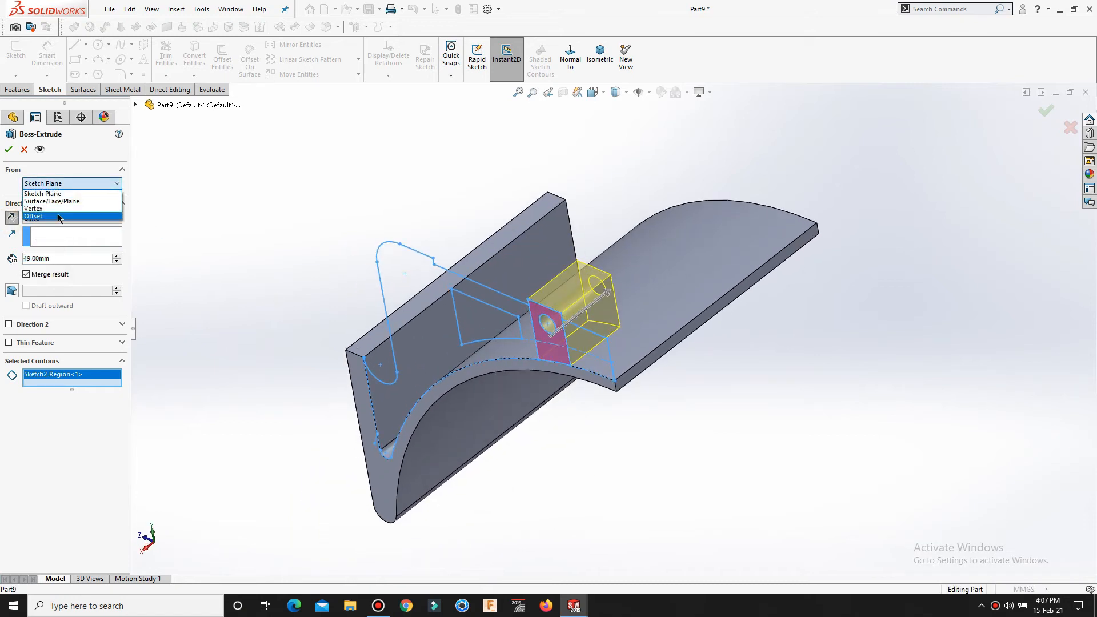
pyautogui.click(58, 217)
pyautogui.write('21')
pyautogui.press('Return')
pyautogui.click(10, 184)
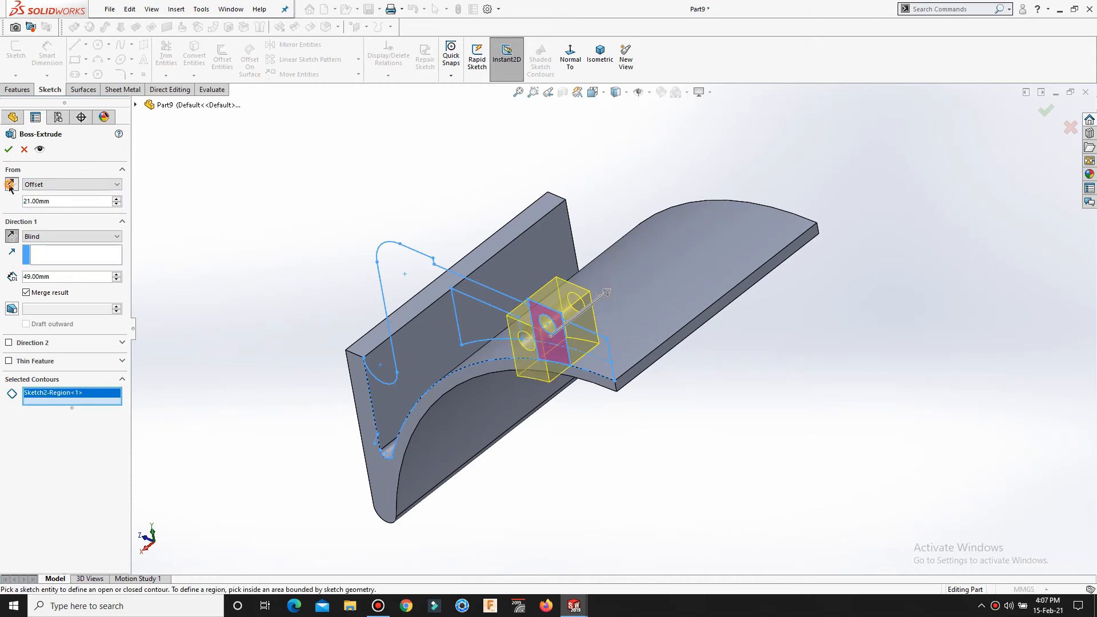
pyautogui.click(8, 149)
# Step: Show the base body extrusion's sketch in the model
pyautogui.moveTo(617, 388); pyautogui.dragTo(620, 344, button='middle')
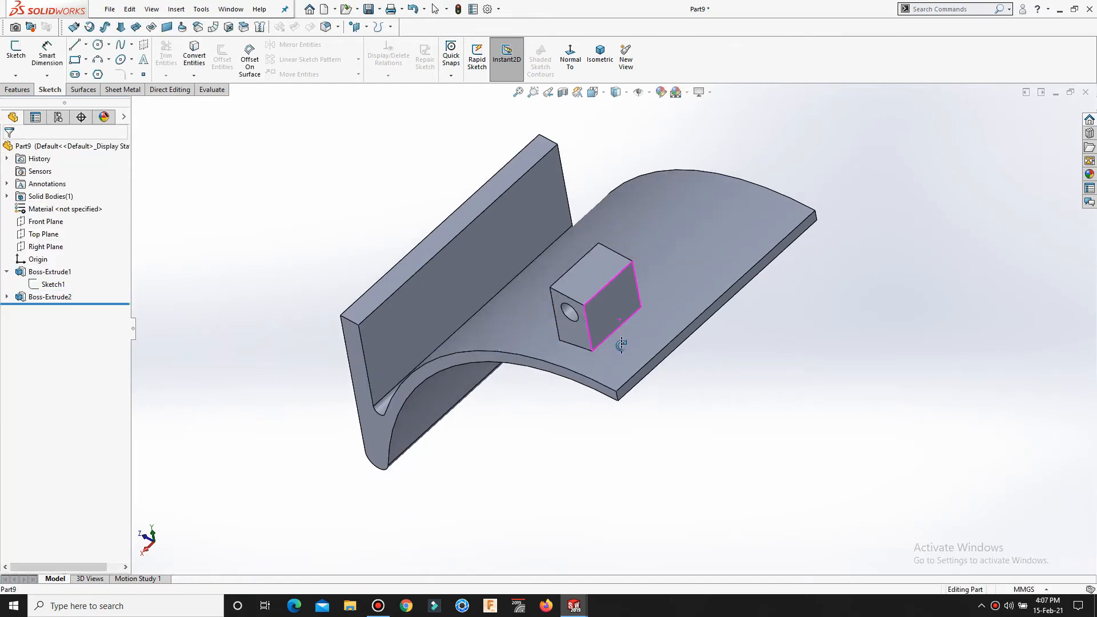
pyautogui.click(49, 285)
pyautogui.click(58, 268)
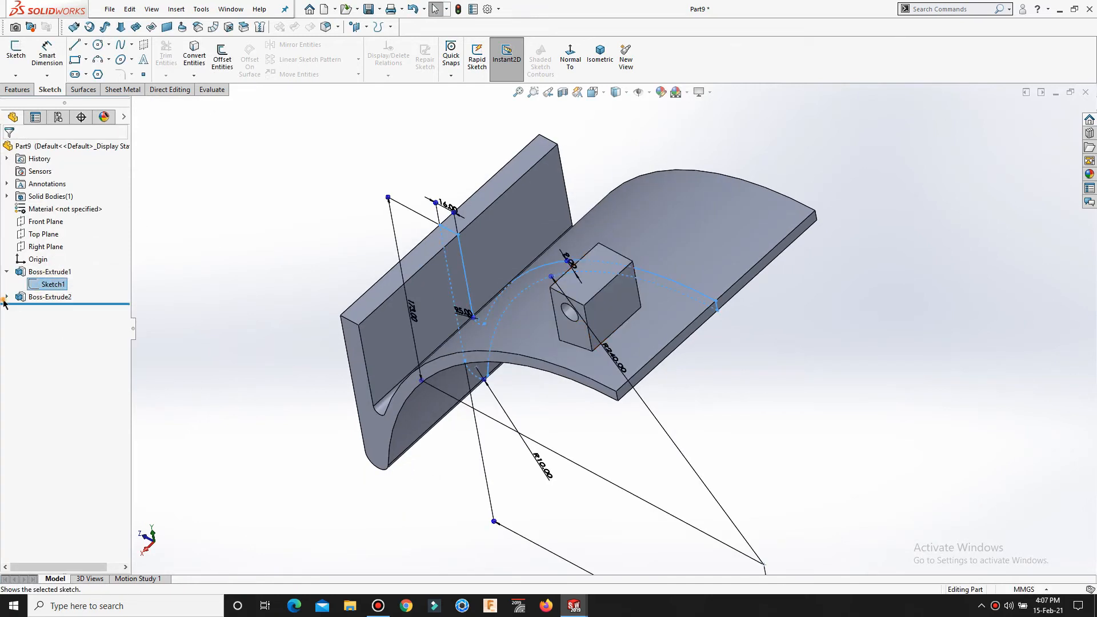
# Step: Show the side rib sketch, used by the holed block's extrusion, in the model
pyautogui.click(7, 296)
pyautogui.click(52, 310)
pyautogui.click(61, 293)
pyautogui.click(290, 417)
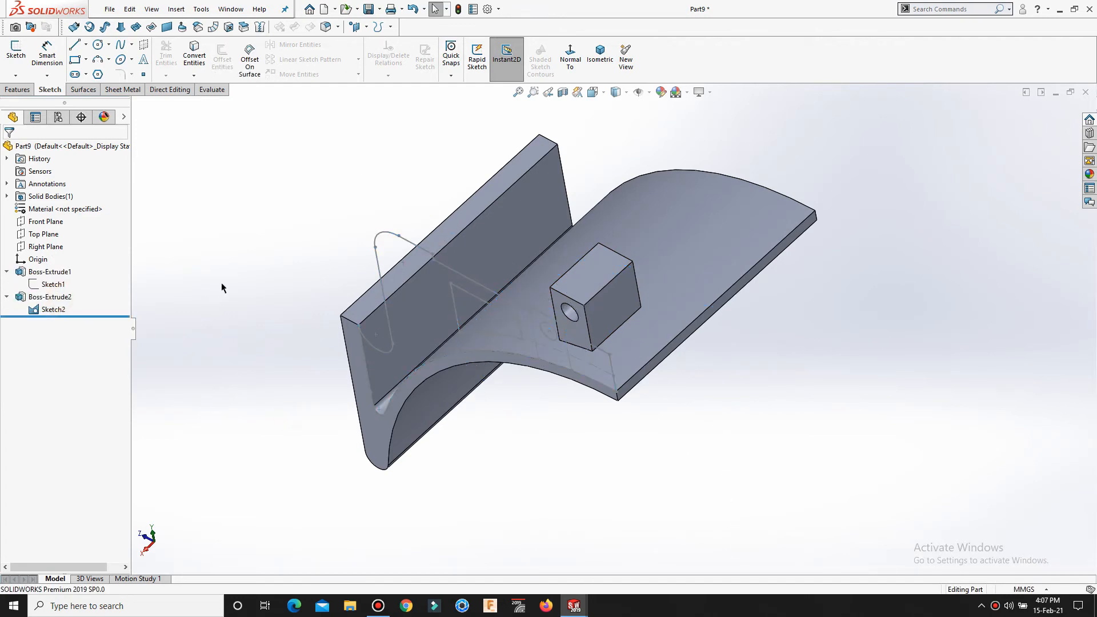
# Step: Start a boss extrusion from the side rib sketch and replace its contour with the large windowed rib region and the small end region
pyautogui.press('s')
pyautogui.click(253, 299)
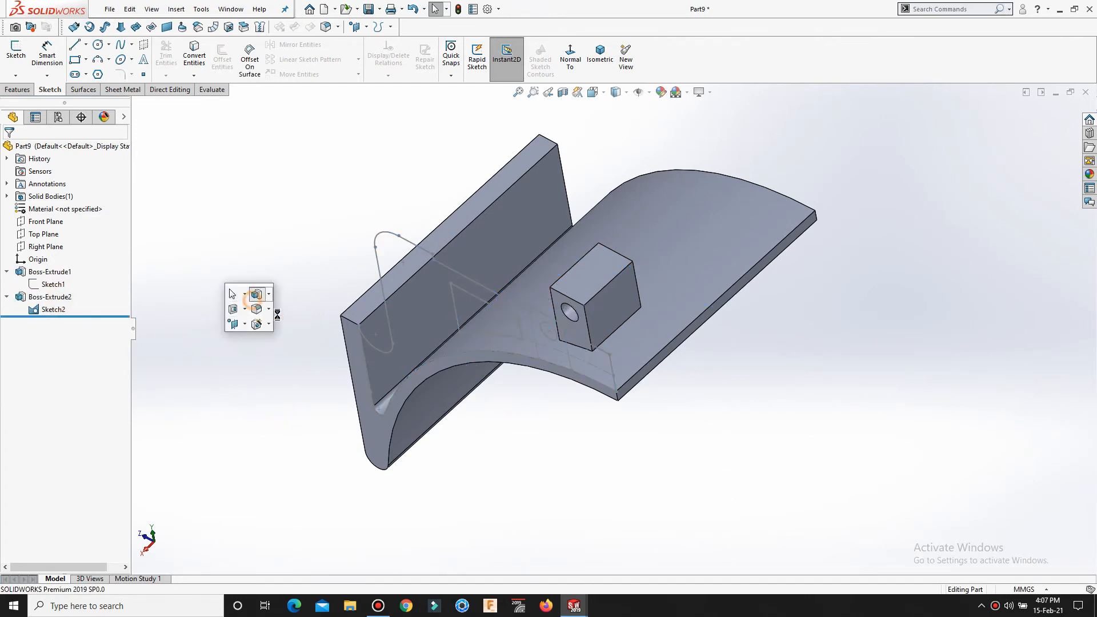
pyautogui.click(445, 267)
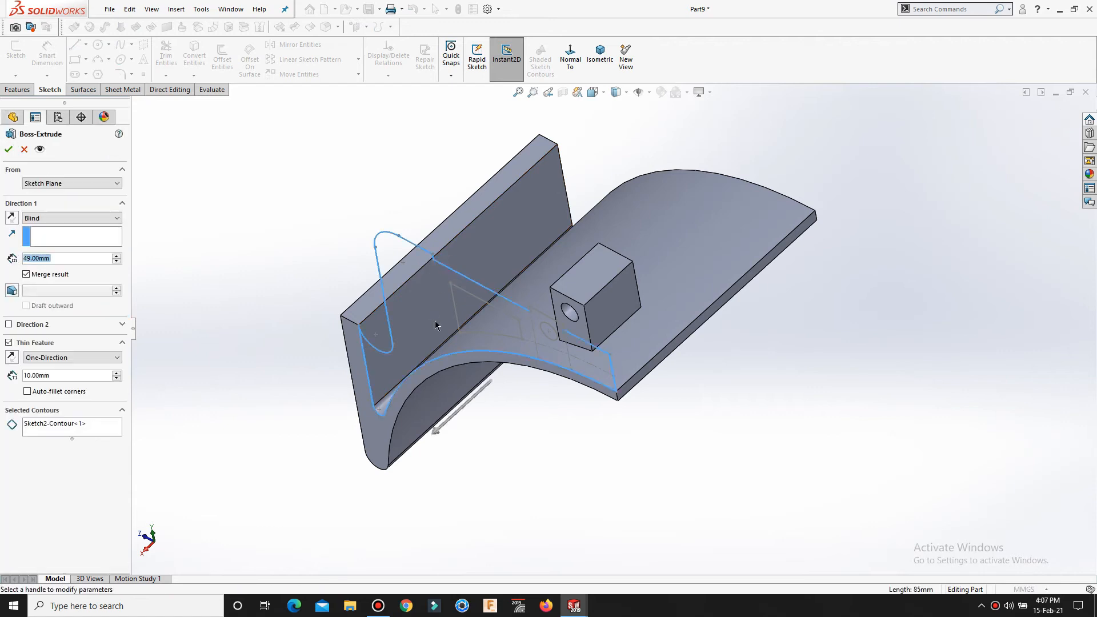
pyautogui.rightClick(66, 426)
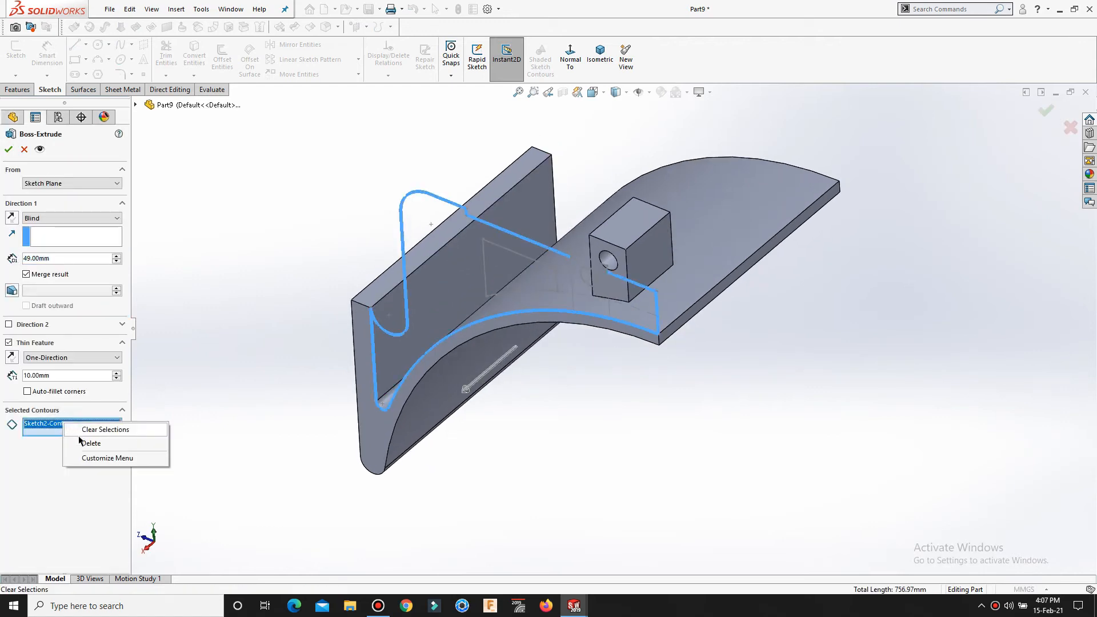
pyautogui.click(78, 435)
pyautogui.click(465, 259)
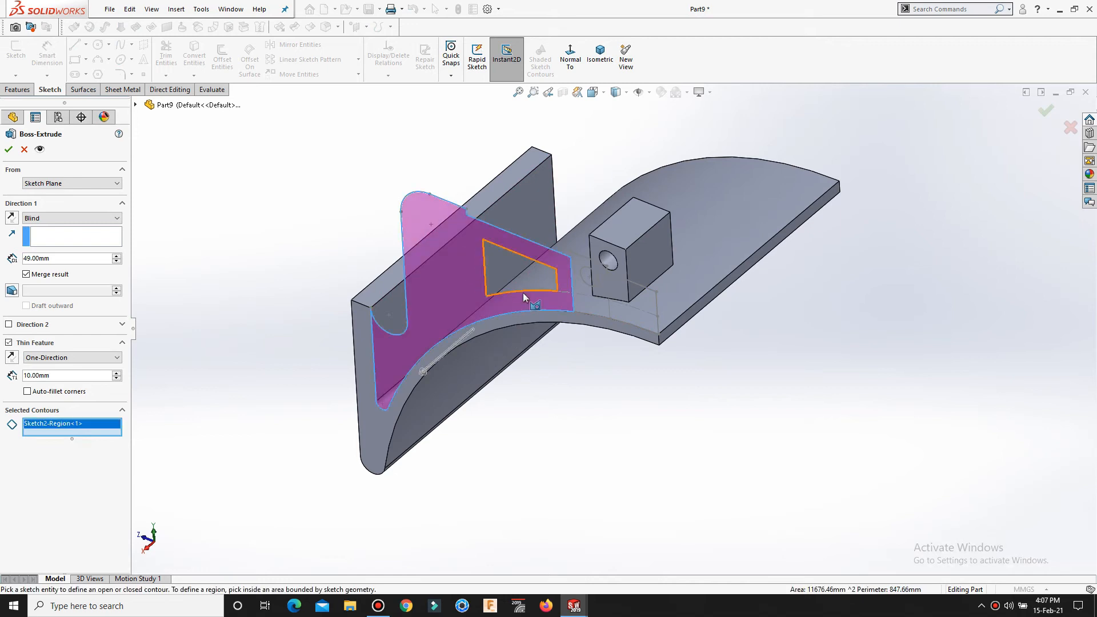
pyautogui.click(645, 319)
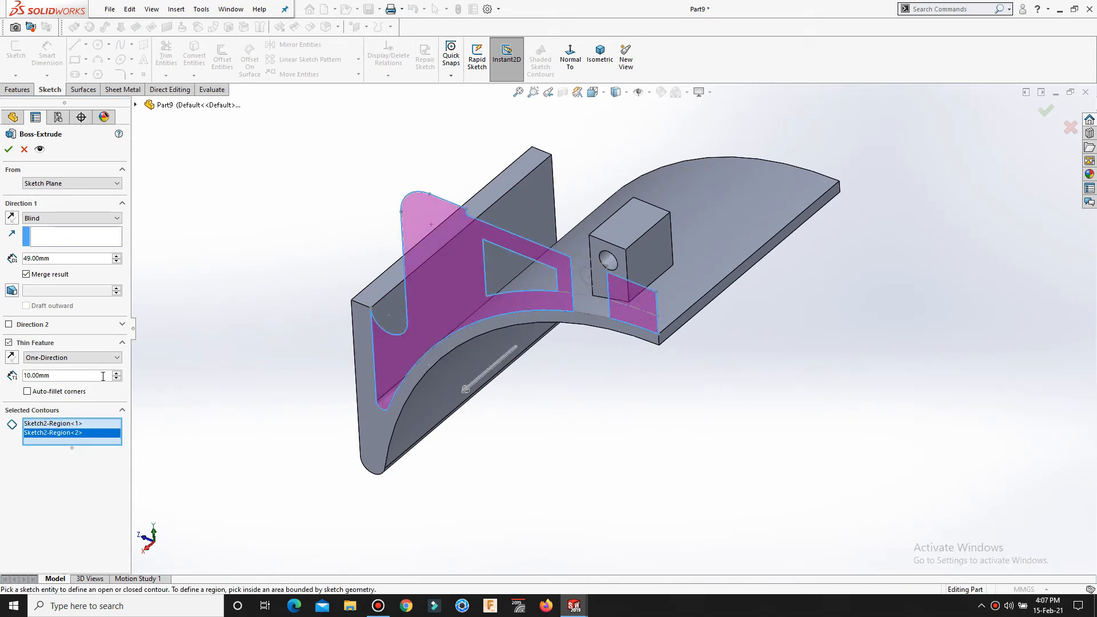
# Step: Turn off the thin feature and set the extrusion's blind depth to 24 mm
pyautogui.click(8, 342)
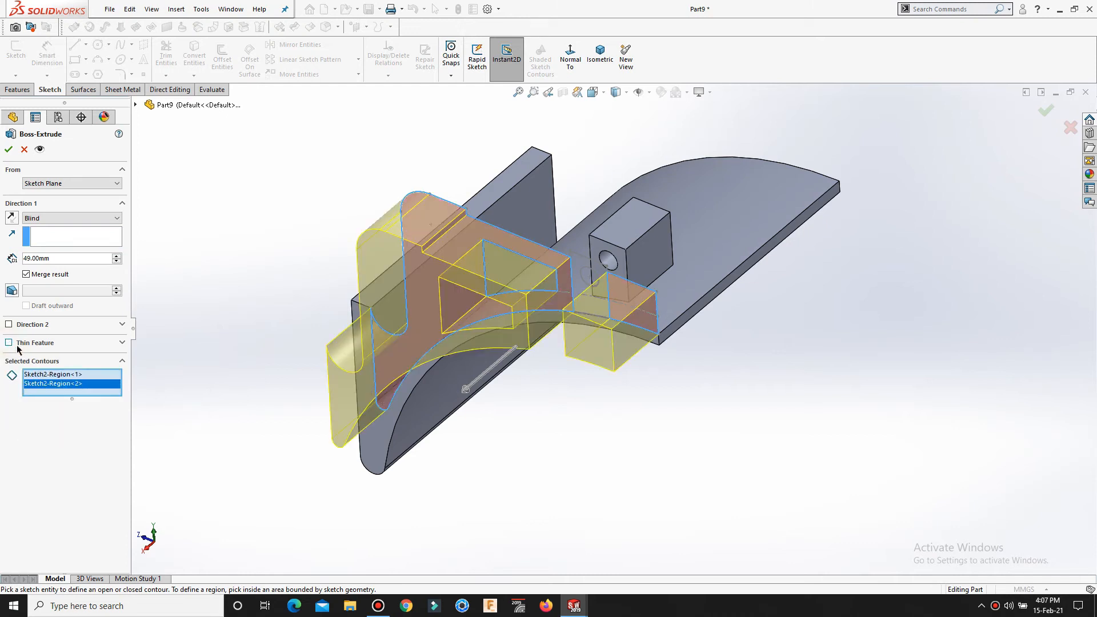
pyautogui.doubleClick(62, 261)
pyautogui.write('24')
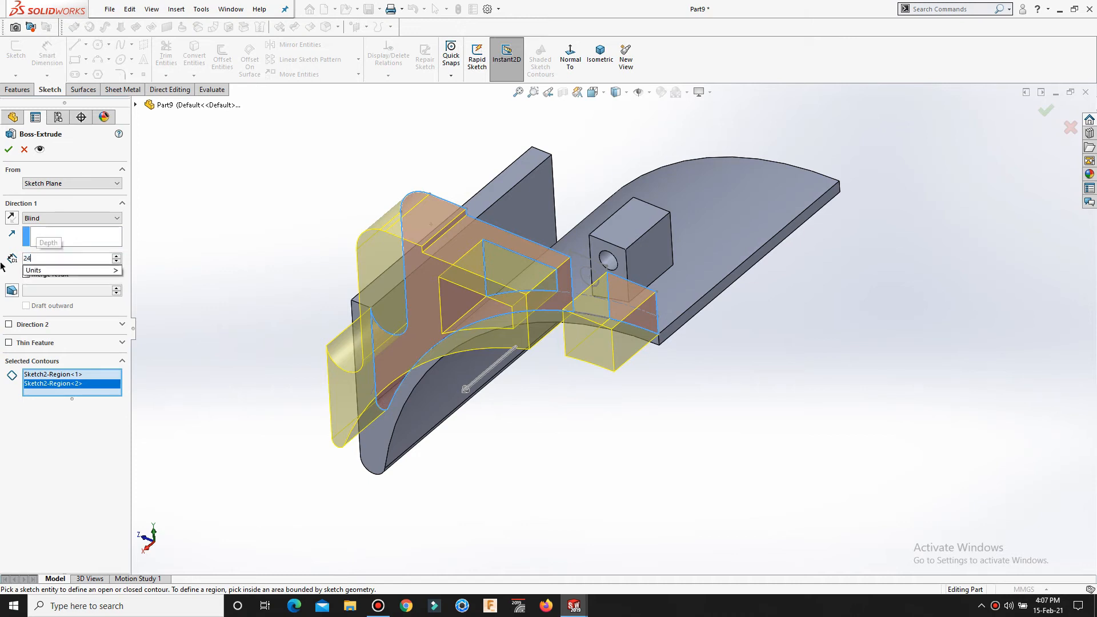
pyautogui.press('Return')
# Step: Offset the extrusion's start 30 mm from the sketch plane, reverse both offset and extrusion towards the body, and create the rib
pyautogui.click(44, 183)
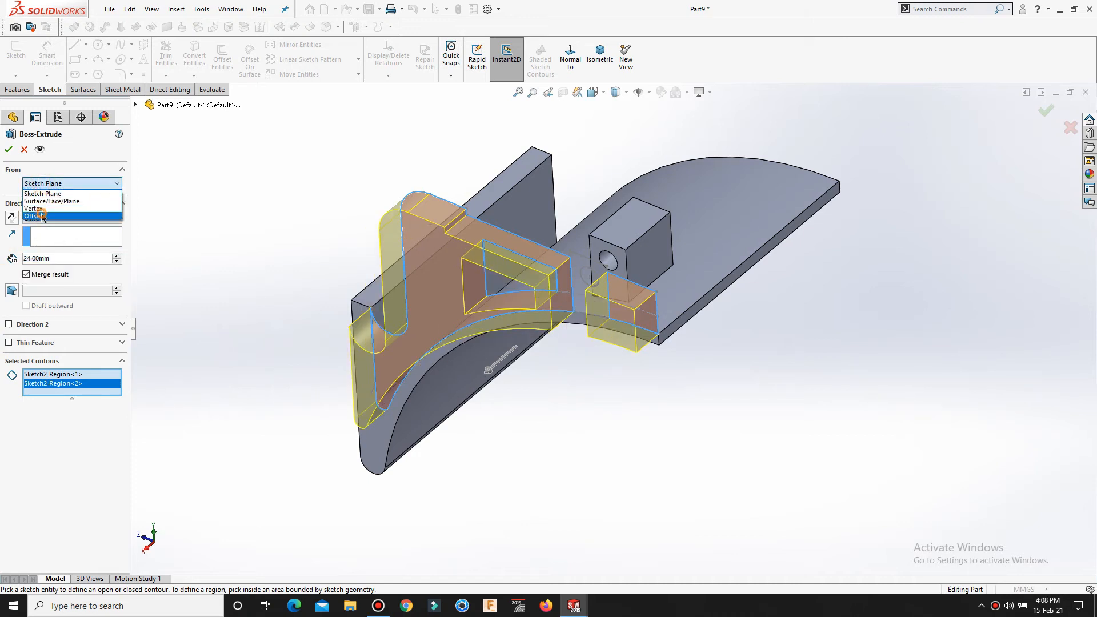
pyautogui.click(43, 216)
pyautogui.write('30')
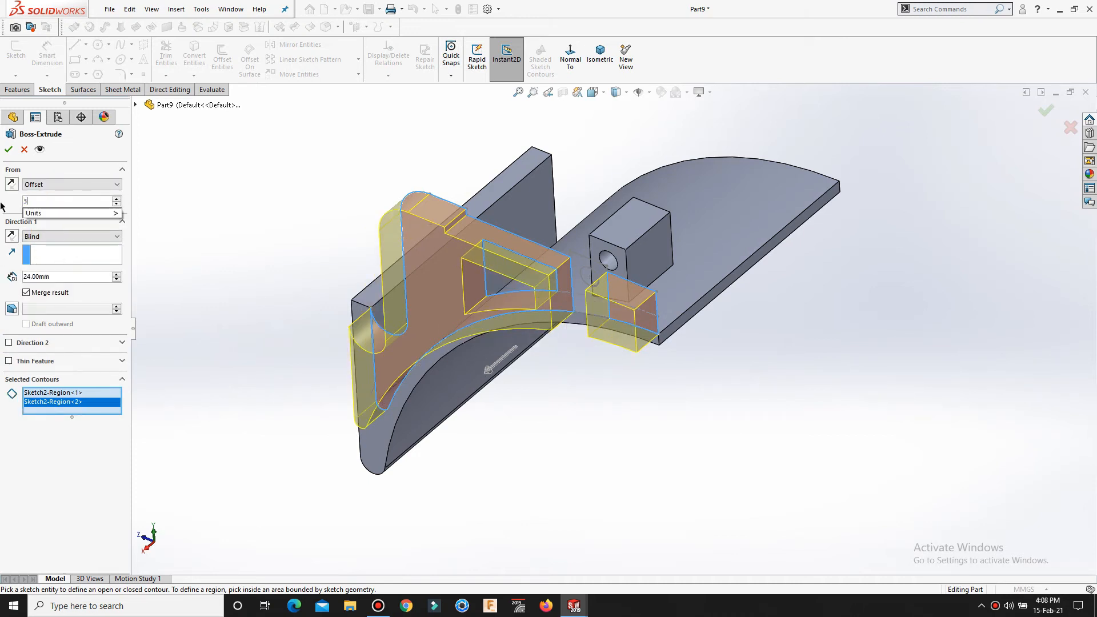
pyautogui.press('Return')
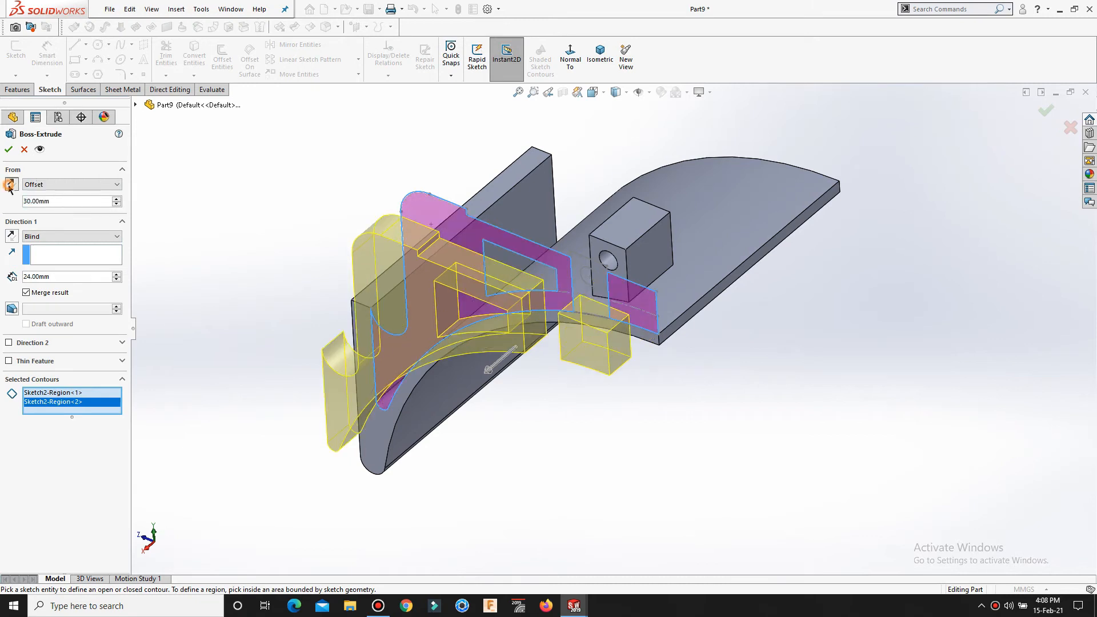
pyautogui.click(11, 183)
pyautogui.click(11, 236)
pyautogui.scroll(-3, 674, 228)
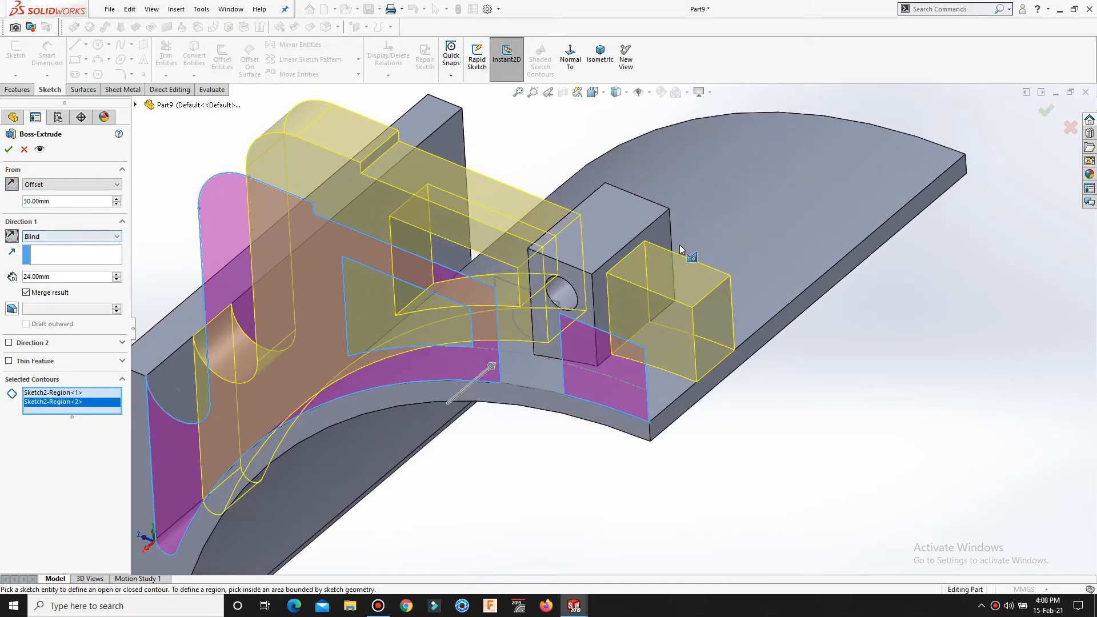
pyautogui.click(8, 151)
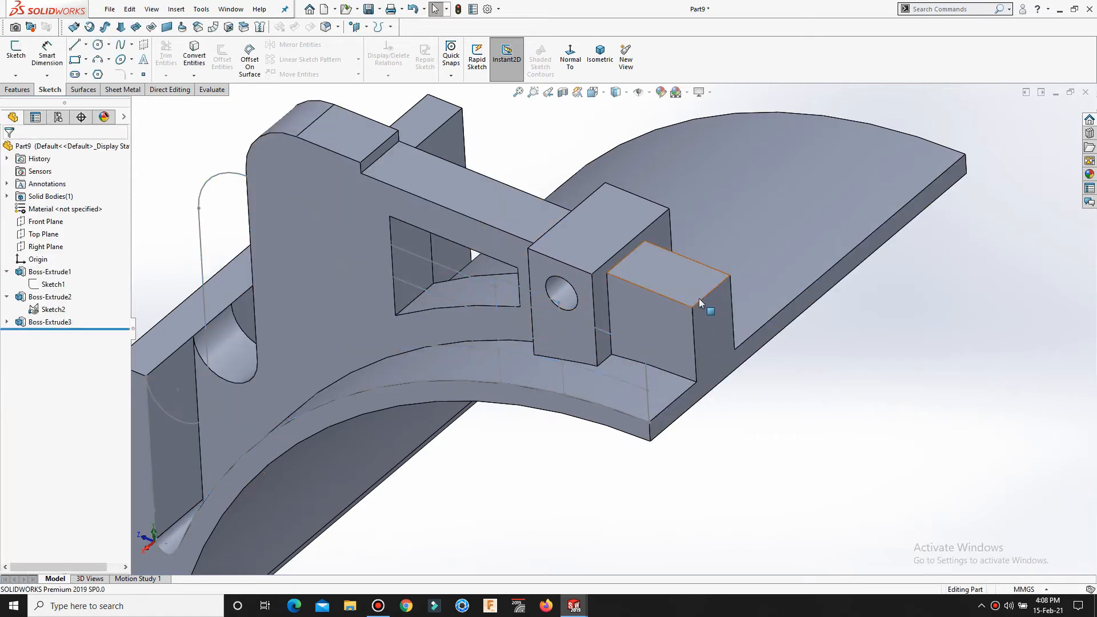
# Step: Edit the side rib sketch to round the small end region's upper outer corner with a 15 mm fillet, and rebuild the part
pyautogui.click(50, 309)
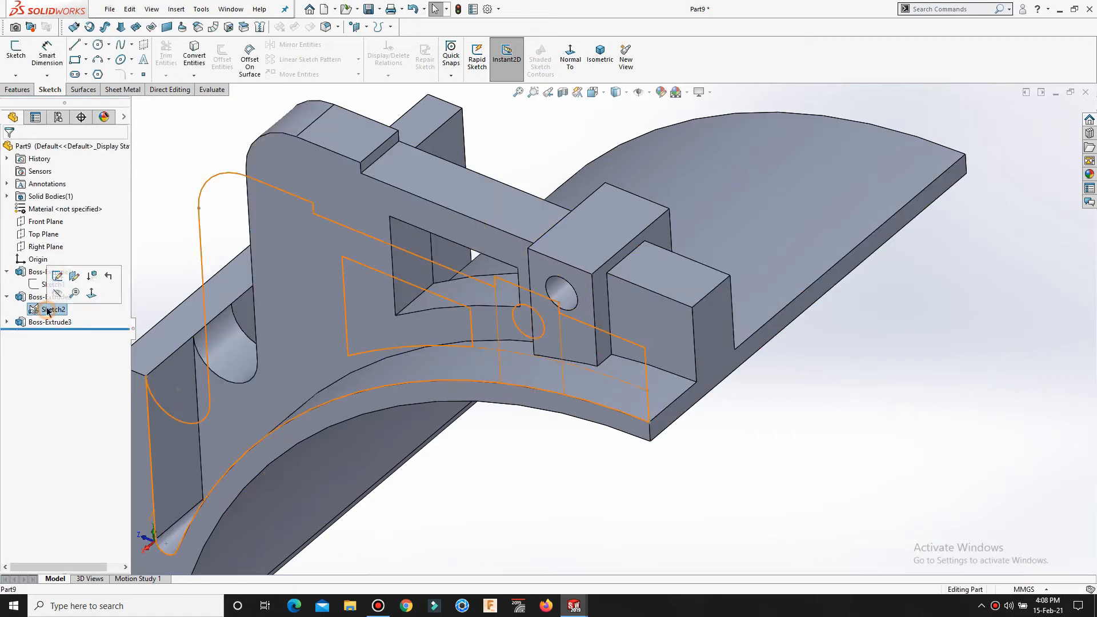
pyautogui.click(57, 277)
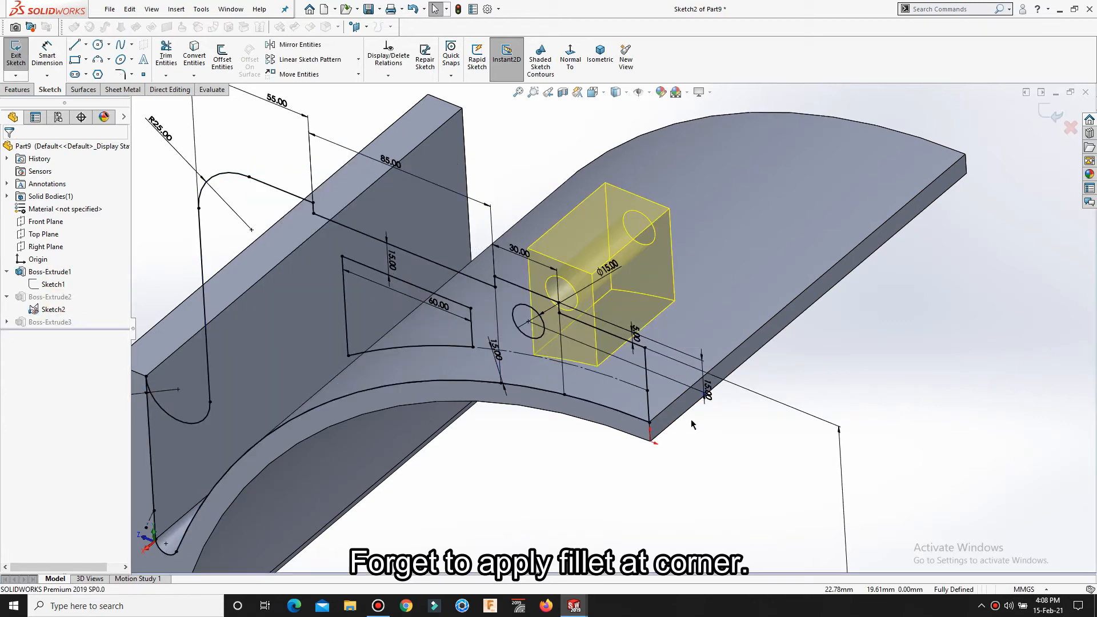
pyautogui.press('s')
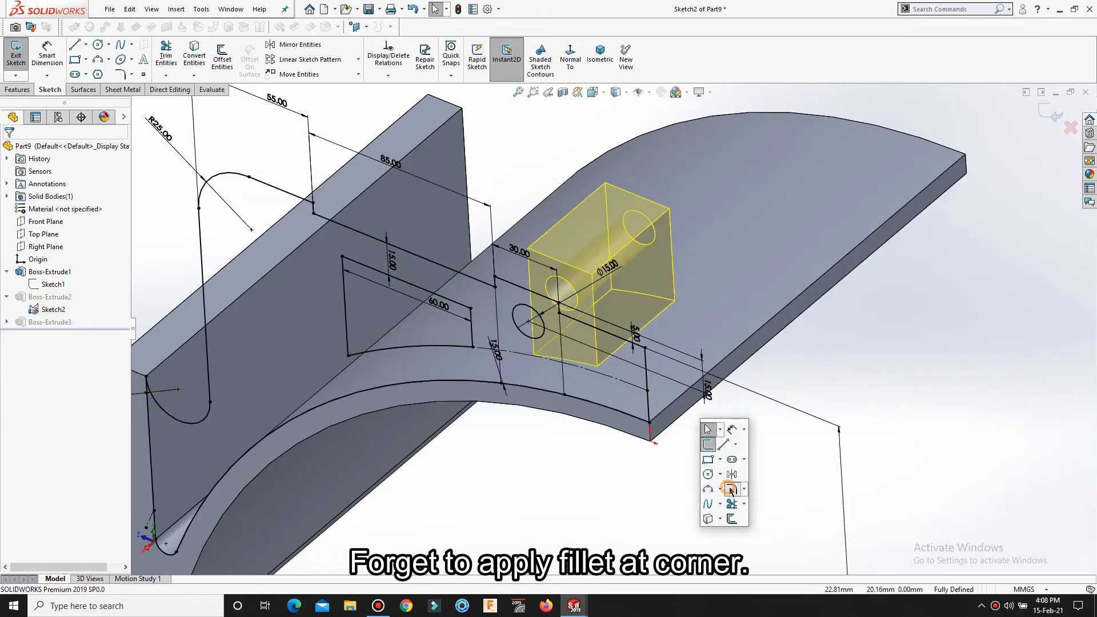
pyautogui.click(730, 491)
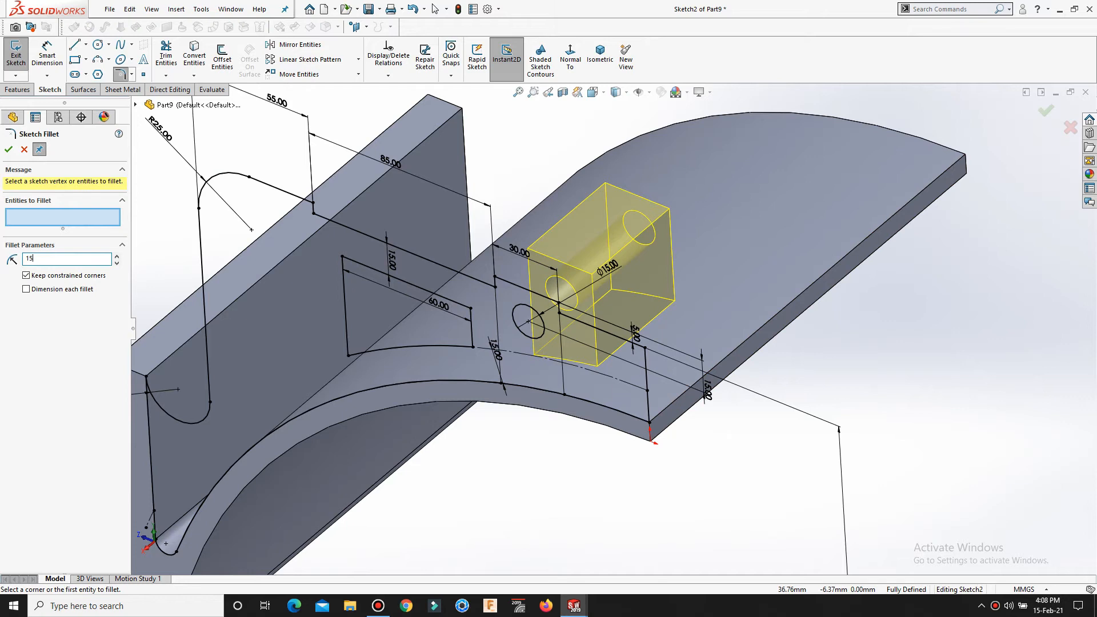
pyautogui.click(646, 349)
pyautogui.press('Return')
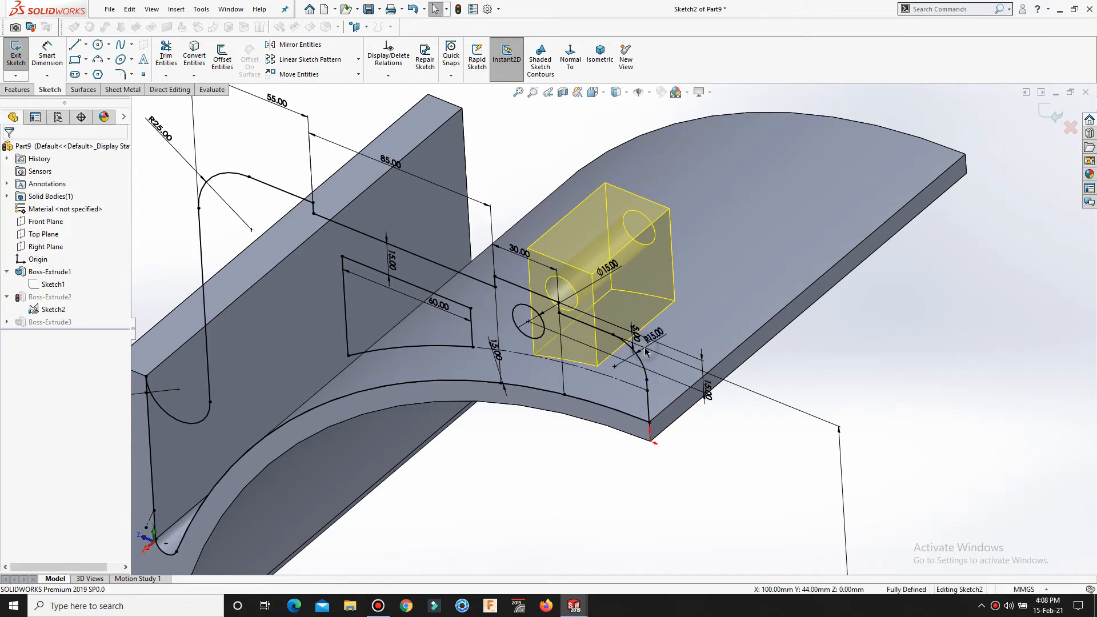
pyautogui.click(752, 496)
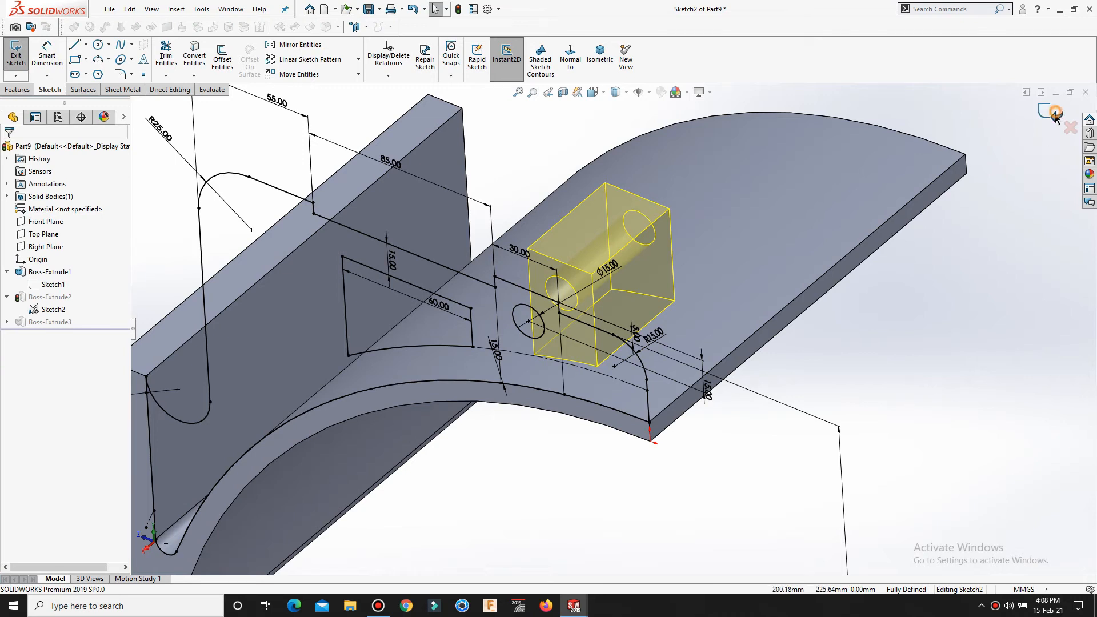
pyautogui.click(903, 335)
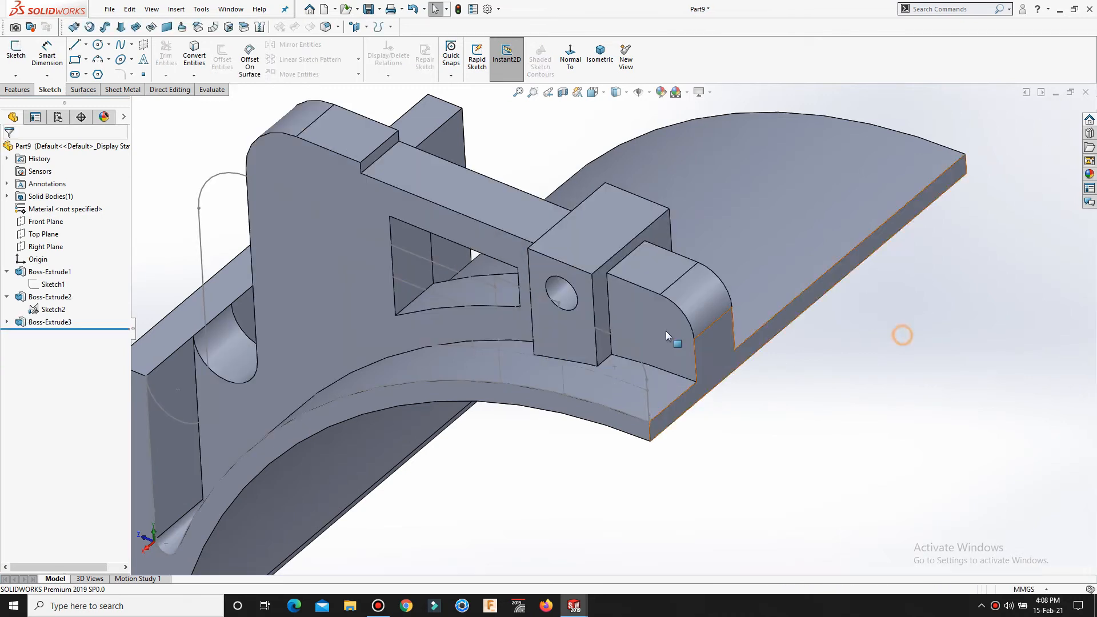
# Step: Hide the side rib sketch in the model
pyautogui.click(50, 309)
pyautogui.click(52, 292)
pyautogui.press('f')
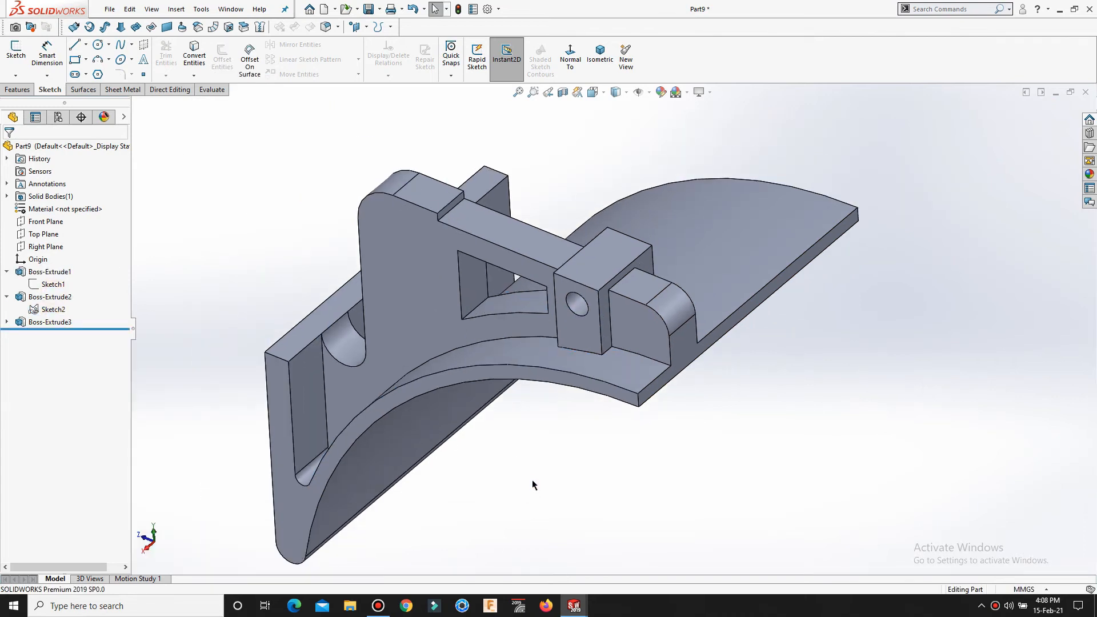
# Step: Mirror the rib and the holed block extrusions about the Right Plane, leaving Geometry Pattern off
pyautogui.scroll(-3, 595, 358)
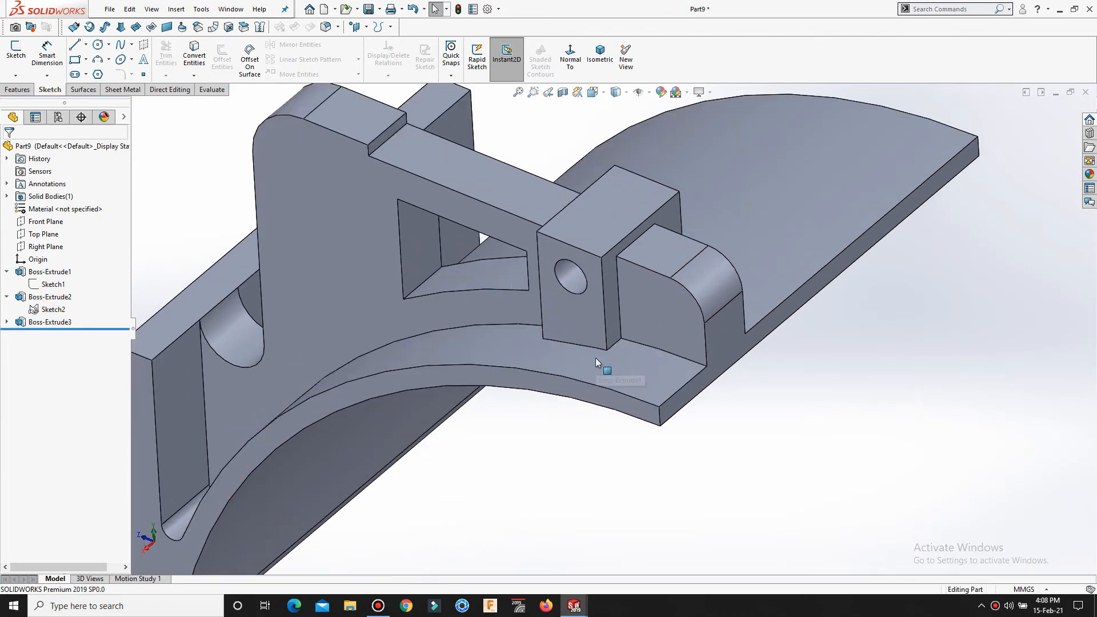
pyautogui.scroll(1, 578, 426)
pyautogui.click(487, 475)
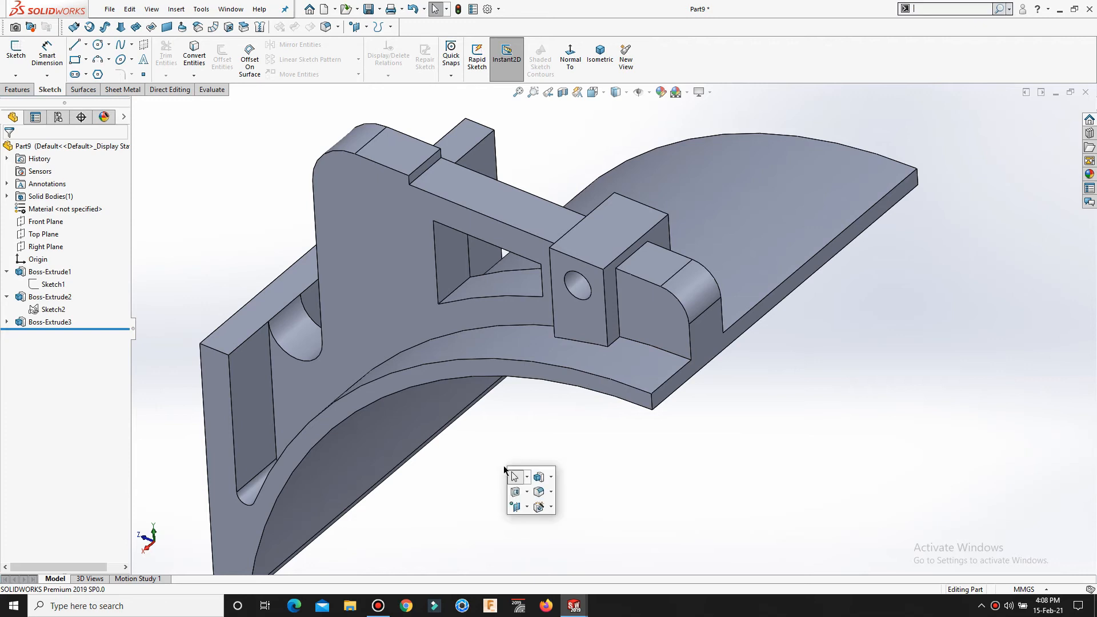
pyautogui.moveTo(484, 474); pyautogui.dragTo(709, 337, button='middle')
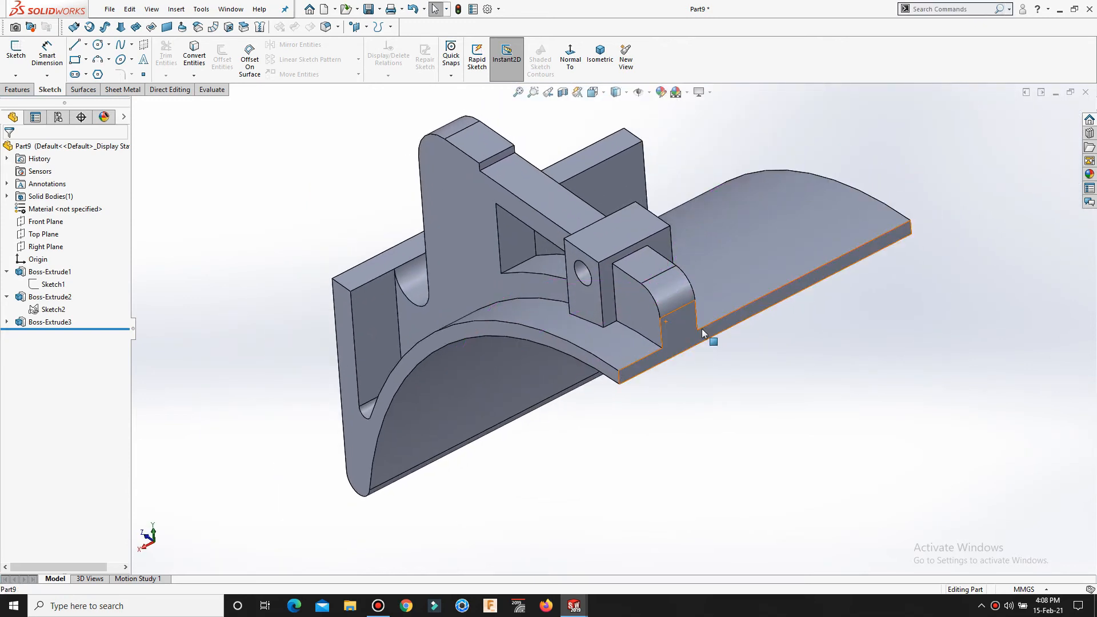
pyautogui.click(46, 247)
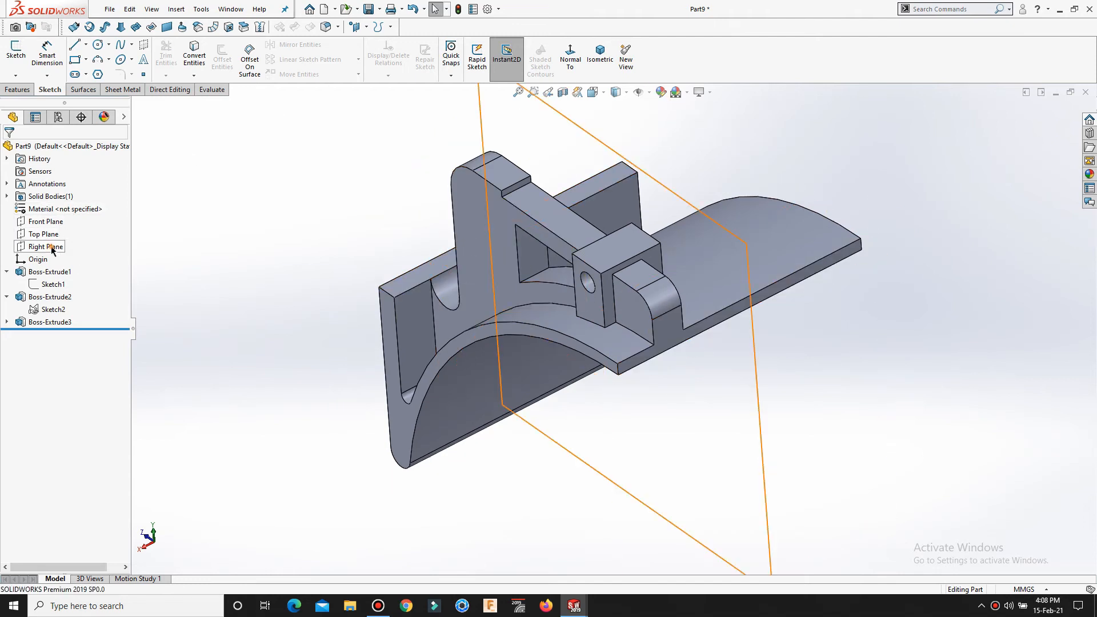
pyautogui.click(17, 90)
pyautogui.click(409, 74)
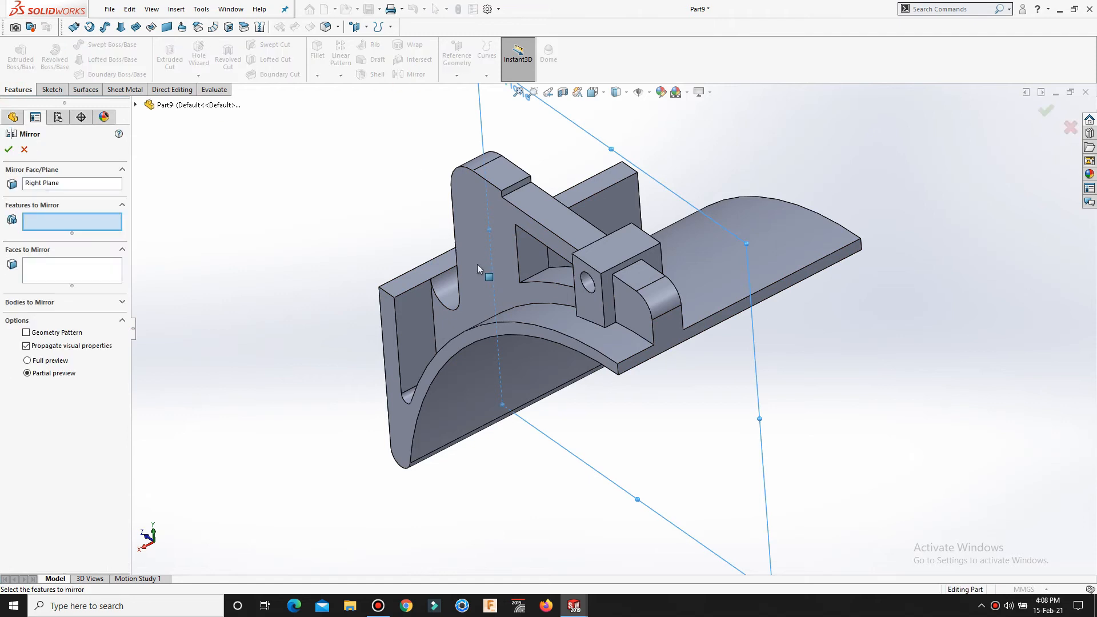
pyautogui.click(477, 265)
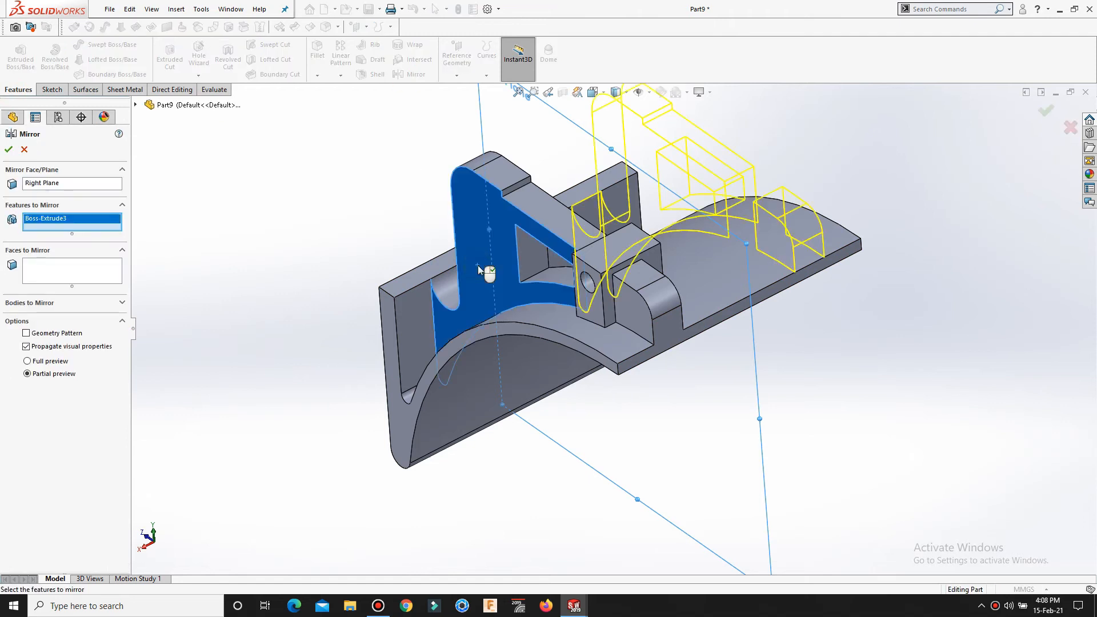
pyautogui.click(602, 311)
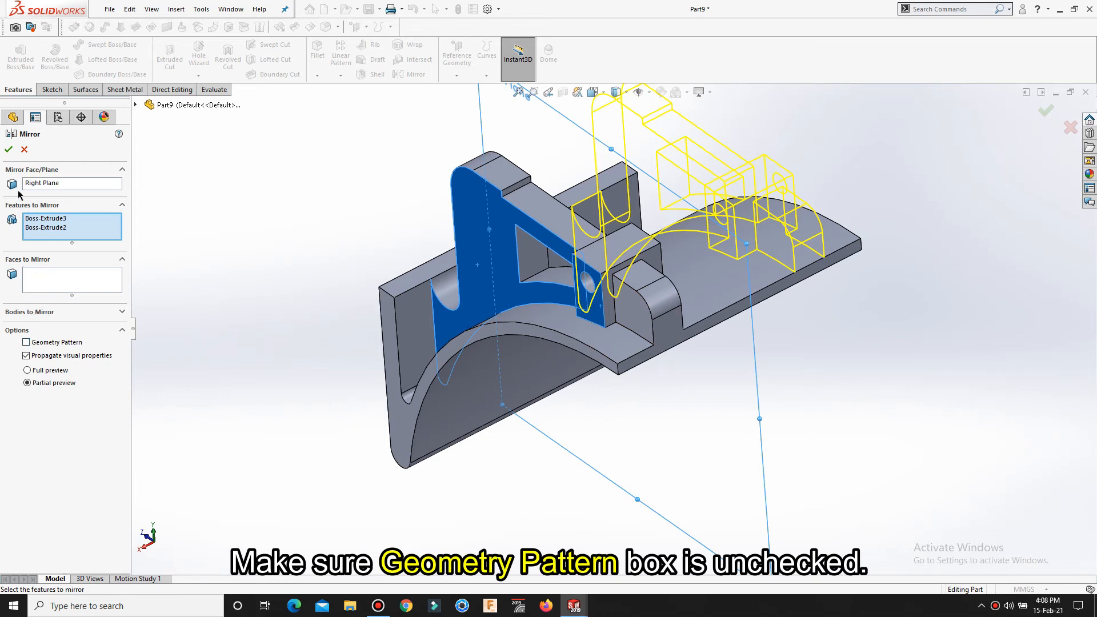
pyautogui.click(8, 149)
# Step: Start a sketch on the Right Plane and draw a circle of 25 mm radius concentric with the rib's rounded upper corner
pyautogui.moveTo(746, 241); pyautogui.dragTo(737, 217, button='middle')
pyautogui.click(42, 245)
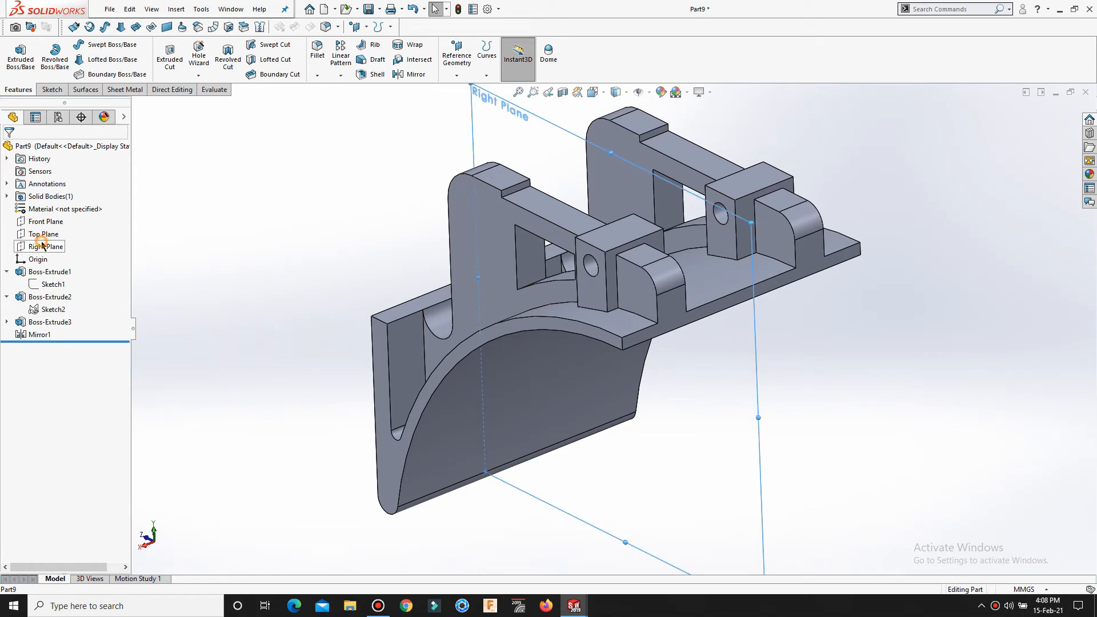
pyautogui.click(51, 227)
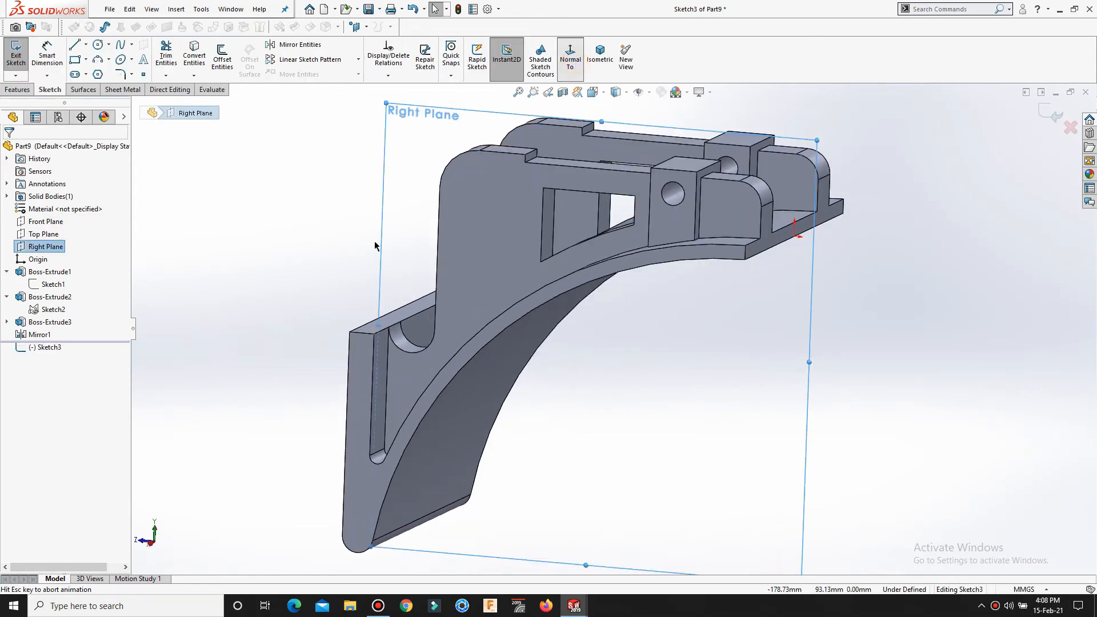
pyautogui.press('s')
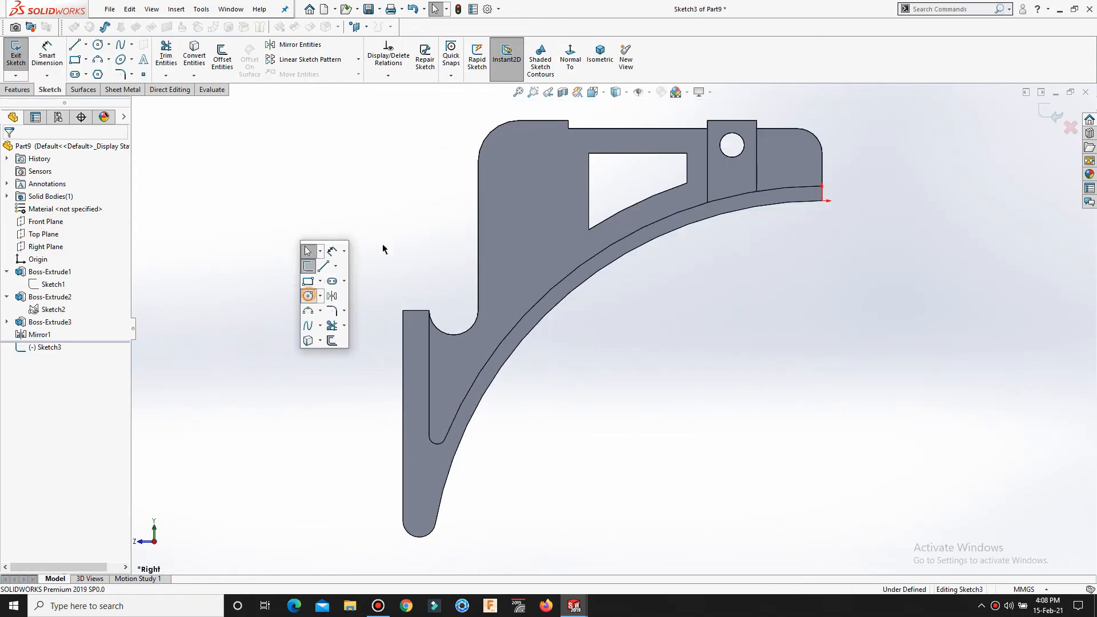
pyautogui.click(307, 295)
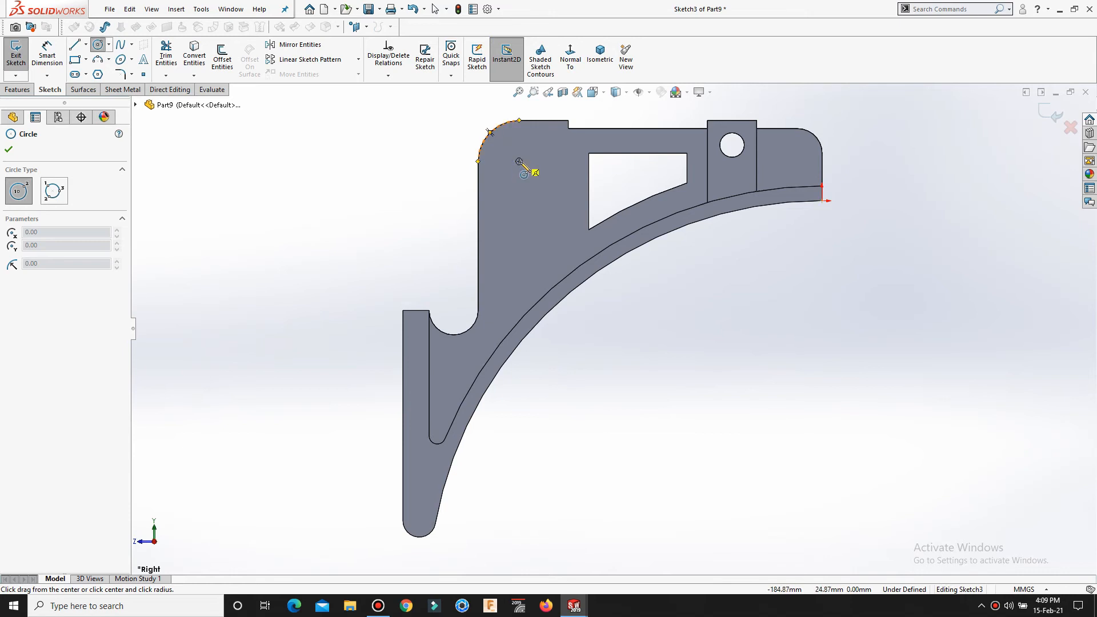
pyautogui.click(519, 161)
pyautogui.click(495, 127)
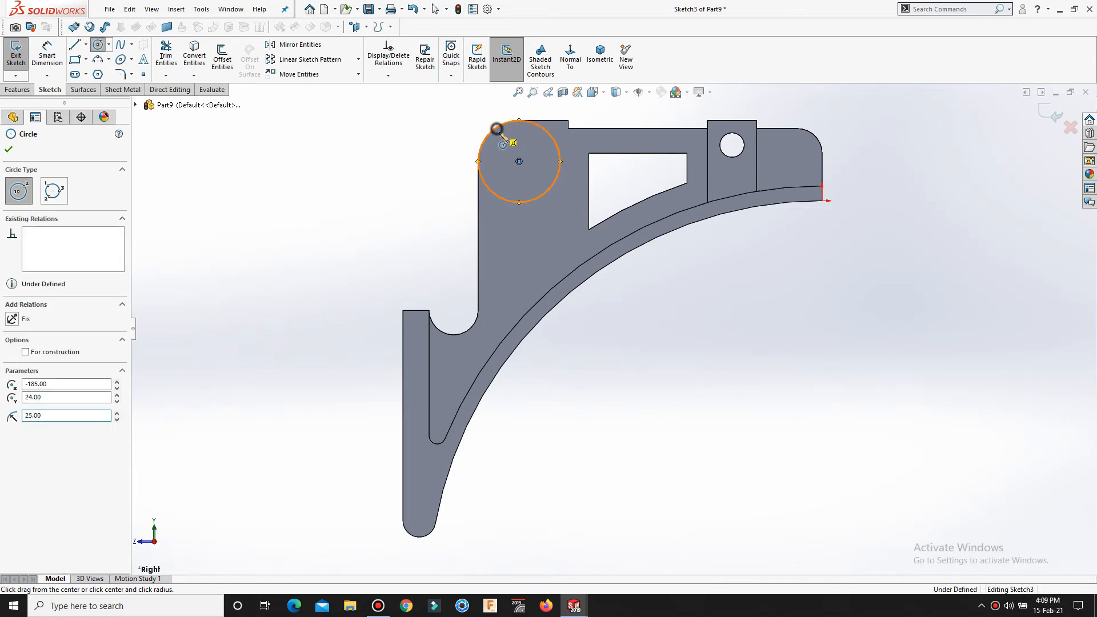
pyautogui.rightClick(496, 127)
pyautogui.click(517, 140)
# Step: Dimension the diameter of the circle at the rib's rounded upper corner as 50 mm
pyautogui.press('s')
pyautogui.click(551, 154)
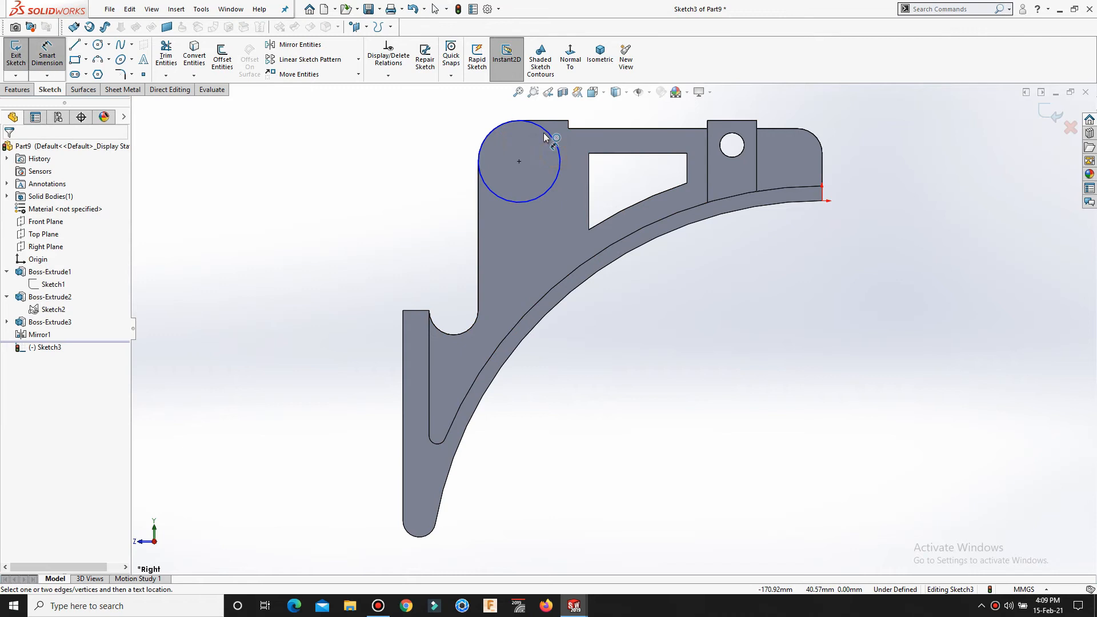
pyautogui.click(457, 159)
pyautogui.click(451, 152)
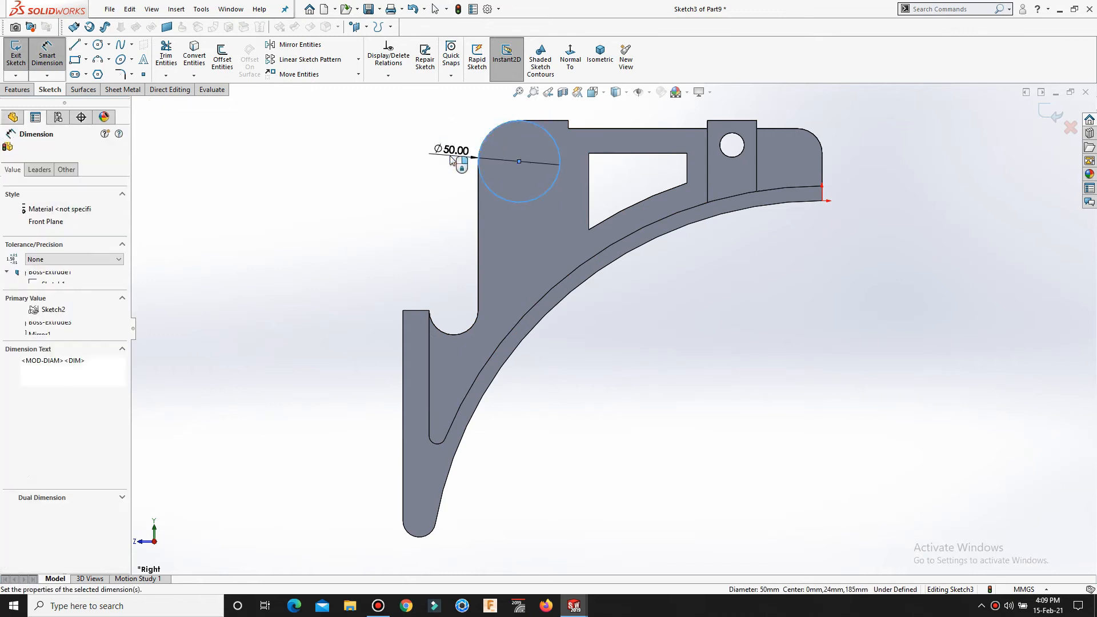
pyautogui.press('Return')
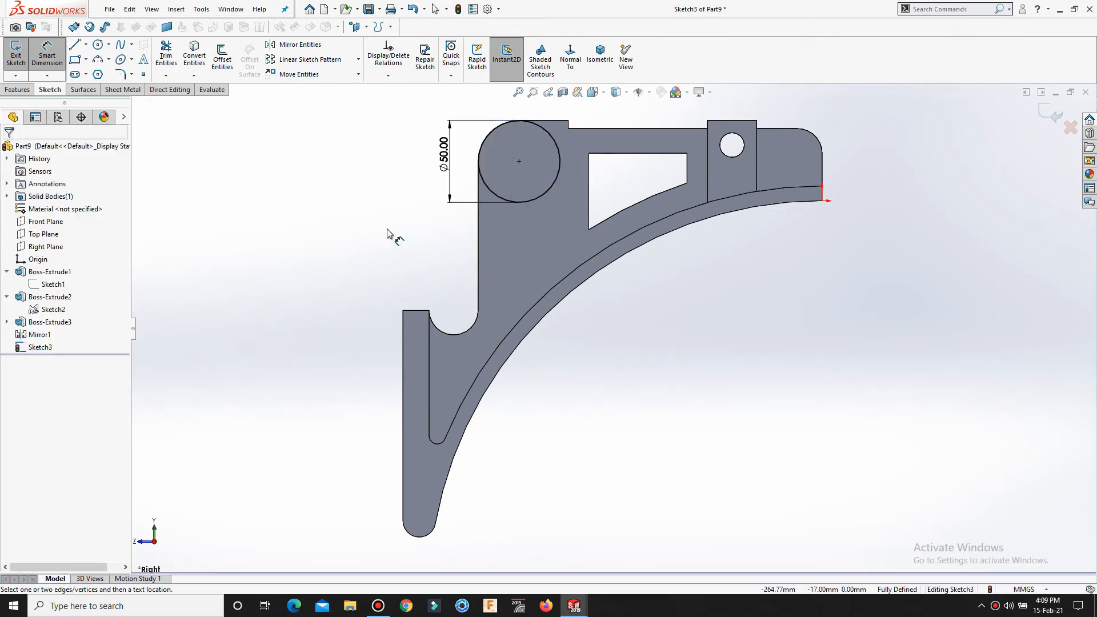
# Step: Draw a smaller circle of about 13.7 mm radius concentric with the 50 mm circle
pyautogui.press('s')
pyautogui.click(400, 284)
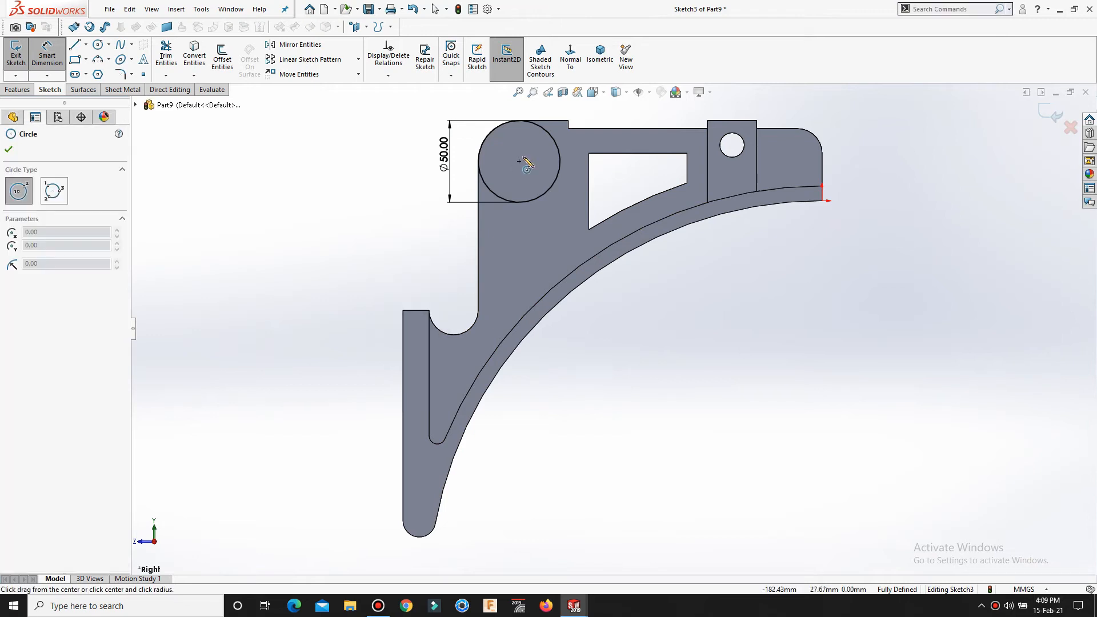
pyautogui.click(520, 161)
pyautogui.click(535, 177)
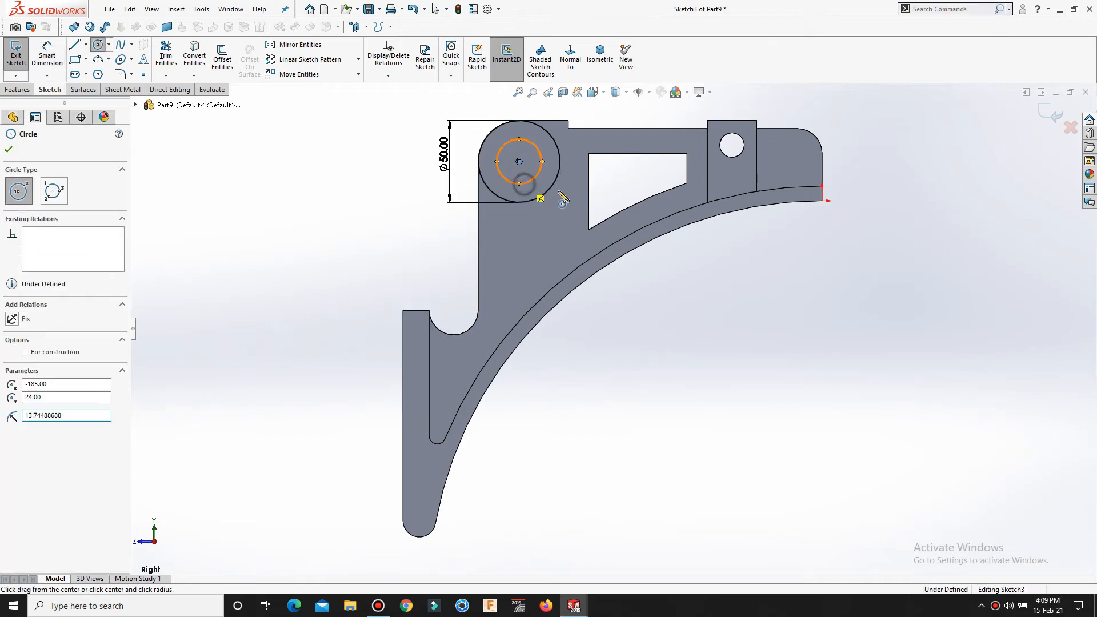
pyautogui.press('Escape')
# Step: Set the inner circle's diameter to 30 mm and exit the sketch
pyautogui.press('s')
pyautogui.click(593, 201)
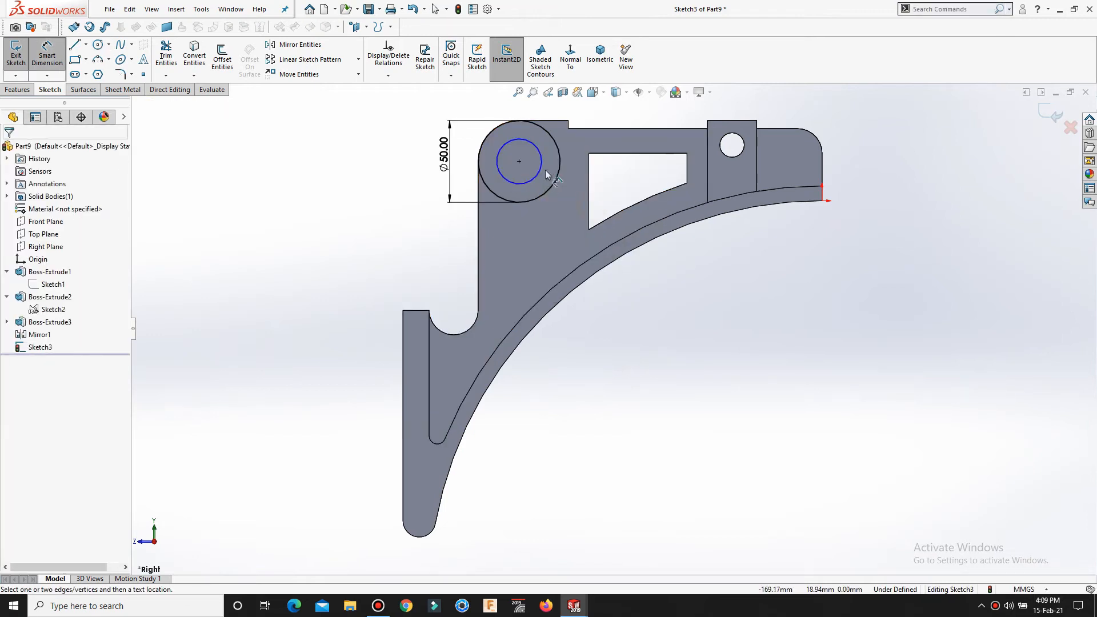
pyautogui.click(541, 171)
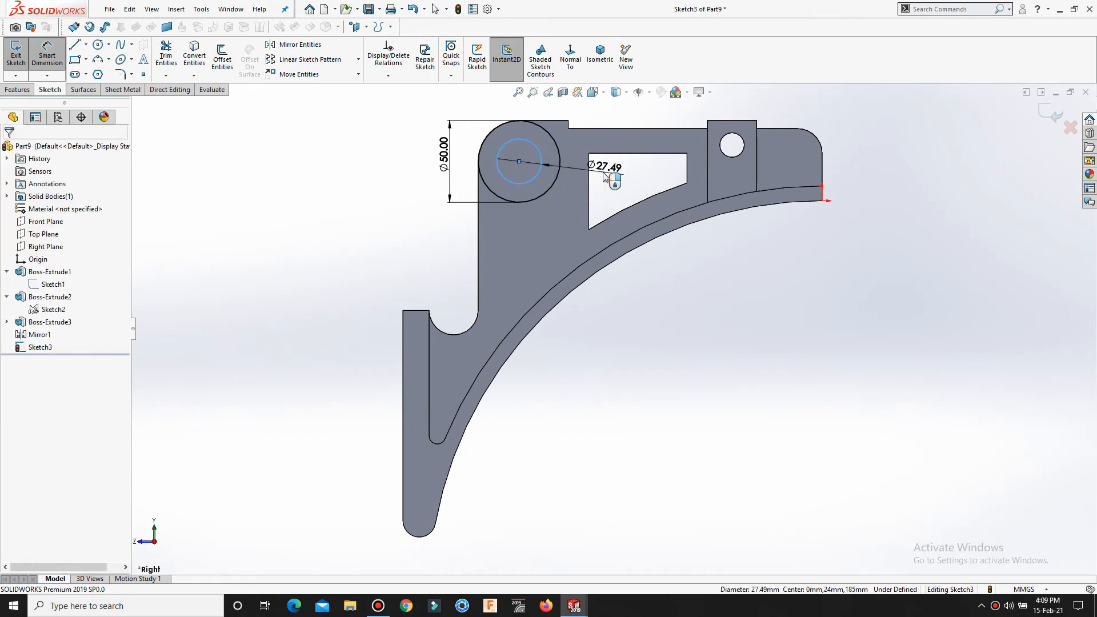
pyautogui.click(602, 171)
pyautogui.write('30')
pyautogui.press('Return')
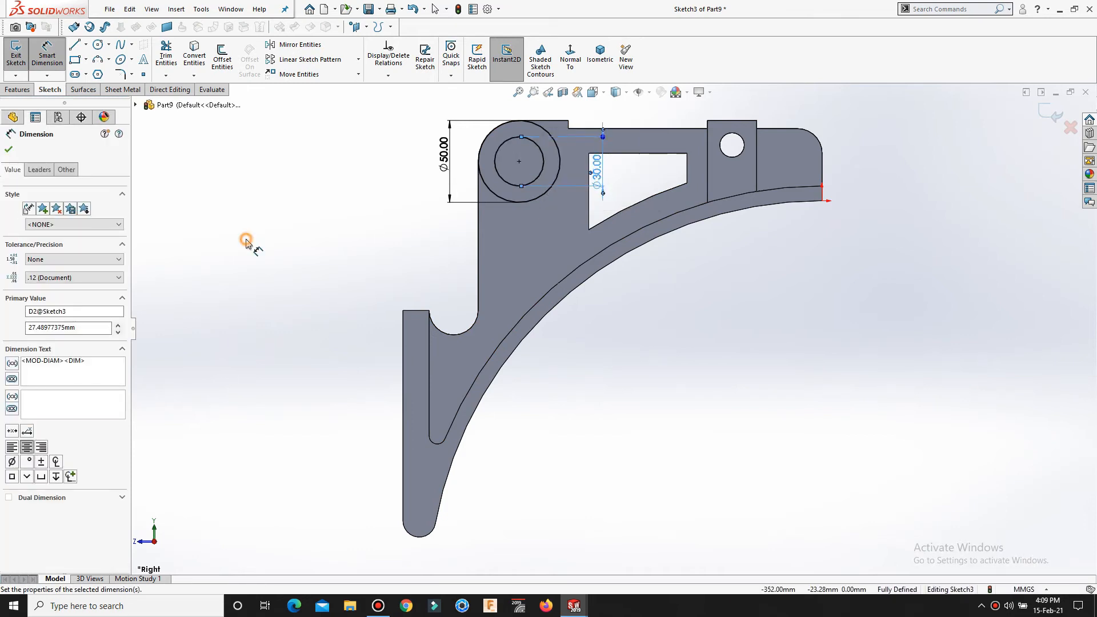
pyautogui.click(245, 240)
pyautogui.moveTo(606, 228)
pyautogui.mouseDown(button='middle')
pyautogui.moveTo(583, 242)
pyautogui.moveTo(611, 217)
pyautogui.mouseUp(button='middle')
pyautogui.scroll(-3, 611, 223)
pyautogui.scroll(2, 611, 225)
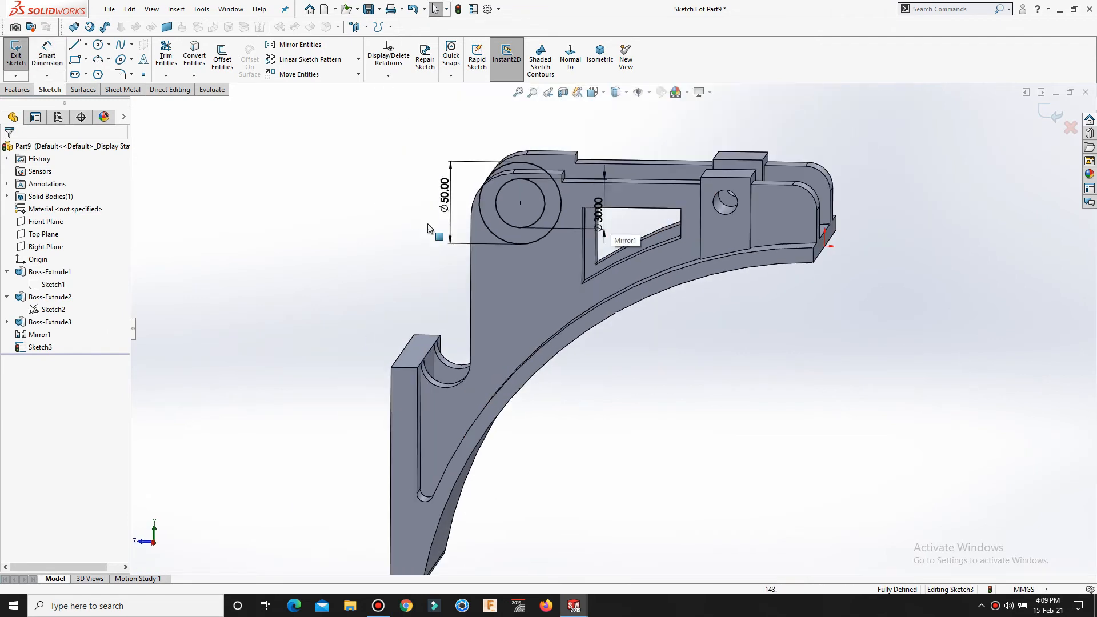
pyautogui.click(1041, 112)
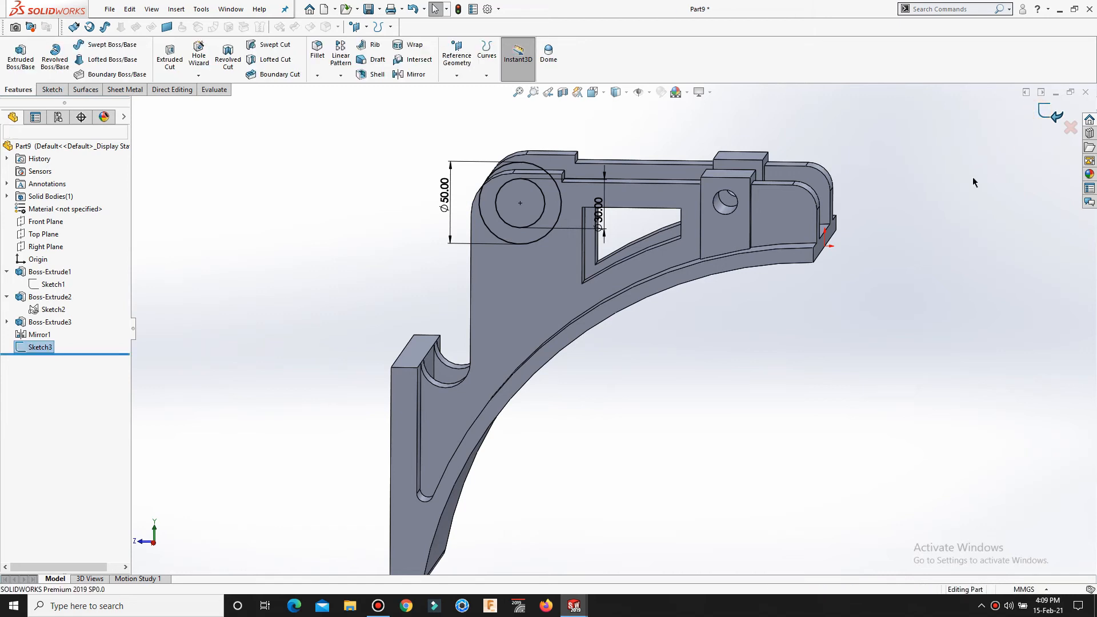
# Step: Extrude only the outer circle's contour as a Mid Plane boss with a depth of 200-42 mm and Merge result on
pyautogui.press('s')
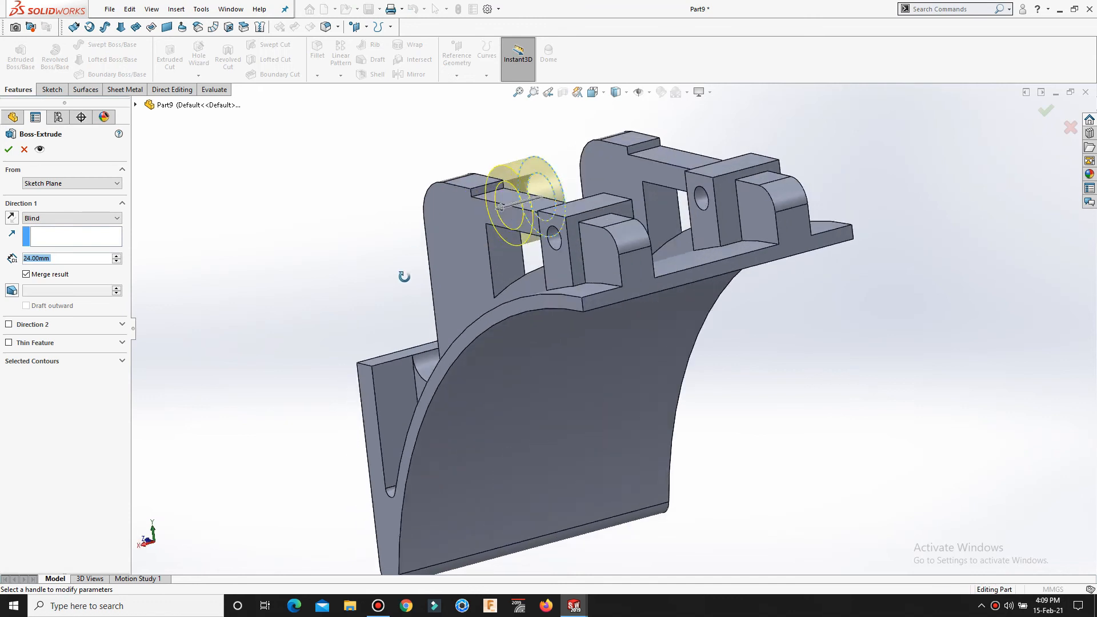
pyautogui.click(29, 361)
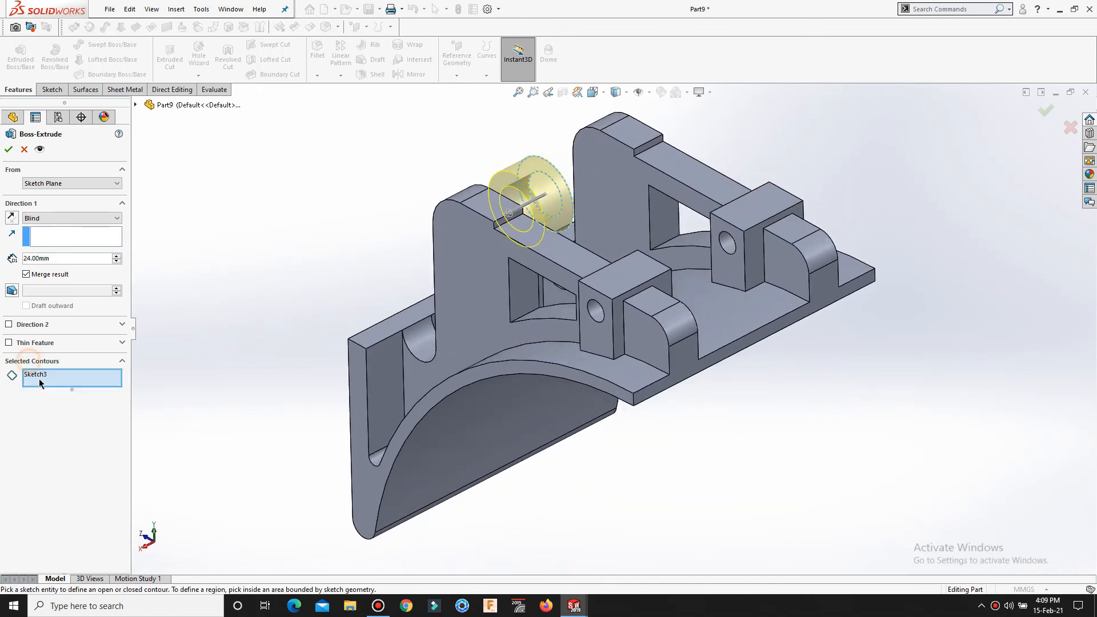
pyautogui.rightClick(38, 375)
pyautogui.click(60, 393)
pyautogui.click(558, 184)
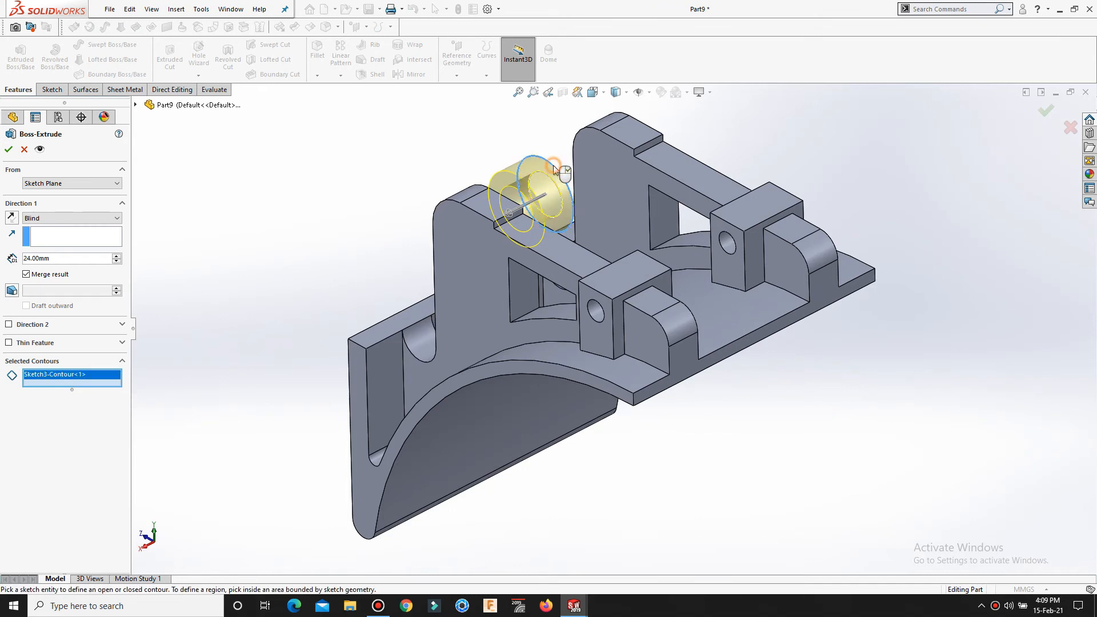
pyautogui.click(60, 219)
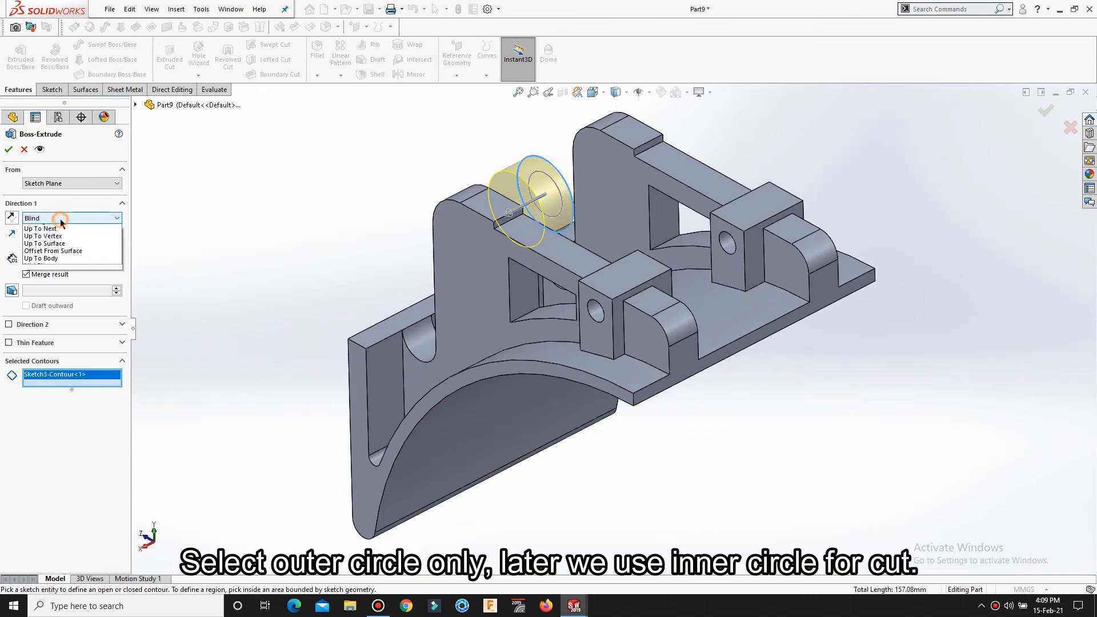
pyautogui.click(56, 280)
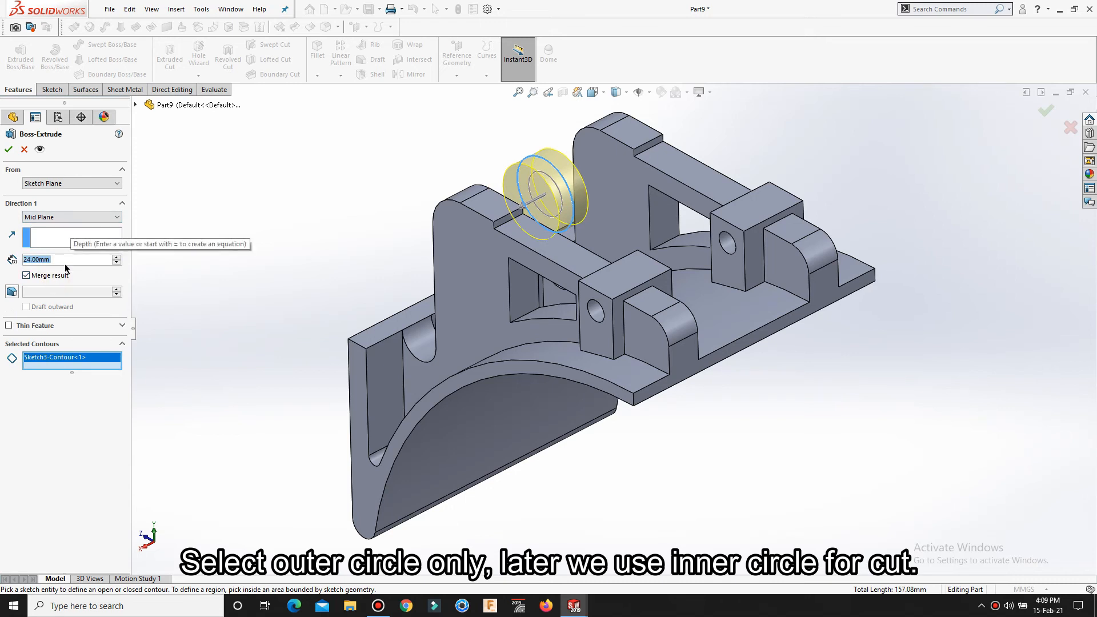
pyautogui.write('200-42')
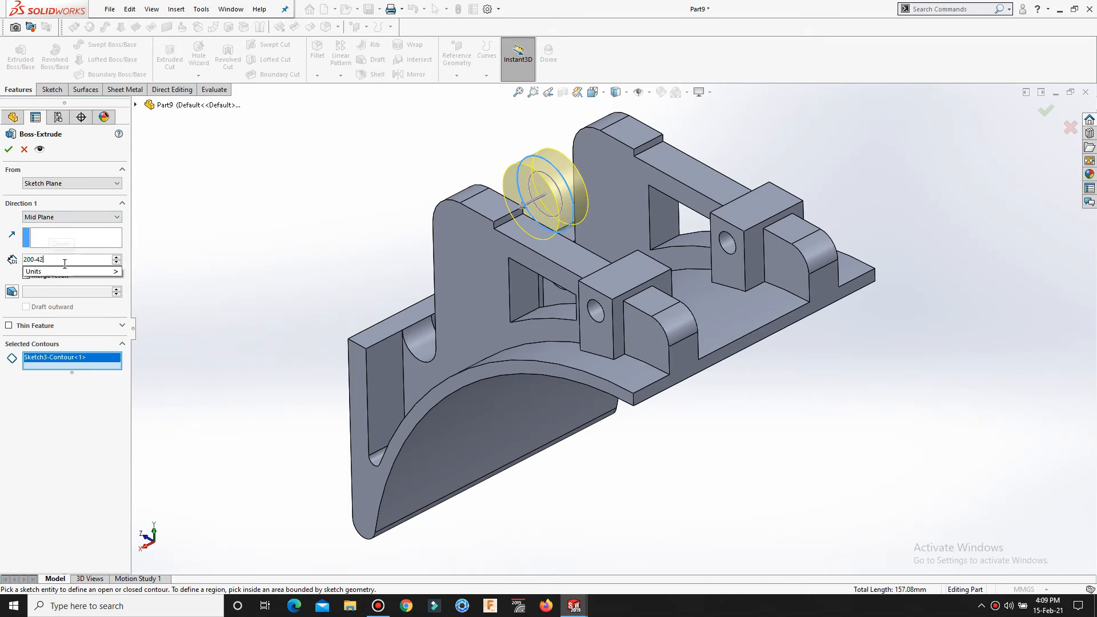
pyautogui.press('Return')
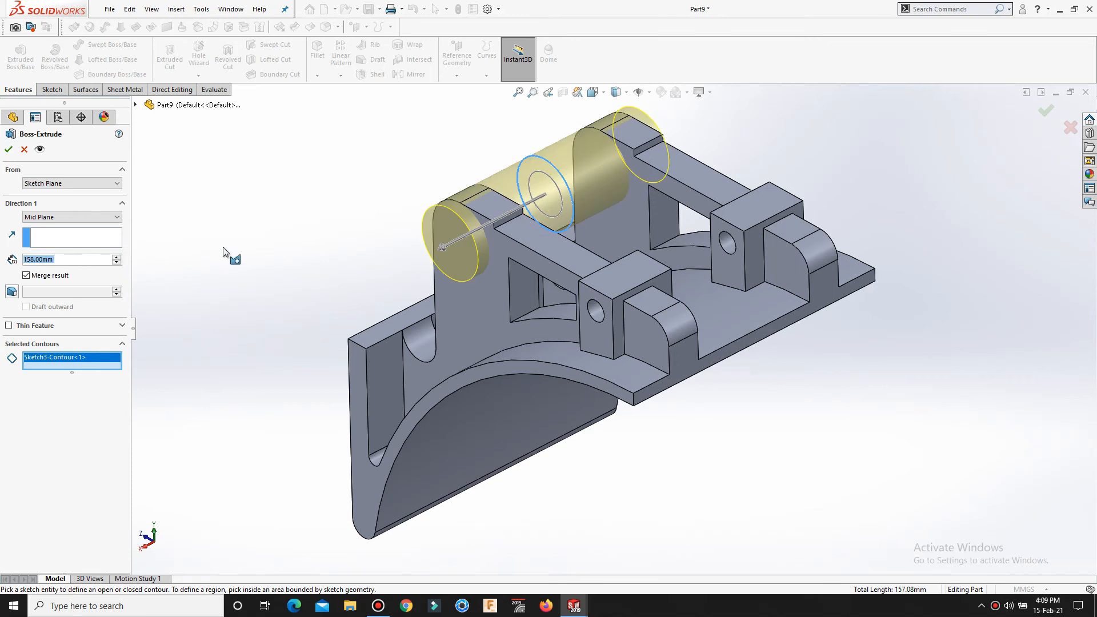
pyautogui.rightClick(227, 246)
pyautogui.click(251, 326)
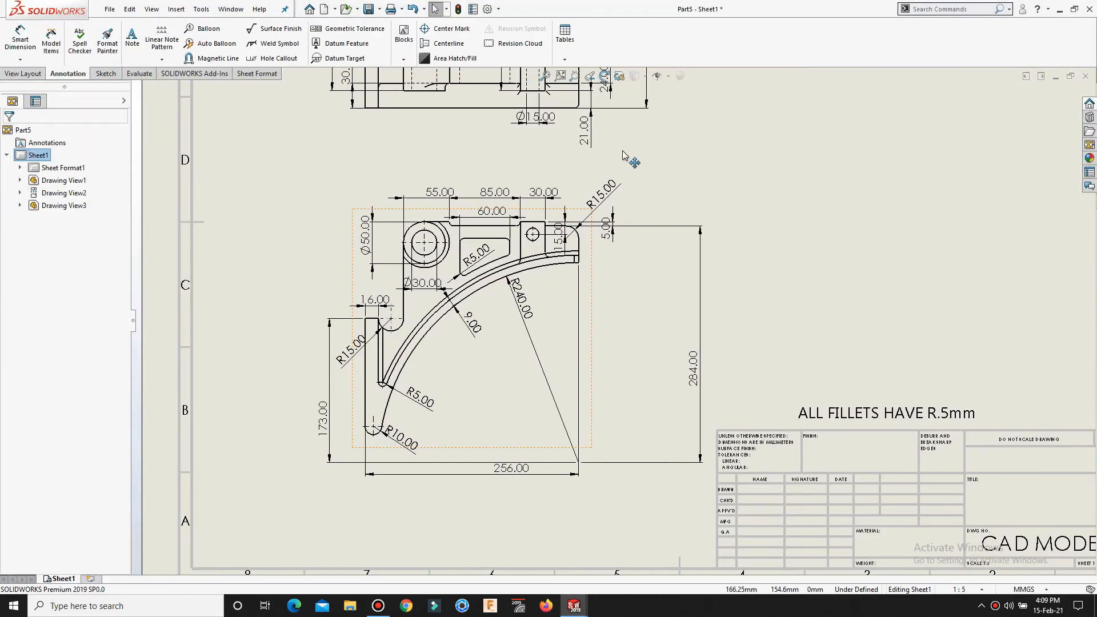
# Step: Examine the width and length dimensions in the top view of the reference drawing
pyautogui.moveTo(640, 180); pyautogui.dragTo(646, 344, button='middle')
pyautogui.moveTo(647, 343); pyautogui.dragTo(661, 511)
pyautogui.scroll(1, 662, 297)
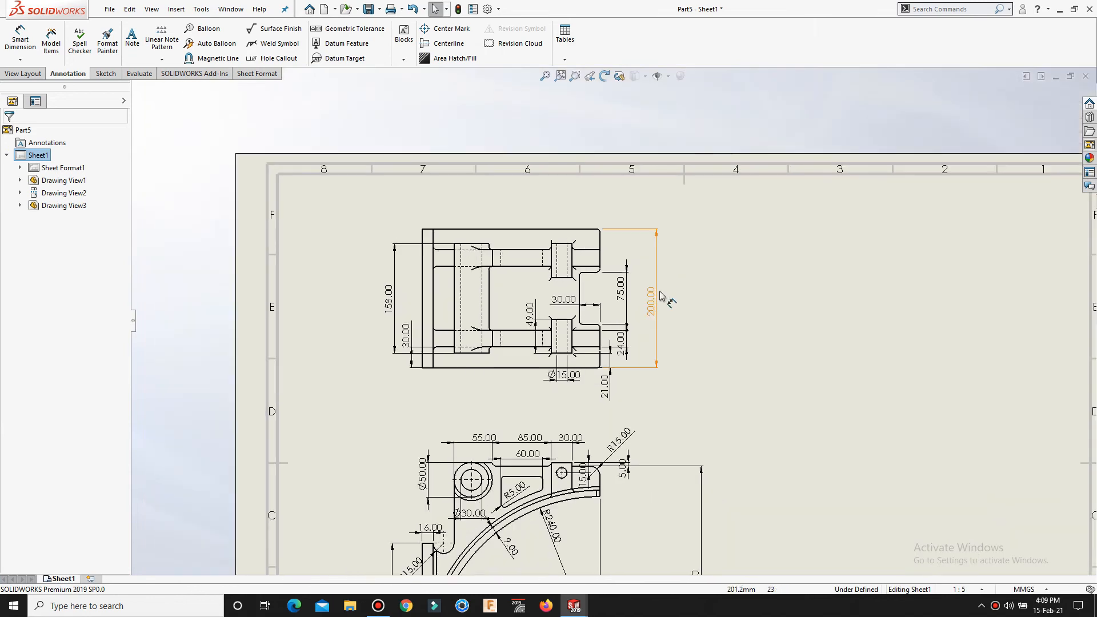
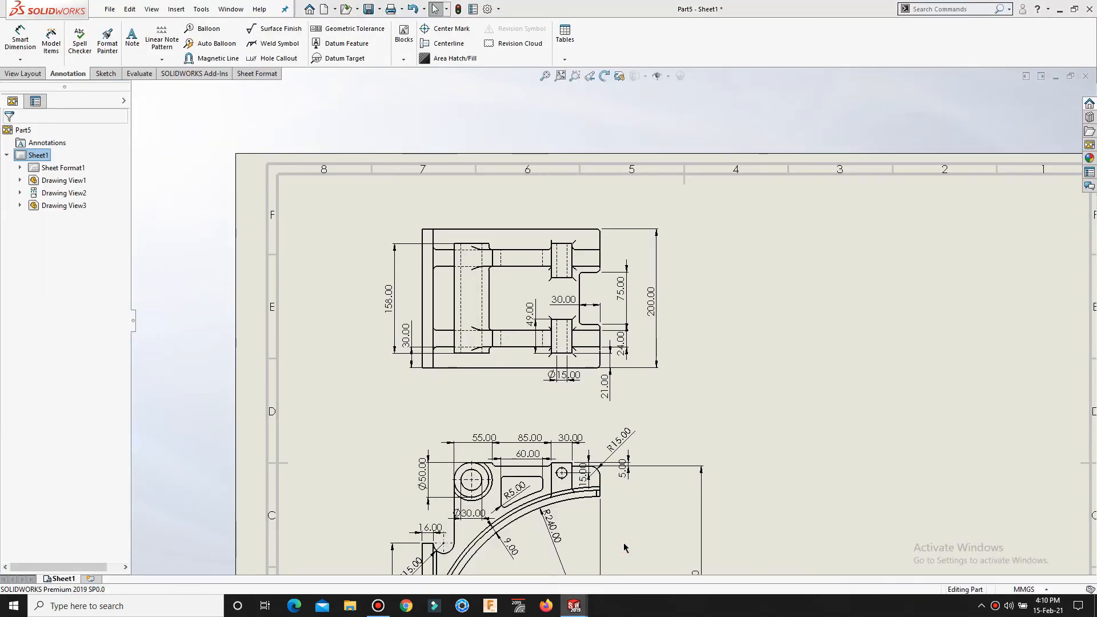
# Step: Show the two-circle sketch inside the cylinder's extrusion feature in the part
pyautogui.scroll(-1, 682, 267)
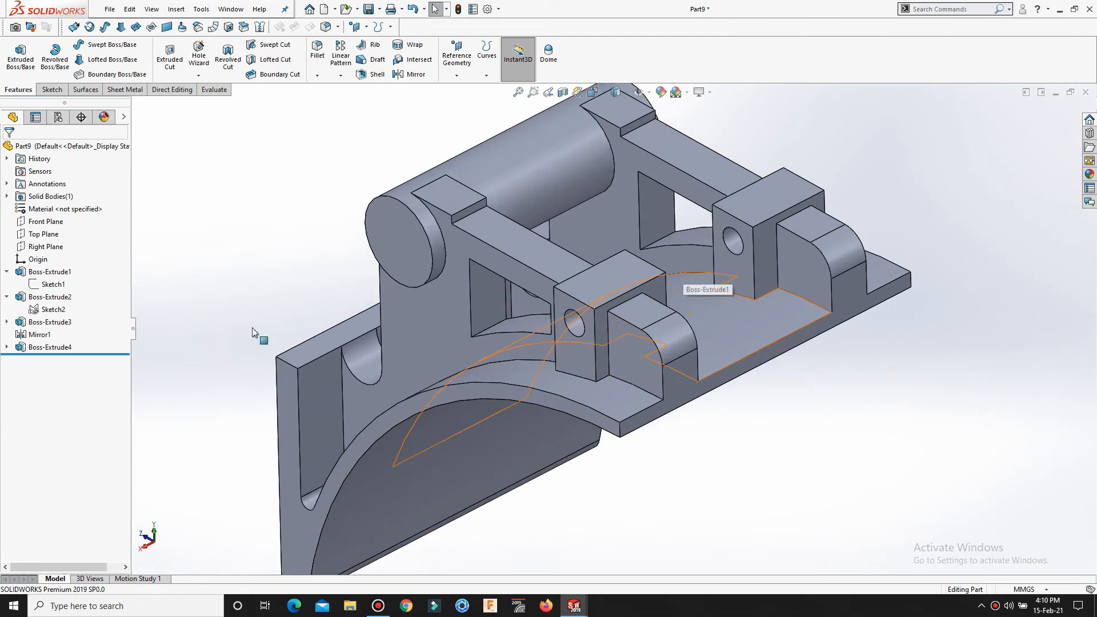
pyautogui.click(7, 347)
pyautogui.click(49, 362)
pyautogui.click(62, 346)
pyautogui.click(208, 324)
# Step: Cut the inner 30 mm circle through the cylinder with Through All - Both, and hide its sketch
pyautogui.press('s')
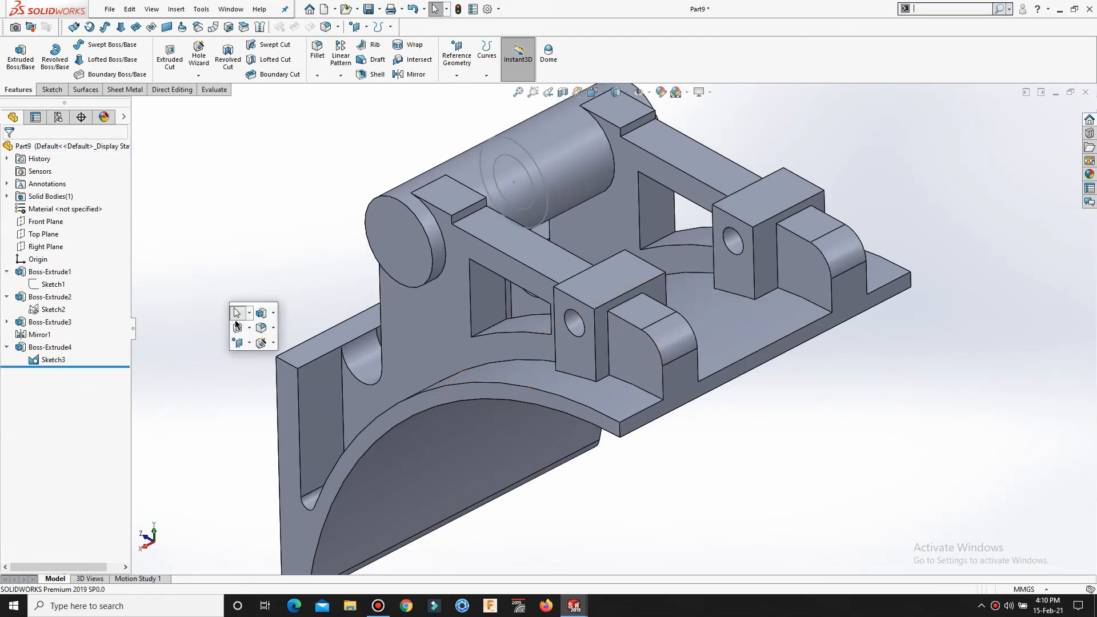
pyautogui.click(237, 326)
pyautogui.click(525, 170)
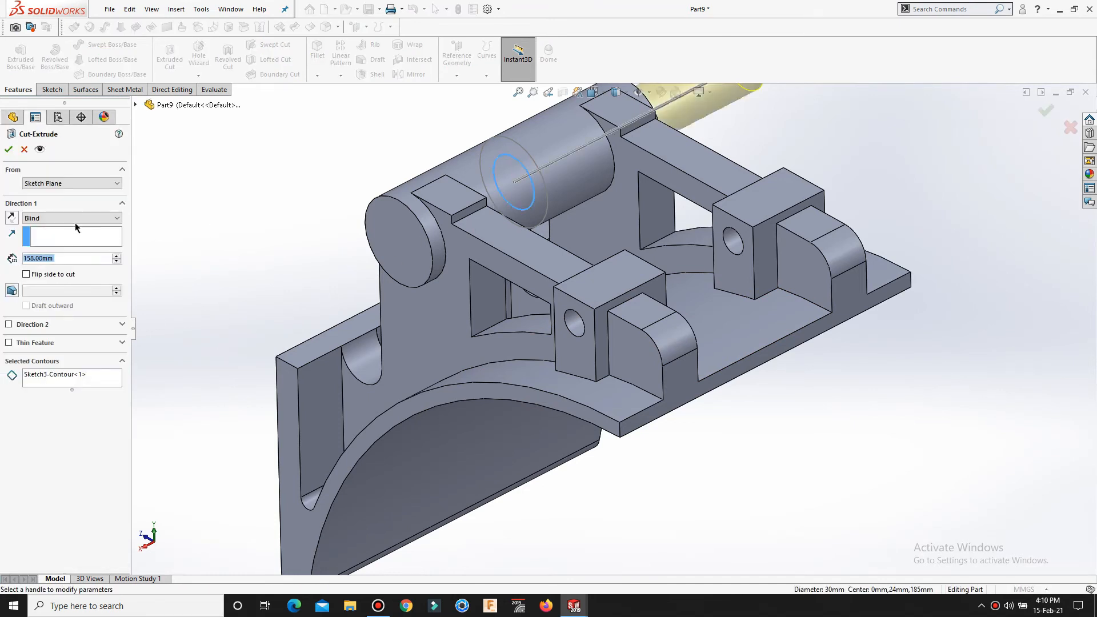
pyautogui.click(67, 218)
pyautogui.click(62, 244)
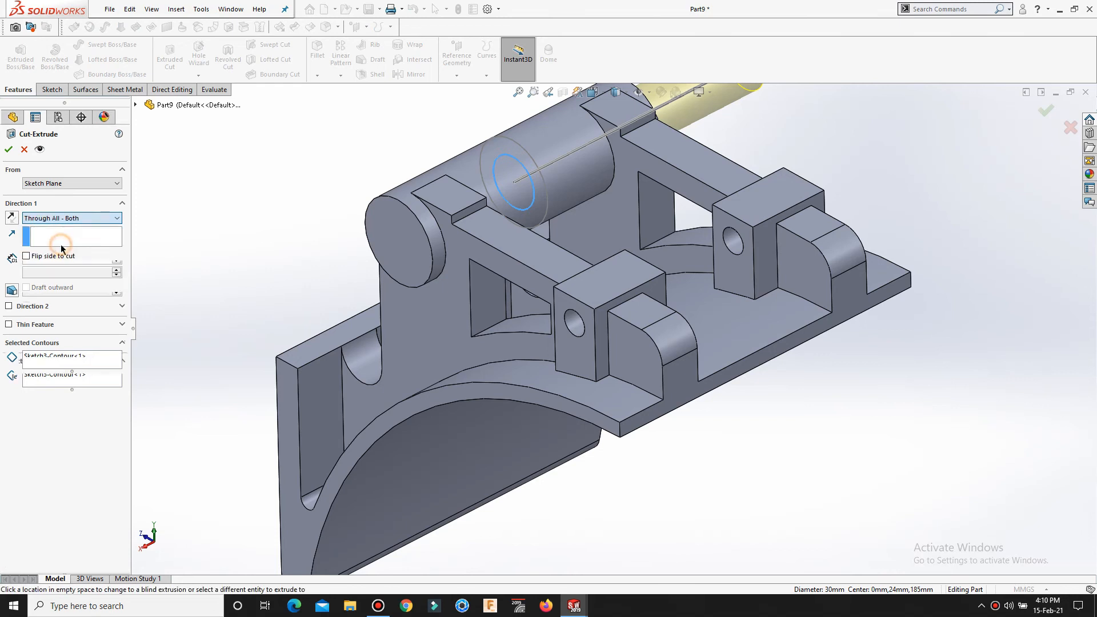
pyautogui.click(9, 150)
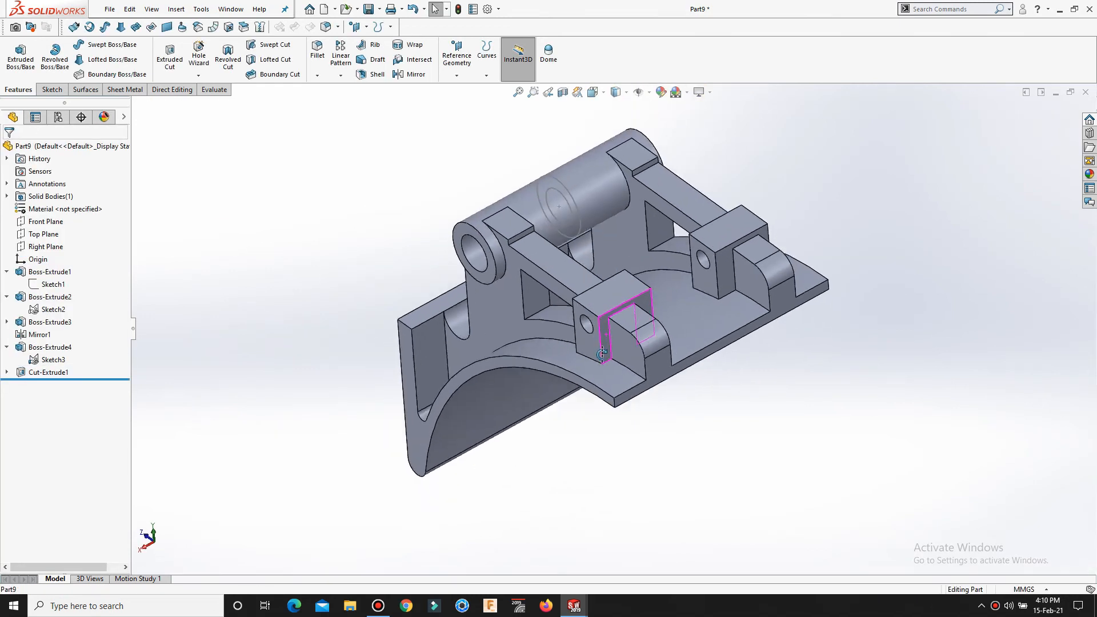
pyautogui.click(53, 360)
pyautogui.click(216, 357)
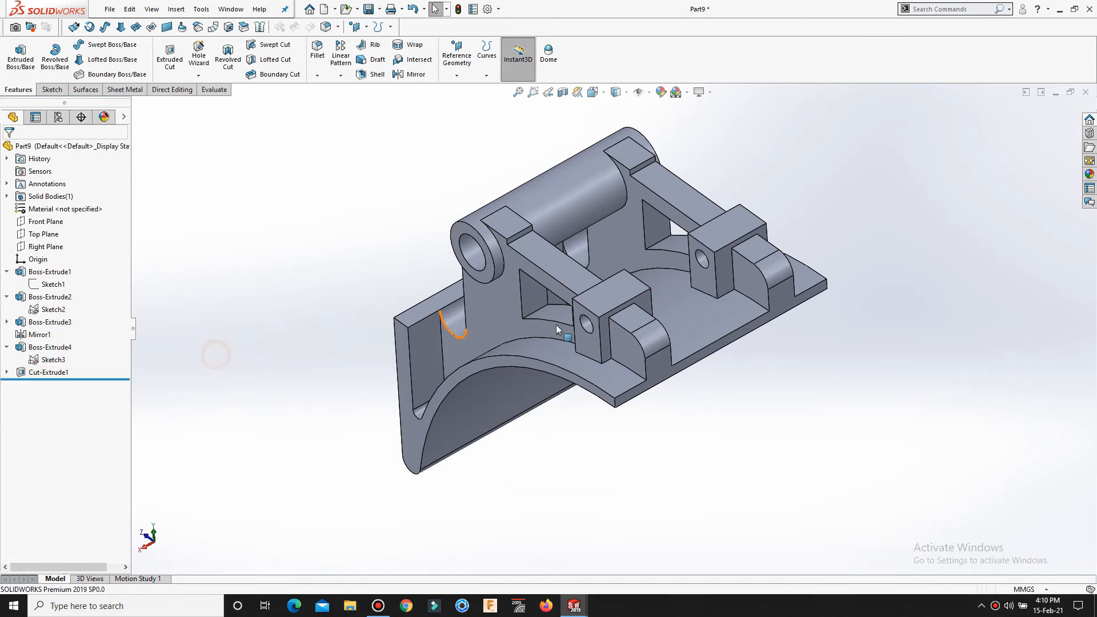
# Step: Start a 5 mm fillet on the edges where the near rib and its holed block meet the curved plate
pyautogui.moveTo(560, 339); pyautogui.dragTo(570, 401, button='middle')
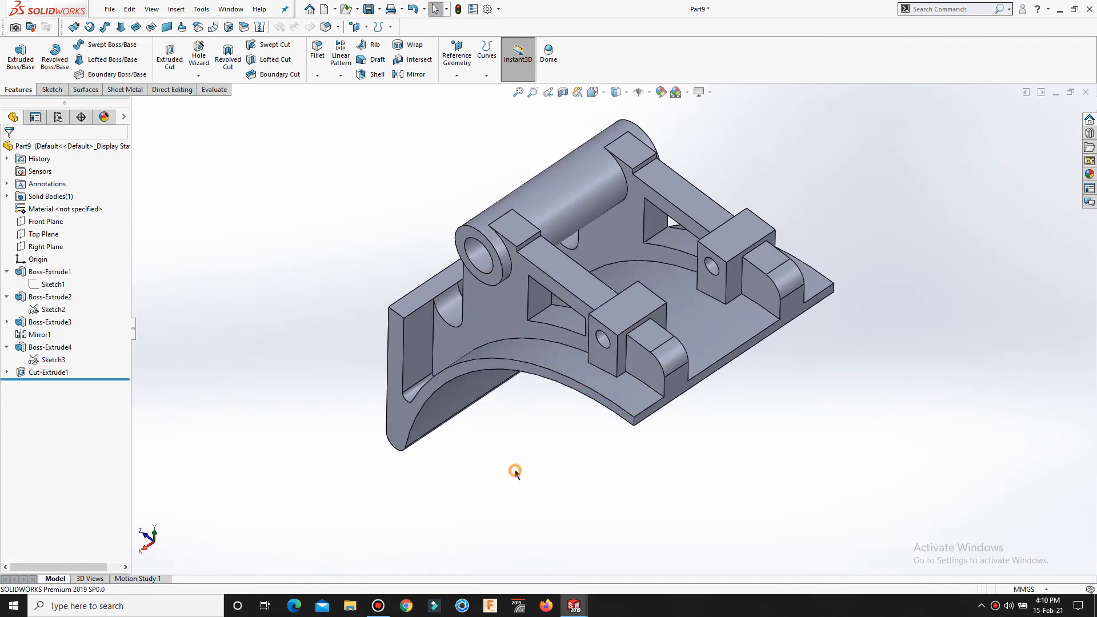
pyautogui.press('s')
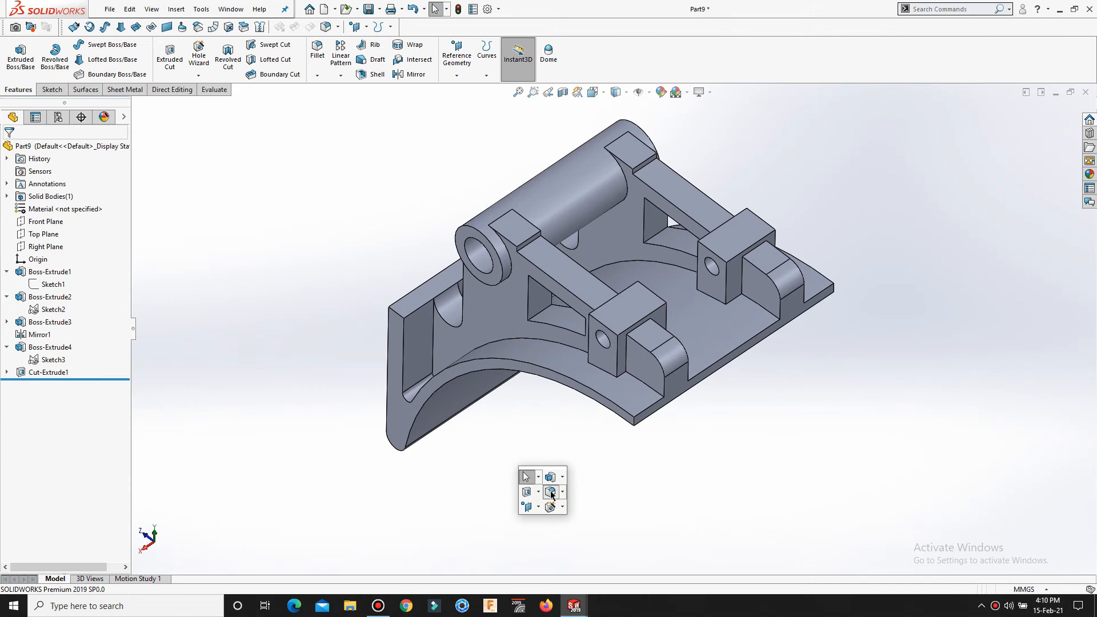
pyautogui.click(551, 492)
pyautogui.write('5')
pyautogui.press('Return')
pyautogui.click(630, 377)
pyautogui.click(622, 375)
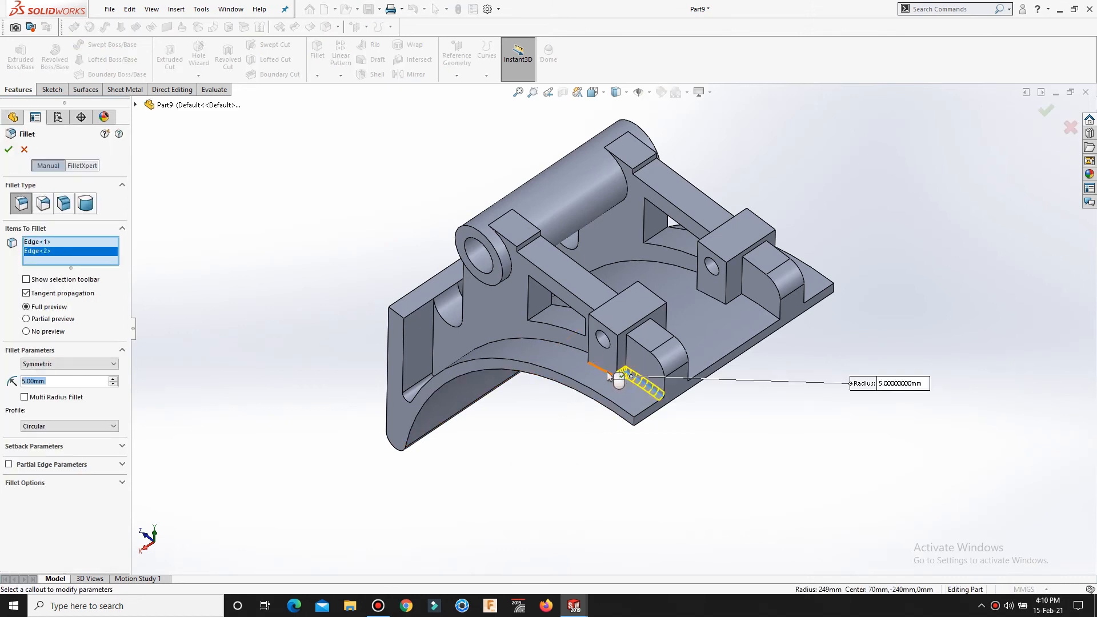
pyautogui.moveTo(615, 378); pyautogui.dragTo(631, 408, button='middle')
pyautogui.scroll(-4, 594, 372)
pyautogui.click(610, 362)
pyautogui.click(596, 348)
pyautogui.click(564, 330)
# Step: Add the cylinder-to-rib junction edge and the edges around the near rib's window to the 5 mm fillet
pyautogui.moveTo(479, 286); pyautogui.dragTo(425, 274, button='middle')
pyautogui.scroll(1, 445, 251)
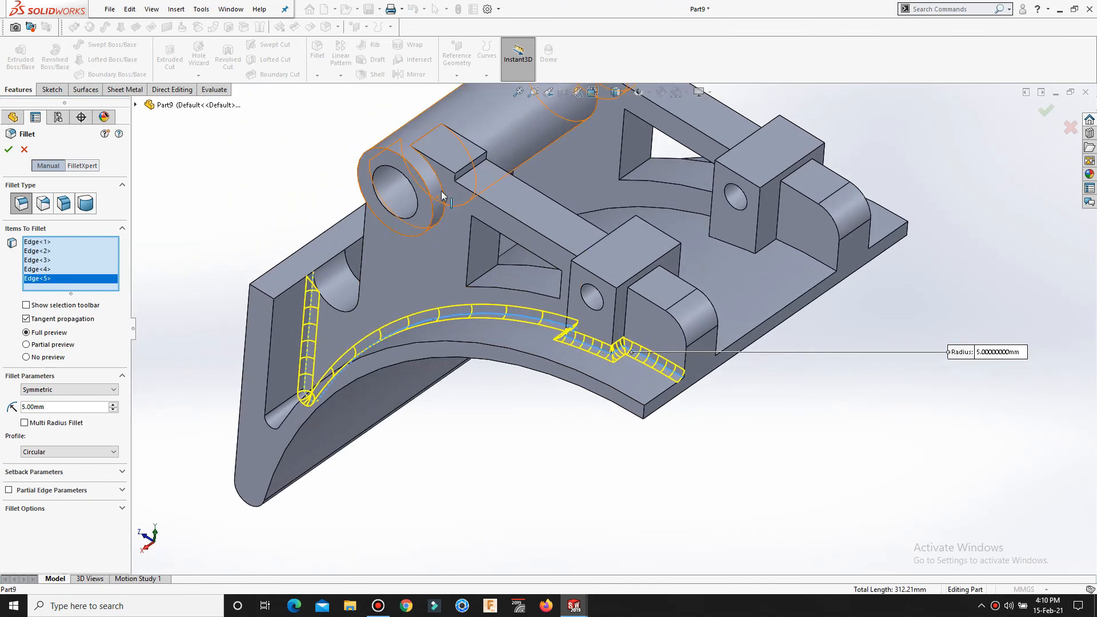
pyautogui.click(441, 197)
pyautogui.scroll(-1, 455, 219)
pyautogui.click(504, 285)
pyautogui.scroll(-1, 648, 309)
pyautogui.moveTo(626, 309); pyautogui.dragTo(626, 131, button='middle')
pyautogui.click(646, 309)
pyautogui.click(696, 264)
pyautogui.click(641, 158)
pyautogui.click(635, 130)
# Step: Add the remaining edges around the near rib and its holed block to the fillet selection, and complete the fillet
pyautogui.moveTo(760, 211); pyautogui.dragTo(748, 345, button='middle')
pyautogui.click(745, 200)
pyautogui.click(748, 345)
pyautogui.click(749, 349)
pyautogui.click(788, 331)
pyautogui.click(806, 323)
pyautogui.moveTo(842, 314); pyautogui.dragTo(944, 187, button='middle')
pyautogui.scroll(-3, 872, 249)
pyautogui.click(751, 304)
pyautogui.click(750, 260)
pyautogui.scroll(1, 869, 255)
pyautogui.scroll(5, 944, 186)
pyautogui.moveTo(577, 437); pyautogui.dragTo(701, 465, button='middle')
pyautogui.rightClick(204, 325)
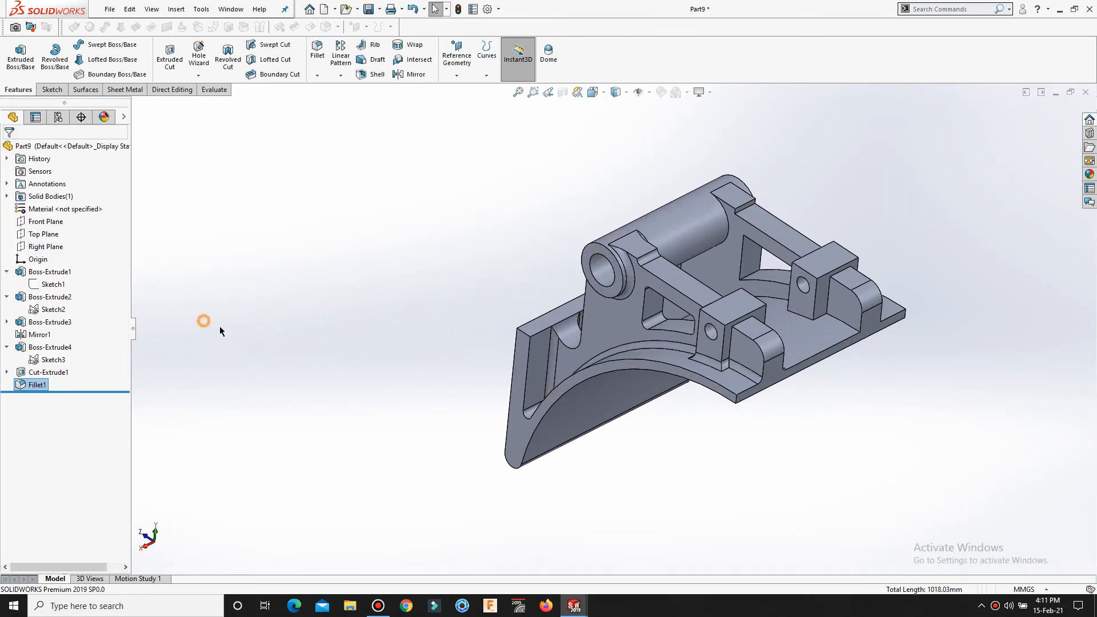
# Step: Try to mirror the fillet feature about the Right Plane, testing full preview, geometry pattern and visual-property propagation off
pyautogui.scroll(-4, 725, 239)
pyautogui.scroll(1, 683, 265)
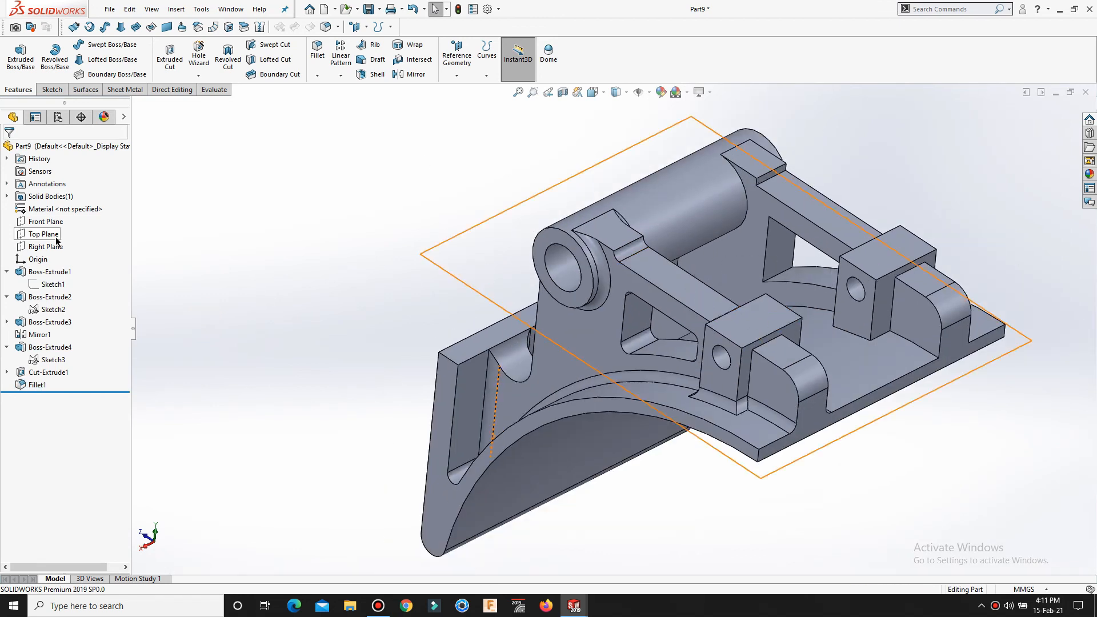
pyautogui.click(45, 246)
pyautogui.click(415, 74)
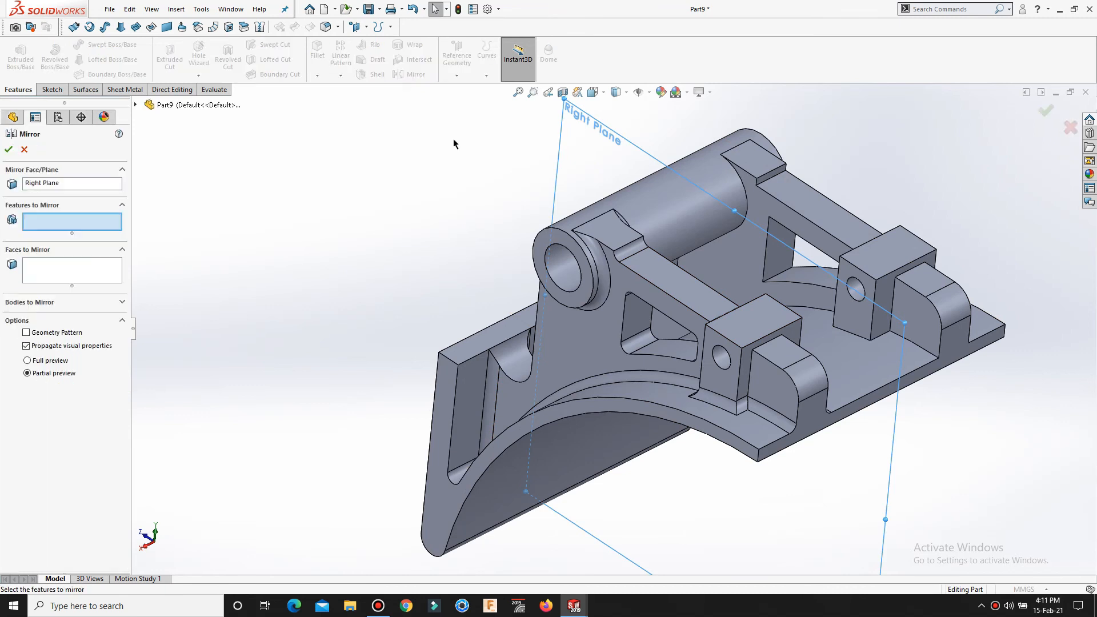
pyautogui.click(640, 377)
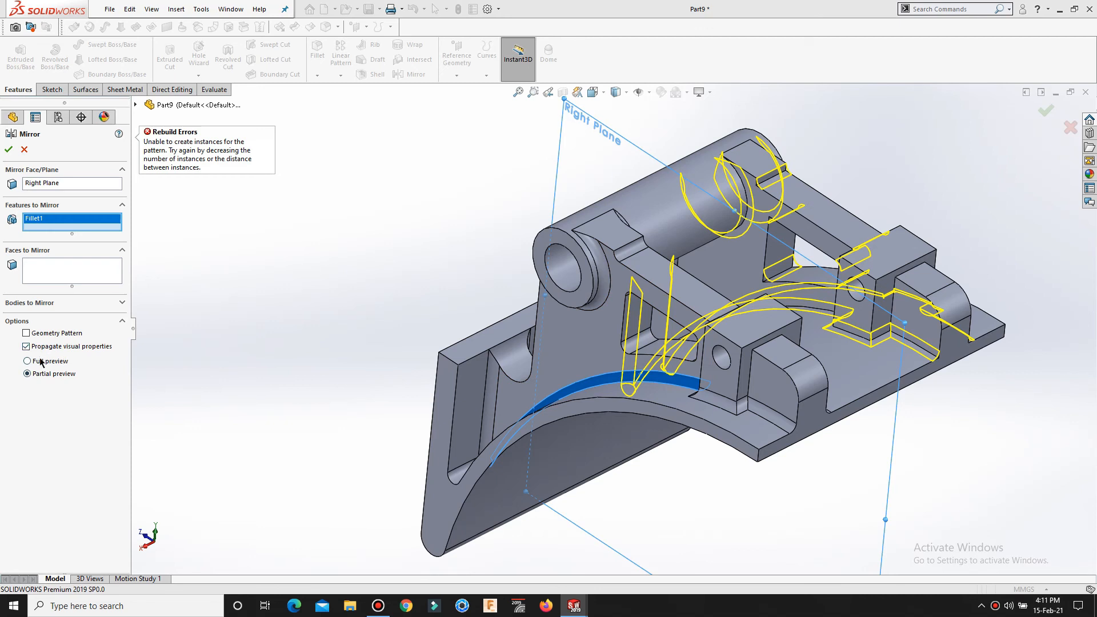
pyautogui.click(29, 345)
pyautogui.click(28, 361)
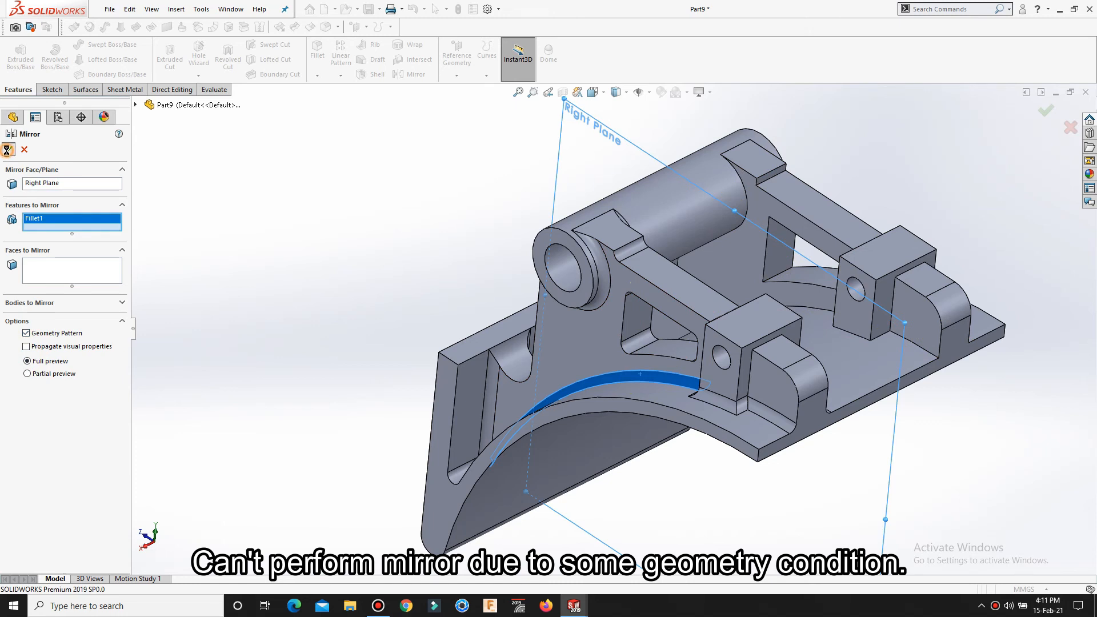
pyautogui.click(25, 333)
# Step: Reopen the existing 5 mm fillet and add the edges where the inner side of the far rib and its holed block meet the curved plate
pyautogui.moveTo(800, 346); pyautogui.dragTo(845, 357, button='middle')
pyautogui.scroll(-2, 885, 401)
pyautogui.click(32, 384)
pyautogui.scroll(-3, 784, 516)
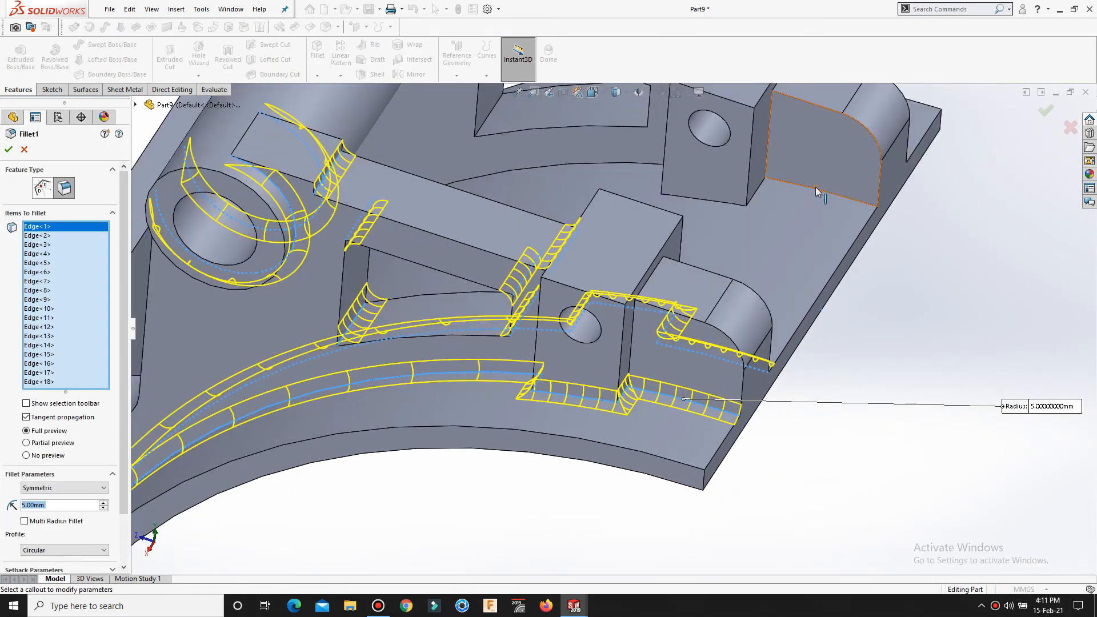
pyautogui.click(814, 187)
pyautogui.click(734, 207)
pyautogui.moveTo(726, 222); pyautogui.dragTo(762, 216, button='middle')
pyautogui.click(648, 165)
pyautogui.click(635, 161)
pyautogui.moveTo(671, 229); pyautogui.dragTo(563, 360, button='middle')
# Step: Add the base edges along the outer side of the far rib's lug, holed block and arc to the 5 mm fillet
pyautogui.click(629, 406)
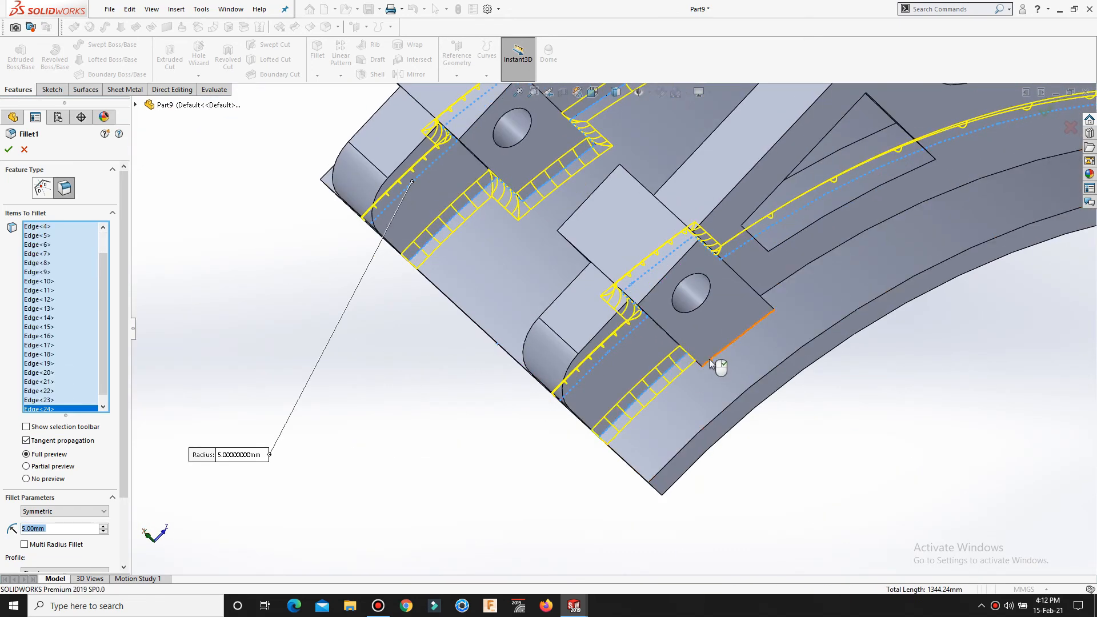
pyautogui.click(712, 361)
pyautogui.moveTo(717, 356); pyautogui.dragTo(704, 325, button='middle')
pyautogui.click(693, 360)
pyautogui.click(768, 301)
pyautogui.moveTo(768, 309); pyautogui.dragTo(749, 349, button='middle')
pyautogui.click(752, 318)
# Step: Add the corner edges of the far rib's triangular window to the 5 mm fillet
pyautogui.scroll(2, 754, 318)
pyautogui.moveTo(937, 237); pyautogui.dragTo(868, 246, button='middle')
pyautogui.scroll(-2, 674, 244)
pyautogui.click(670, 245)
pyautogui.moveTo(671, 236); pyautogui.dragTo(366, 217, button='middle')
pyautogui.click(653, 131)
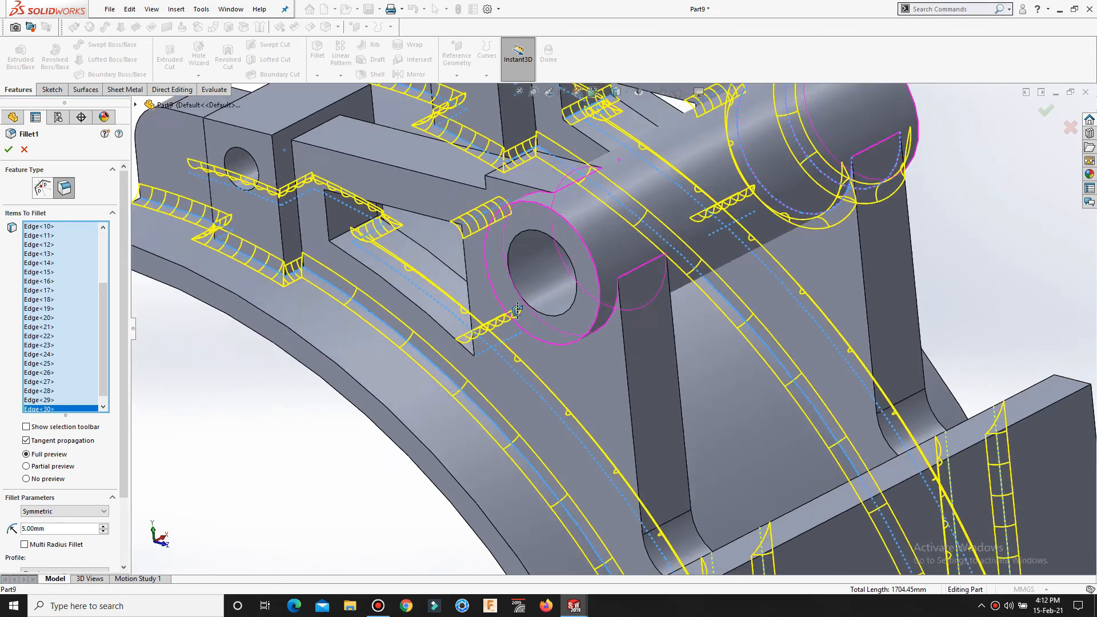
pyautogui.scroll(-2, 361, 216)
pyautogui.click(361, 216)
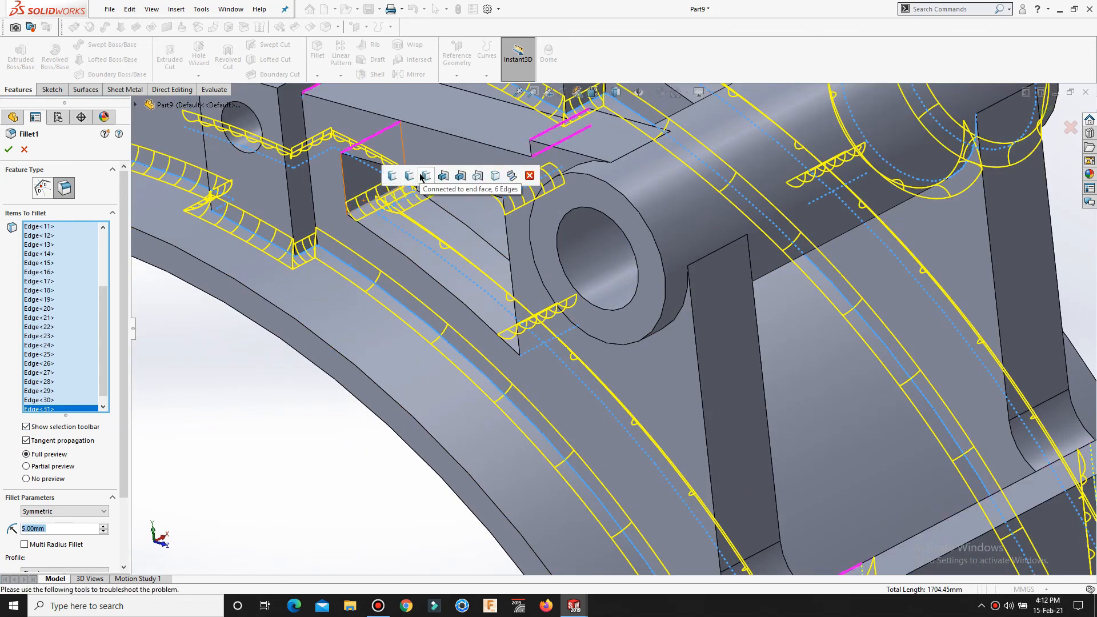
pyautogui.moveTo(361, 216); pyautogui.dragTo(361, 70, button='middle')
pyautogui.click(371, 143)
# Step: Add the edges where the far rib's arm meets the raised pad and the holed block, and complete the fillet
pyautogui.moveTo(546, 166); pyautogui.dragTo(674, 277, button='middle')
pyautogui.click(877, 190)
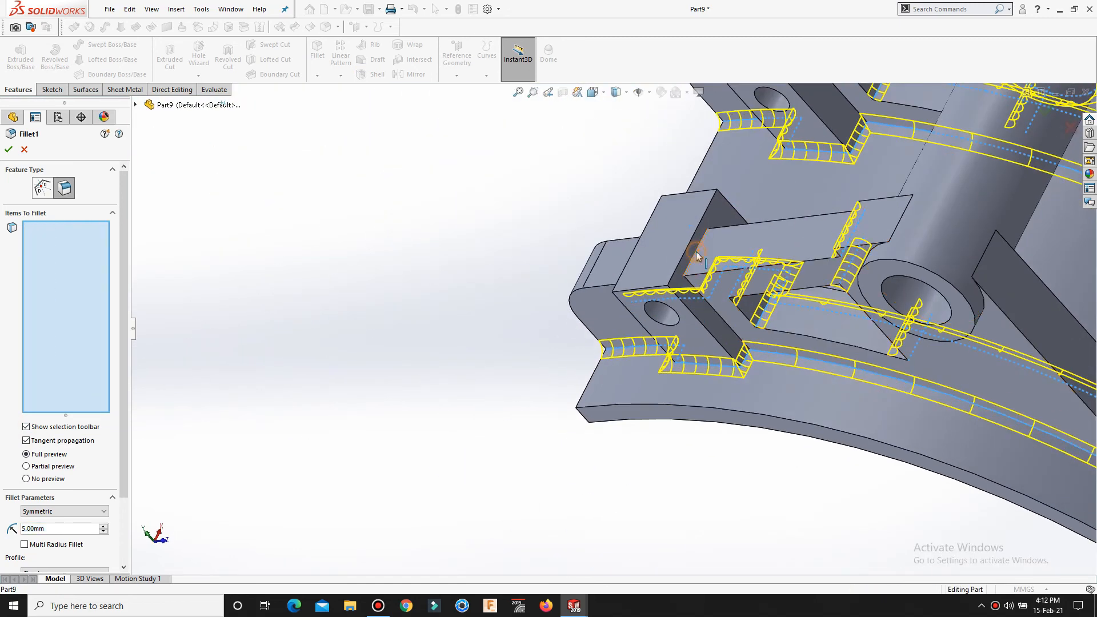
pyautogui.click(695, 252)
pyautogui.press('Return')
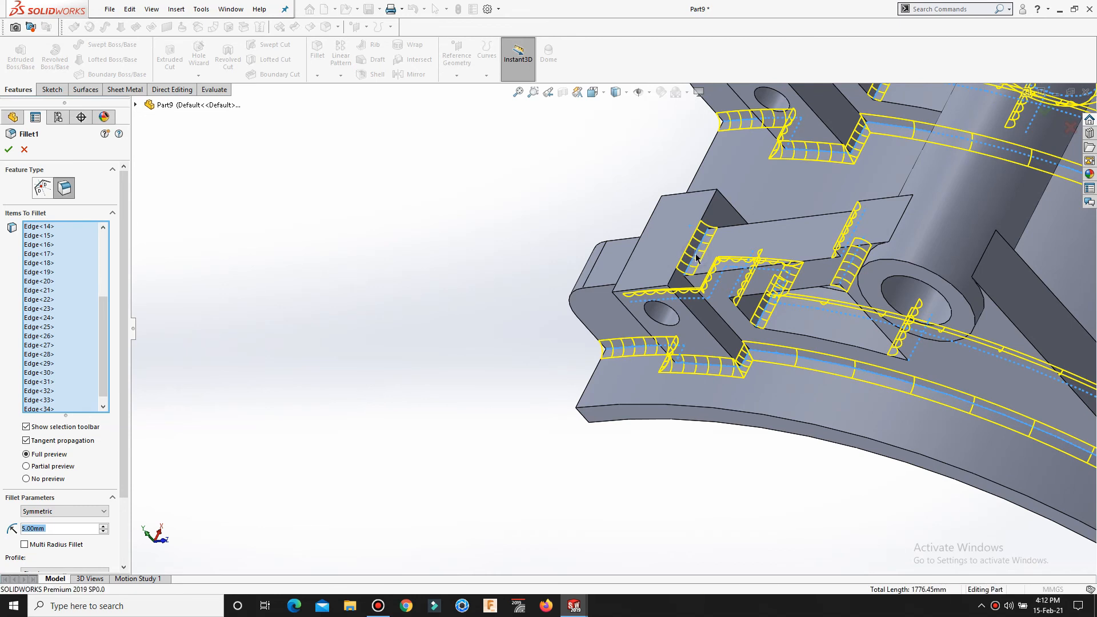
pyautogui.click(544, 290)
pyautogui.scroll(2, 637, 292)
pyautogui.moveTo(656, 291); pyautogui.dragTo(736, 250, button='middle')
pyautogui.scroll(-2, 803, 257)
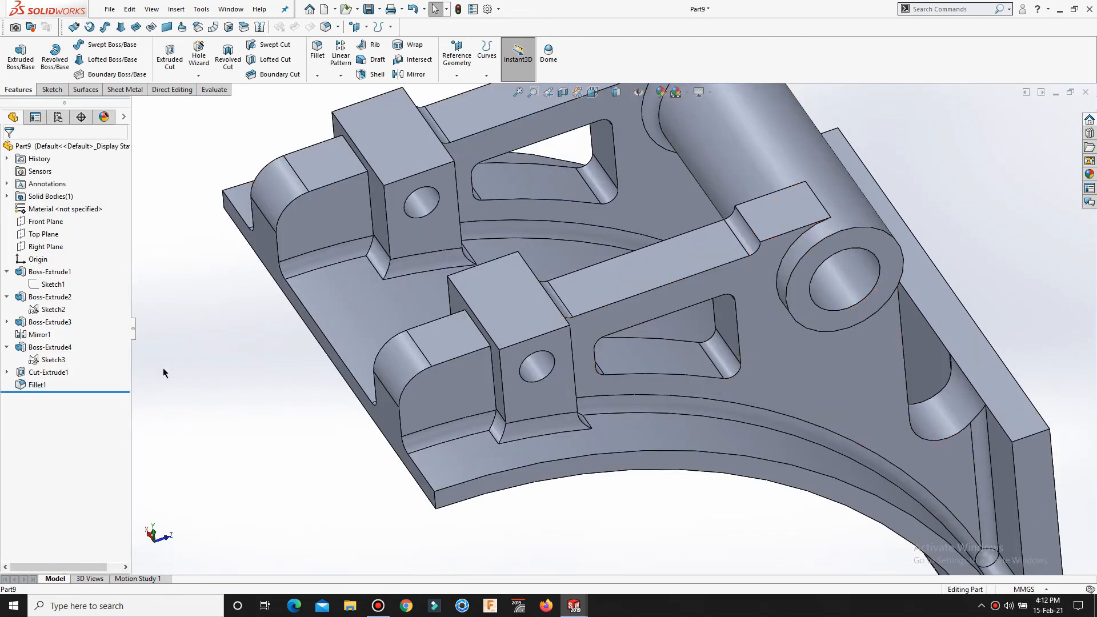
# Step: Edit the fillet again to include the remaining circular edges where the cross cylinder meets the ribs, and apply it
pyautogui.rightClick(35, 384)
pyautogui.click(47, 329)
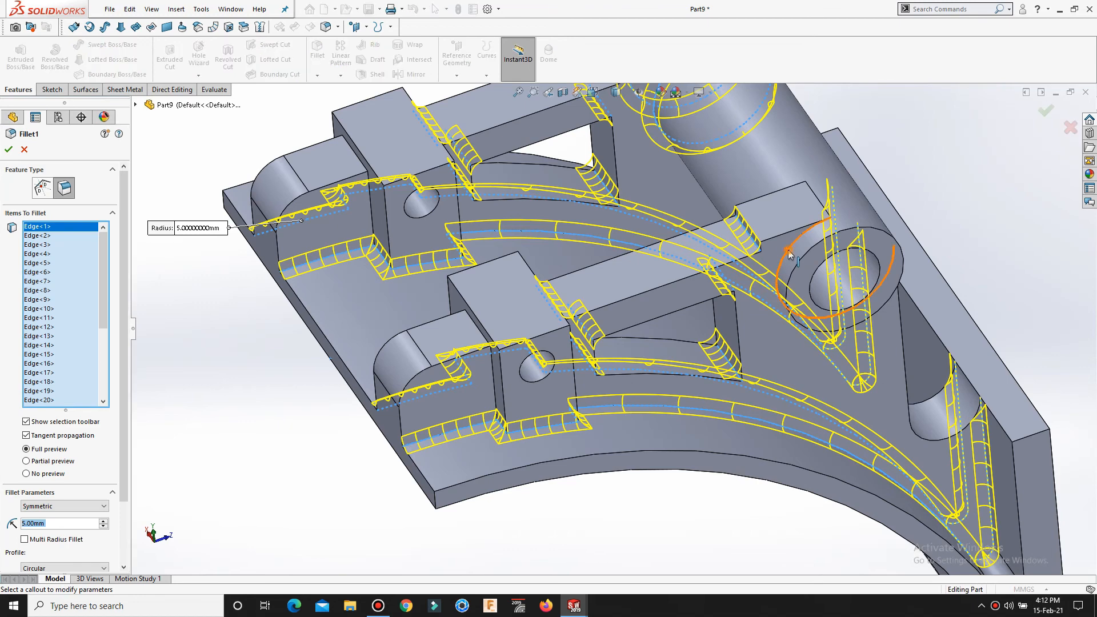
pyautogui.click(788, 250)
pyautogui.moveTo(811, 198); pyautogui.dragTo(745, 254, button='middle')
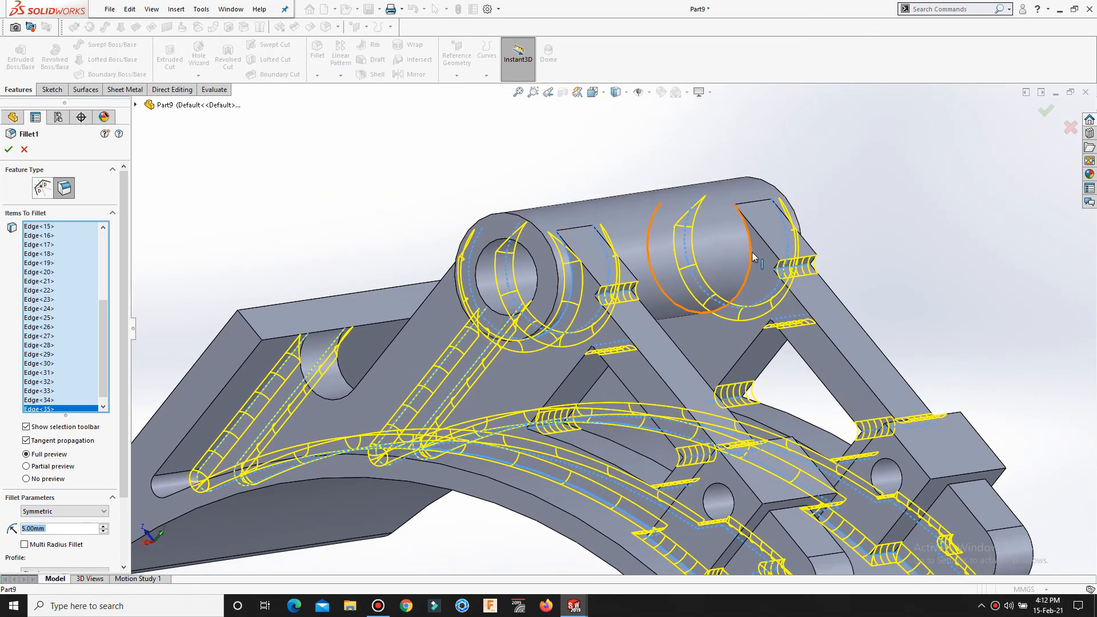
pyautogui.click(753, 256)
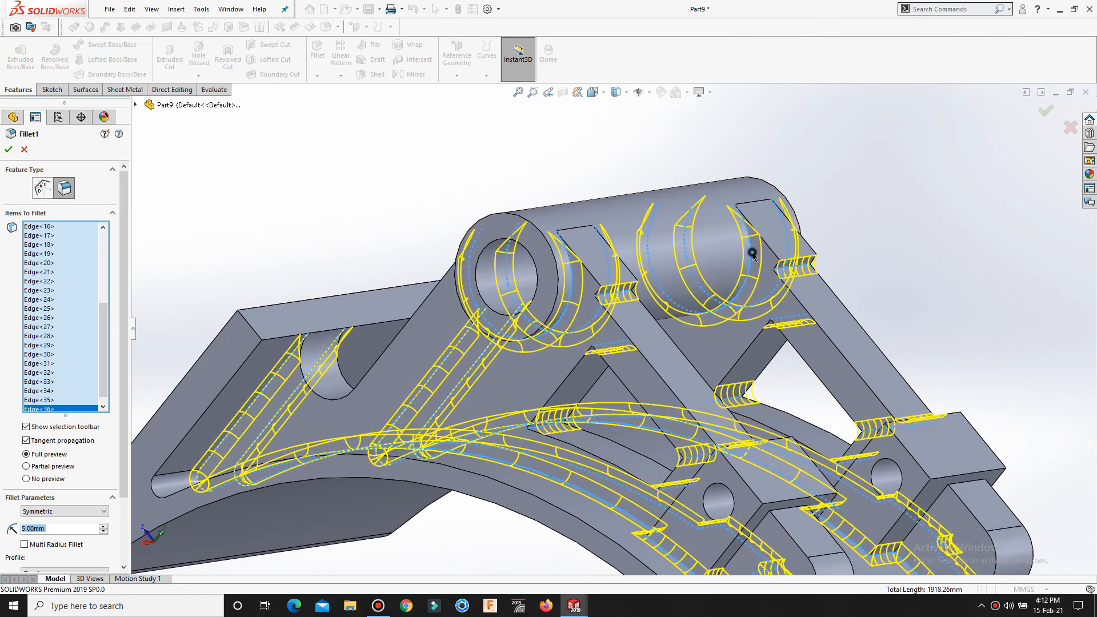
pyautogui.press('Return')
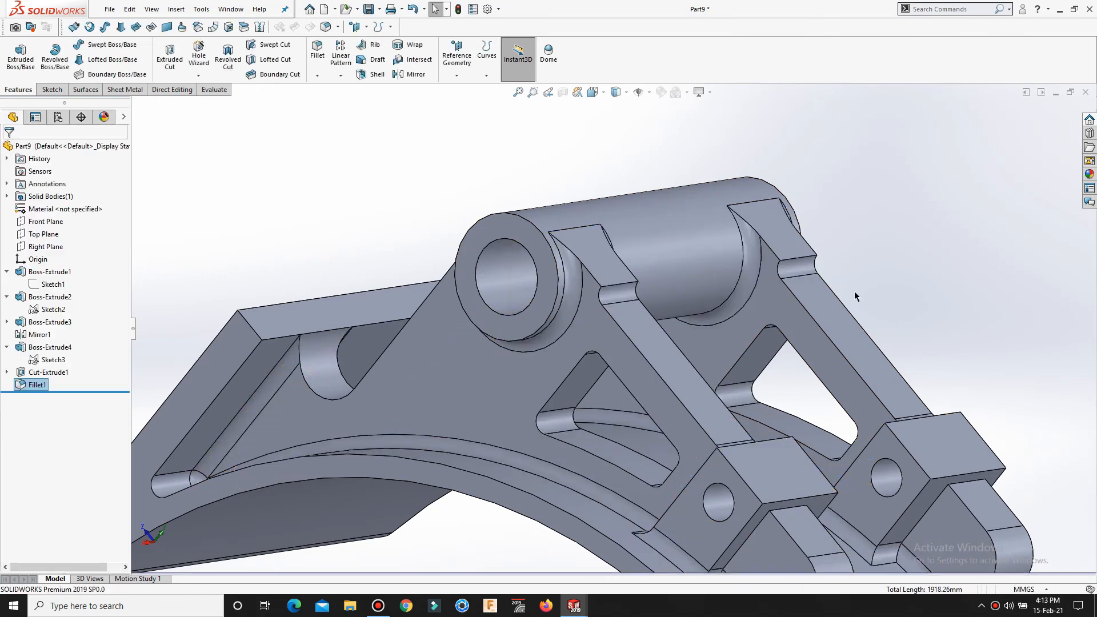
# Step: Start a sketch on the Top Plane and draw a rectangle about 52 by 26 mm from the plate's end edge, between the ribs
pyautogui.scroll(1, 753, 326)
pyautogui.scroll(5, 752, 326)
pyautogui.moveTo(753, 325); pyautogui.dragTo(682, 464, button='middle')
pyautogui.scroll(-3, 682, 464)
pyautogui.click(44, 234)
pyautogui.click(39, 217)
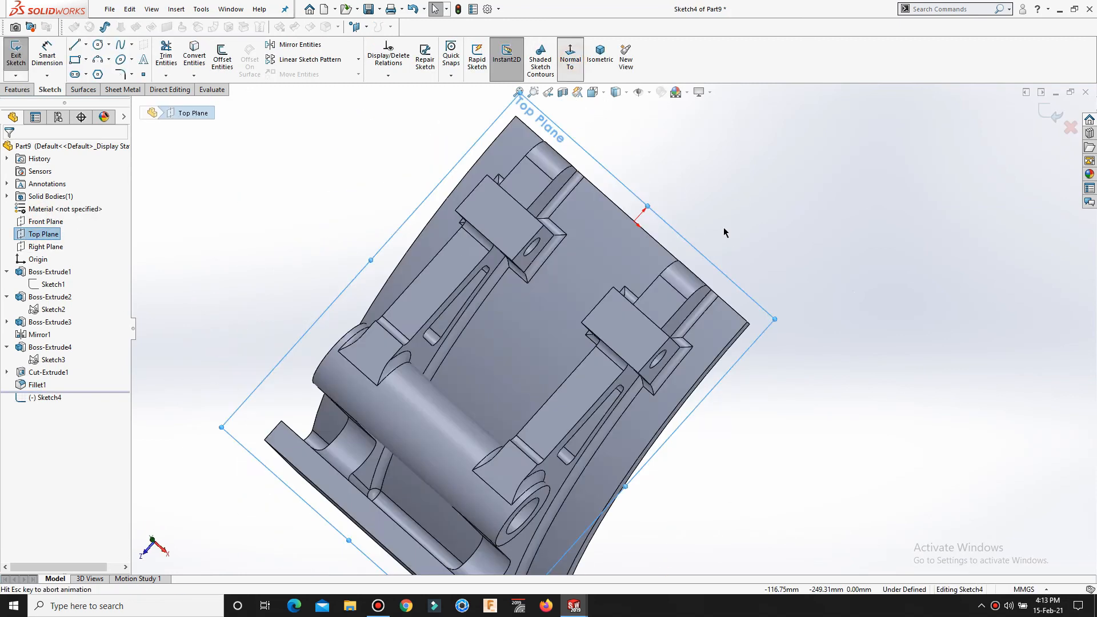
pyautogui.click(850, 252)
pyautogui.press('s')
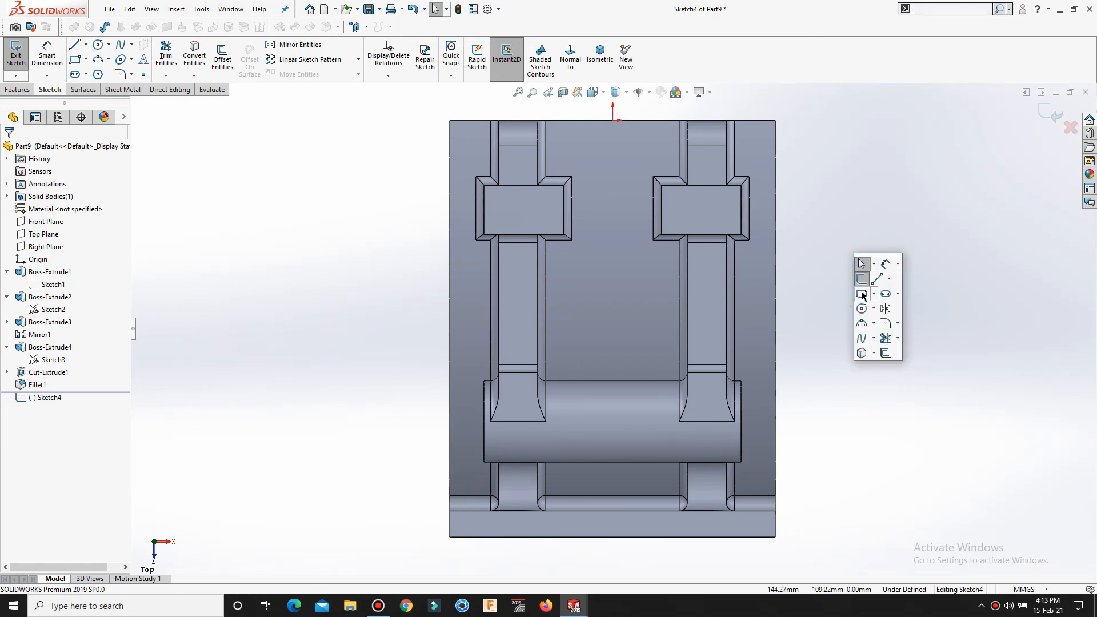
pyautogui.click(570, 122)
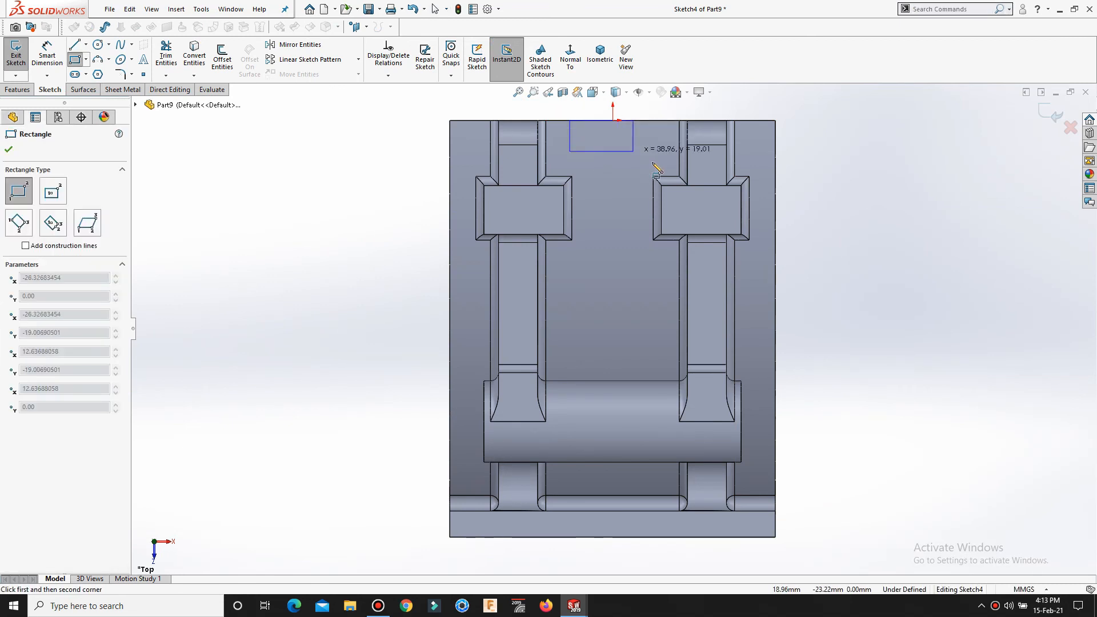
pyautogui.click(655, 164)
pyautogui.rightClick(655, 164)
pyautogui.click(666, 174)
pyautogui.scroll(-2, 641, 140)
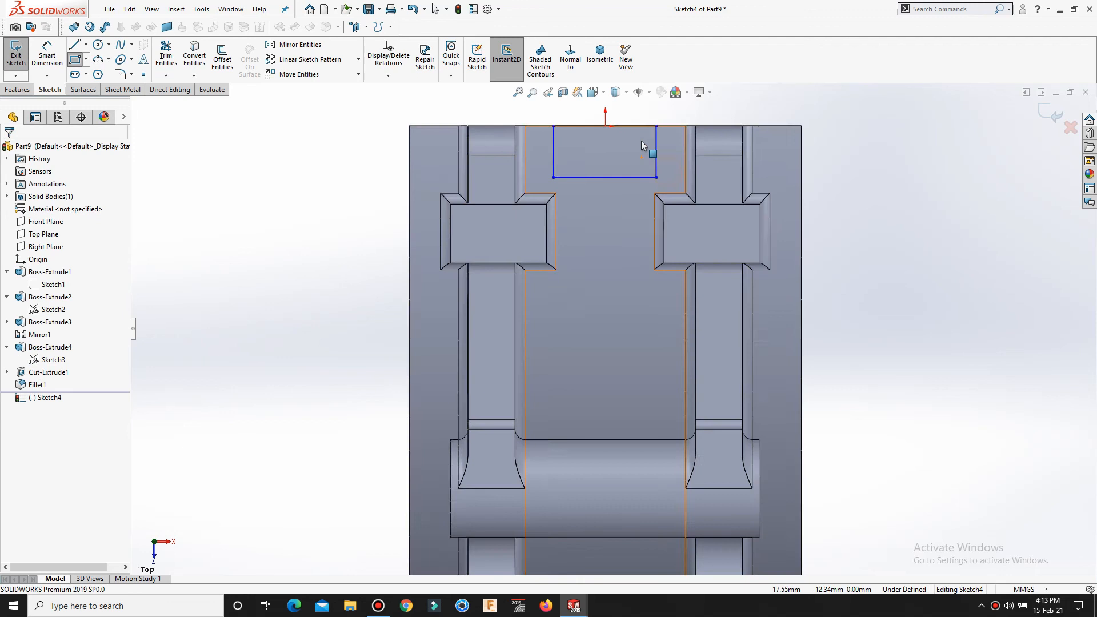
# Step: Centre the rectangle on the plate by aligning the midpoint of its inner horizontal line with the origin
pyautogui.click(597, 195)
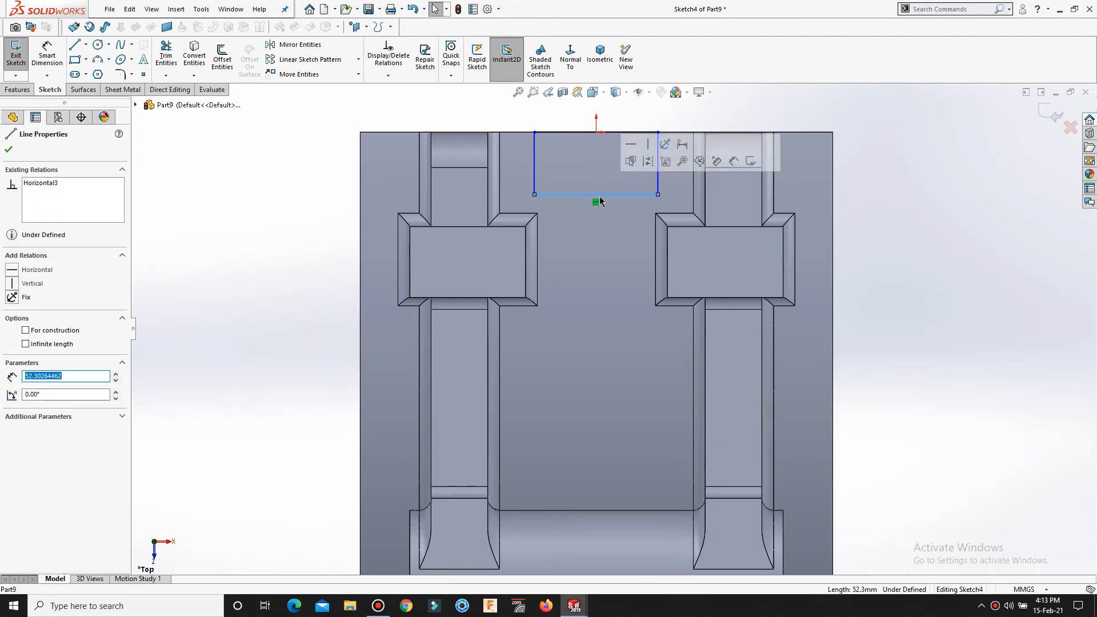
pyautogui.keyDown('ctrl'); pyautogui.click(596, 195); pyautogui.keyUp('ctrl')
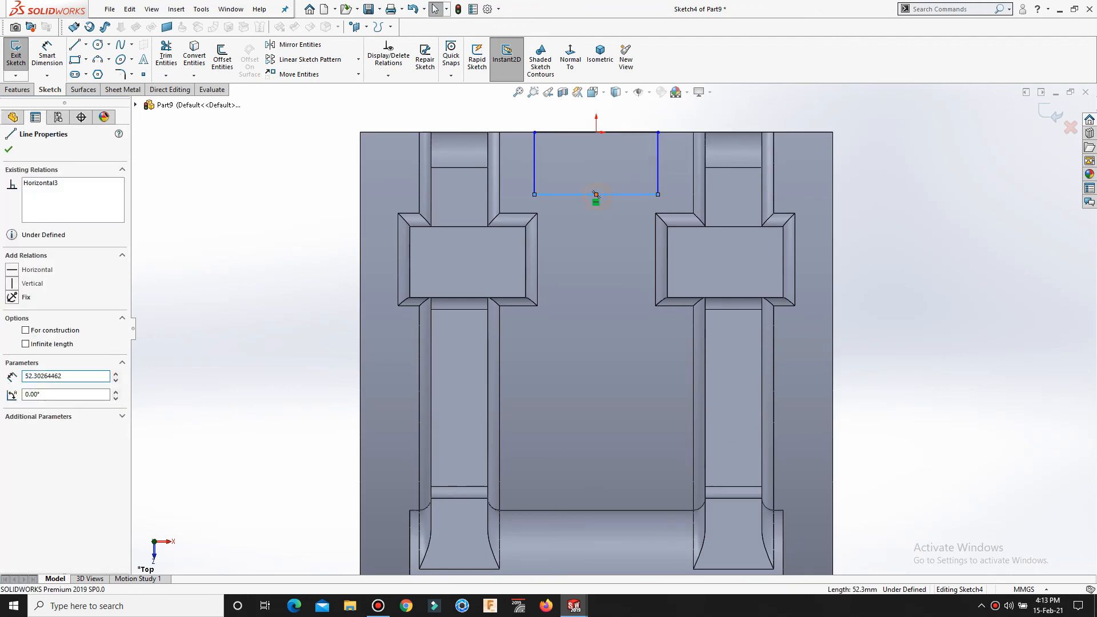
pyautogui.keyDown('ctrl'); pyautogui.click(595, 138); pyautogui.keyUp('ctrl')
pyautogui.rightClick(40, 185)
pyautogui.click(51, 209)
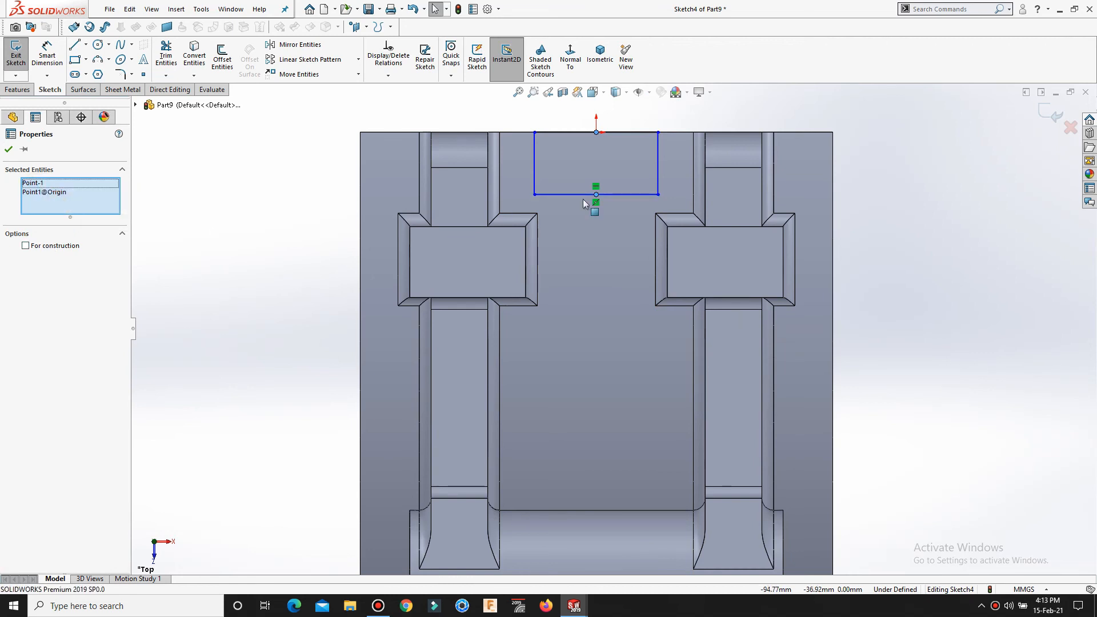
pyautogui.press('Escape')
pyautogui.click(596, 133)
pyautogui.click(598, 194)
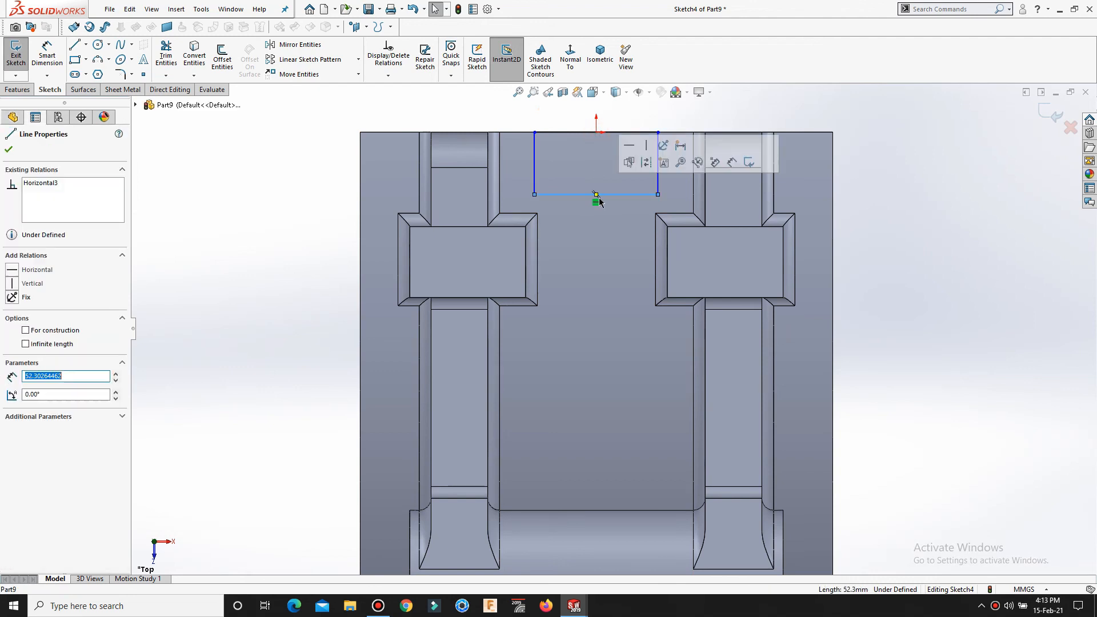
pyautogui.keyDown('ctrl'); pyautogui.click(596, 132); pyautogui.keyUp('ctrl')
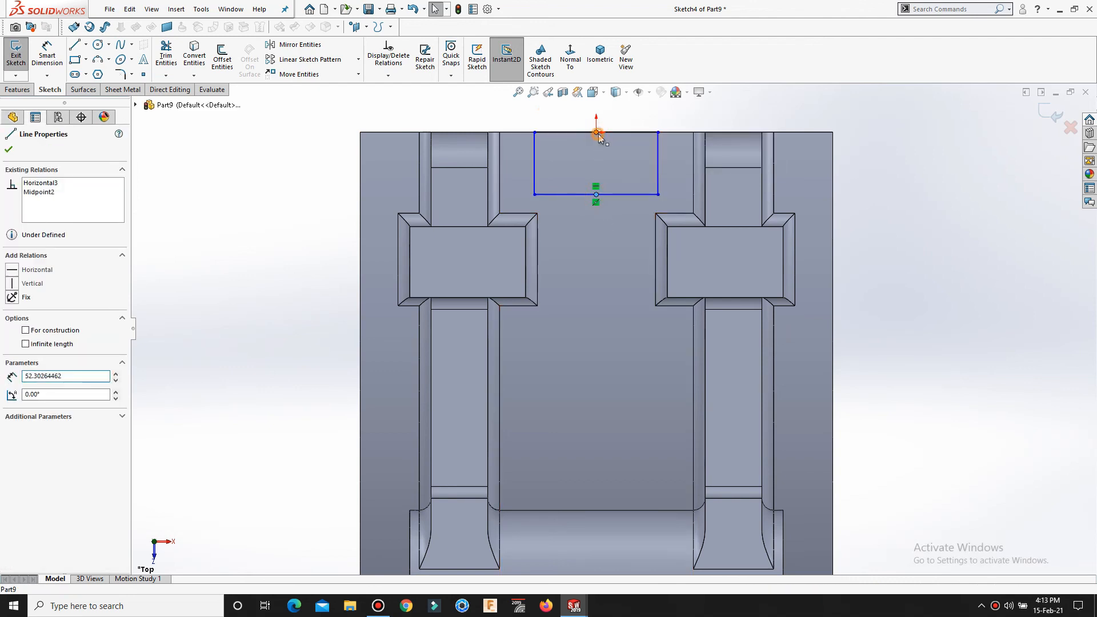
pyautogui.click(648, 85)
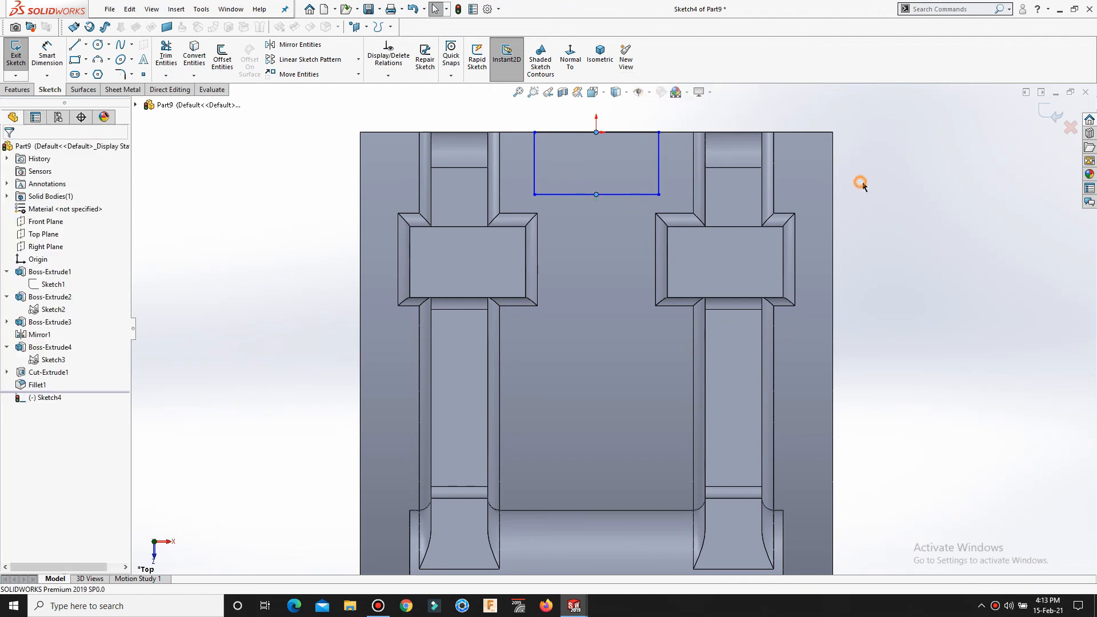
# Step: Dimension the rectangle to 75 mm wide and 30 mm deep, and finish the sketch
pyautogui.press('s')
pyautogui.click(942, 246)
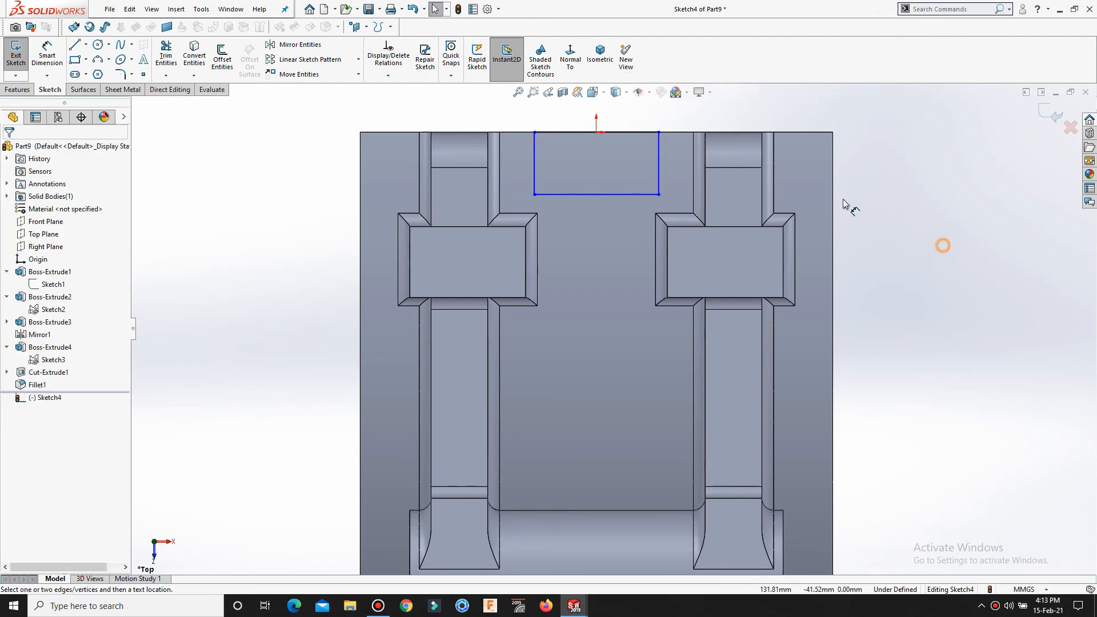
pyautogui.click(638, 194)
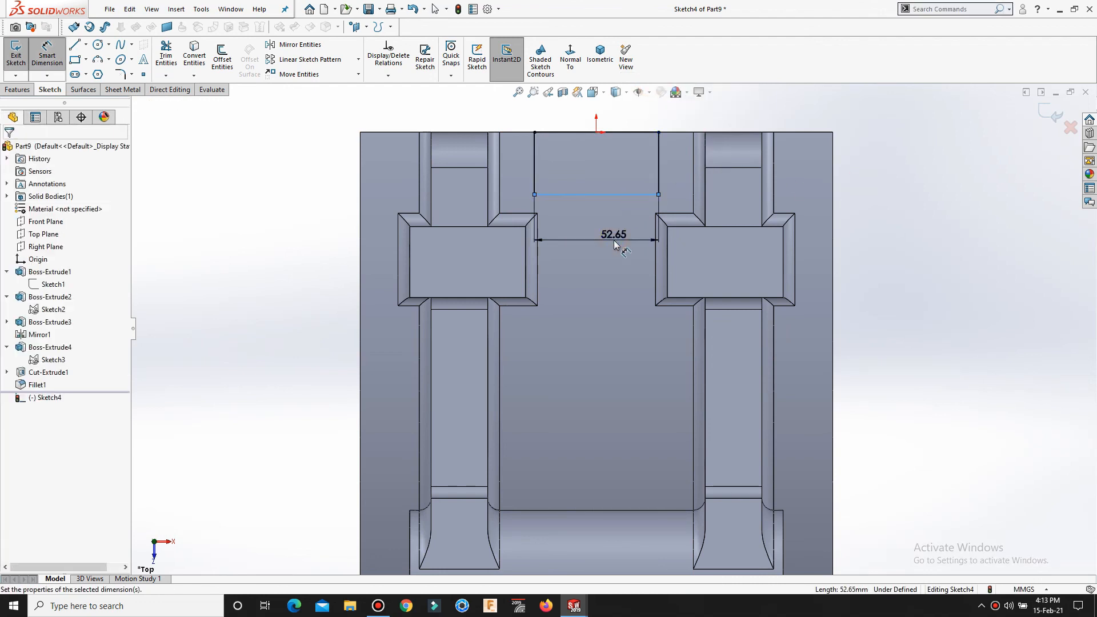
pyautogui.click(613, 240)
pyautogui.write('75')
pyautogui.press('Return')
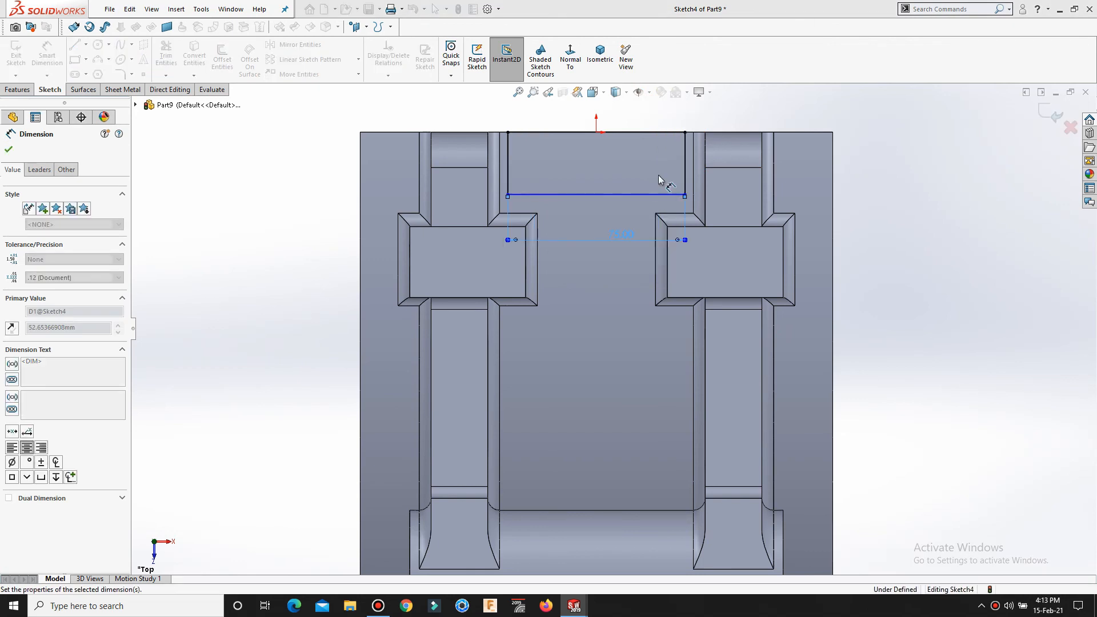
pyautogui.click(685, 177)
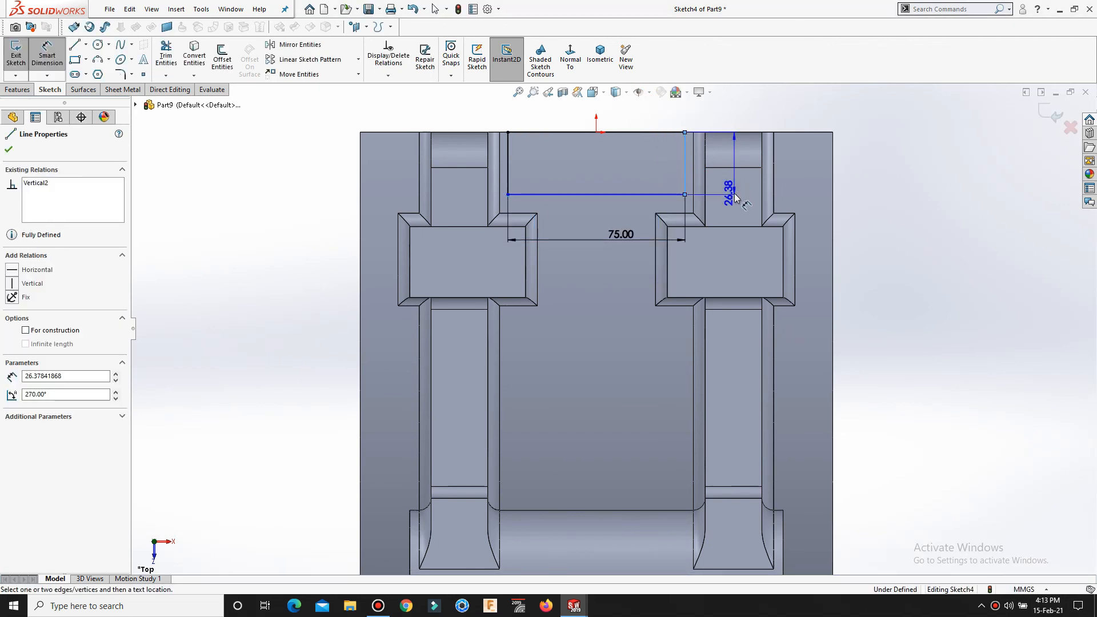
pyautogui.click(734, 197)
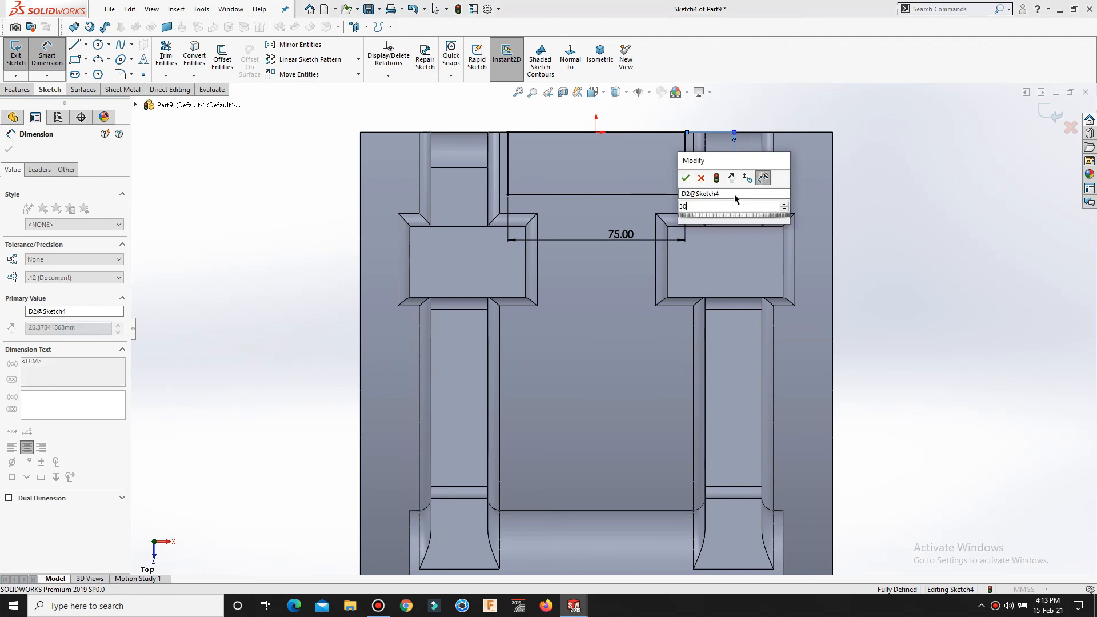
pyautogui.write('30')
pyautogui.press('Return')
pyautogui.click(878, 253)
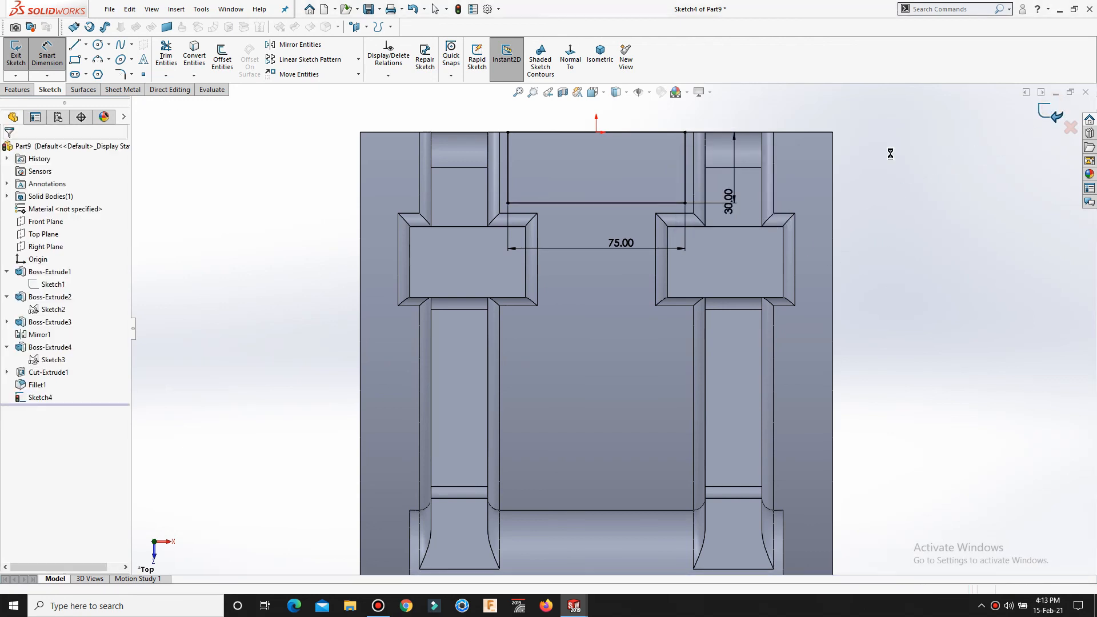
# Step: Extrude-cut the rectangle through the plate's end with a 158 mm blind depth in the reversed direction
pyautogui.press('s')
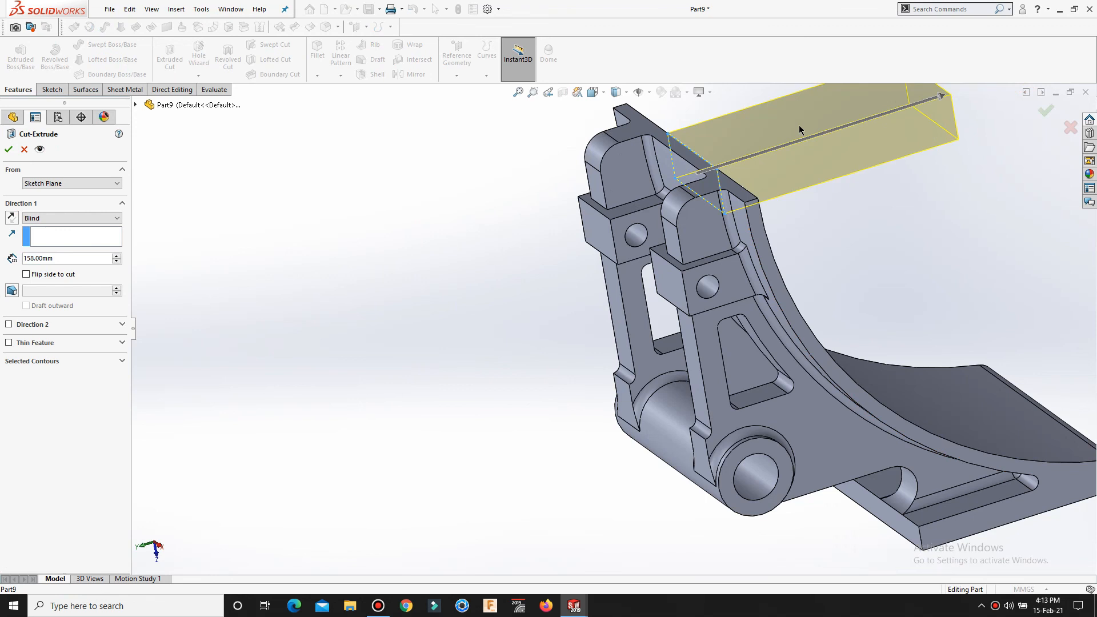
pyautogui.click(10, 218)
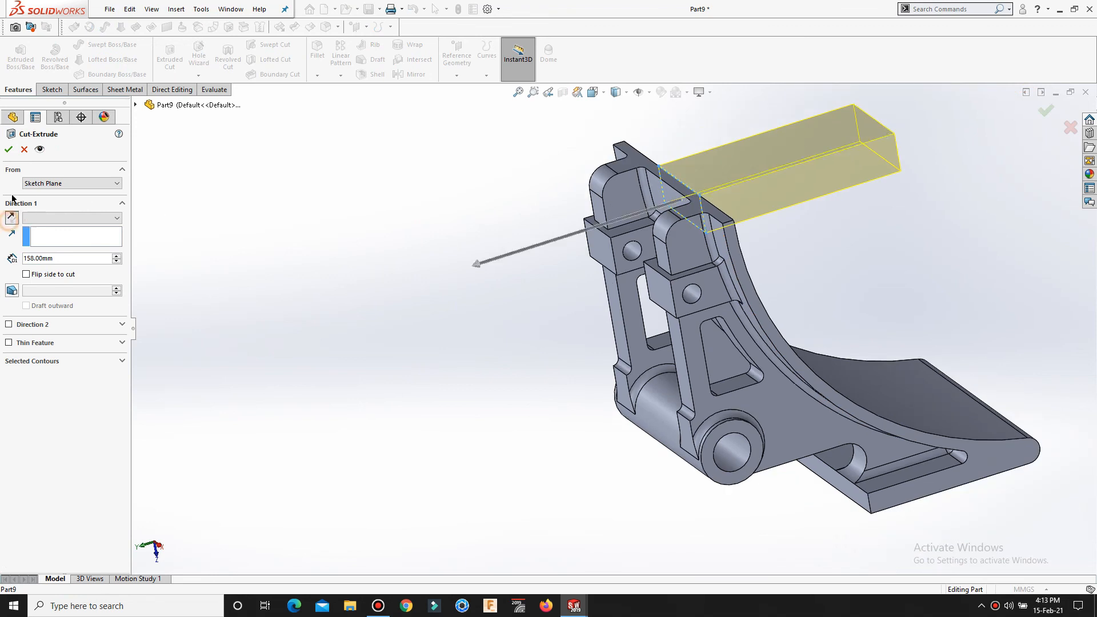
pyautogui.click(8, 149)
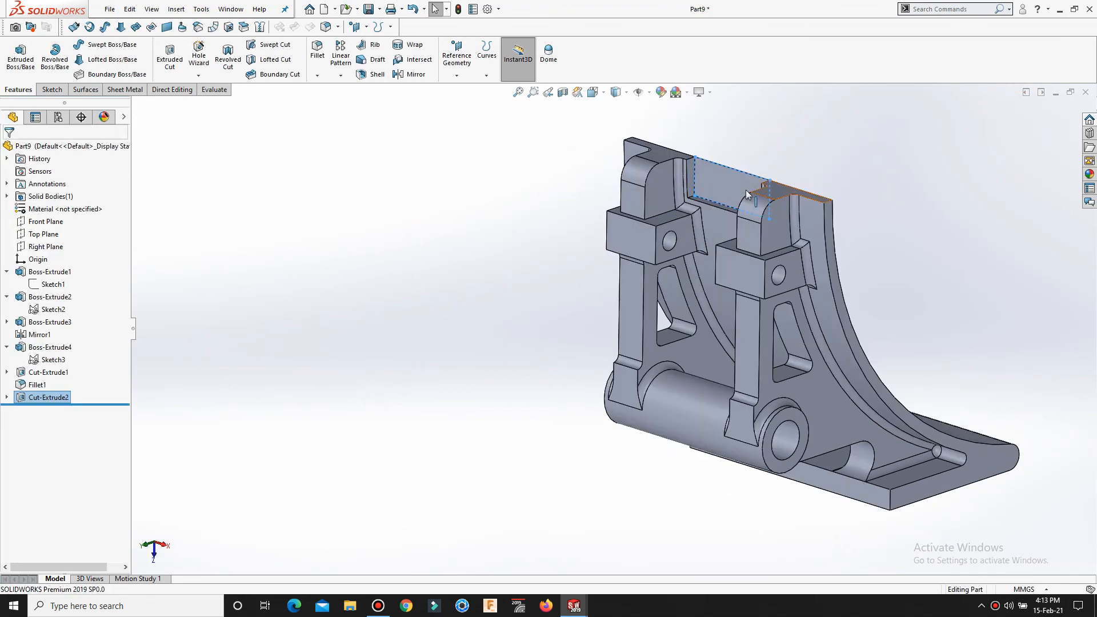
# Step: Edit the notch cut at the plate's end so its end condition is Through All - Both
pyautogui.rightClick(38, 398)
pyautogui.click(46, 346)
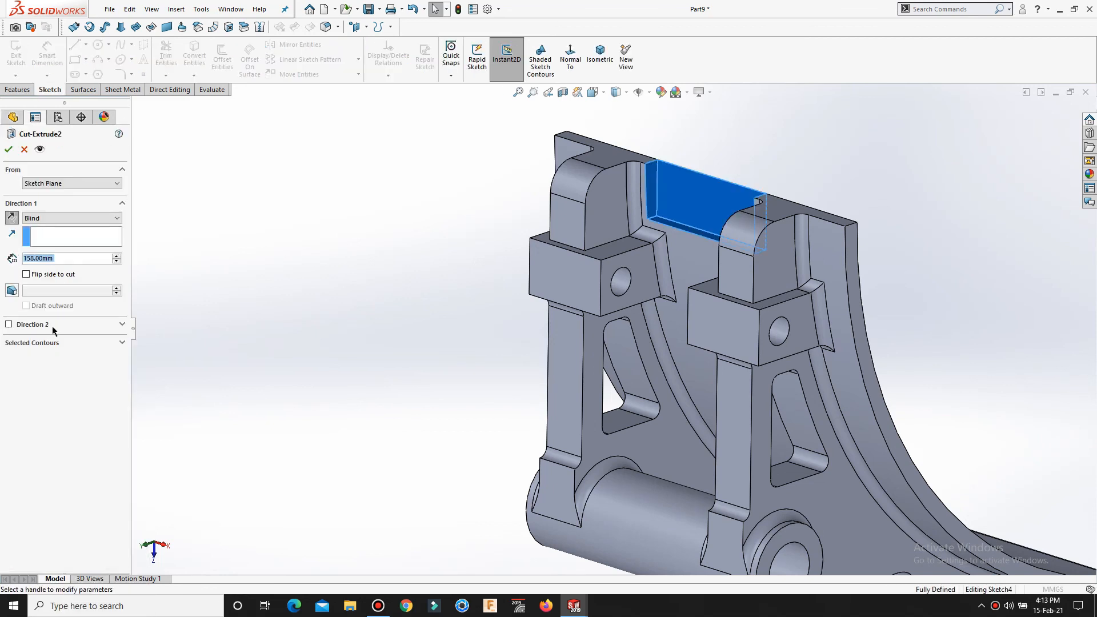
pyautogui.click(35, 220)
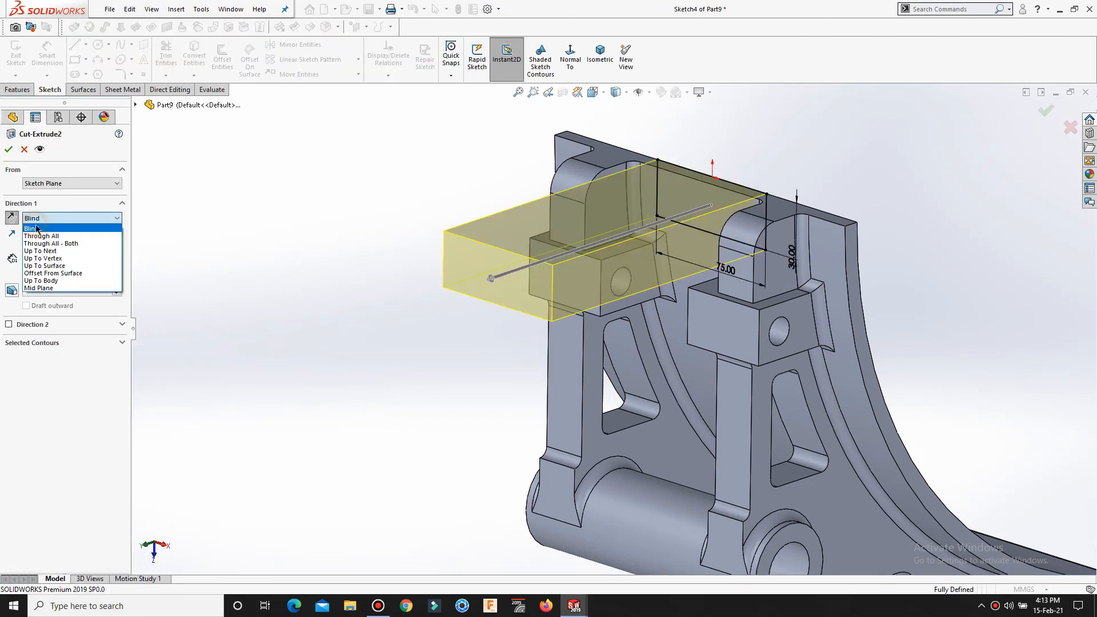
pyautogui.click(40, 236)
pyautogui.click(43, 218)
pyautogui.click(45, 244)
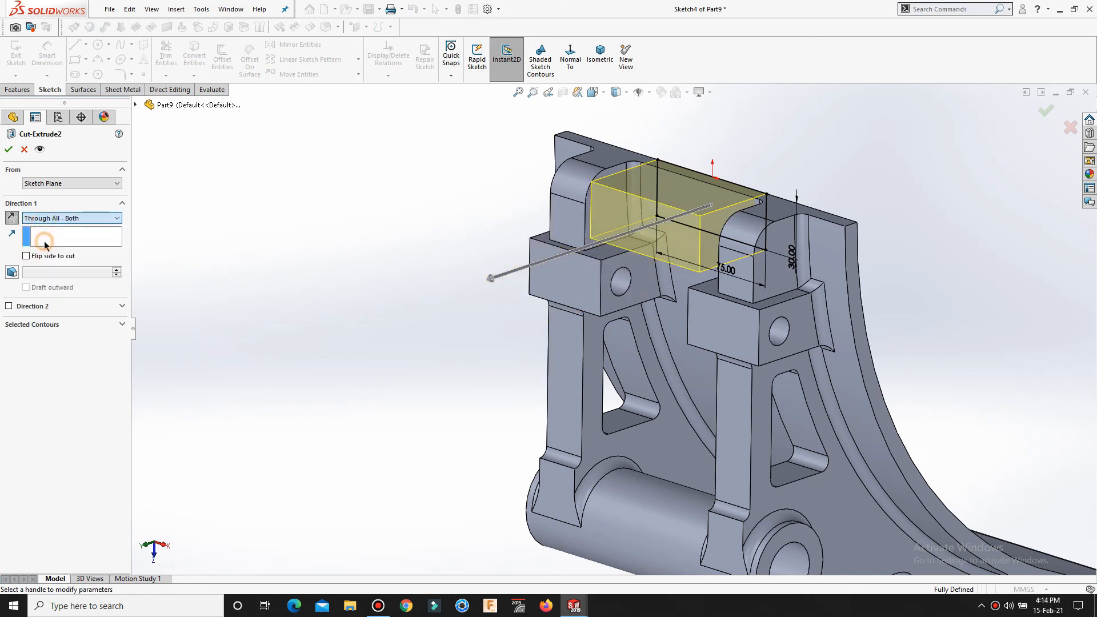
pyautogui.click(8, 150)
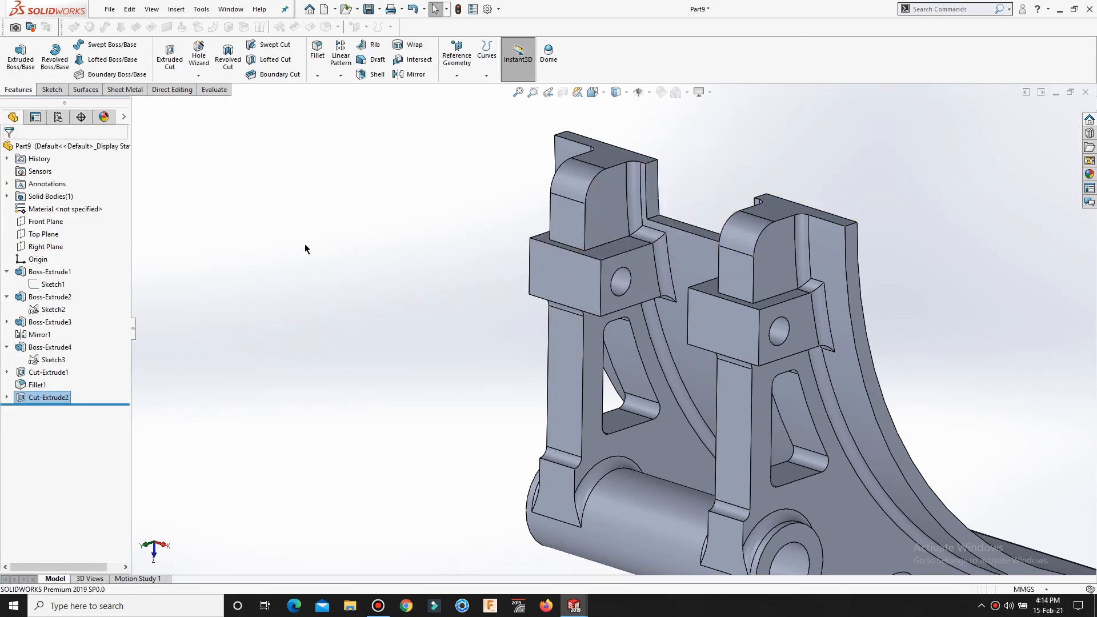
# Step: Fillet the six corner edges of the plate's notched end, including the notch's inner and outer corners, with a 5 mm radius
pyautogui.moveTo(770, 251)
pyautogui.mouseDown(button='middle')
pyautogui.moveTo(789, 218)
pyautogui.moveTo(573, 286)
pyautogui.moveTo(644, 385)
pyautogui.moveTo(808, 211)
pyautogui.moveTo(772, 262)
pyautogui.moveTo(763, 253)
pyautogui.mouseUp(button='middle')
pyautogui.scroll(-2, 758, 257)
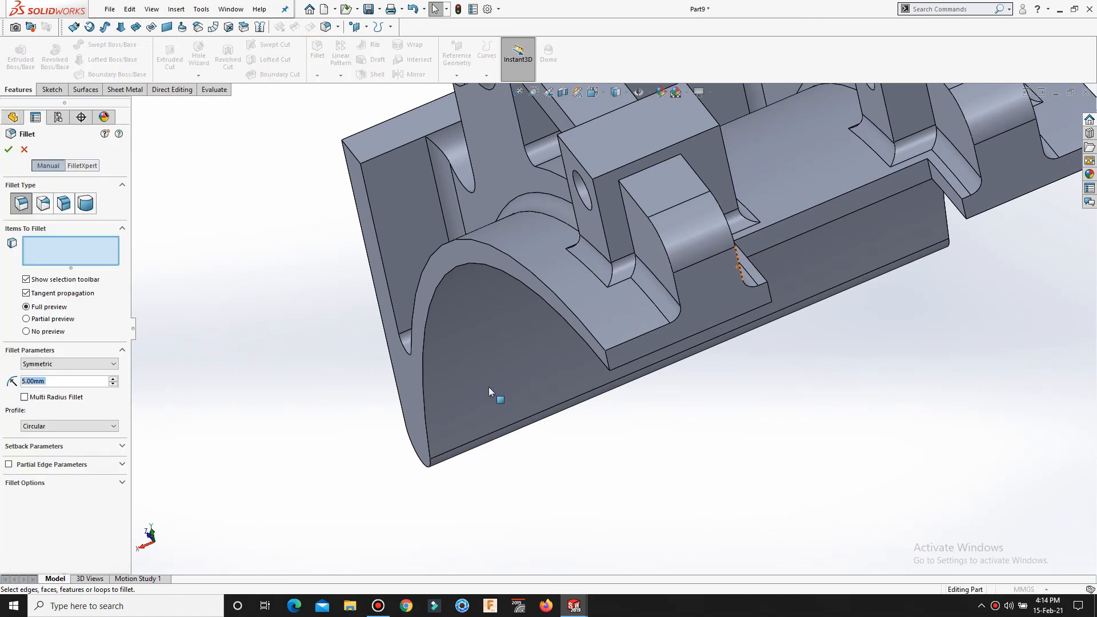
pyautogui.click(608, 362)
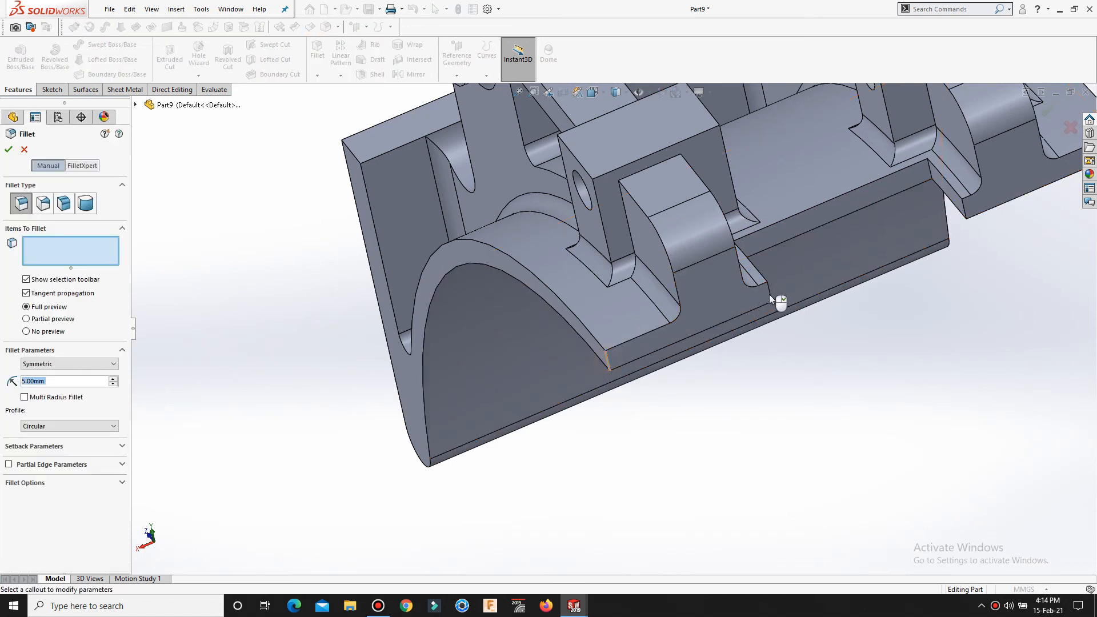
pyautogui.click(770, 299)
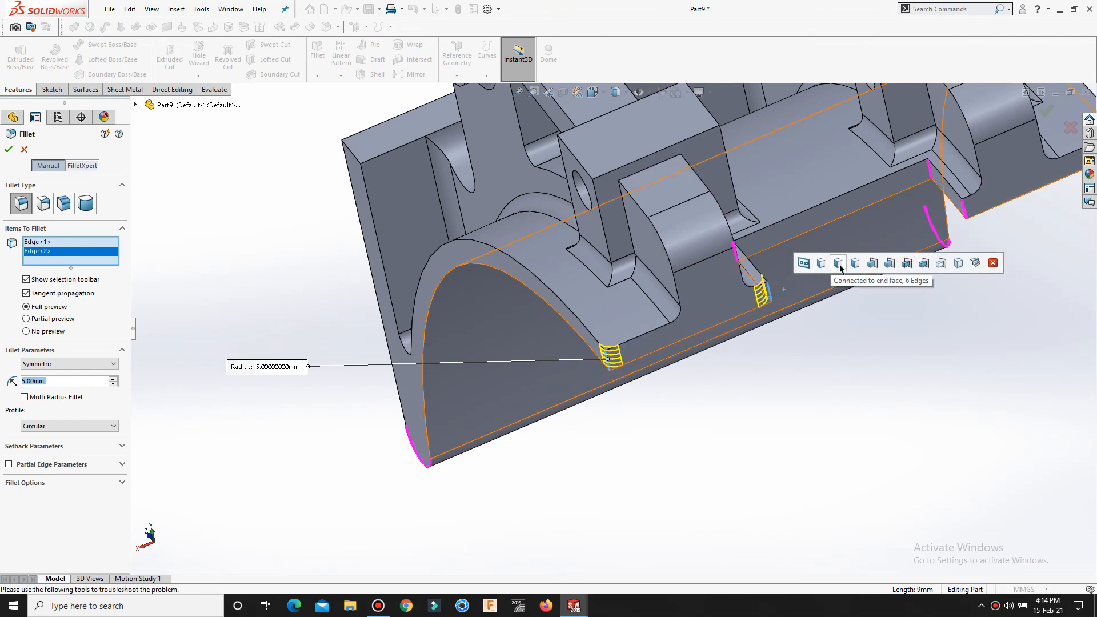
pyautogui.click(963, 208)
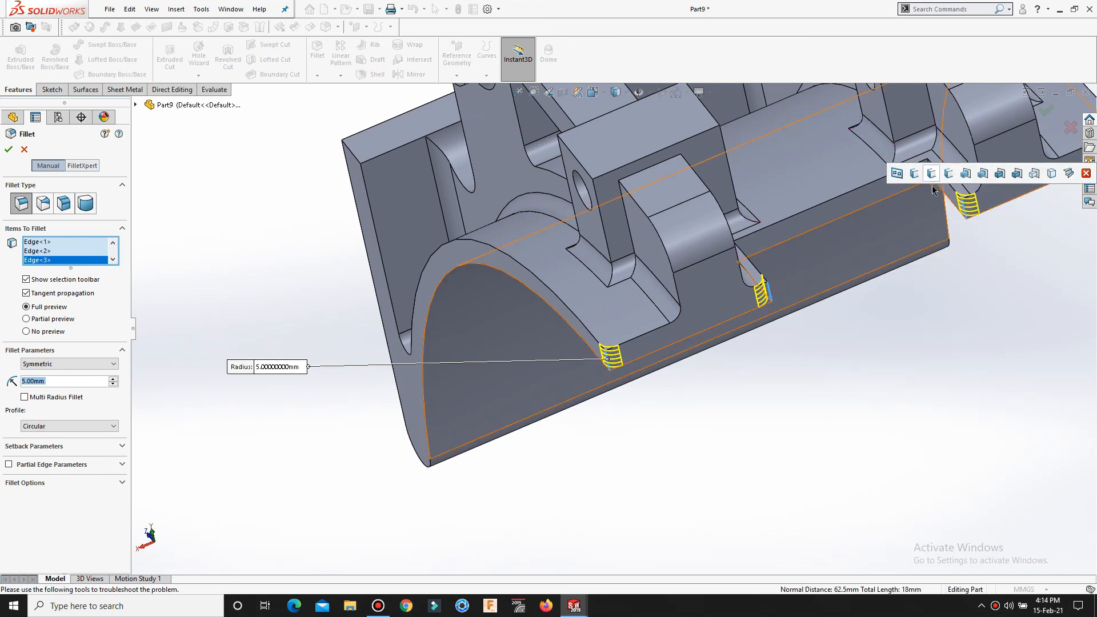
pyautogui.moveTo(790, 248); pyautogui.dragTo(190, 351, button='middle')
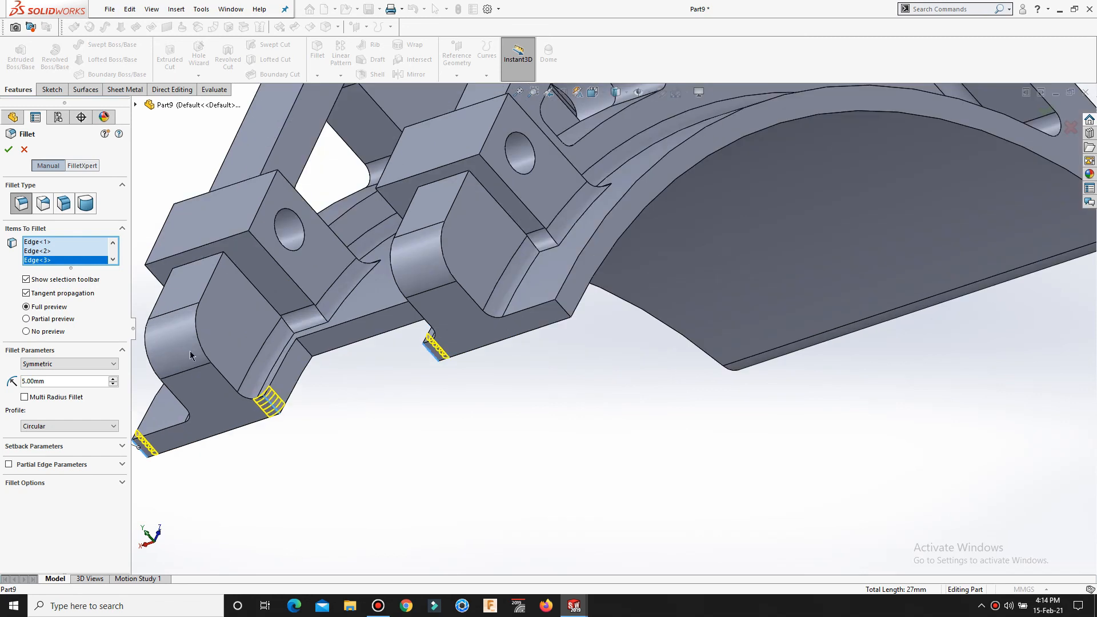
pyautogui.click(305, 351)
pyautogui.moveTo(308, 349); pyautogui.dragTo(409, 323, button='middle')
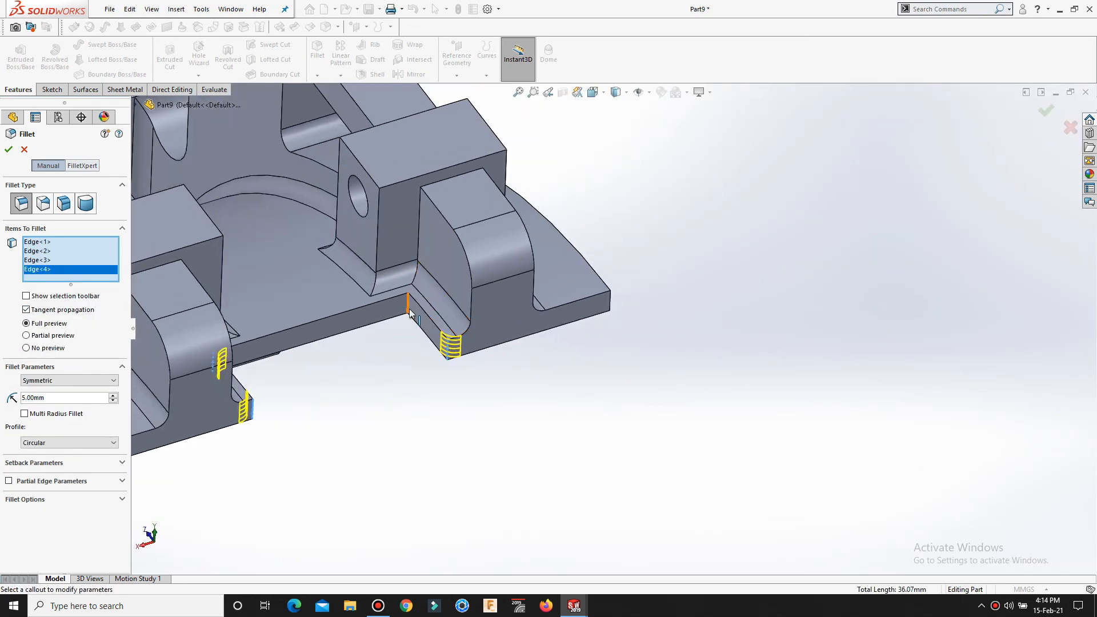
pyautogui.click(409, 313)
pyautogui.click(610, 304)
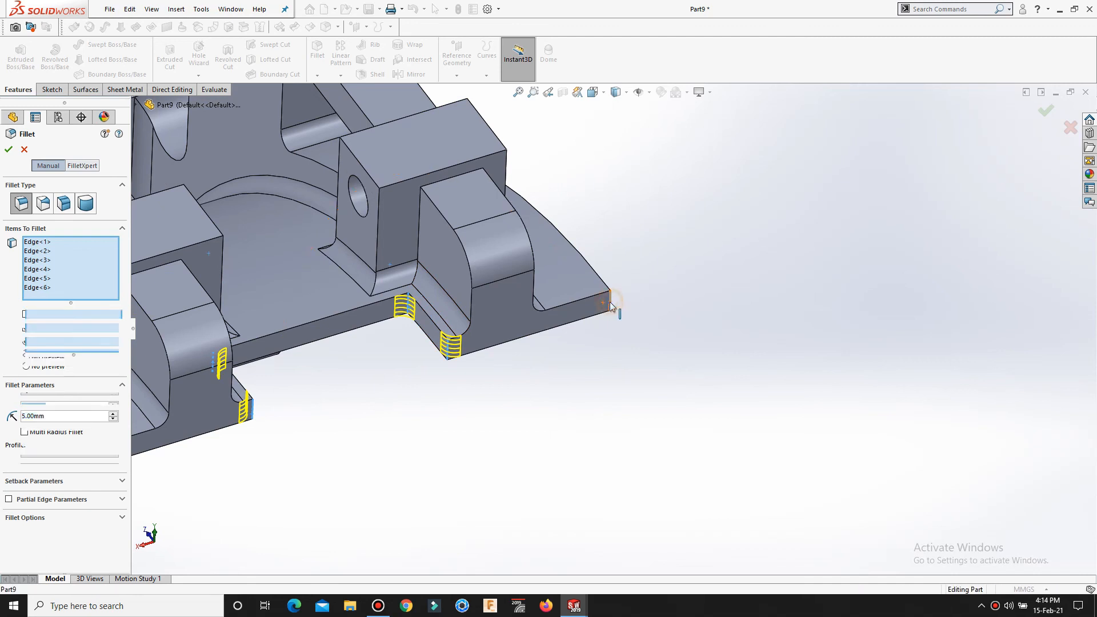
pyautogui.rightClick(611, 307)
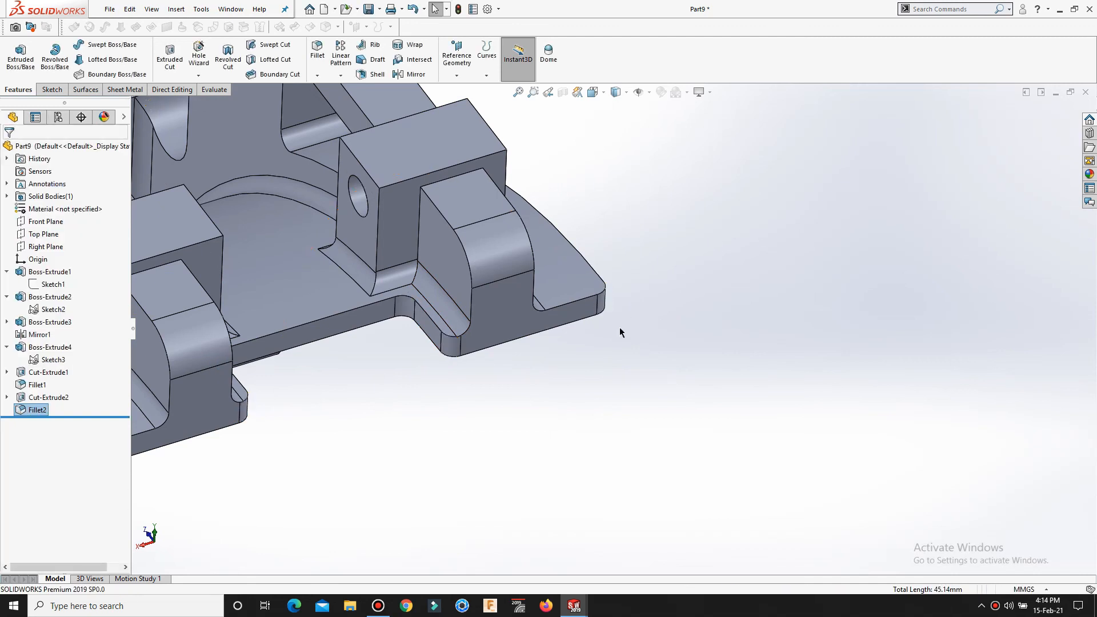
# Step: Apply the brushed steel appearance to both fillet features
pyautogui.scroll(4, 607, 344)
pyautogui.scroll(-1, 433, 269)
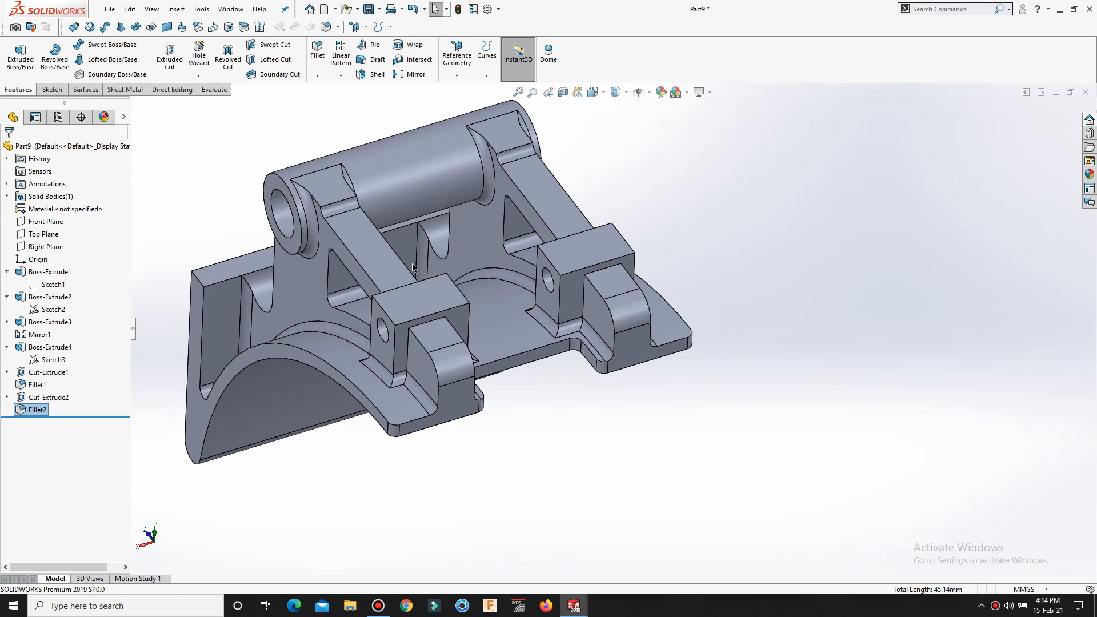
pyautogui.moveTo(433, 267); pyautogui.dragTo(379, 341, button='middle')
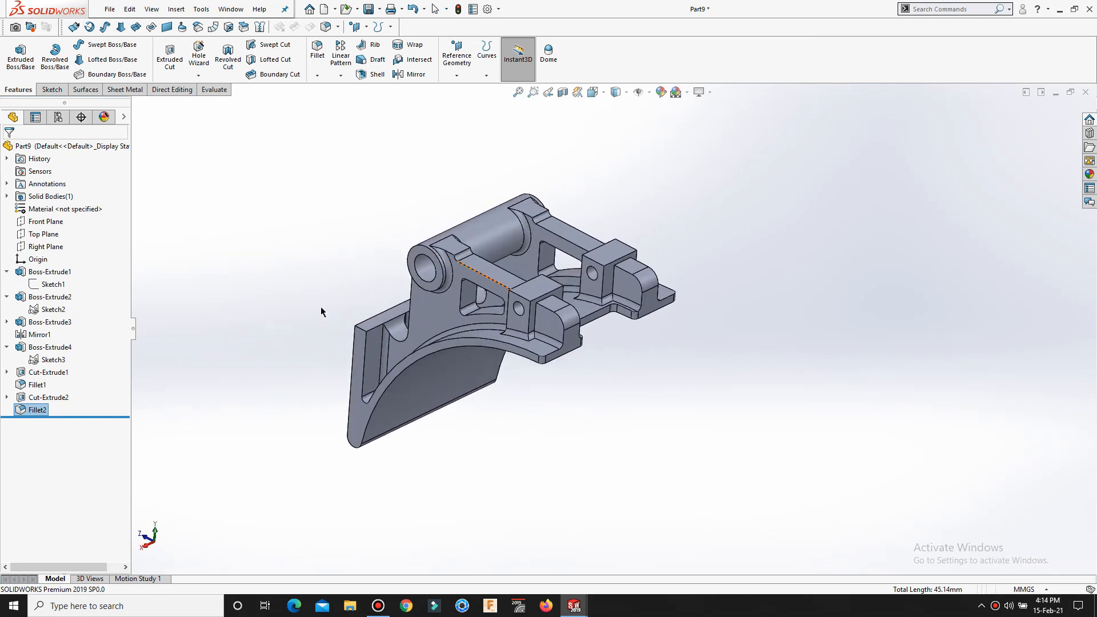
pyautogui.scroll(-2, 320, 311)
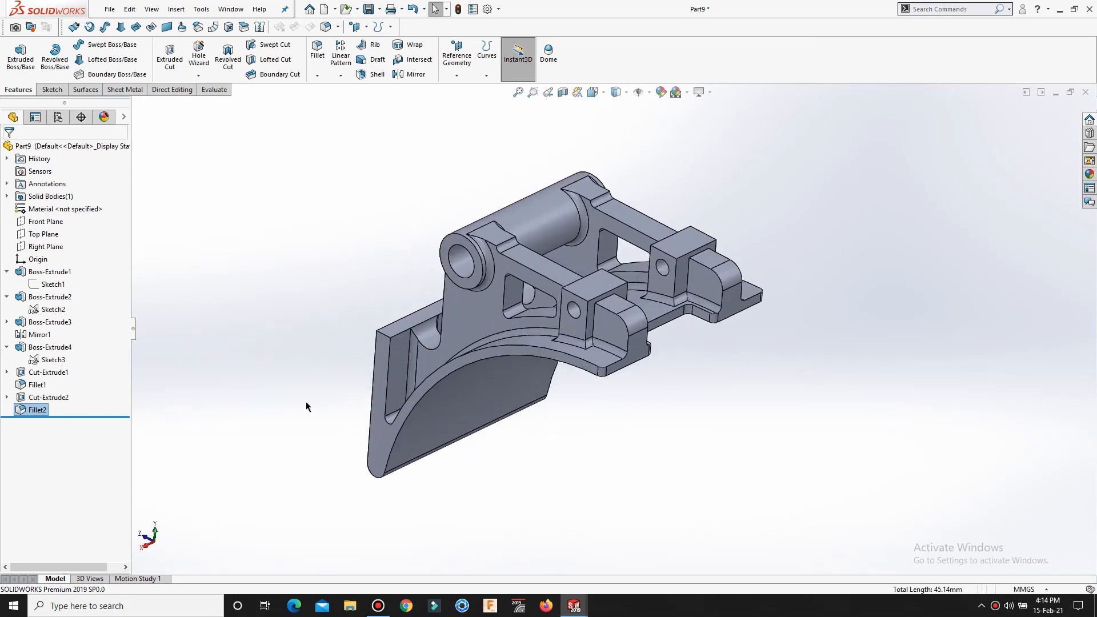
pyautogui.click(34, 410)
pyautogui.keyDown('ctrl'); pyautogui.click(20, 386); pyautogui.keyUp('ctrl')
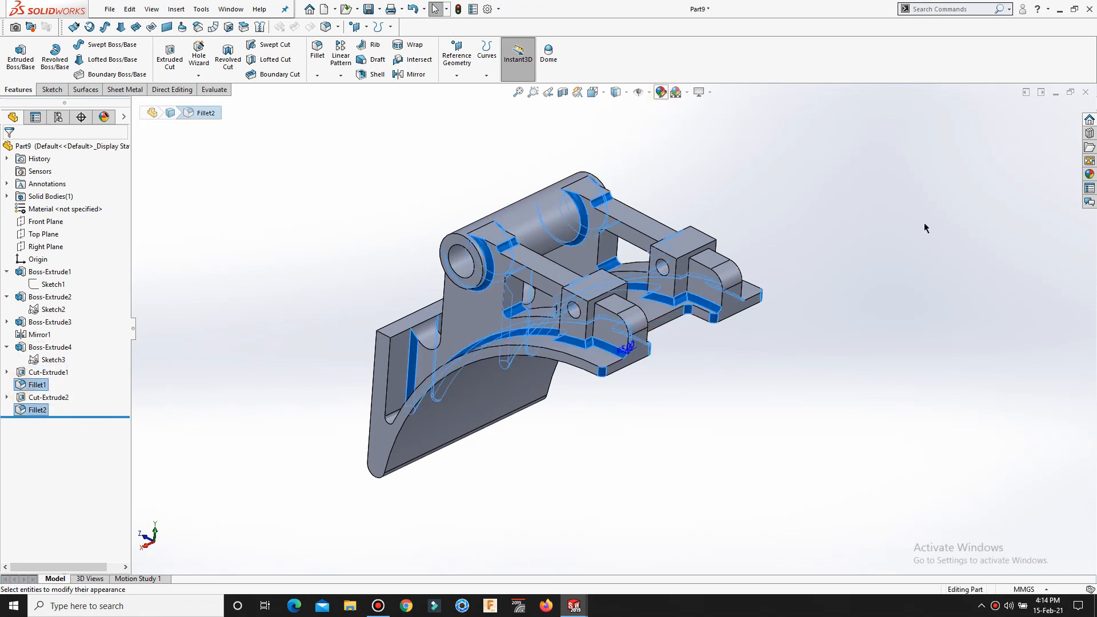
pyautogui.click(1089, 174)
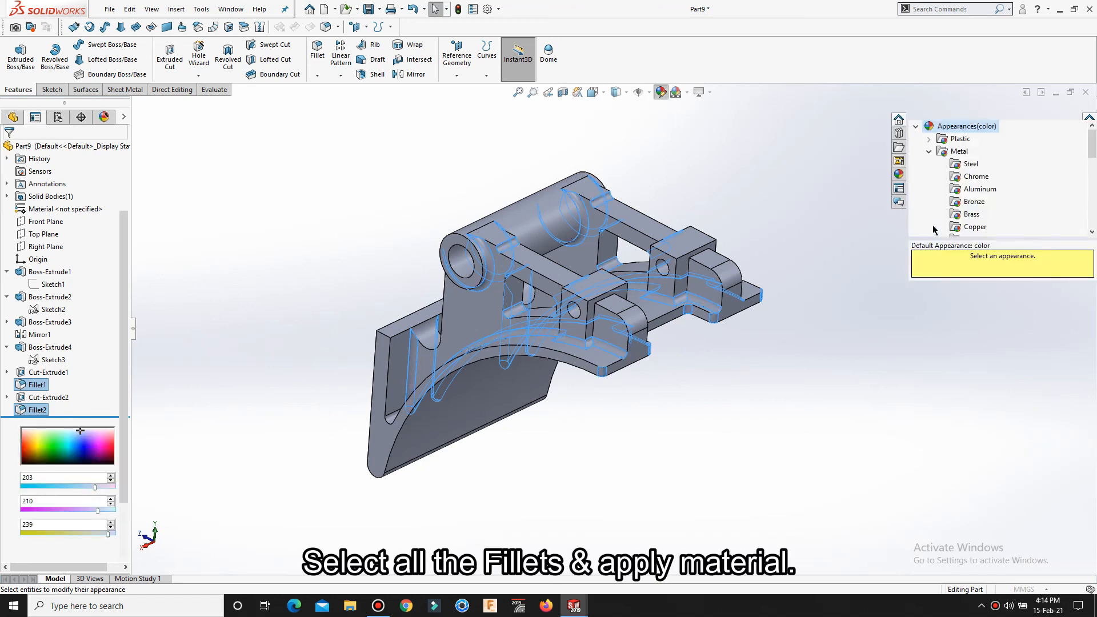
pyautogui.click(966, 164)
pyautogui.click(1022, 353)
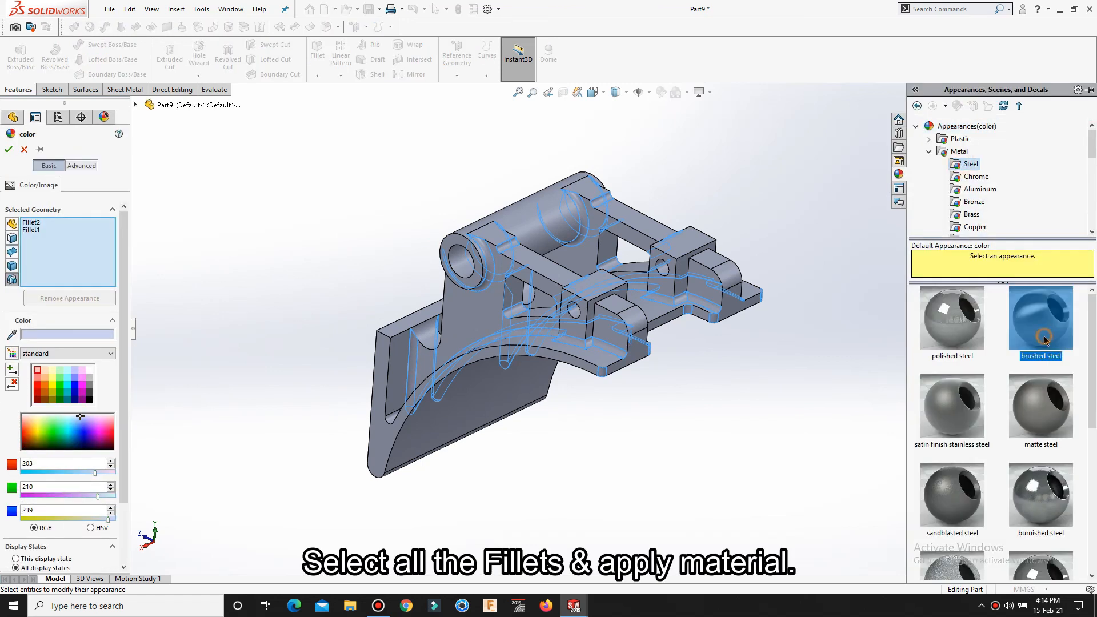
pyautogui.rightClick(796, 376)
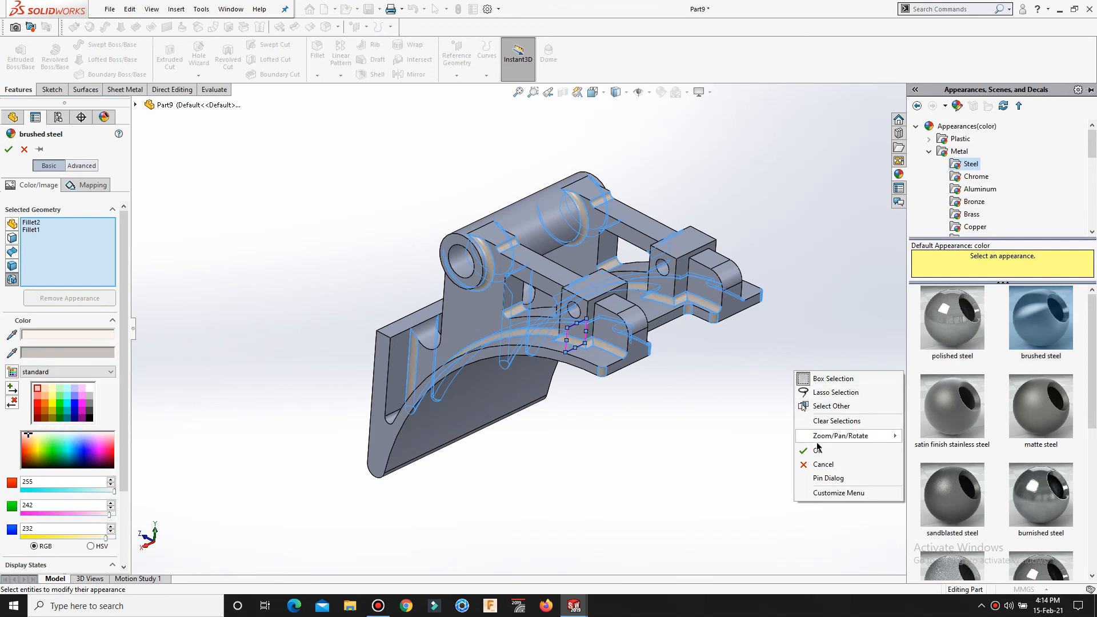
pyautogui.click(817, 450)
pyautogui.click(698, 420)
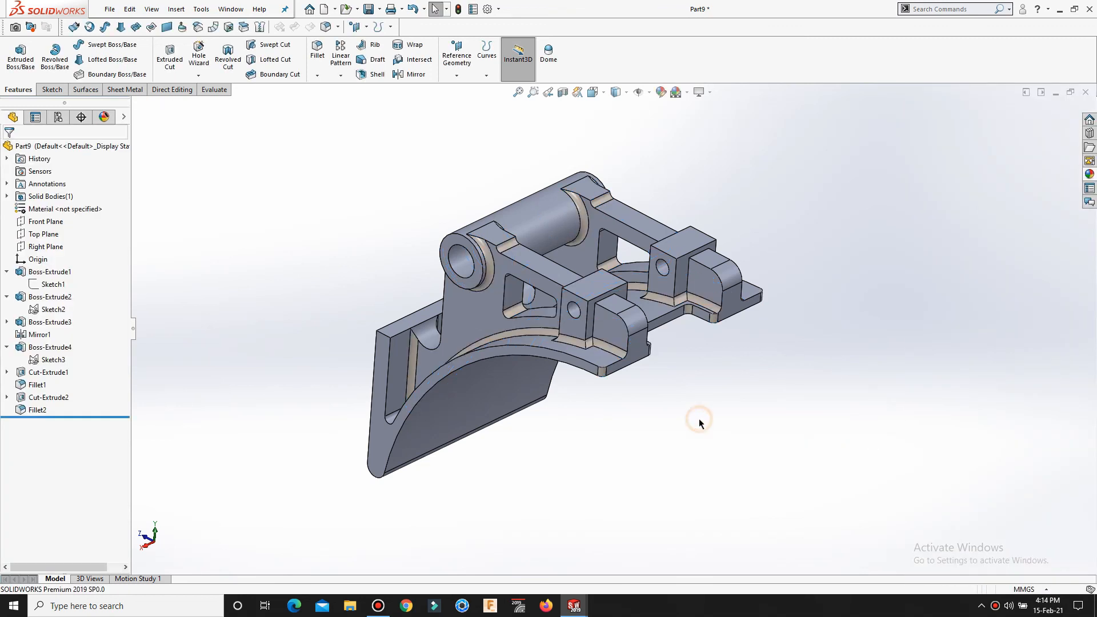
# Step: Assign Copper as the part's material
pyautogui.rightClick(46, 209)
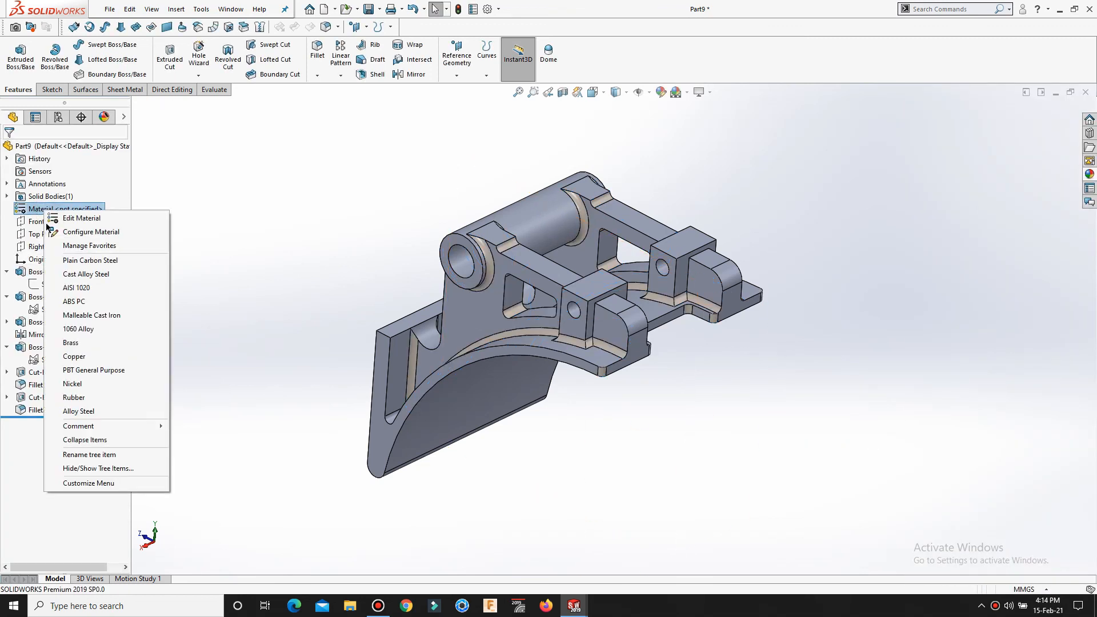
pyautogui.click(78, 357)
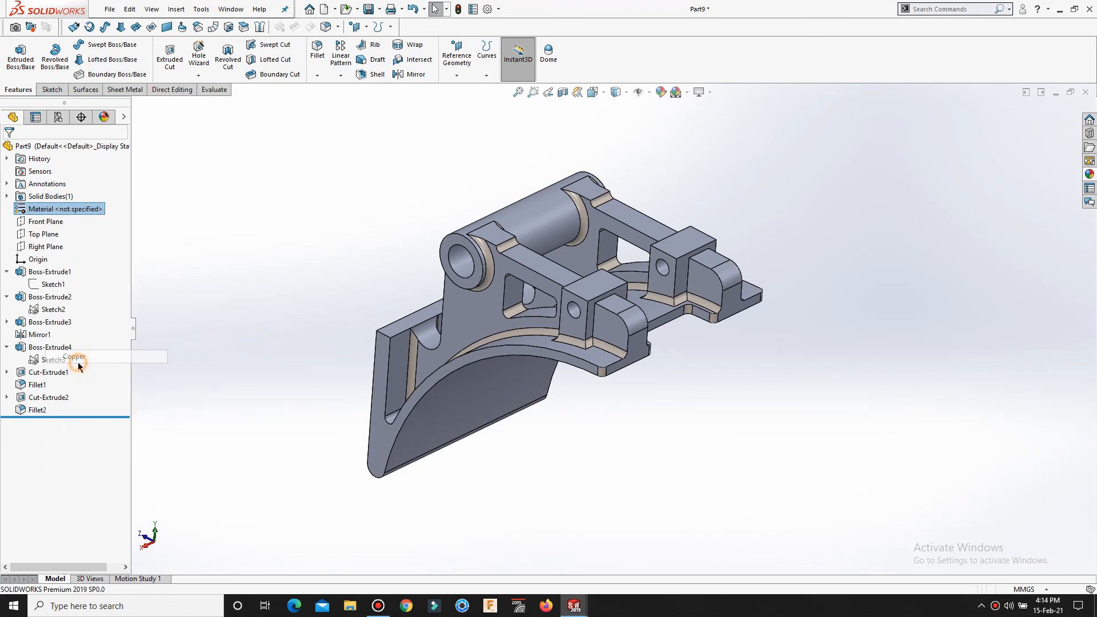
pyautogui.click(248, 352)
pyautogui.moveTo(447, 352); pyautogui.dragTo(453, 367, button='middle')
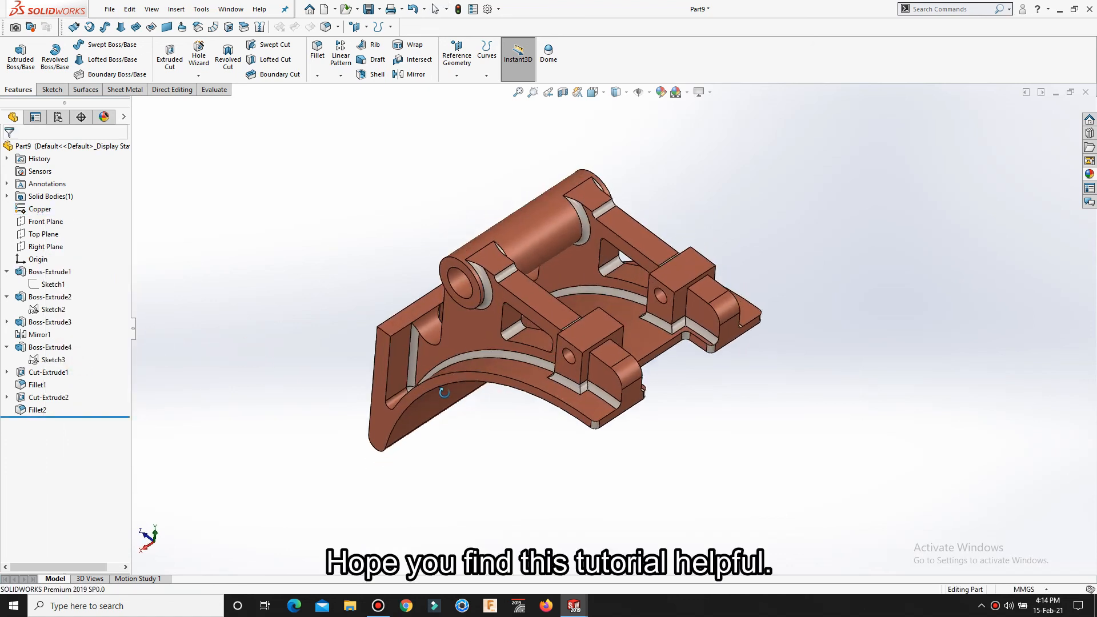
pyautogui.scroll(-2, 453, 367)
pyautogui.scroll(1, 453, 368)
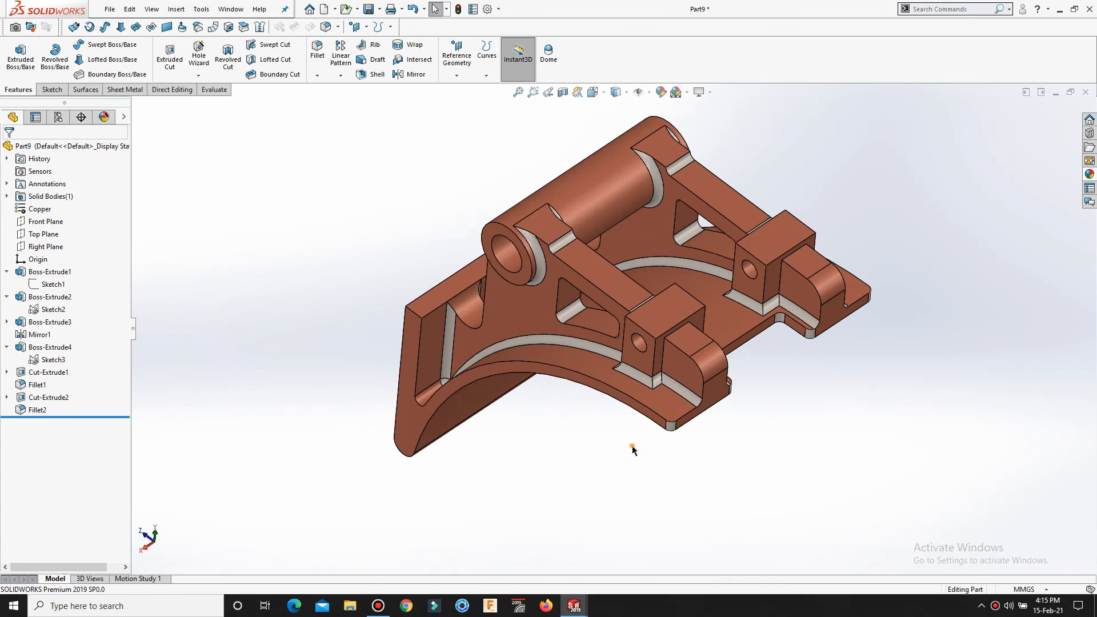
pyautogui.scroll(1, 745, 441)
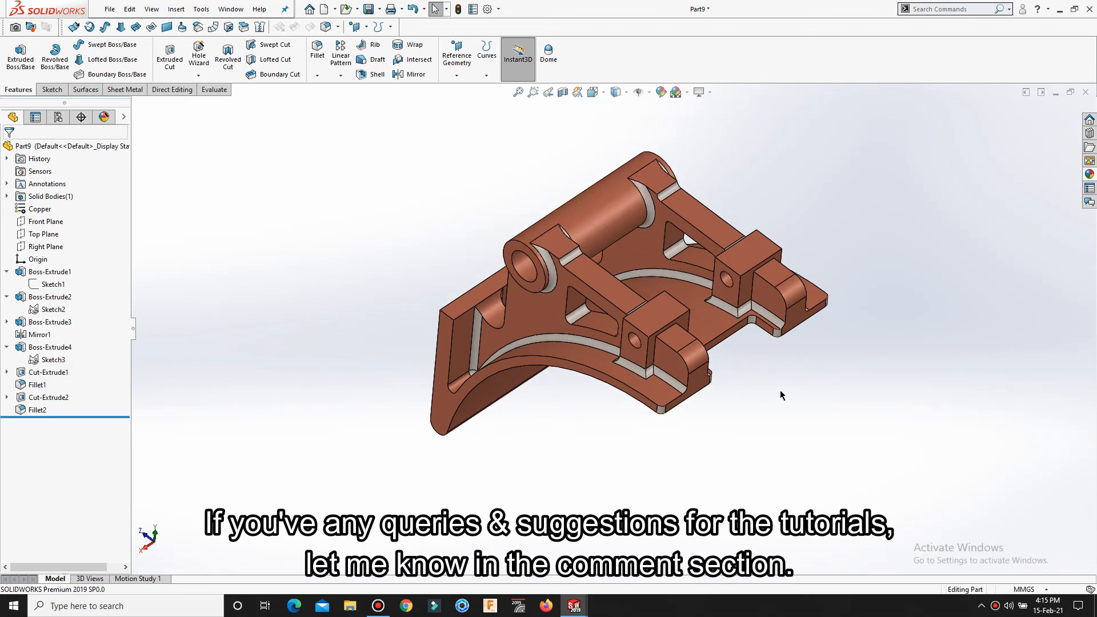
pyautogui.moveTo(780, 392); pyautogui.dragTo(777, 391, button='middle')
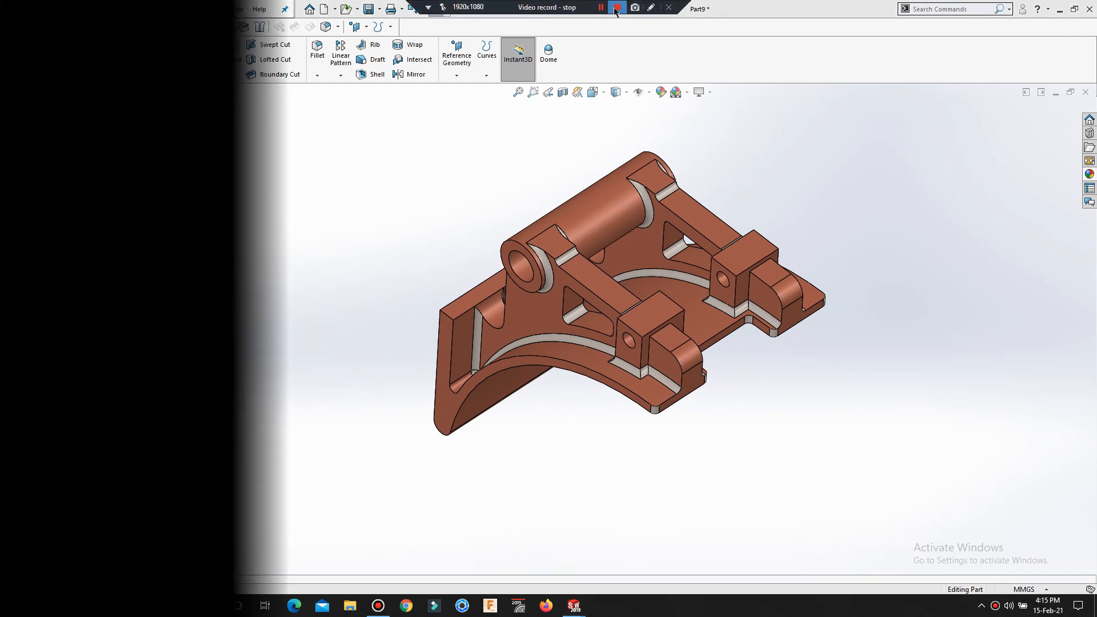